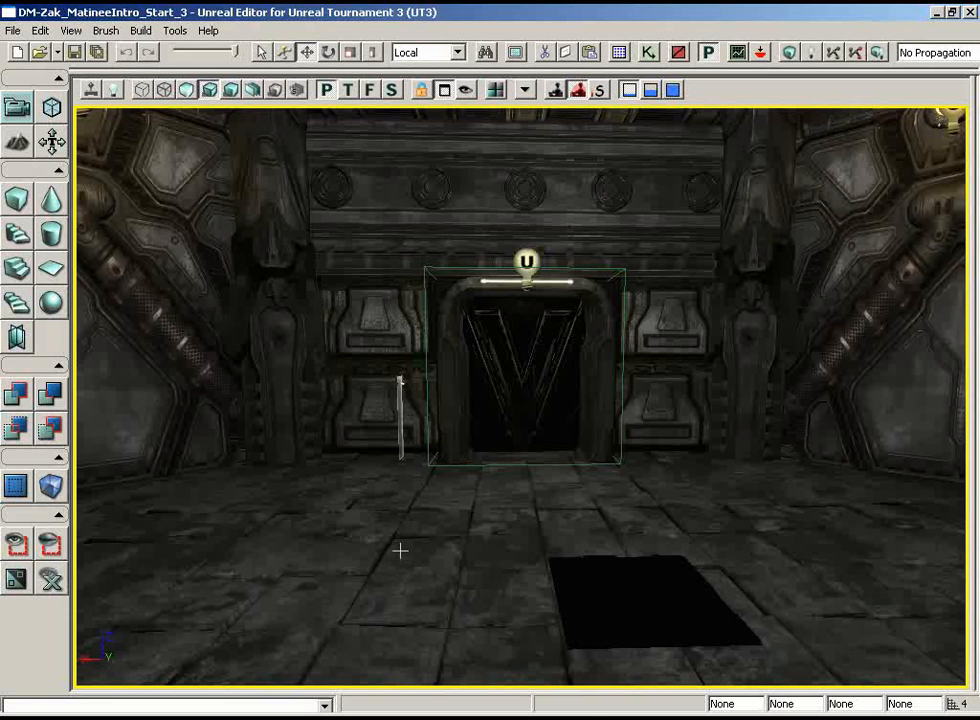
# Step: Open the level's Kismet sequence
pyautogui.moveTo(440, 525); pyautogui.dragTo(438, 337, button='middle')
pyautogui.scroll(6, 700, 478)
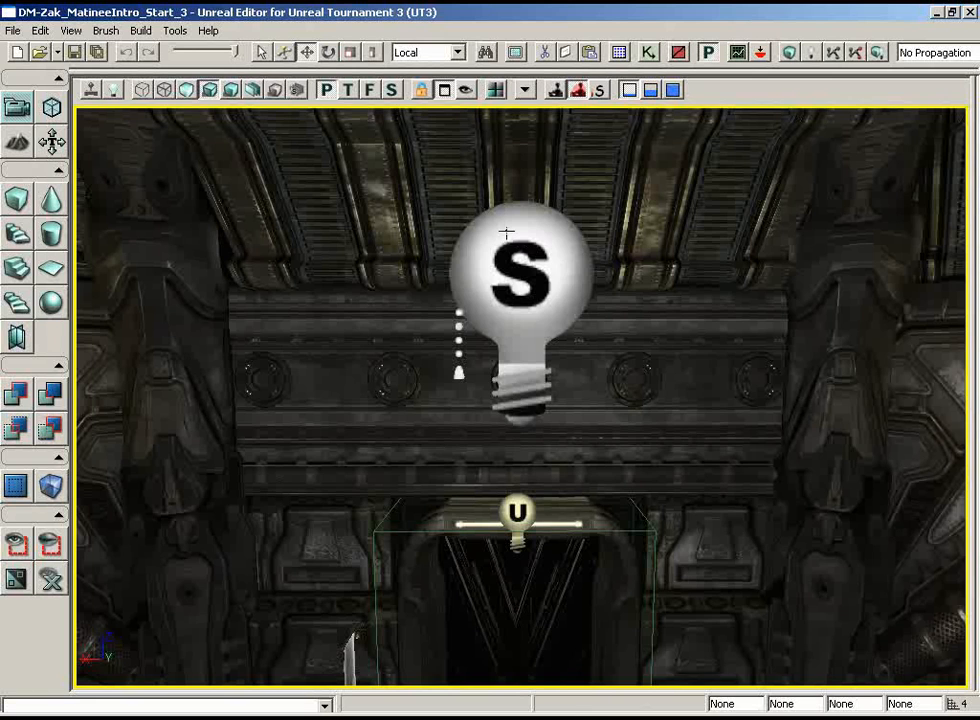
pyautogui.moveTo(695, 338); pyautogui.dragTo(720, 354, button='right')
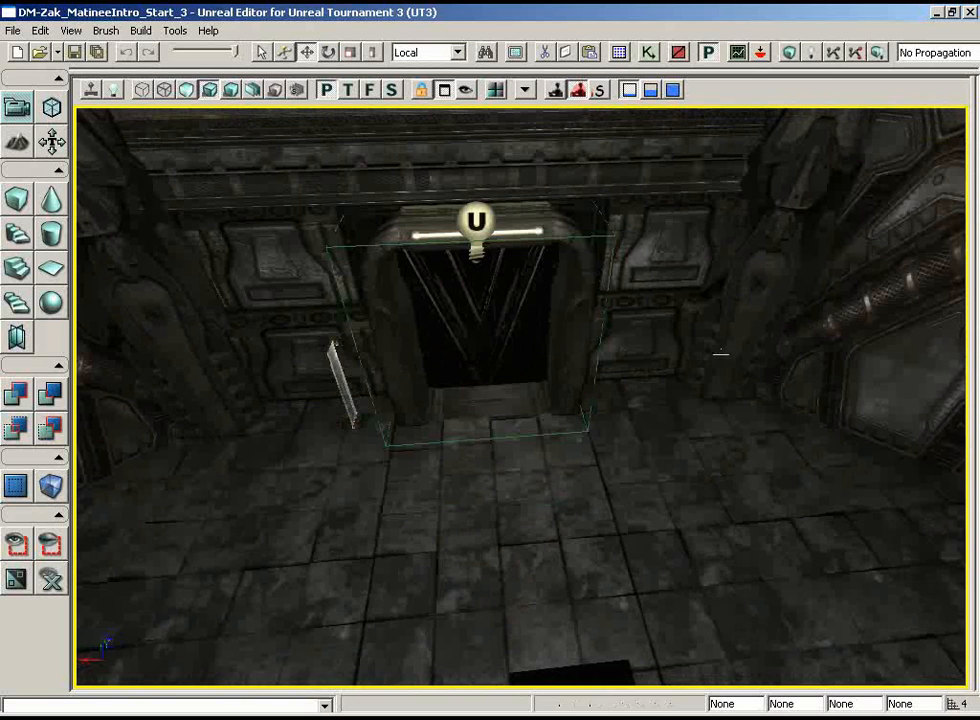
pyautogui.moveTo(730, 494); pyautogui.dragTo(680, 336, button='right')
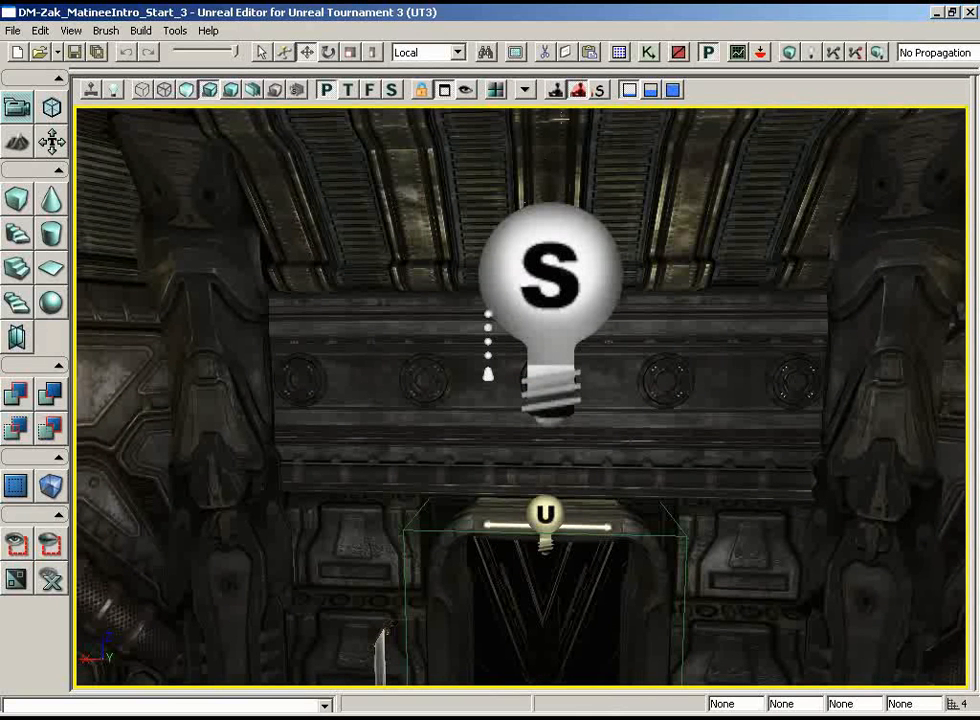
pyautogui.click(648, 52)
# Step: Group the TriggerVolume_2 touch event, the Matinee and its linked variables into a new sequence named DoorSequence
pyautogui.scroll(-5, 783, 236)
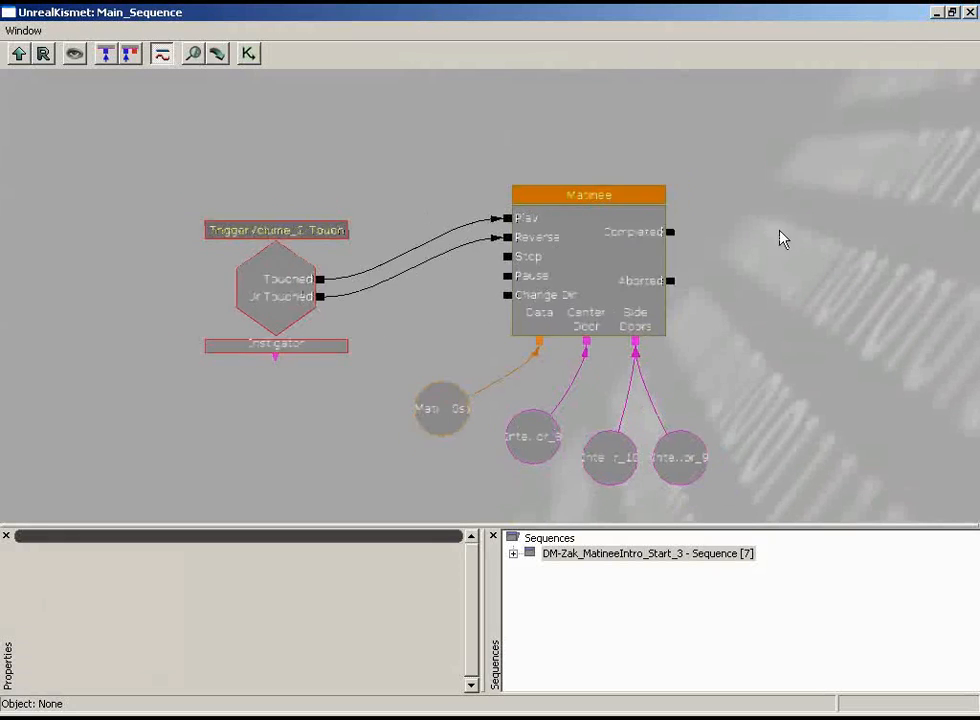
pyautogui.moveTo(780, 246); pyautogui.dragTo(779, 219)
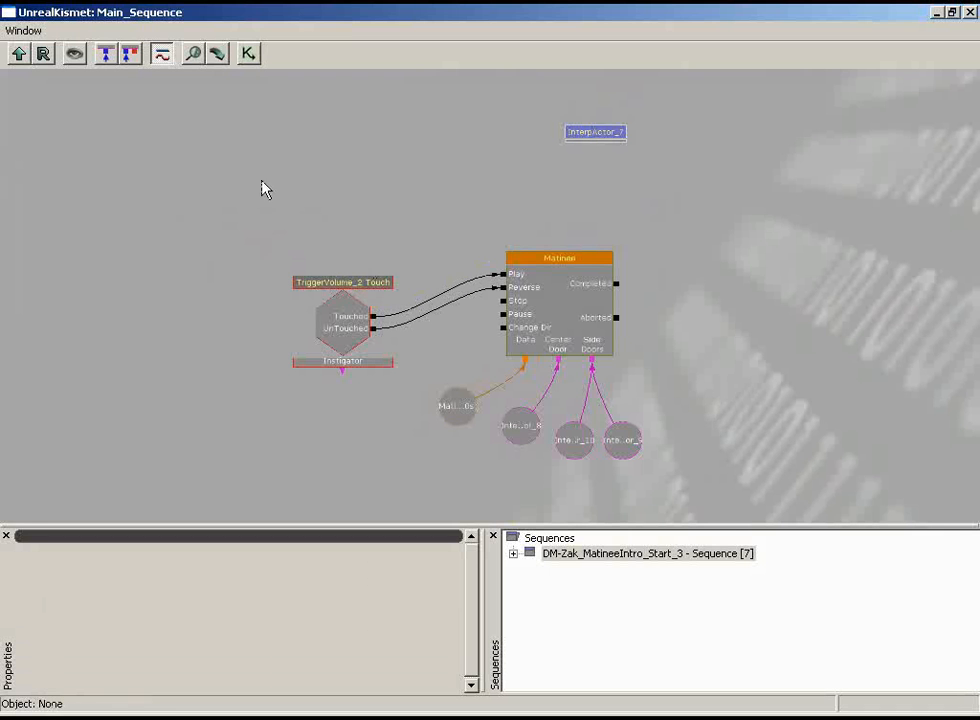
pyautogui.keyDown('ctrl'); pyautogui.keyDown('alt'); pyautogui.moveTo(261, 181); pyautogui.dragTo(706, 493); pyautogui.keyUp('alt'); pyautogui.keyUp('ctrl')
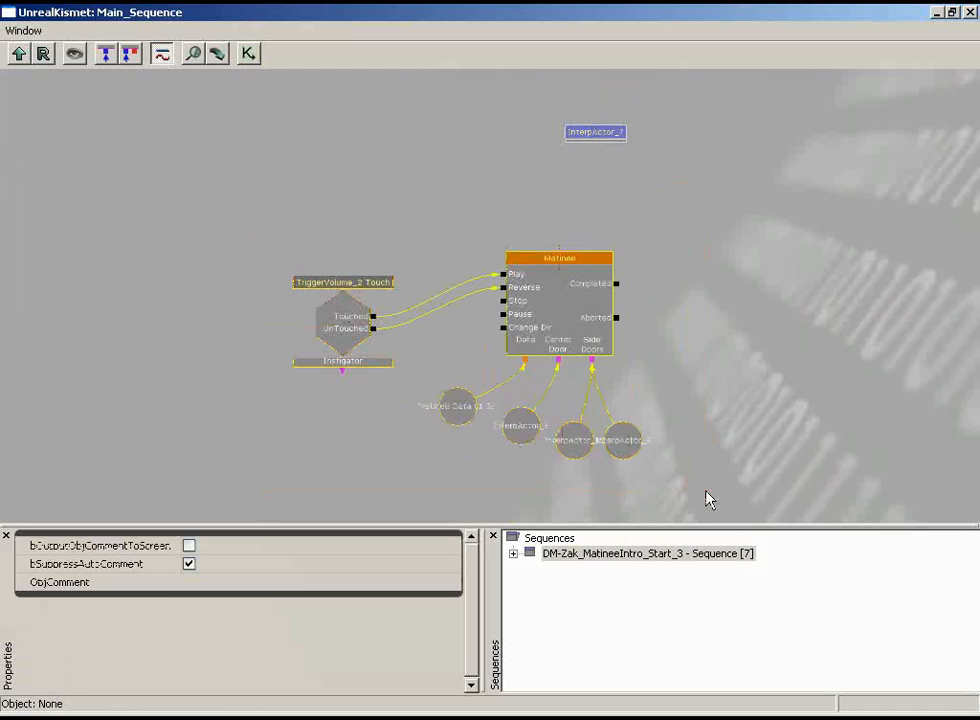
pyautogui.rightClick(677, 207)
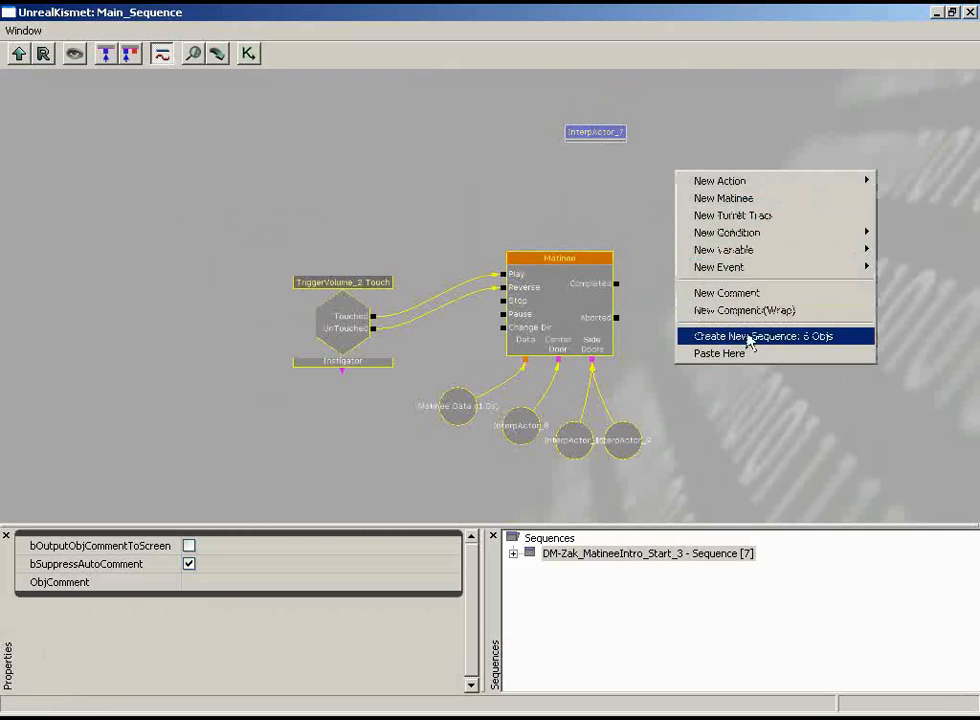
pyautogui.click(856, 344)
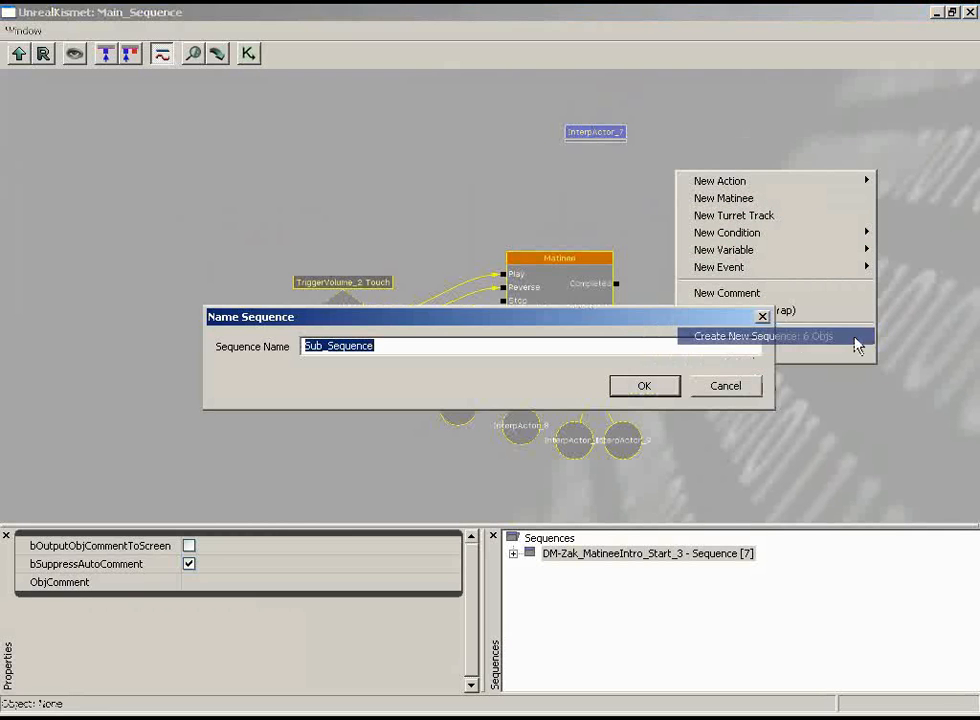
pyautogui.write('Dio')
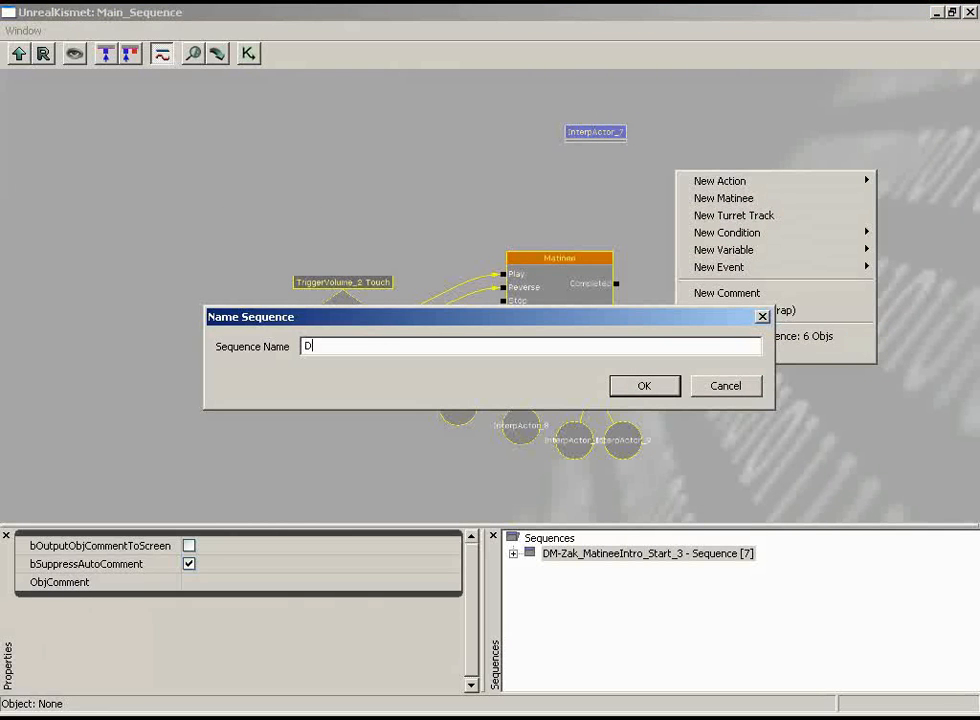
pyautogui.press('BackSpace')
pyautogui.press('BackSpace')
pyautogui.write('oorSequence')
pyautogui.press('Return')
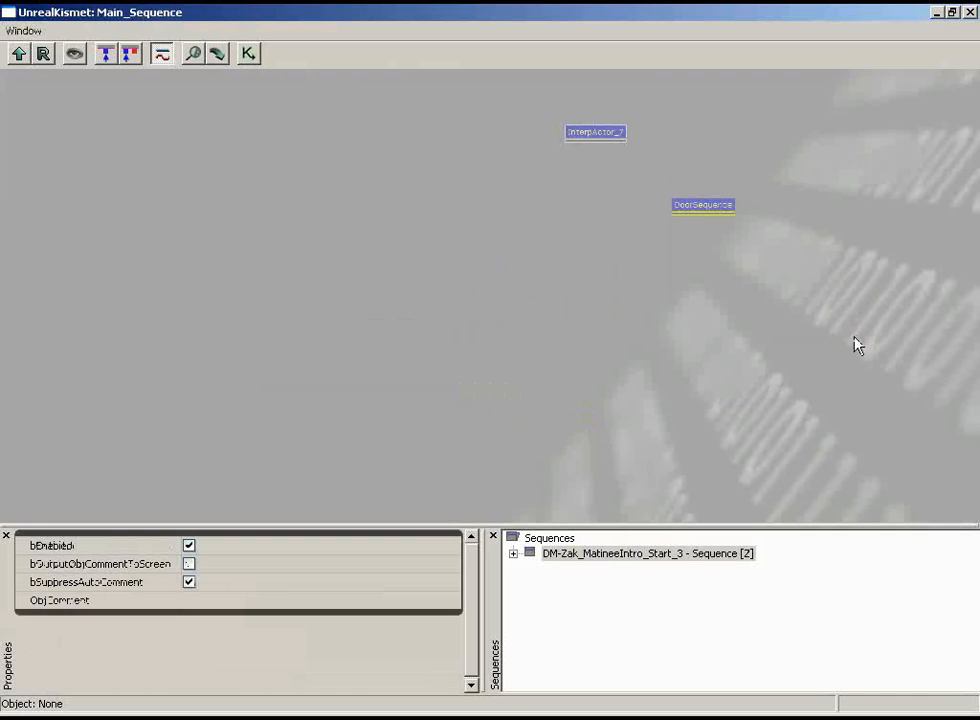
# Step: Examine the contents of the DoorSequence subsequence and return to the level's main sequence
pyautogui.scroll(3, 805, 315)
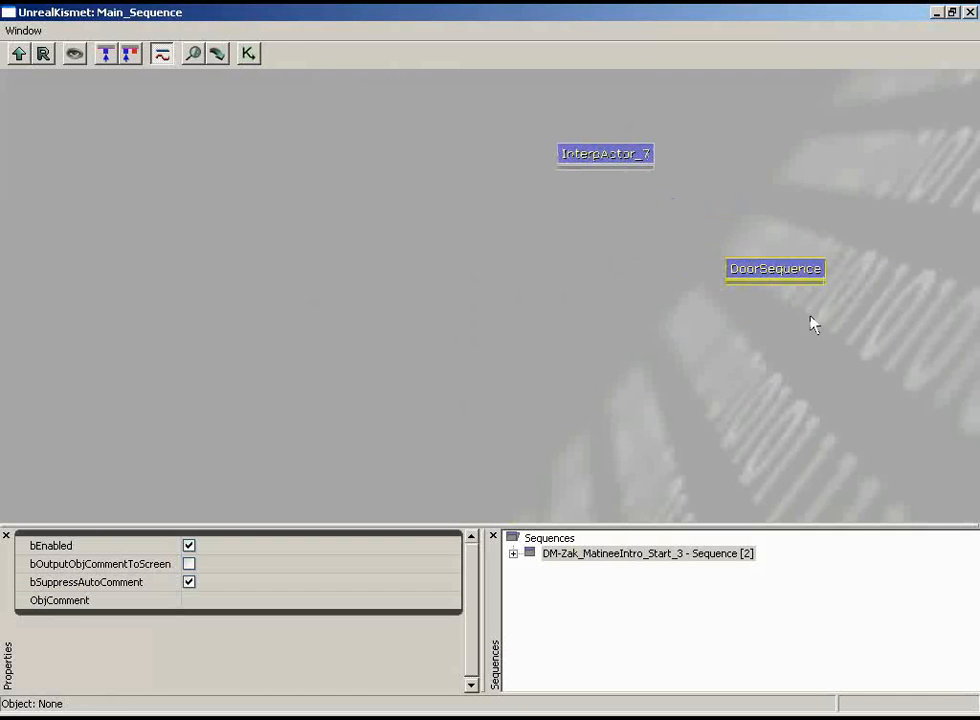
pyautogui.click(778, 280)
pyautogui.doubleClick(749, 277)
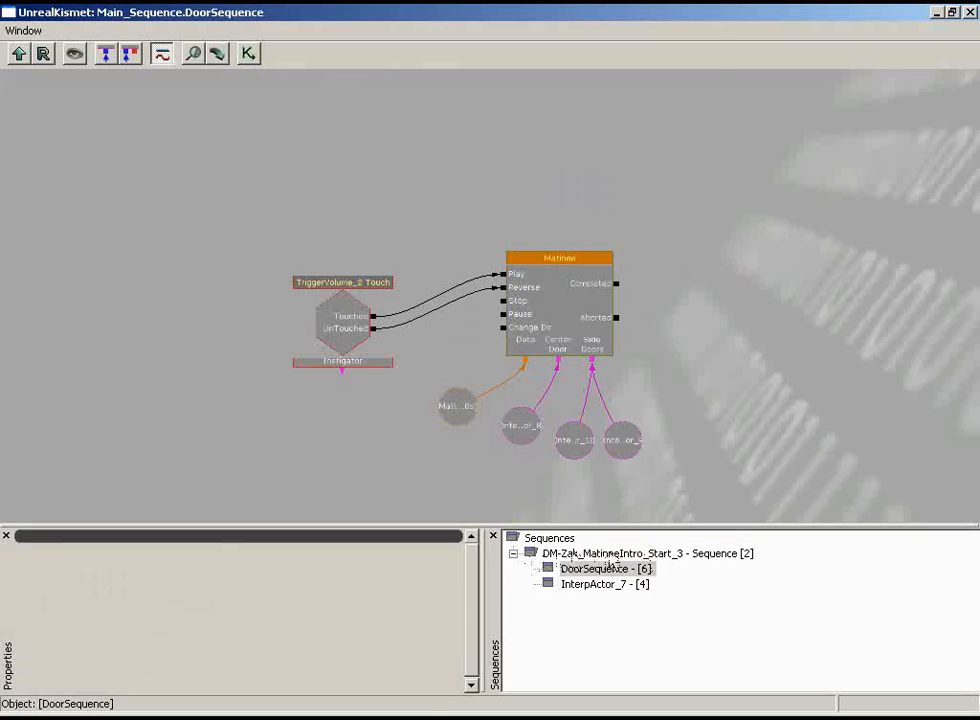
pyautogui.click(592, 553)
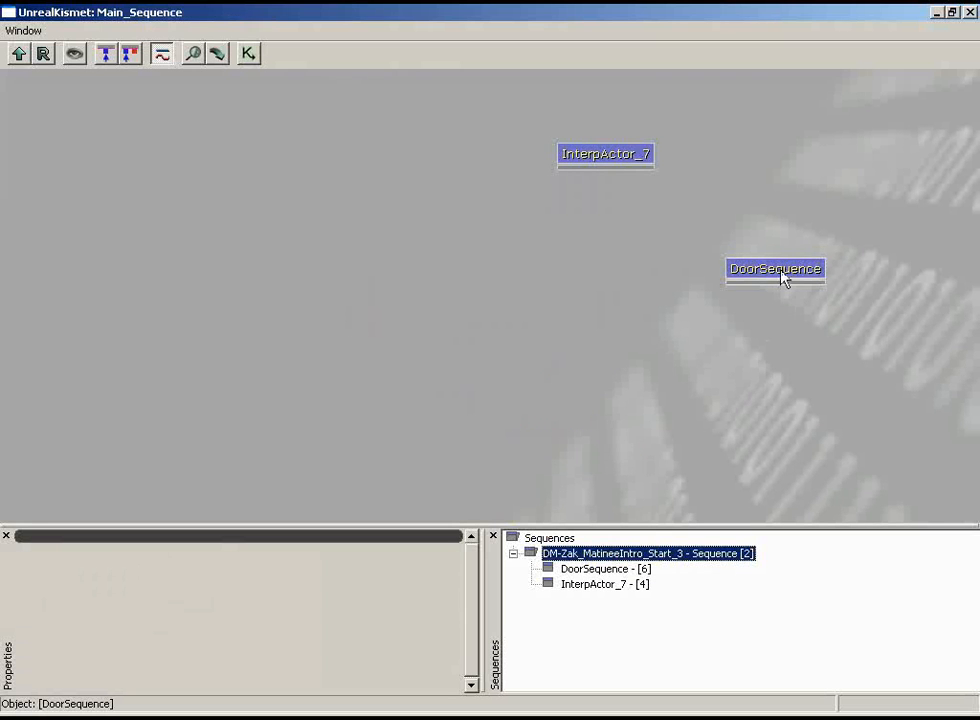
# Step: Place DoorSequence directly below InterpActor_7 and wrap both in a comment box titled "Matinee Sequences"
pyautogui.moveTo(781, 271); pyautogui.dragTo(615, 186)
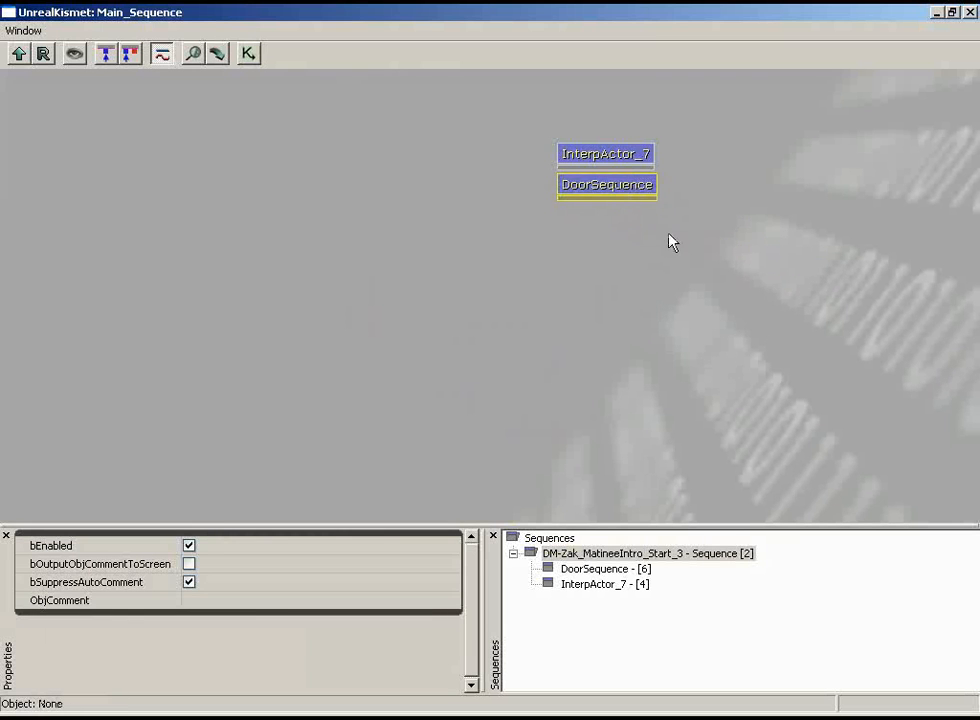
pyautogui.moveTo(776, 99); pyautogui.dragTo(715, 187)
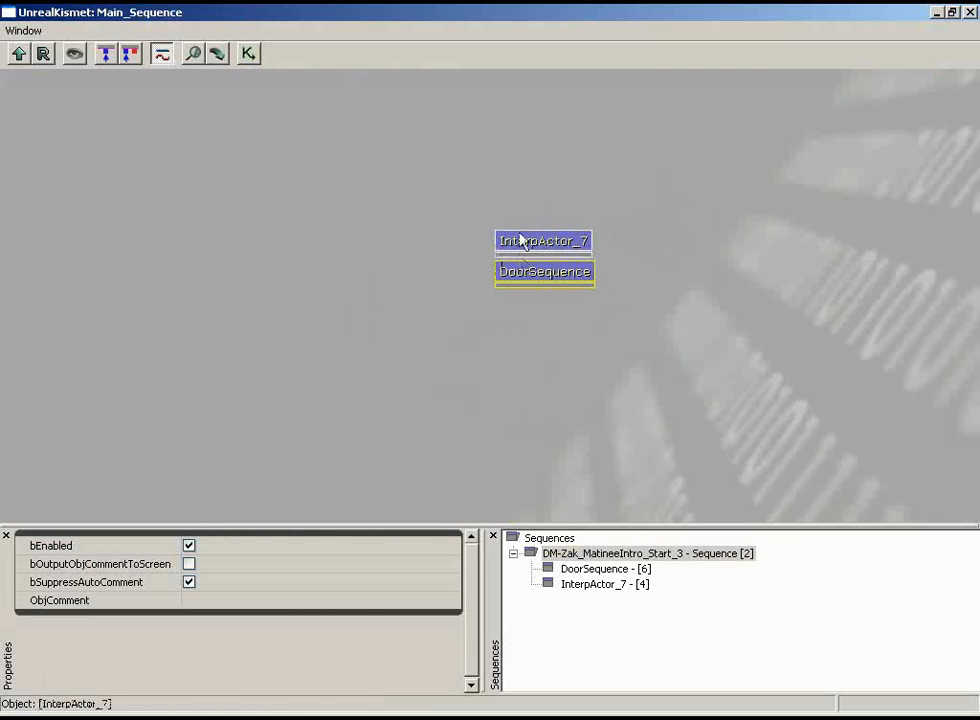
pyautogui.keyDown('ctrl'); pyautogui.keyDown('alt'); pyautogui.moveTo(462, 192); pyautogui.dragTo(640, 315); pyautogui.keyUp('alt'); pyautogui.keyUp('ctrl')
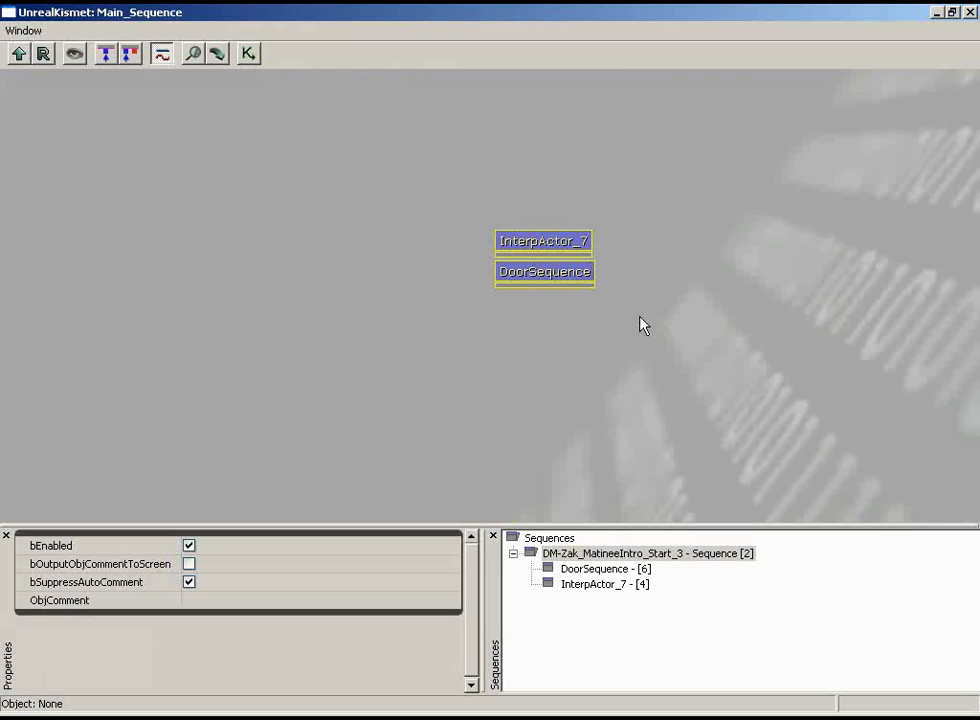
pyautogui.rightClick(645, 206)
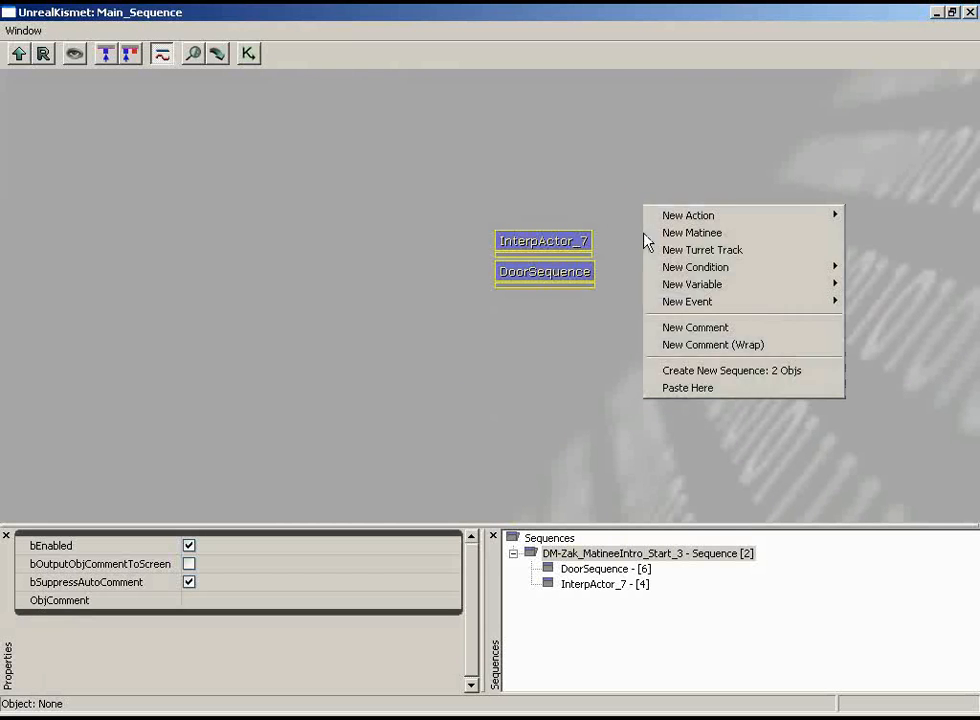
pyautogui.click(495, 198)
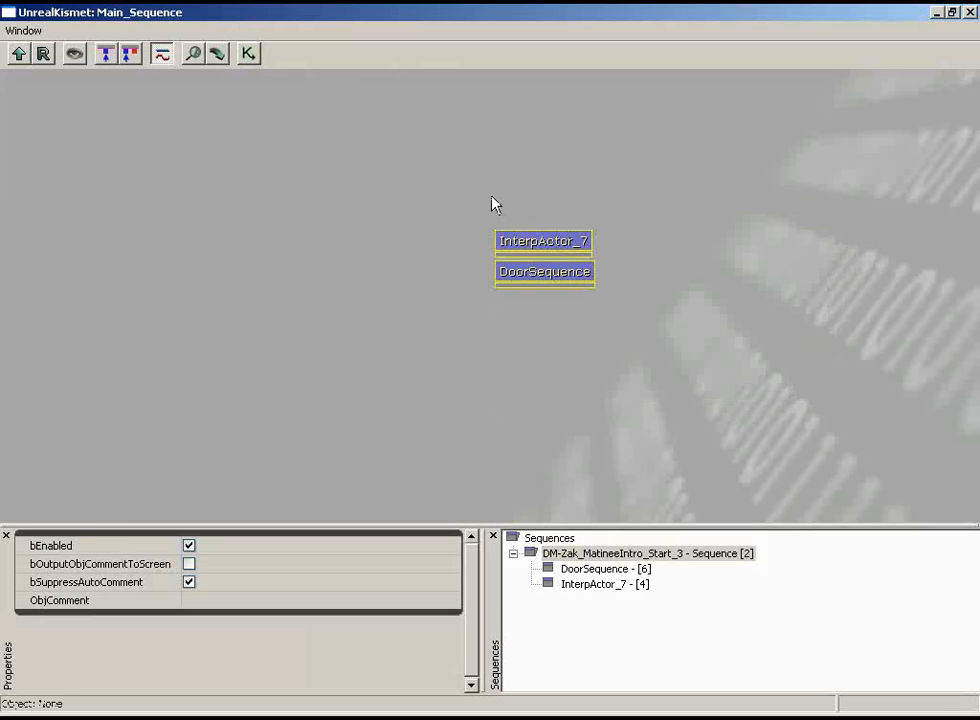
pyautogui.click(463, 197)
pyautogui.keyDown('ctrl'); pyautogui.keyDown('alt'); pyautogui.moveTo(465, 203); pyautogui.dragTo(658, 341); pyautogui.keyUp('alt'); pyautogui.keyUp('ctrl')
pyautogui.press('c')
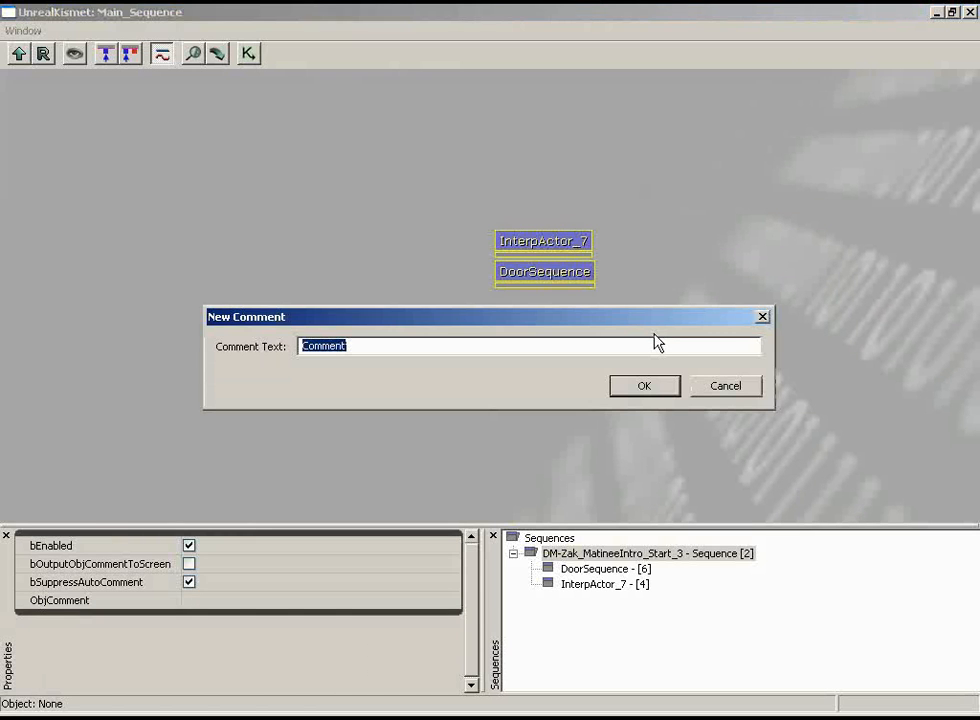
pyautogui.write('Matinee Se')
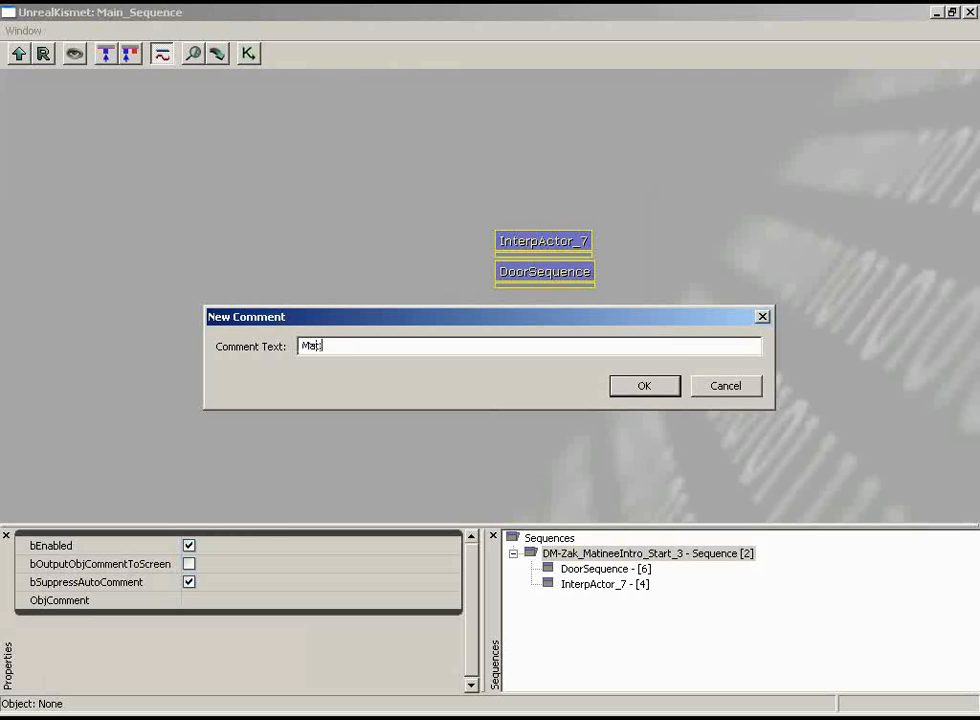
pyautogui.write('quences')
pyautogui.press('Return')
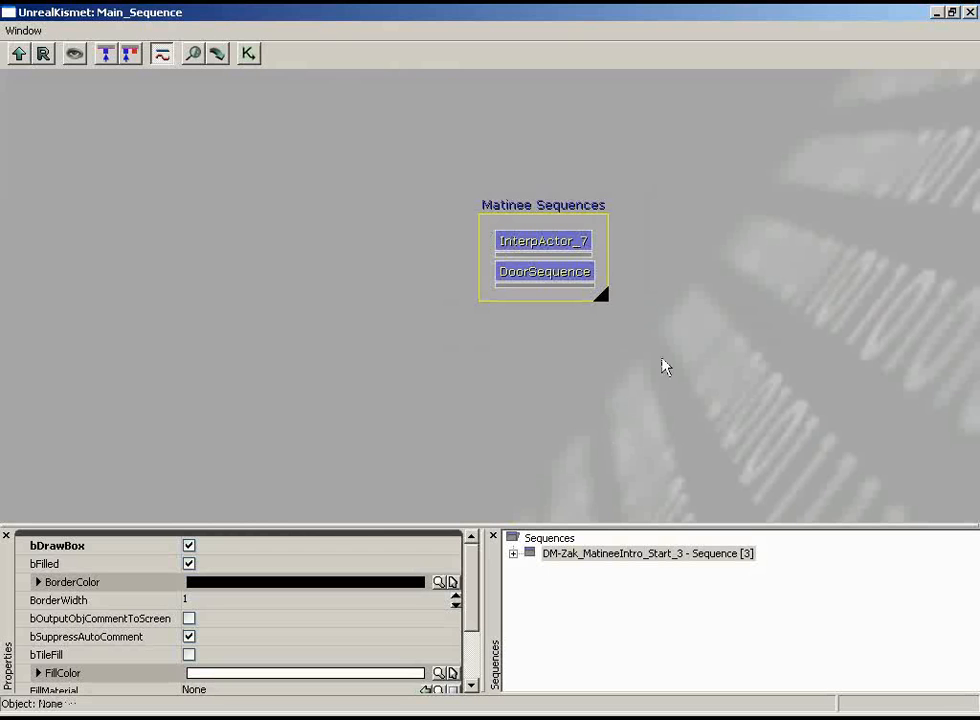
# Step: Add a new Matinee object in an empty area of the main sequence
pyautogui.moveTo(728, 261); pyautogui.dragTo(602, 412)
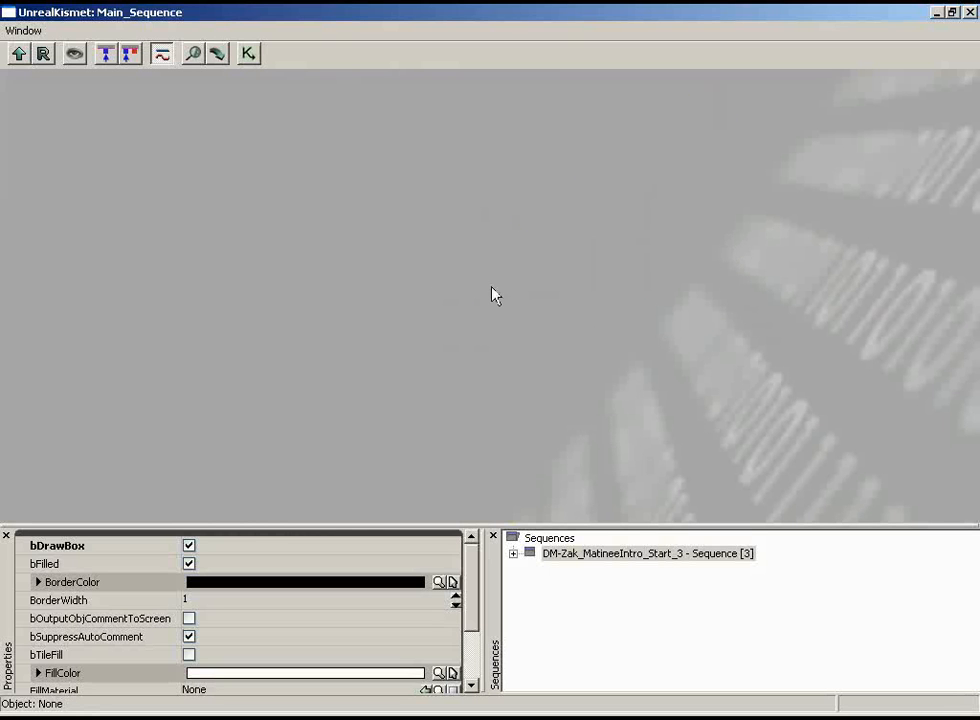
pyautogui.rightClick(379, 273)
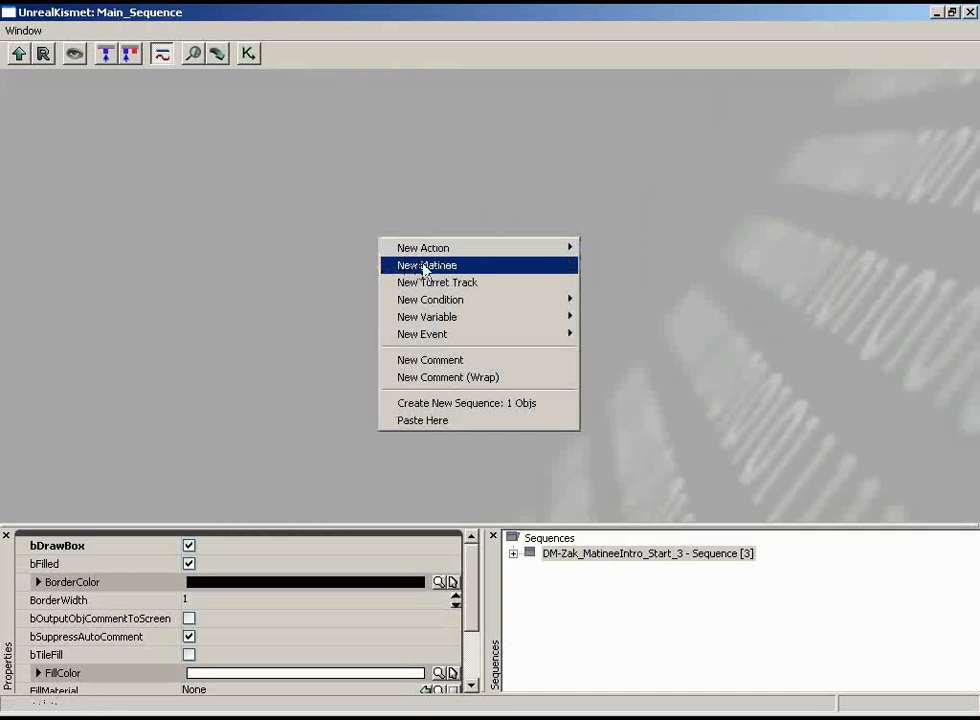
pyautogui.click(486, 268)
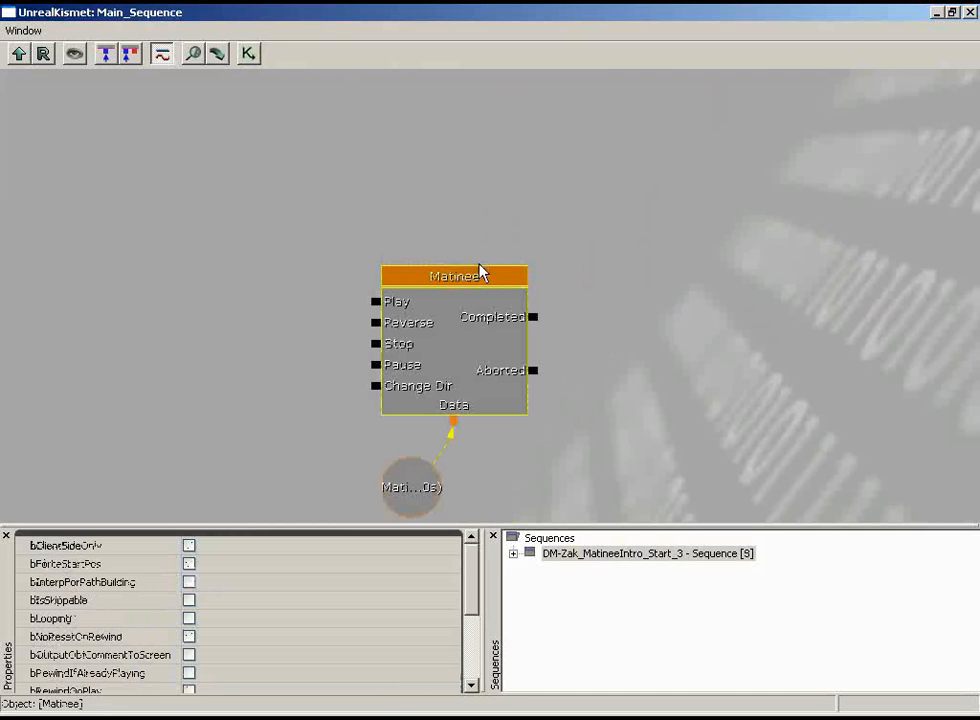
pyautogui.moveTo(675, 192); pyautogui.dragTo(672, 219)
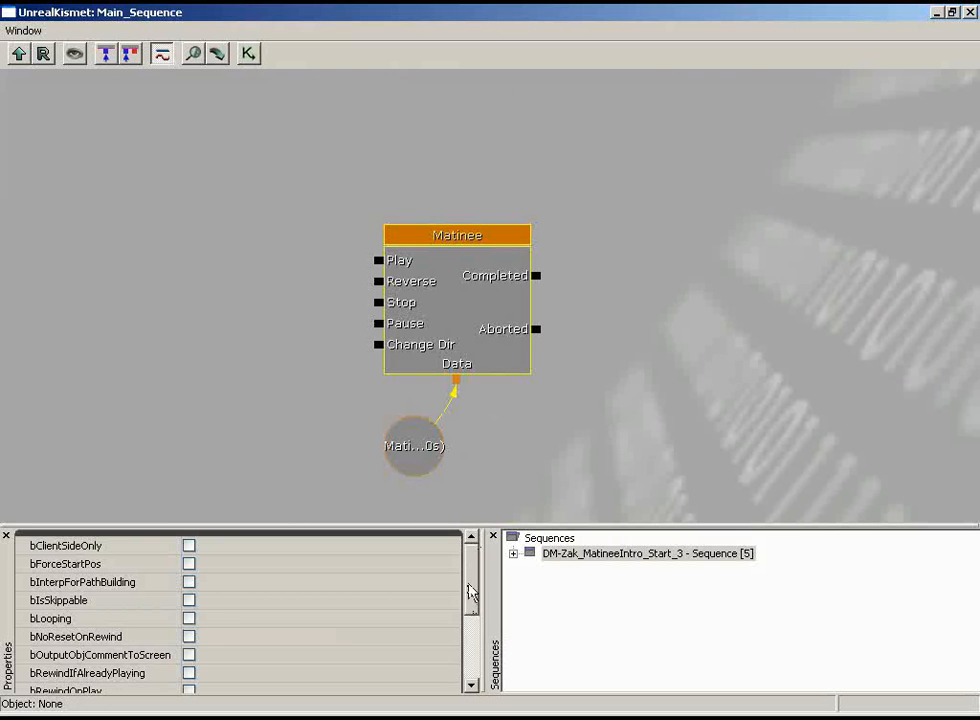
# Step: Set the new Matinee's object comment to "LightDimmer"
pyautogui.scroll(-3, 472, 593)
pyautogui.click(255, 645)
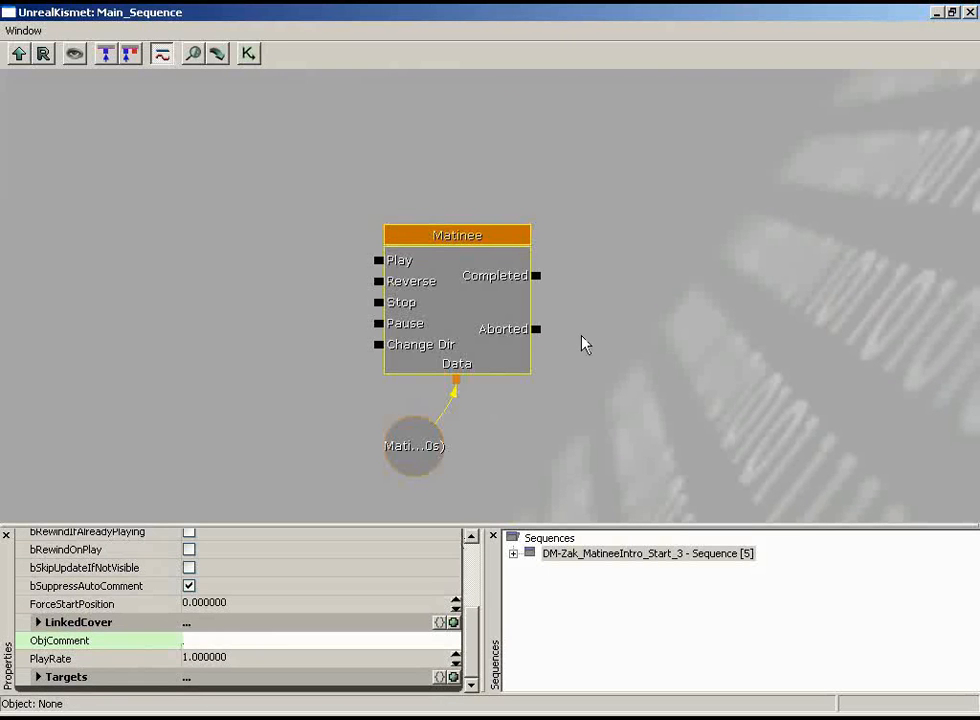
pyautogui.write('Launch m')
pyautogui.write('mer')
pyautogui.press('Return')
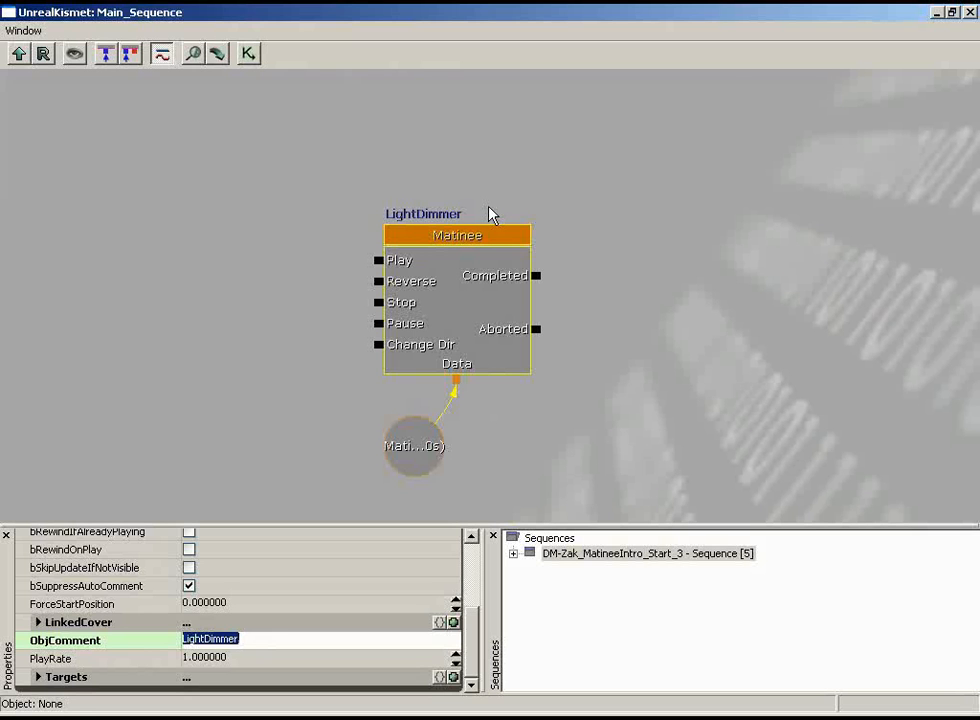
# Step: Open the LightDimmer Matinee for editing, minimize Kismet and move the Matinee window aside to uncover the level viewport
pyautogui.doubleClick(477, 304)
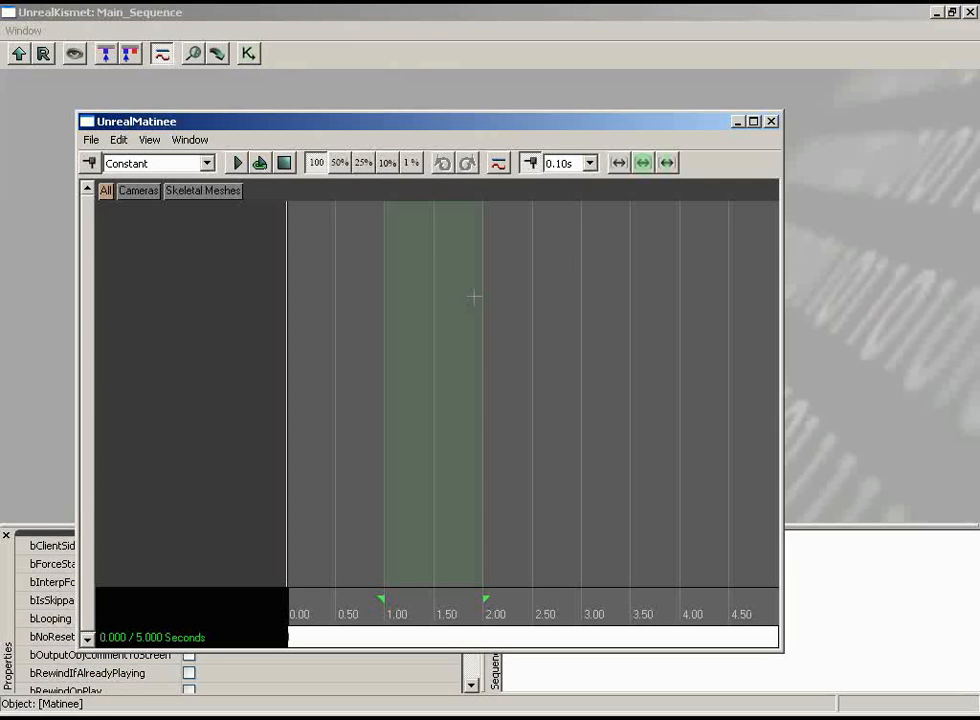
pyautogui.click(937, 13)
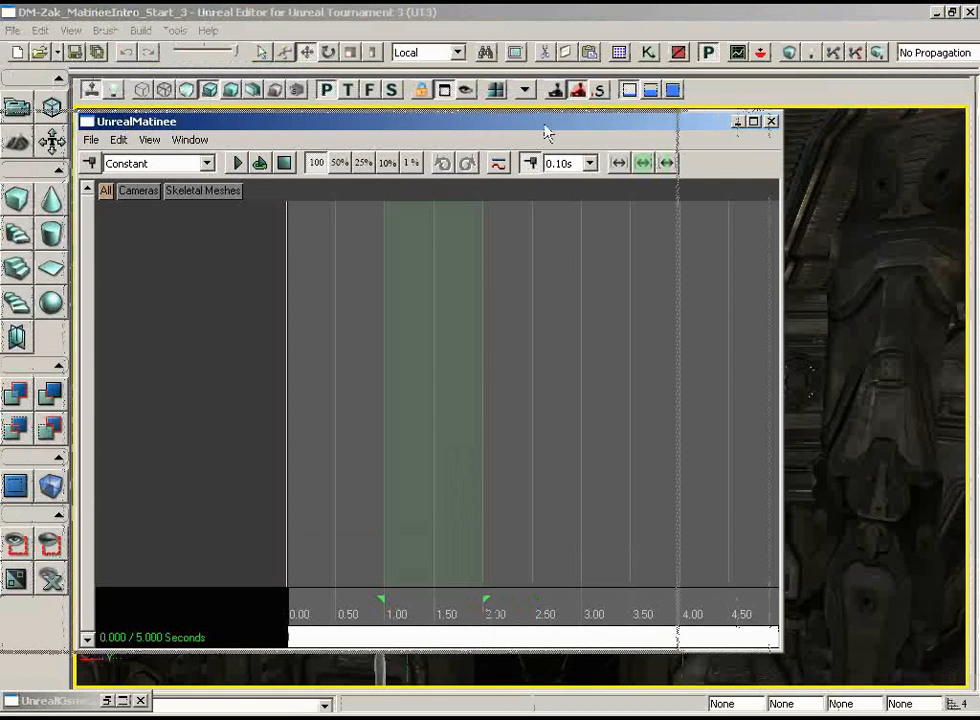
pyautogui.moveTo(849, 125); pyautogui.dragTo(909, 124)
pyautogui.moveTo(628, 120); pyautogui.dragTo(979, 121)
# Step: Select the point light above the door and add a new empty Matinee group for it named "TestLight_Static"
pyautogui.moveTo(599, 469); pyautogui.dragTo(619, 370)
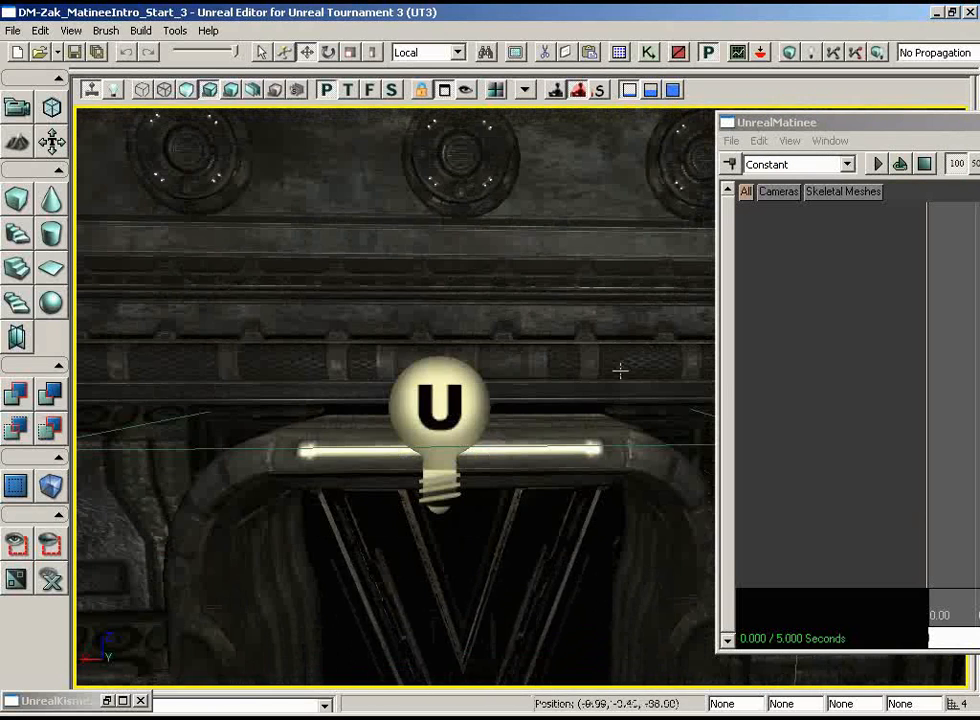
pyautogui.click(438, 400)
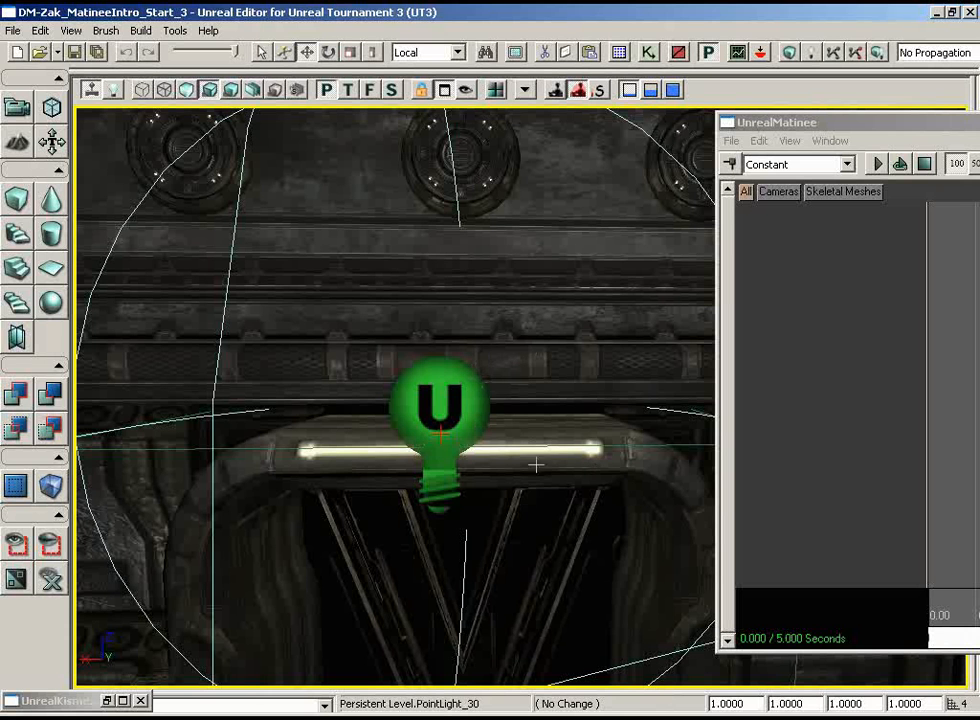
pyautogui.rightClick(777, 222)
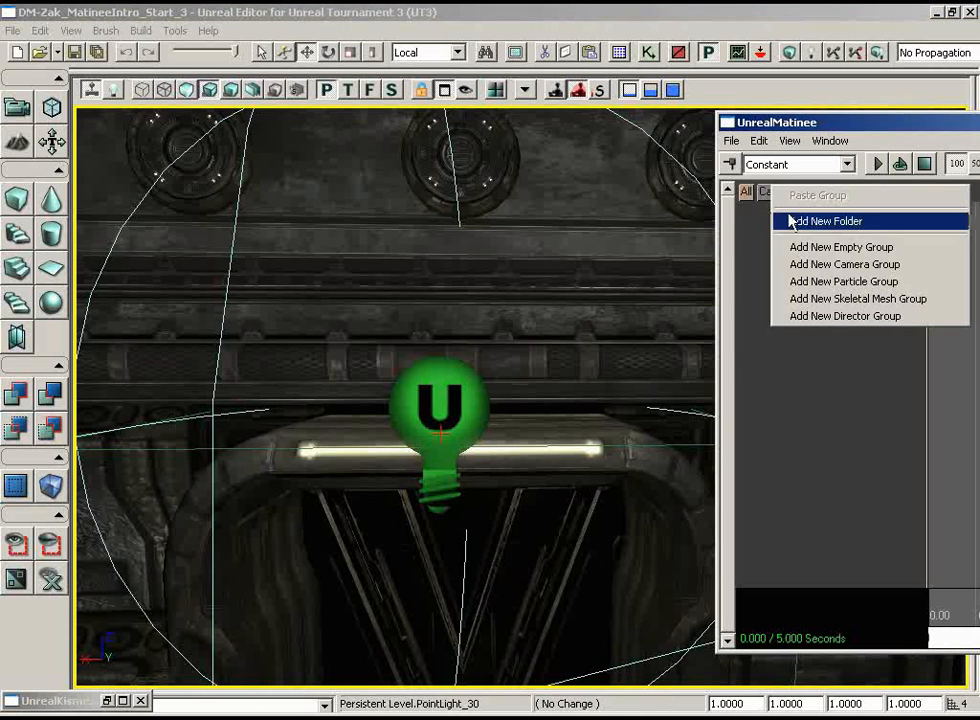
pyautogui.click(833, 252)
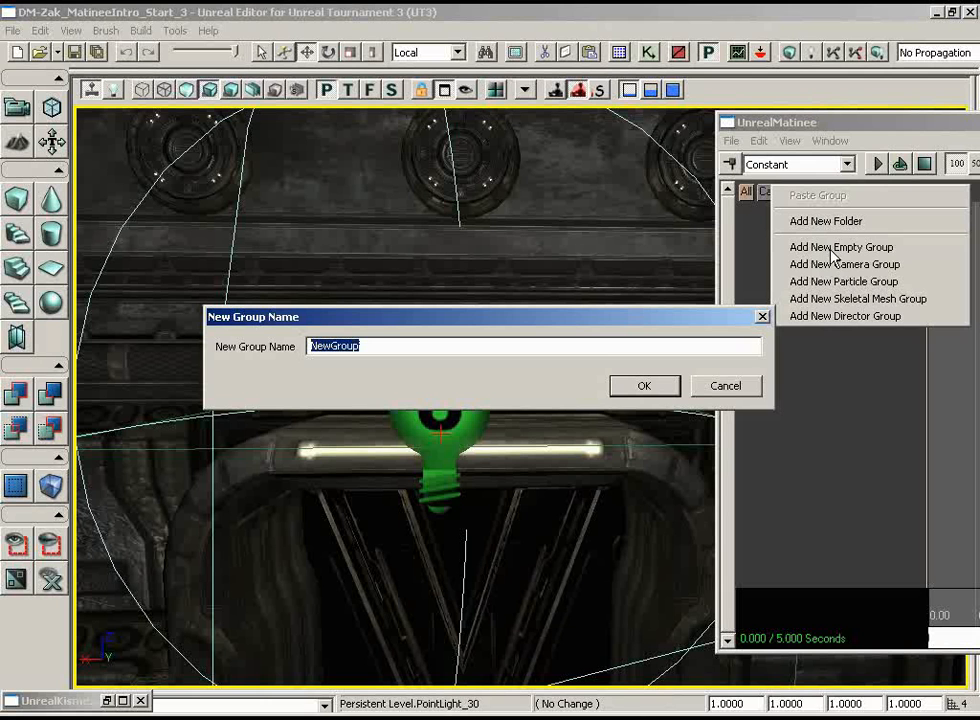
pyautogui.write('Test')
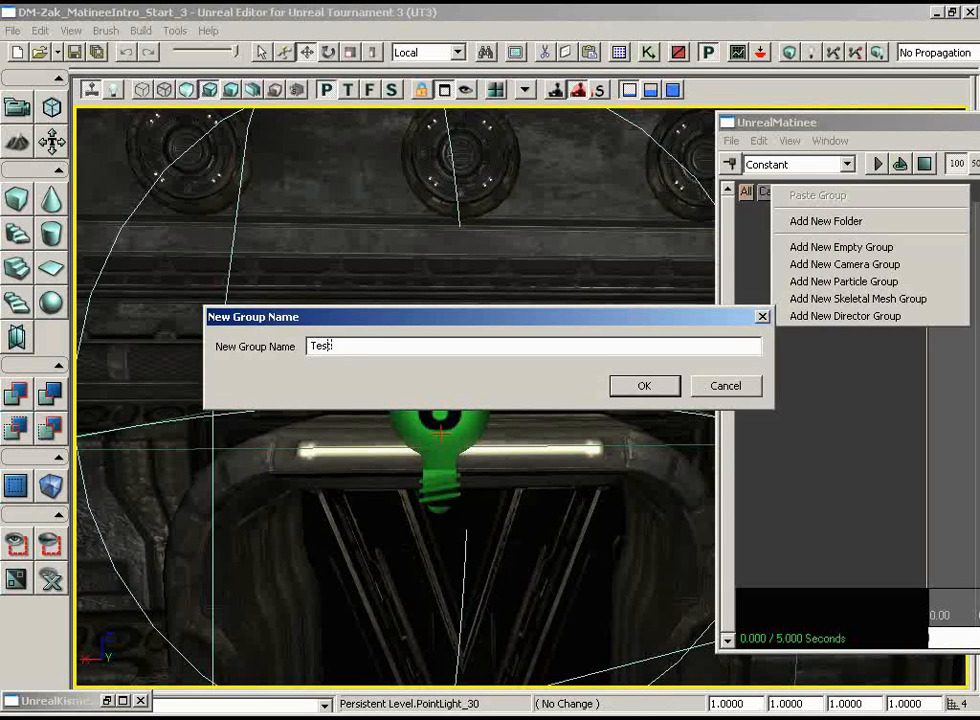
pyautogui.write('Light_Static')
pyautogui.press('Return')
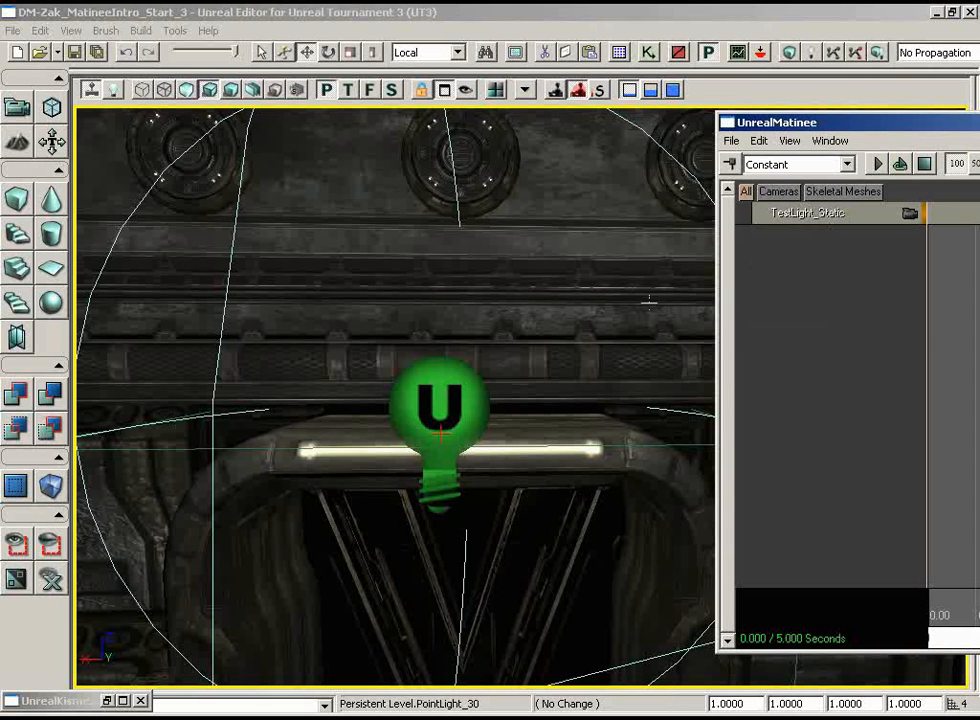
# Step: Bring up Kismet, move the point light's object variable clear of the LightDimmer Matinee's underside, and minimize Kismet again
pyautogui.moveTo(866, 127); pyautogui.dragTo(626, 127)
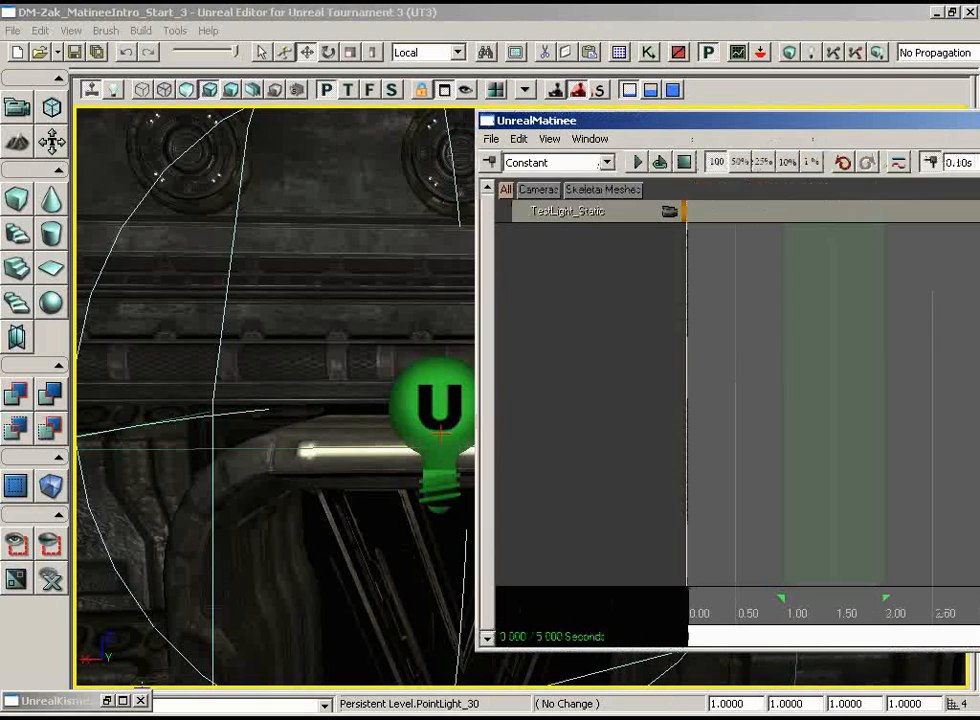
pyautogui.click(110, 702)
pyautogui.click(509, 402)
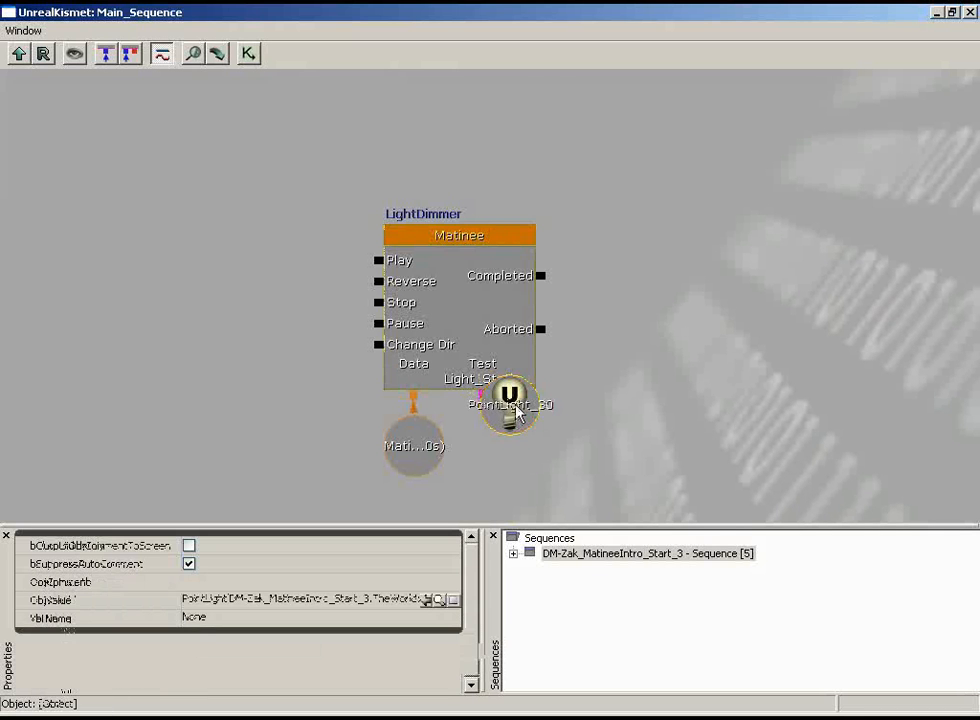
pyautogui.moveTo(507, 395); pyautogui.dragTo(530, 430)
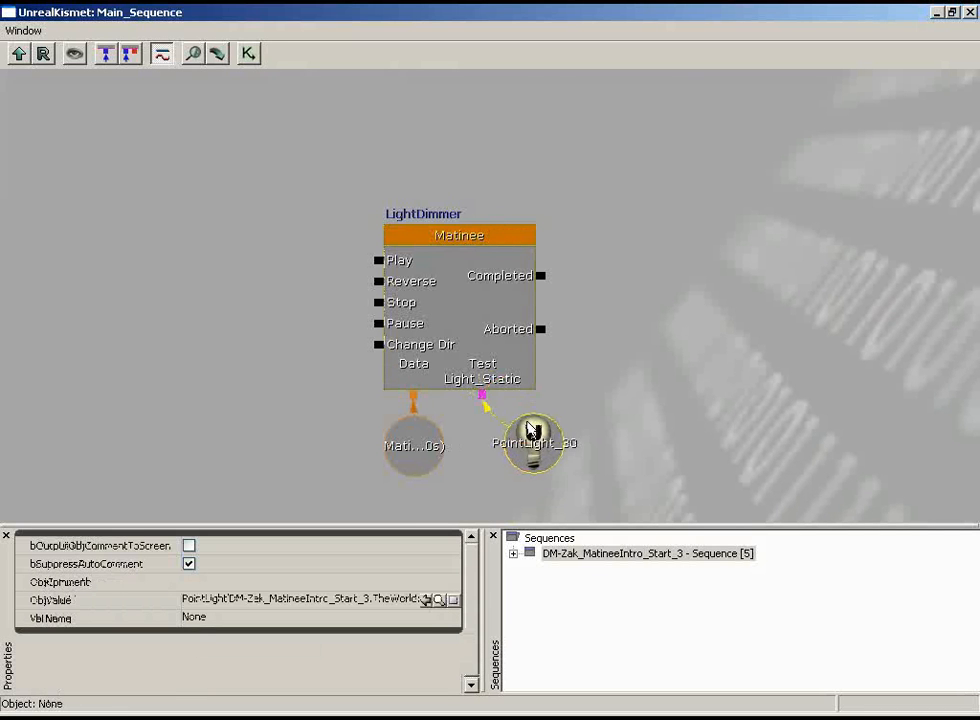
pyautogui.click(937, 12)
# Step: Try to add a float property track to the TestLight_Static group, declining to create it for a static actor
pyautogui.click(580, 220)
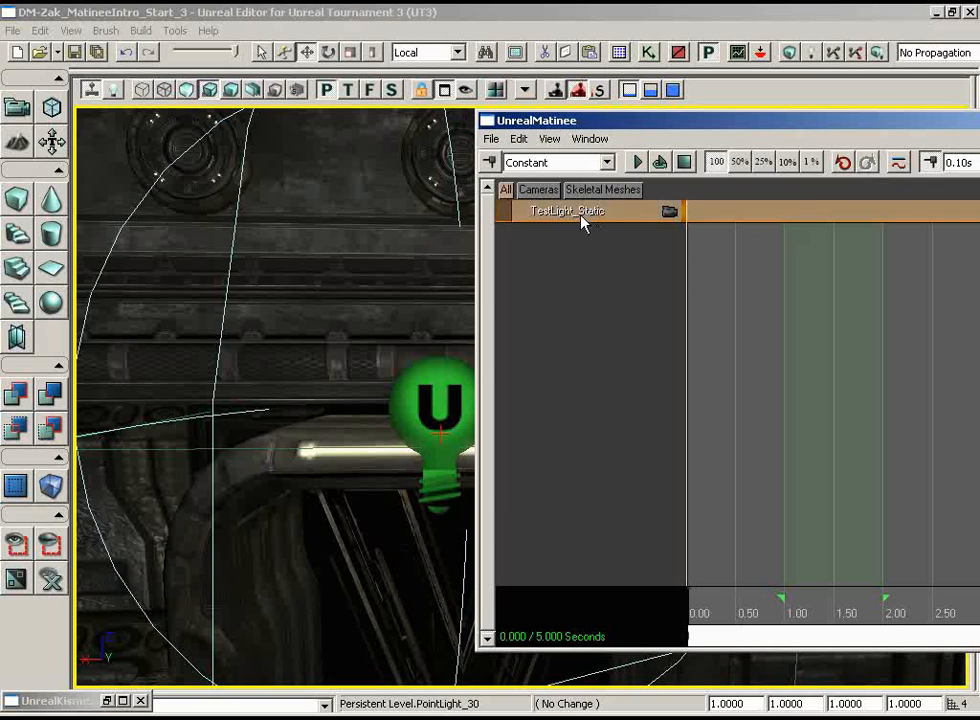
pyautogui.rightClick(579, 221)
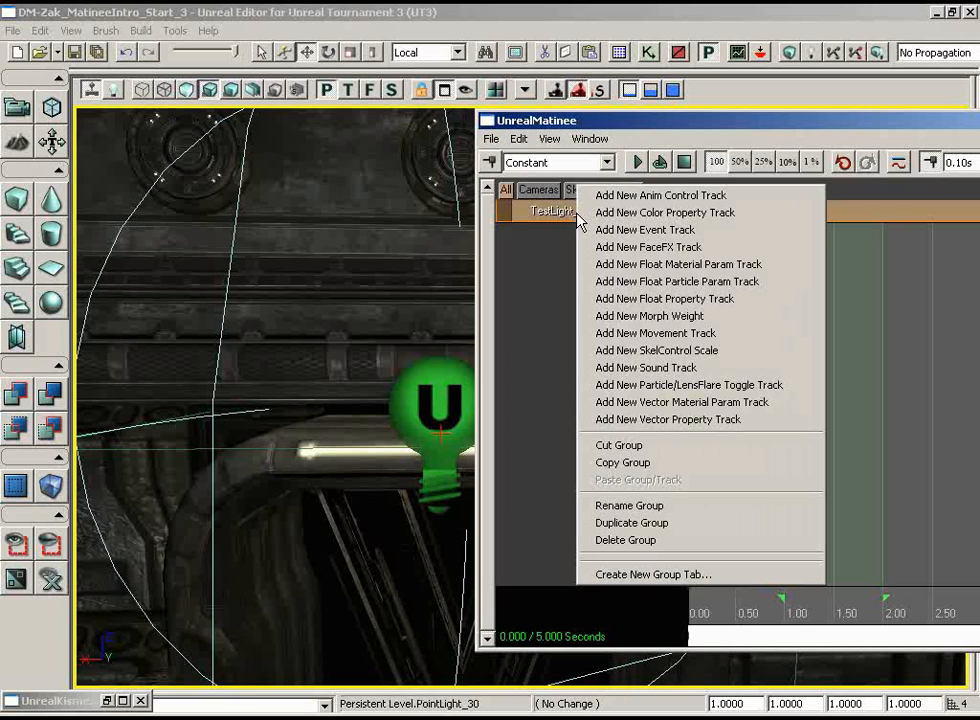
pyautogui.click(748, 300)
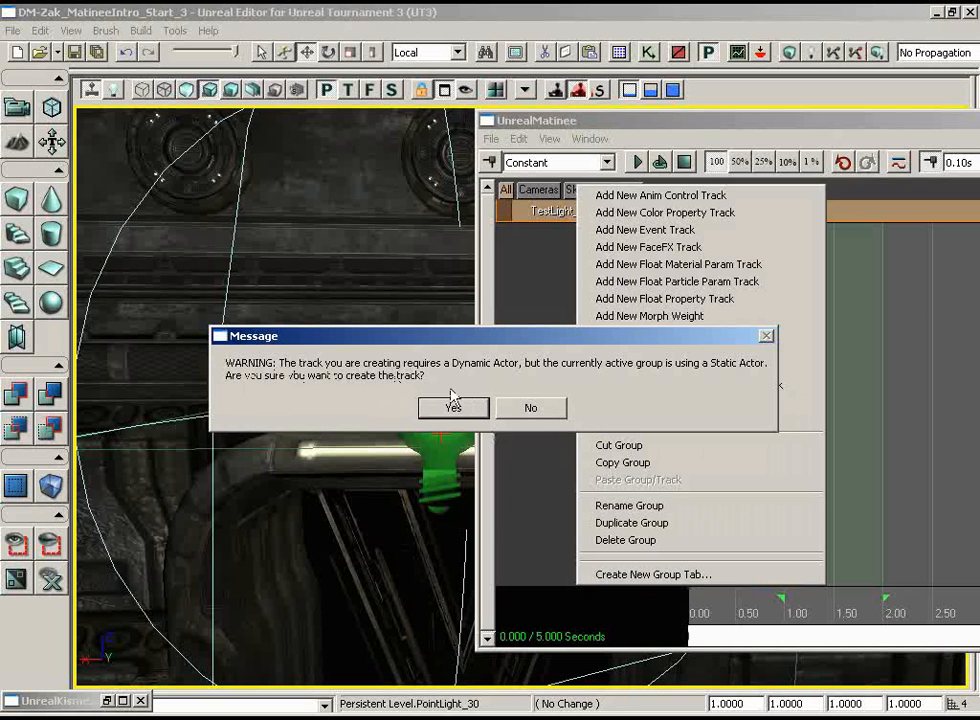
pyautogui.click(530, 410)
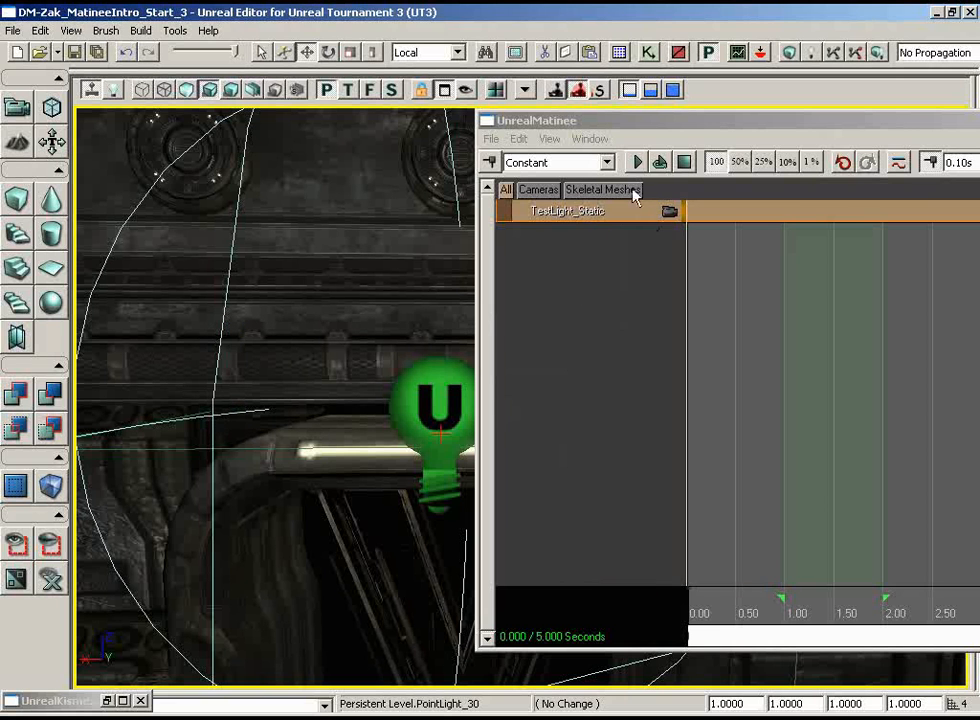
# Step: Delete the TestLight_Static group from the LightDimmer Matinee
pyautogui.rightClick(581, 218)
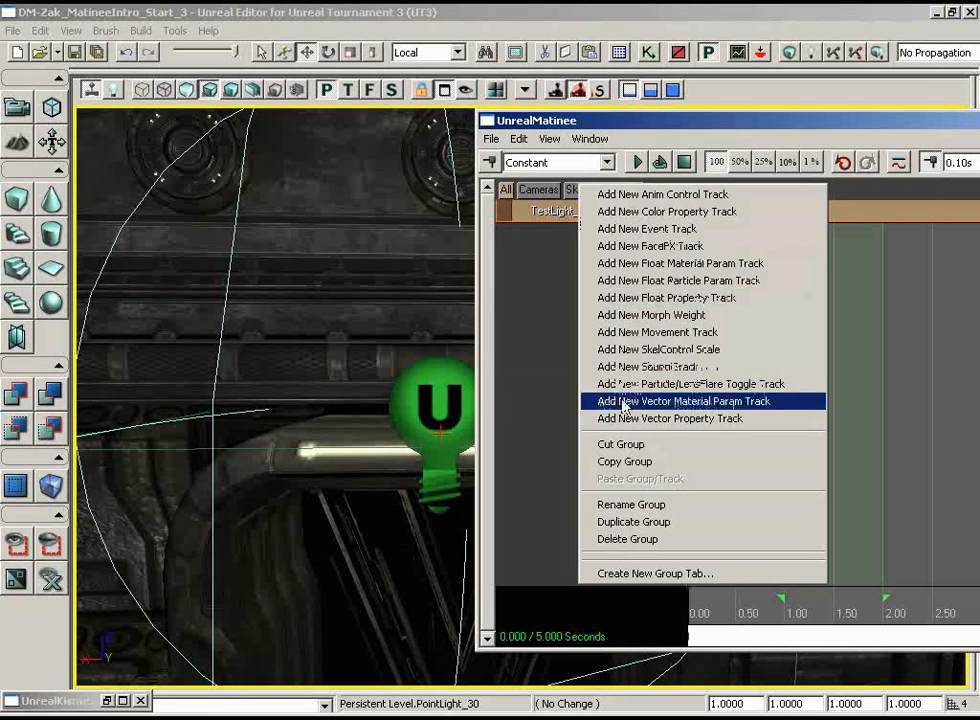
pyautogui.click(664, 539)
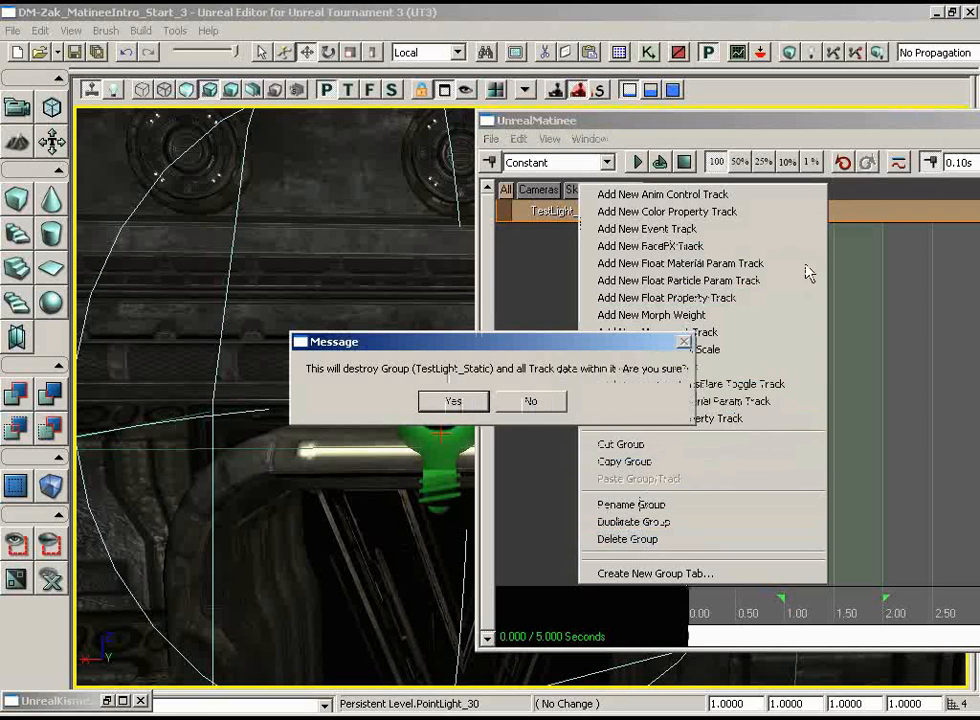
pyautogui.click(470, 400)
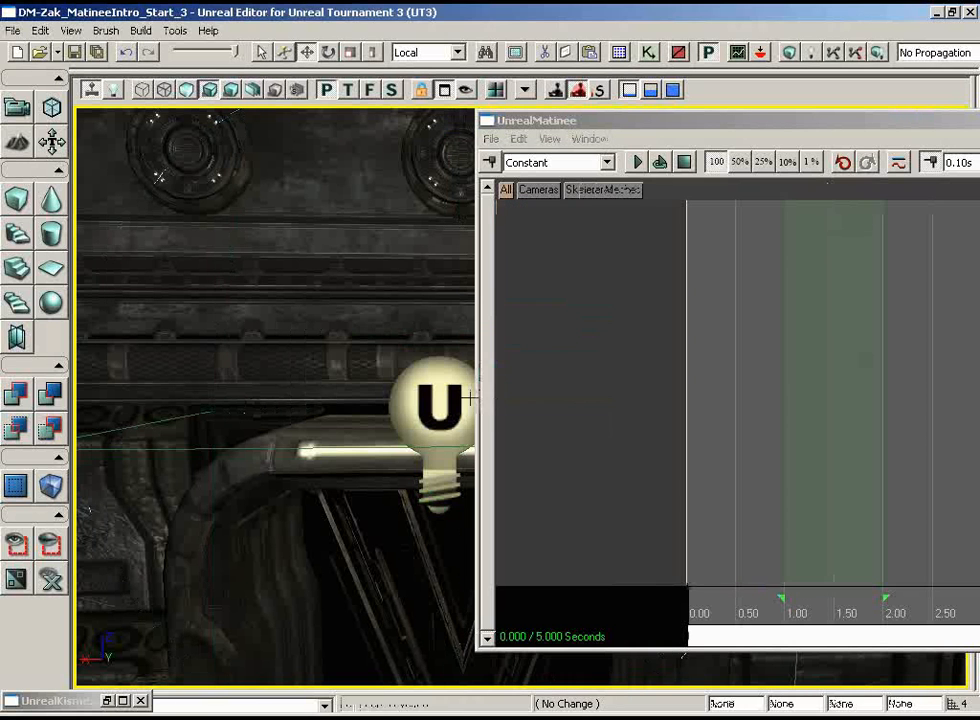
# Step: Delete the leftover PointLight_30 variable beside the LightDimmer Matinee in Kismet and close Kismet
pyautogui.click(106, 701)
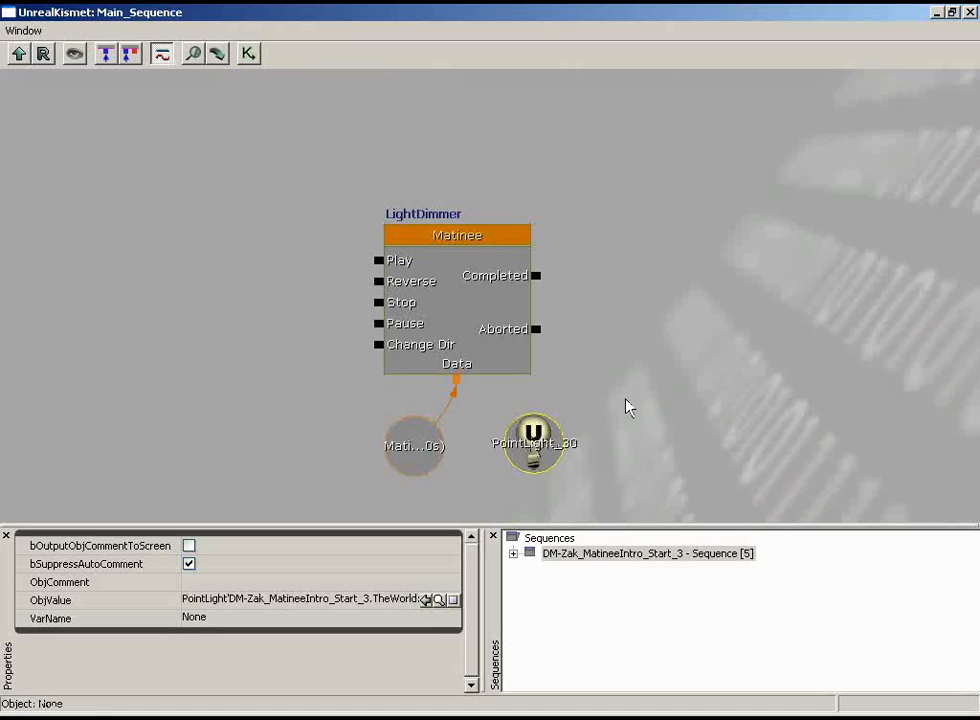
pyautogui.press('Delete')
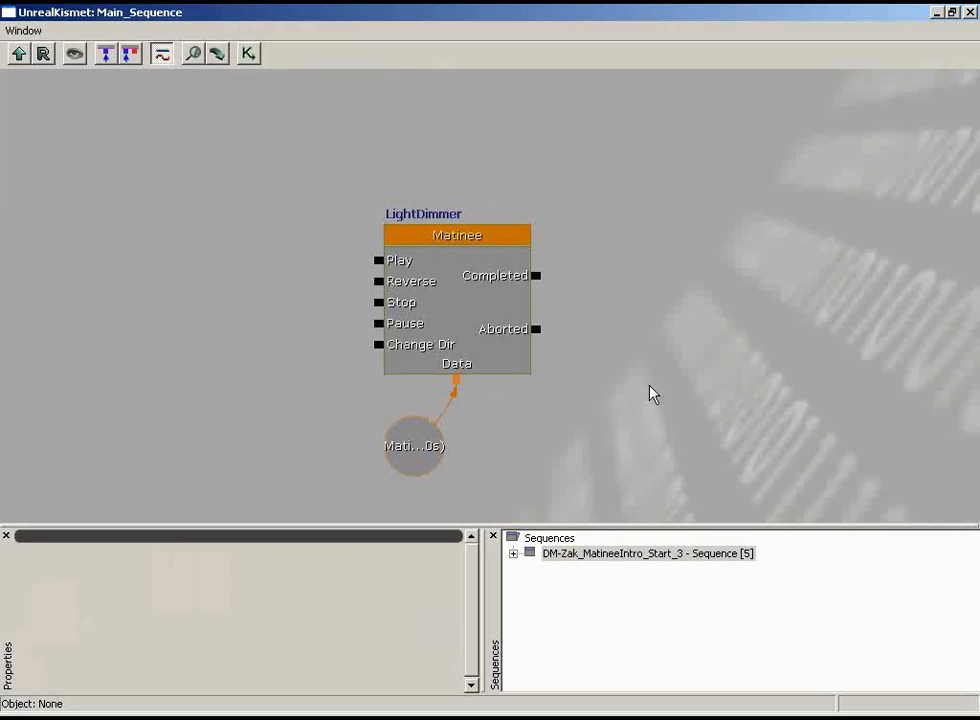
pyautogui.click(968, 14)
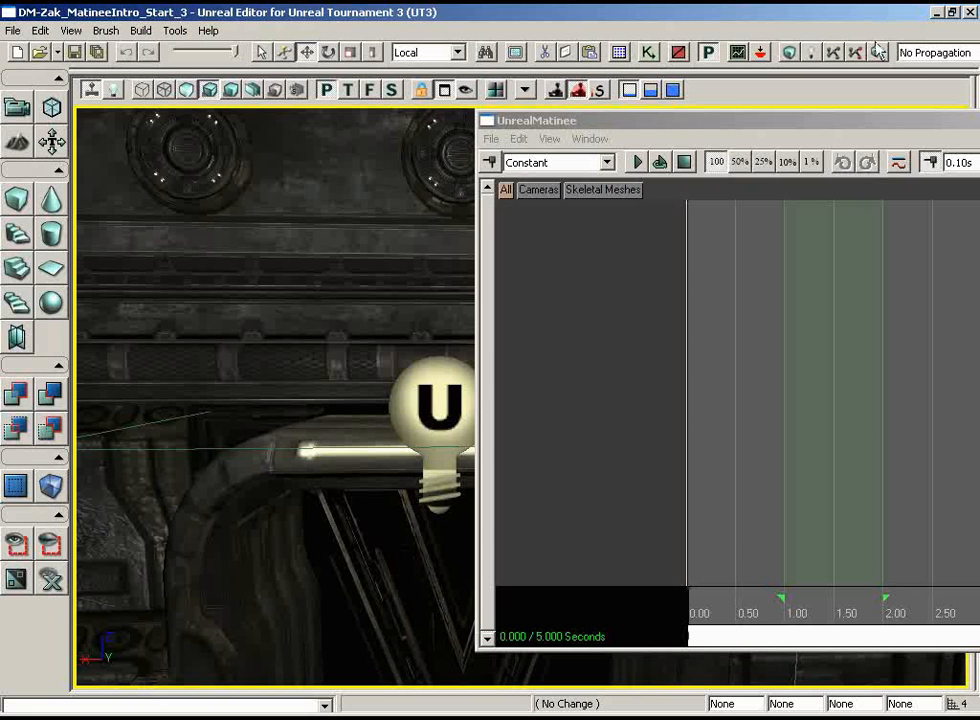
# Step: Select the toggleable point light near the ceiling above the door and add an empty Matinee group for it named "DimmingLights"
pyautogui.moveTo(328, 276)
pyautogui.mouseDown()
pyautogui.moveTo(225, 457)
pyautogui.moveTo(324, 284)
pyautogui.mouseUp()
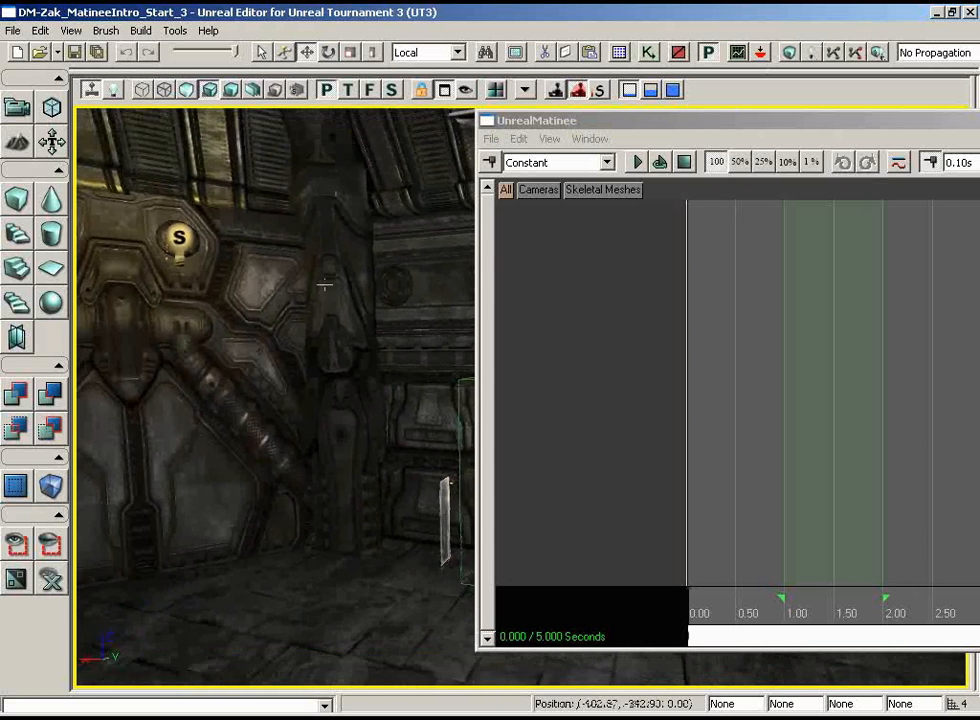
pyautogui.moveTo(324, 284); pyautogui.dragTo(416, 128, button='right')
pyautogui.click(257, 336)
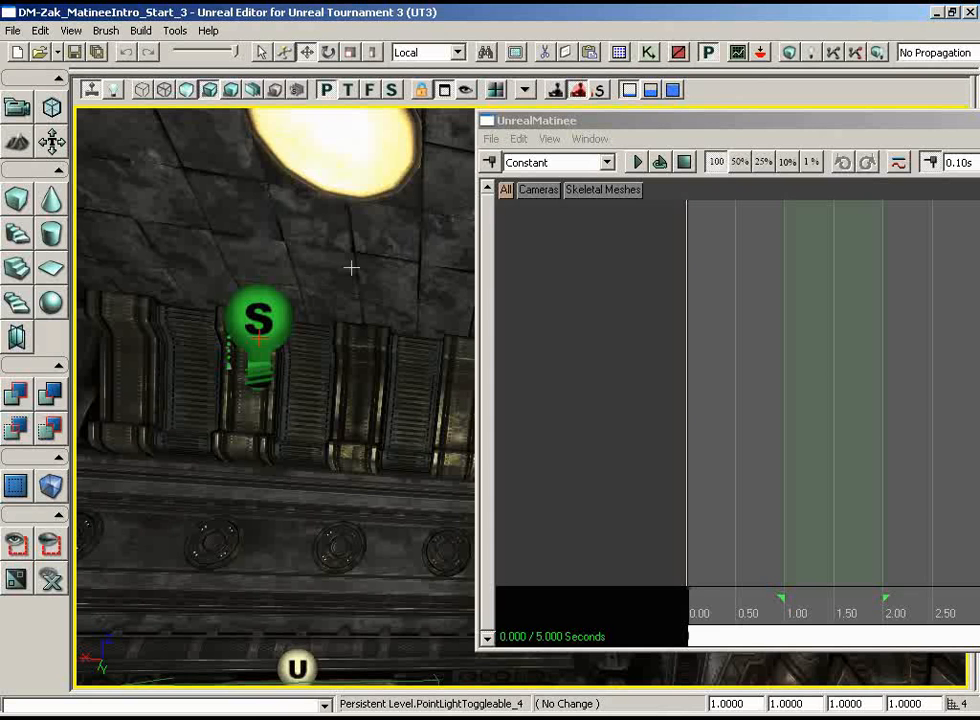
pyautogui.moveTo(343, 245); pyautogui.dragTo(234, 269, button='right')
pyautogui.moveTo(337, 245); pyautogui.dragTo(225, 251, button='right')
pyautogui.moveTo(308, 245); pyautogui.dragTo(290, 175, button='right')
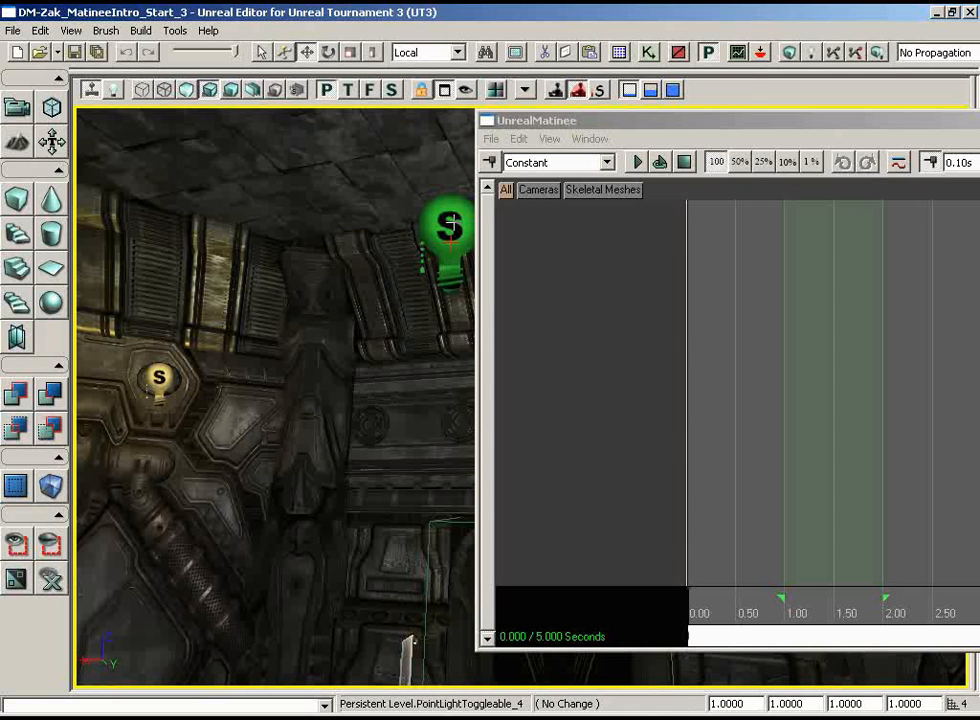
pyautogui.rightClick(556, 225)
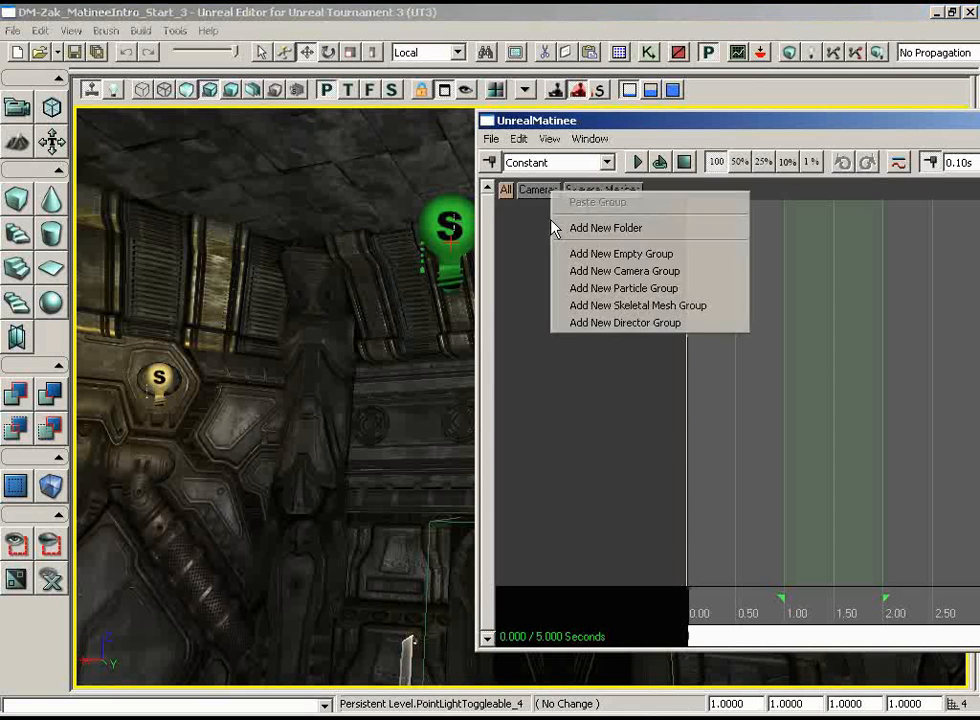
pyautogui.click(606, 256)
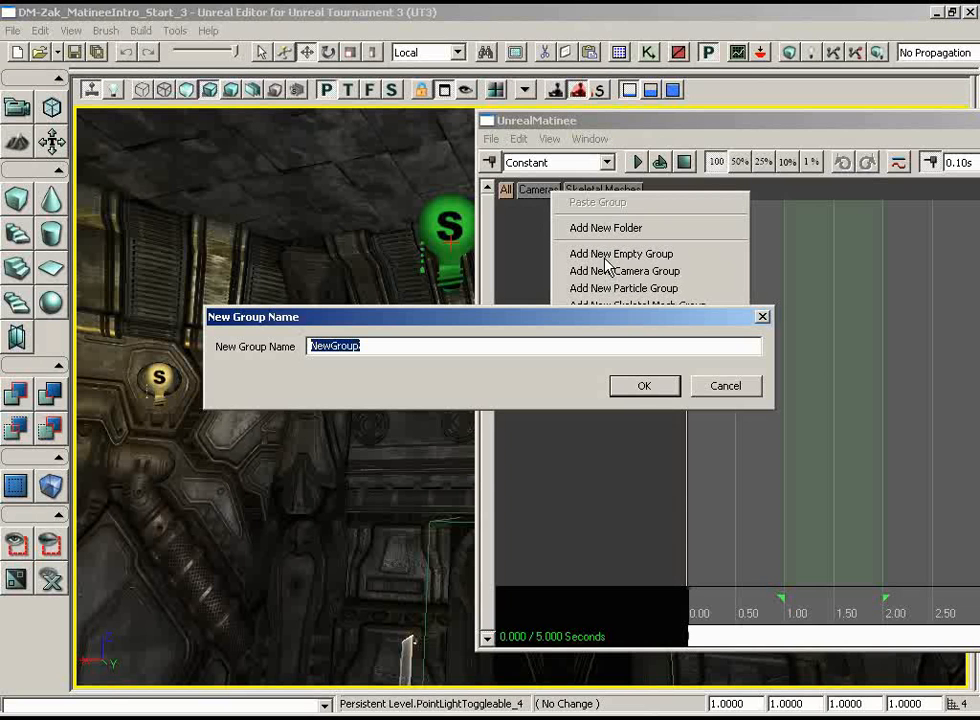
pyautogui.write('Dimming')
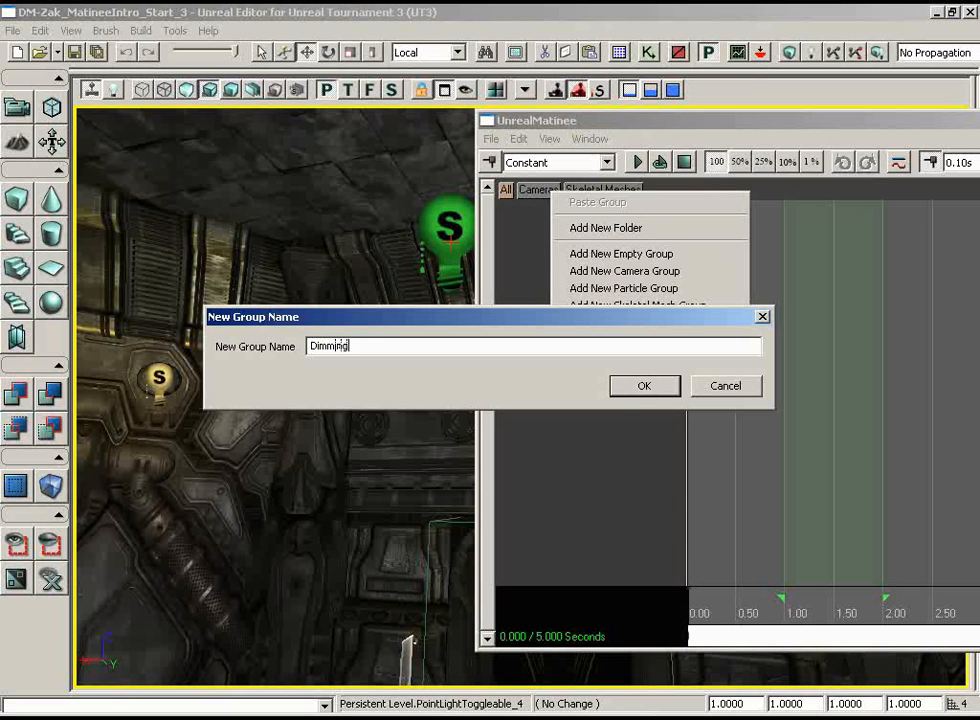
pyautogui.write('Lights')
pyautogui.press('Return')
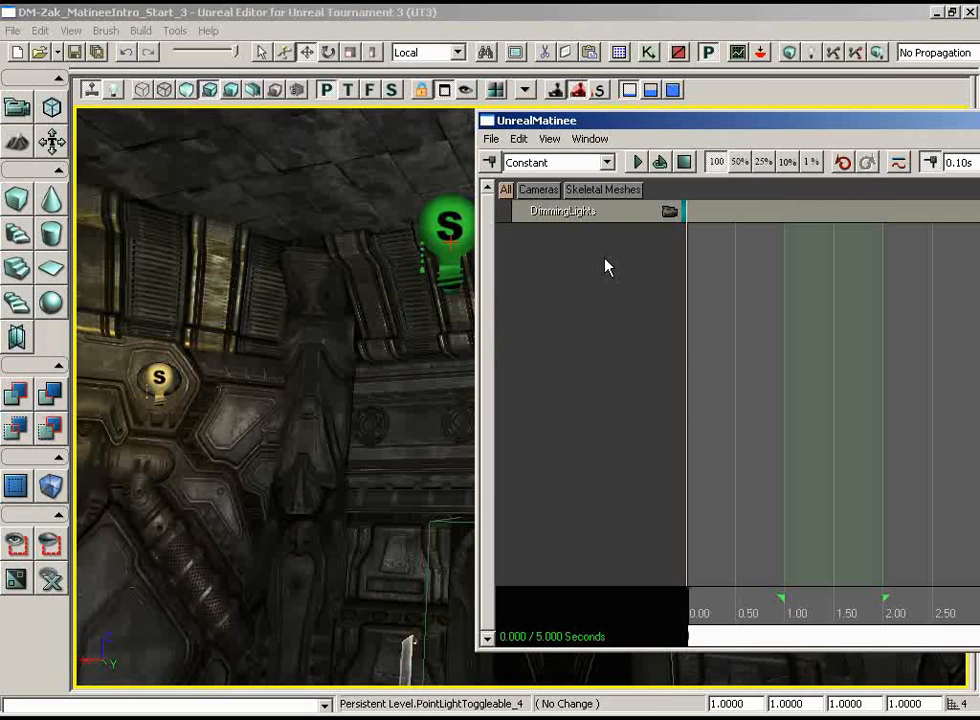
# Step: Add a float property track to the DimmingLights group that controls PointLightComponent0.Brightness
pyautogui.moveTo(410, 315); pyautogui.dragTo(450, 312, button='right')
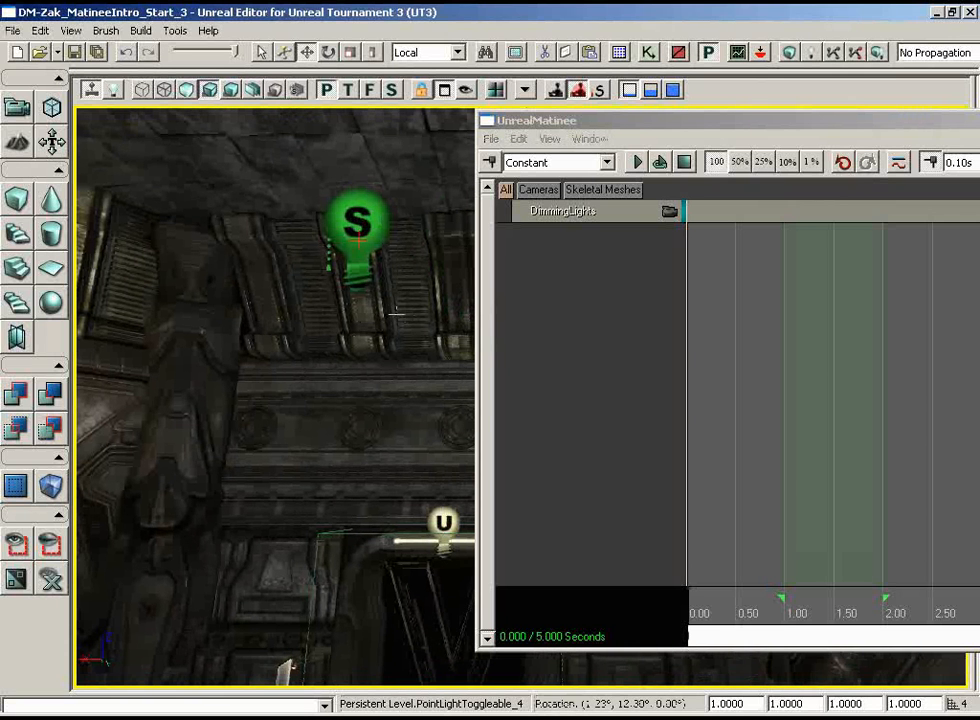
pyautogui.rightClick(566, 216)
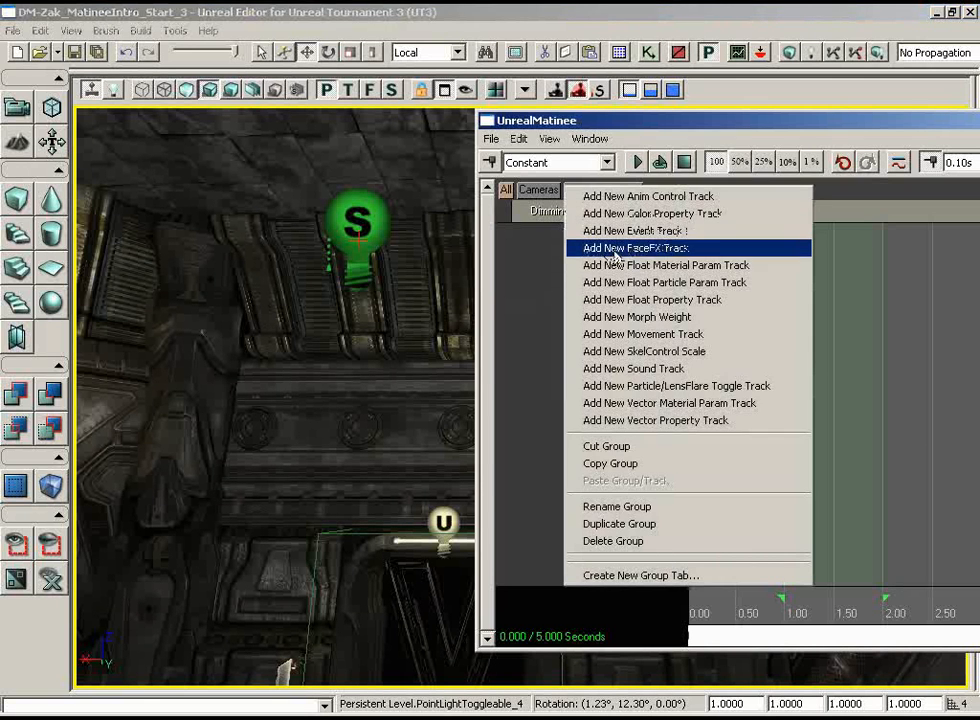
pyautogui.click(692, 301)
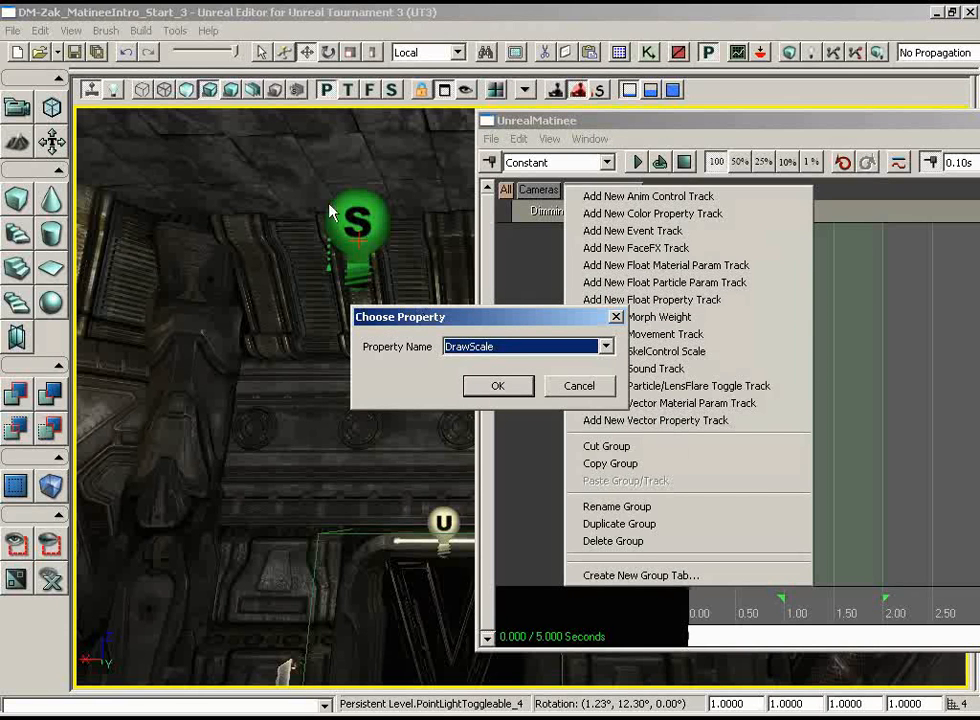
pyautogui.click(514, 348)
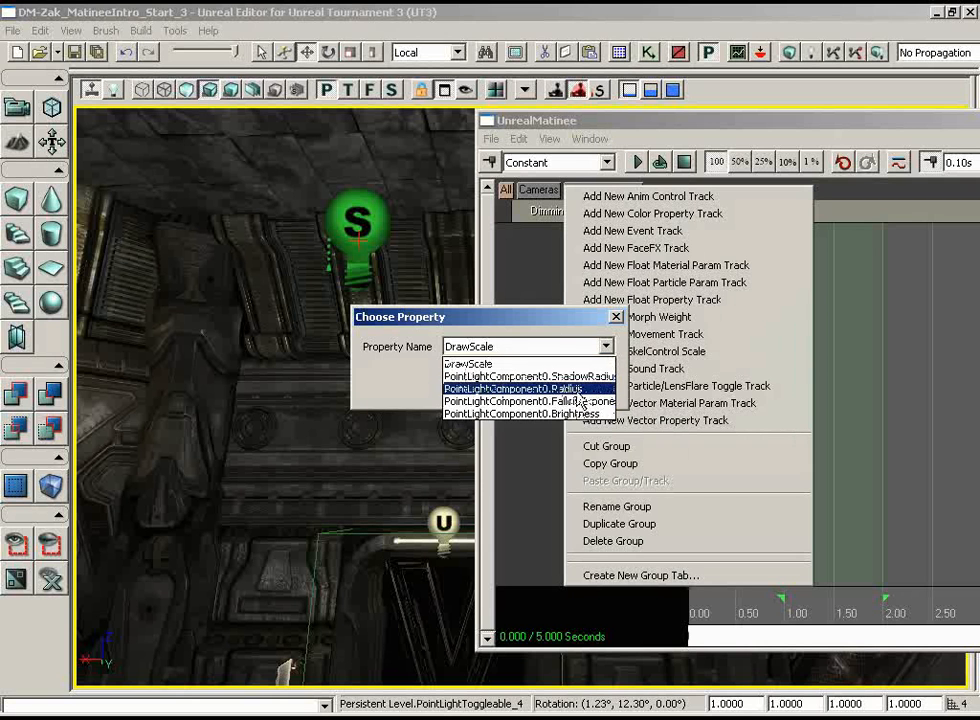
pyautogui.click(549, 314)
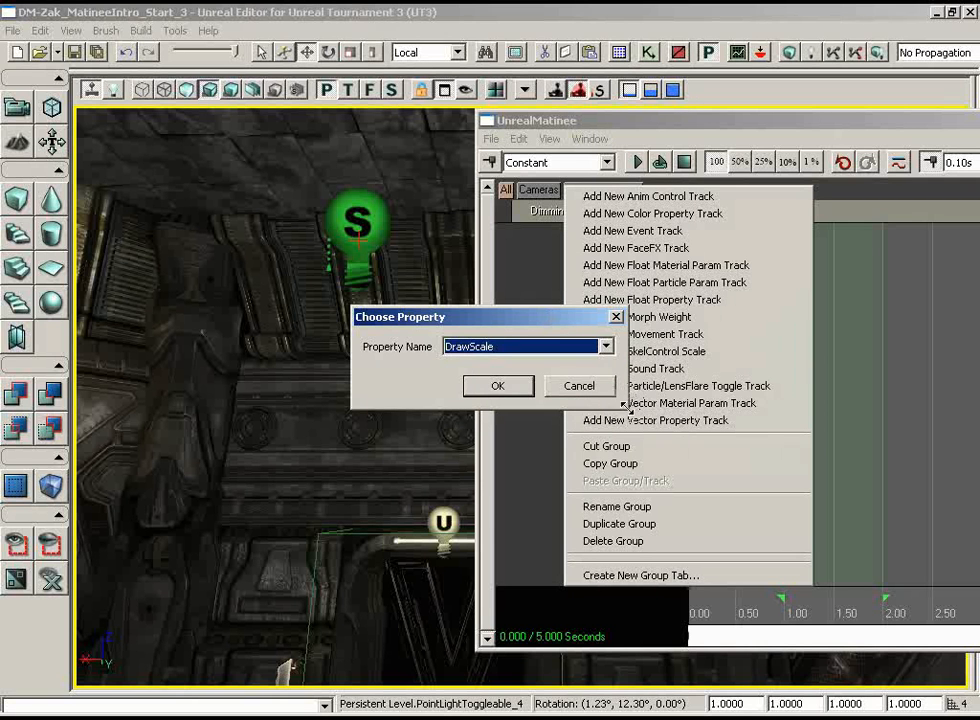
pyautogui.moveTo(627, 408); pyautogui.dragTo(815, 409)
pyautogui.click(795, 346)
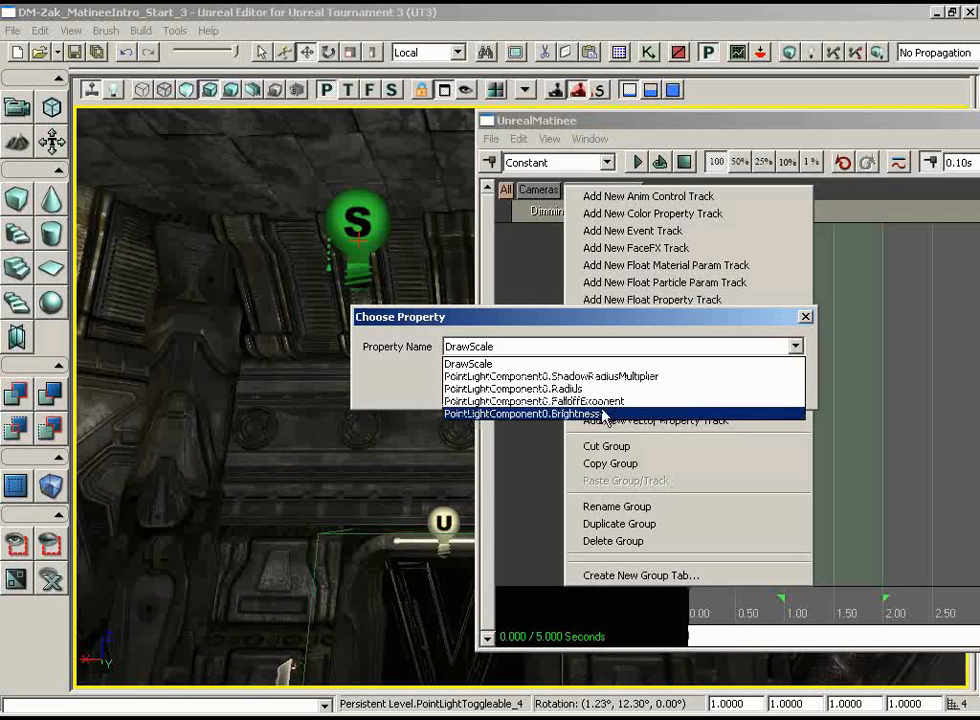
pyautogui.click(677, 413)
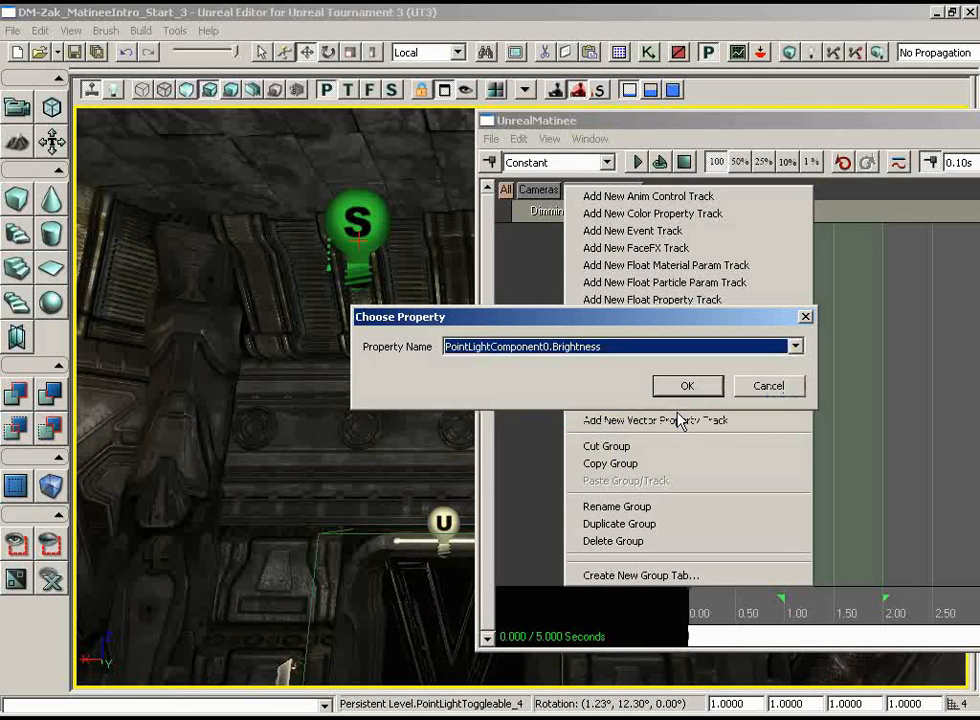
pyautogui.click(686, 386)
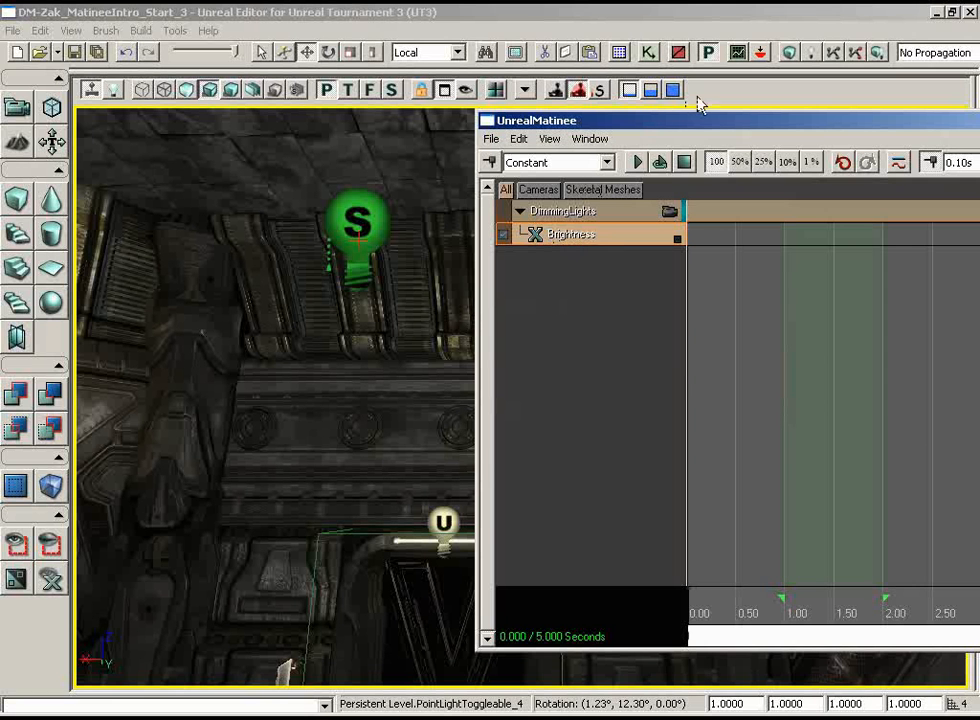
# Step: Reposition and widen the Matinee window to expose its timeline and shorten the sequence to 1 second
pyautogui.moveTo(730, 120); pyautogui.dragTo(492, 101)
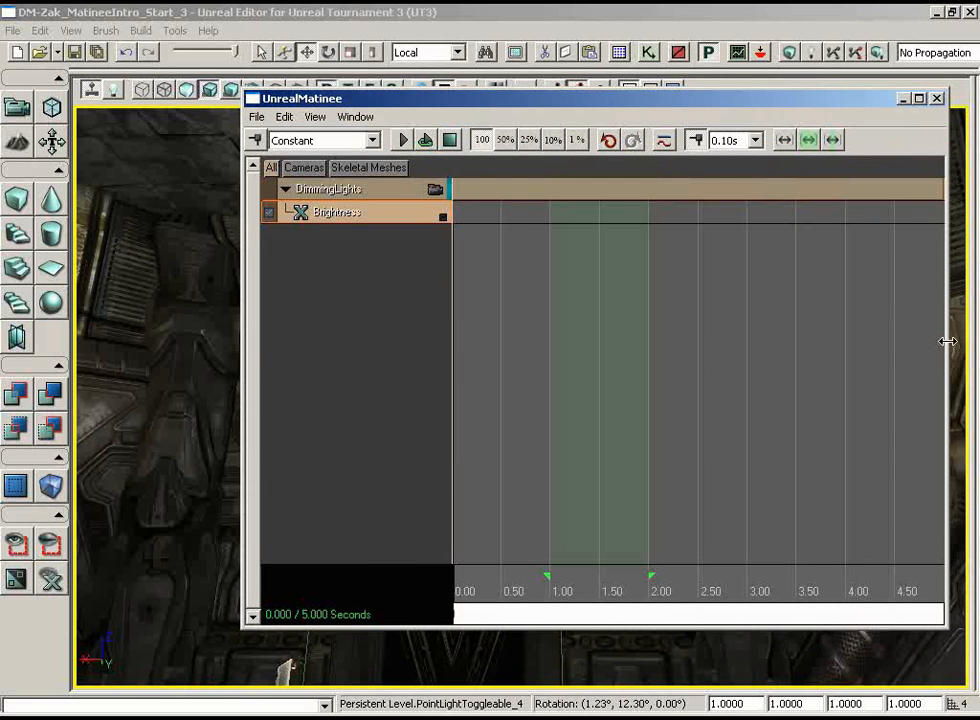
pyautogui.moveTo(947, 341)
pyautogui.mouseDown()
pyautogui.moveTo(935, 341)
pyautogui.moveTo(957, 341)
pyautogui.mouseUp()
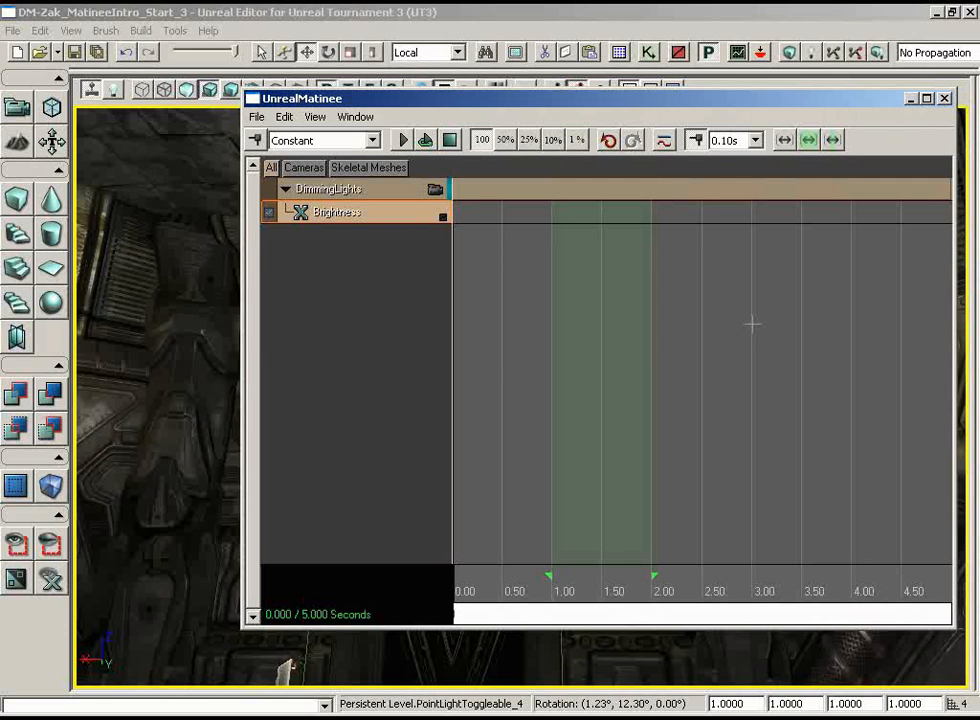
pyautogui.scroll(-4, 752, 323)
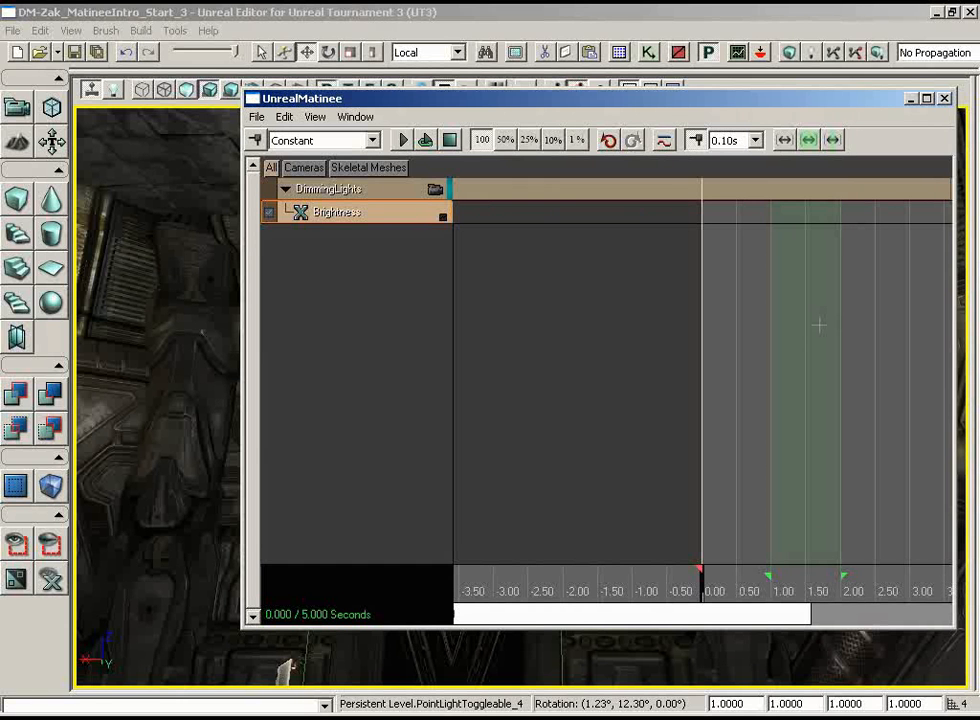
pyautogui.moveTo(819, 323); pyautogui.dragTo(651, 323)
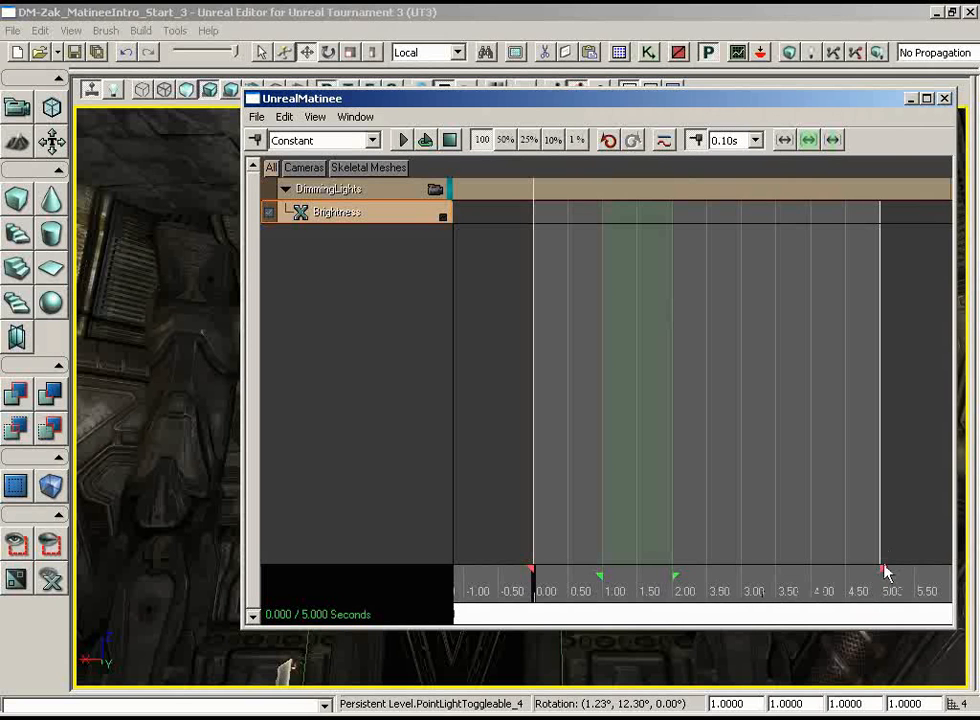
pyautogui.moveTo(885, 573); pyautogui.dragTo(607, 577)
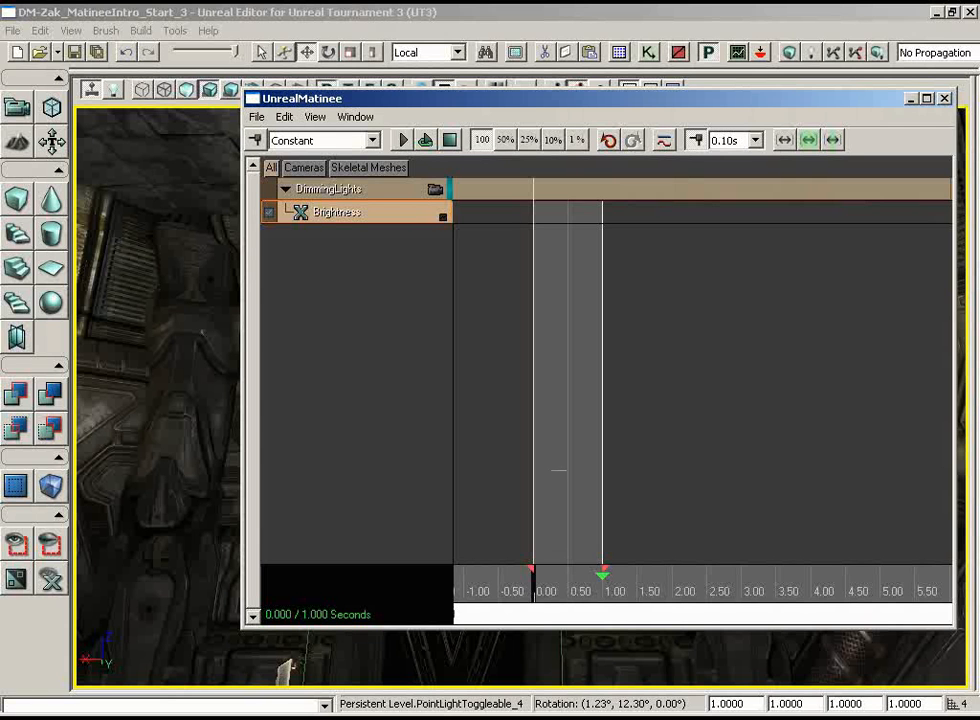
pyautogui.moveTo(540, 591)
pyautogui.mouseDown()
pyautogui.moveTo(562, 591)
pyautogui.moveTo(525, 592)
pyautogui.mouseUp()
pyautogui.scroll(10, 707, 392)
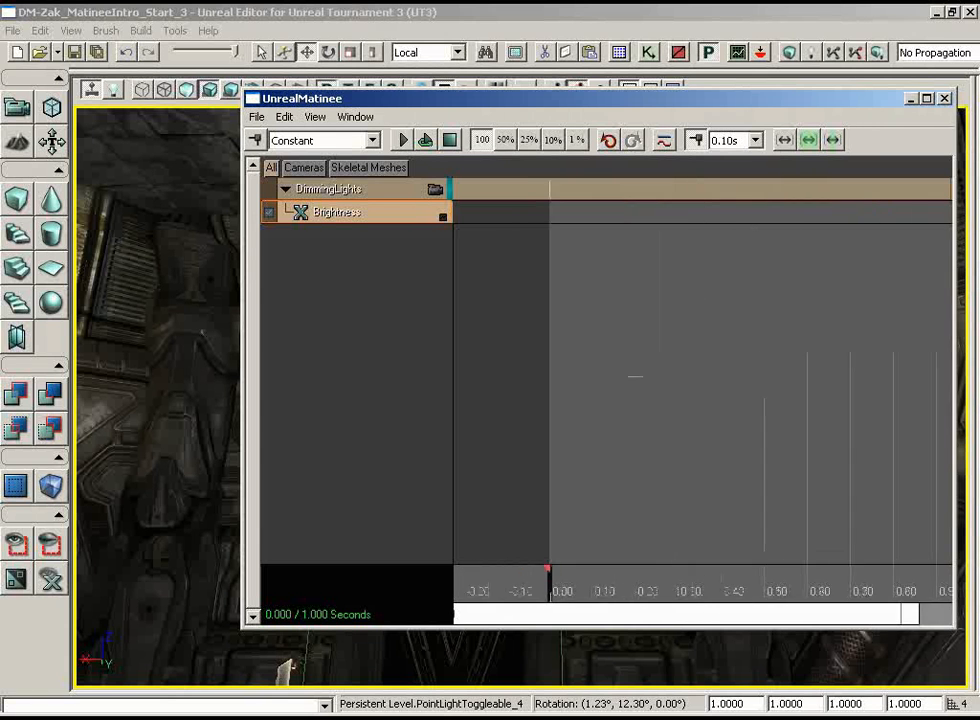
pyautogui.moveTo(635, 377); pyautogui.dragTo(583, 376)
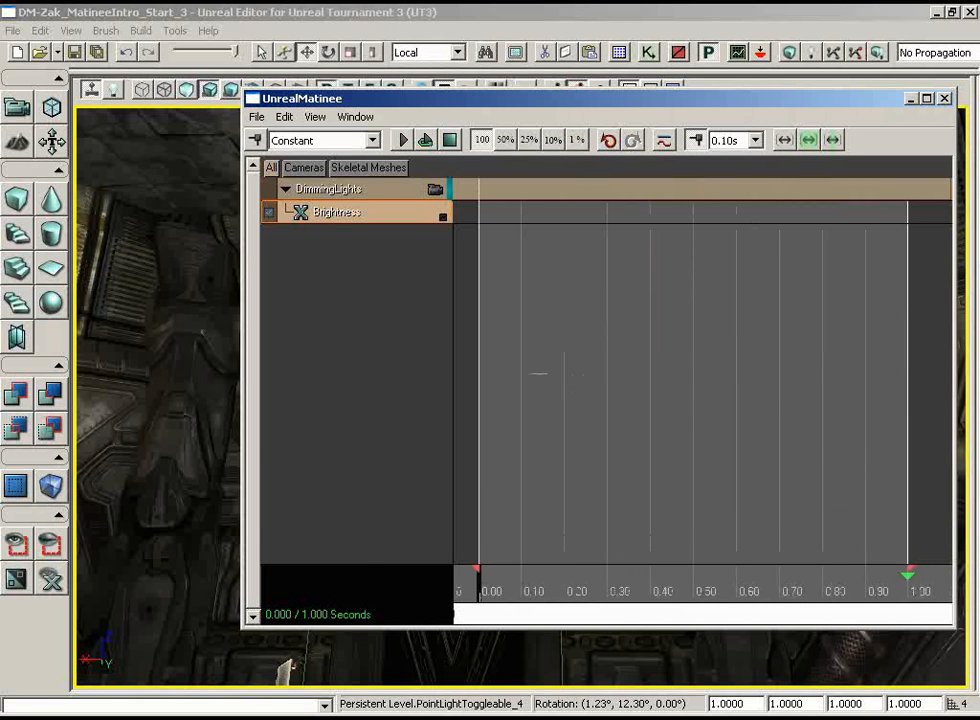
# Step: Add a key at 0.00 s on the Brightness track and confirm its value as 0.5
pyautogui.press('Return')
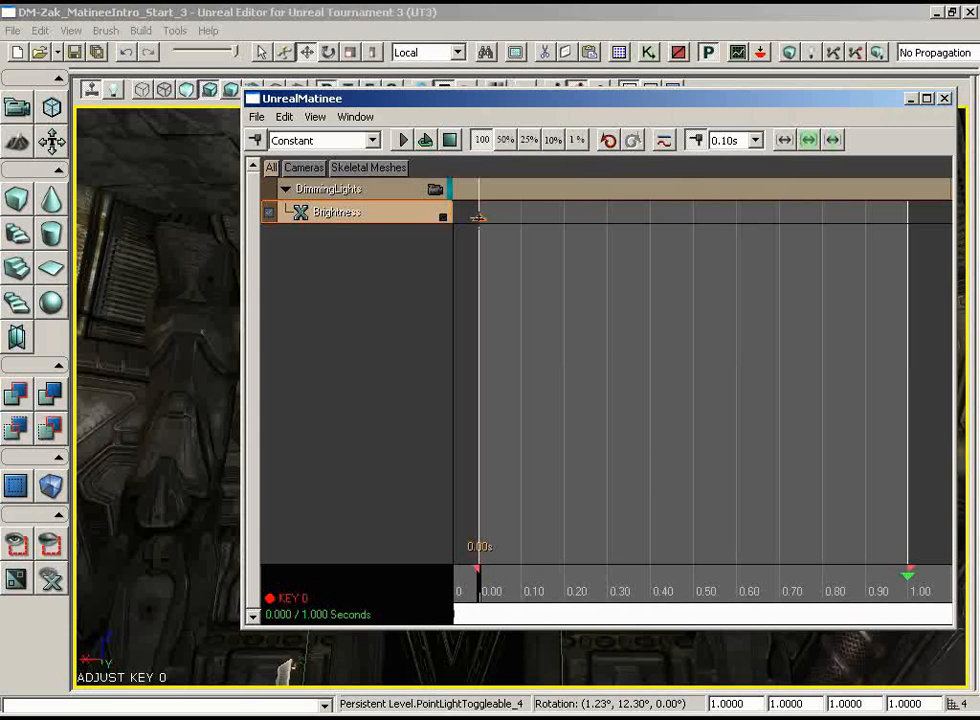
pyautogui.rightClick(479, 218)
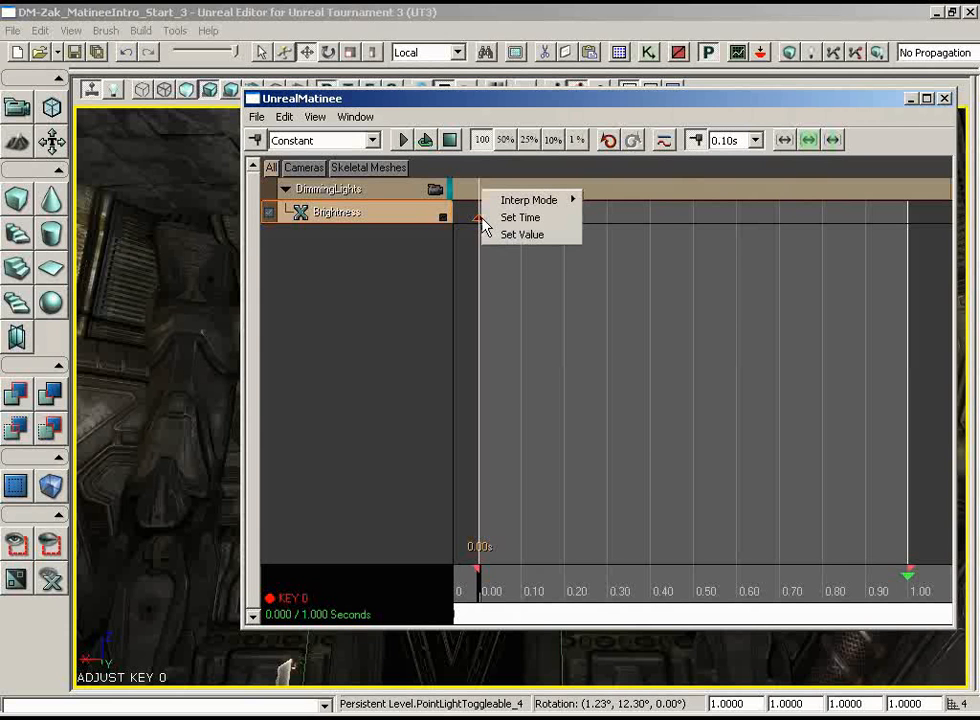
pyautogui.click(553, 236)
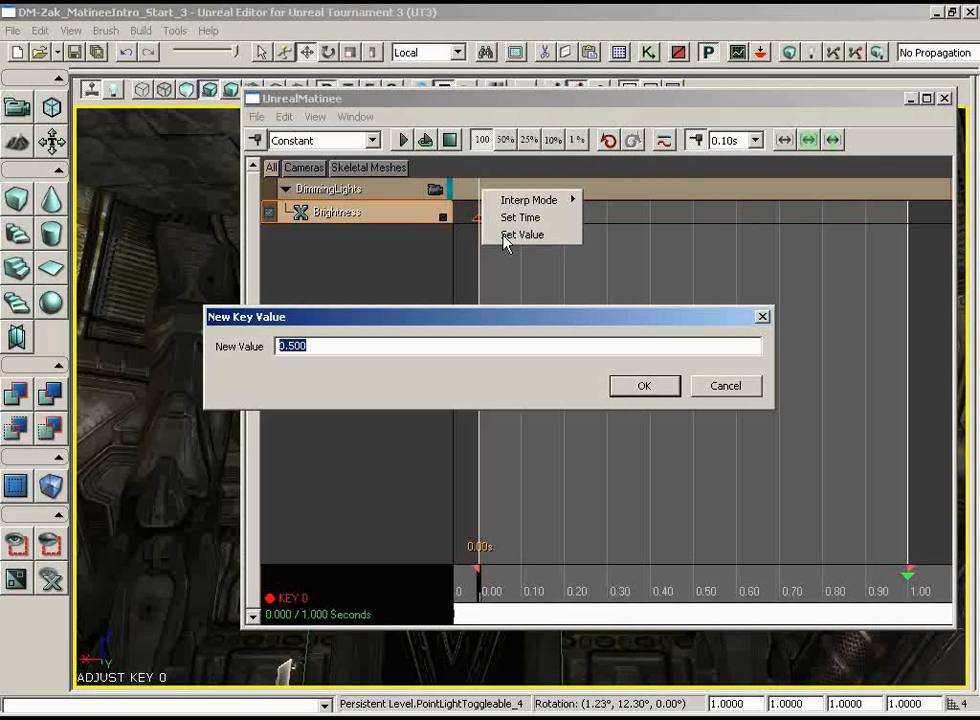
pyautogui.click(644, 386)
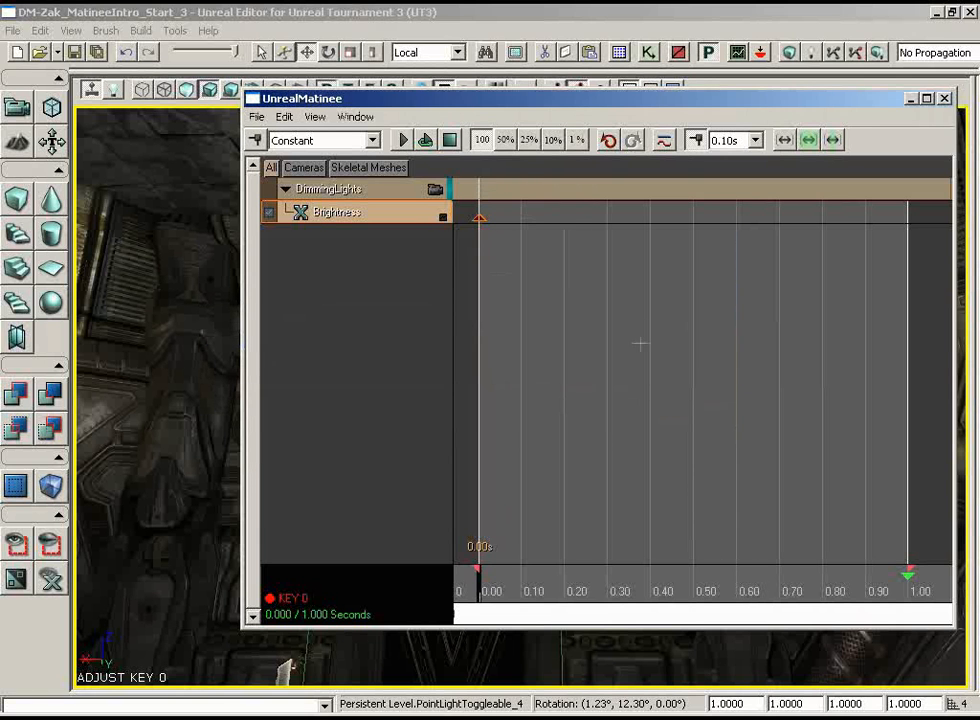
# Step: Add a second Brightness key at 1.00 s and set its value to 0
pyautogui.moveTo(499, 588); pyautogui.dragTo(928, 592)
pyautogui.press('Return')
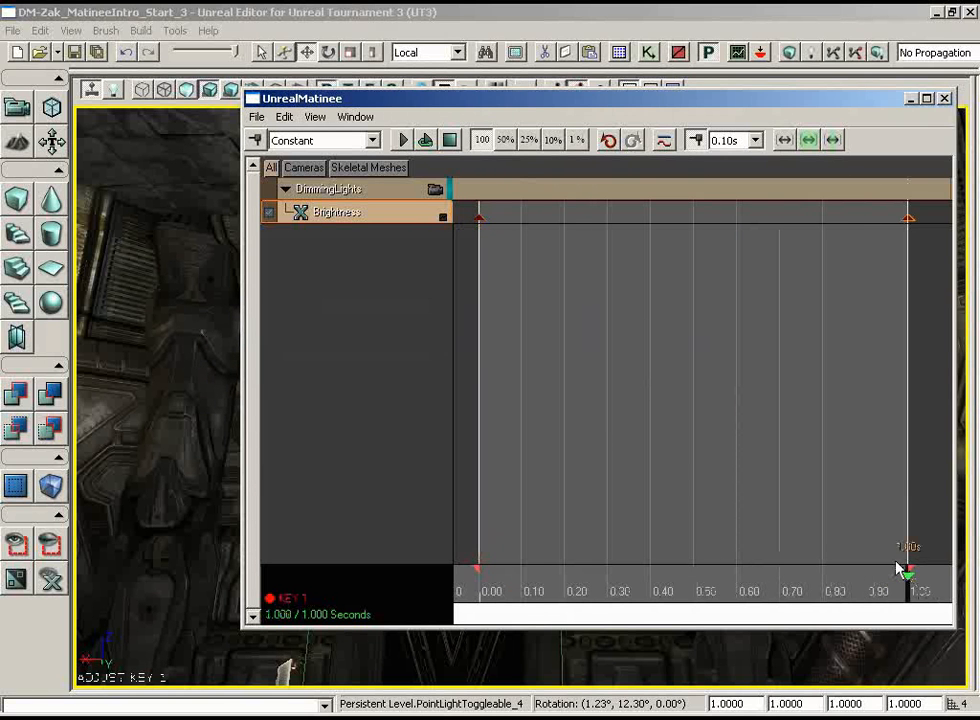
pyautogui.rightClick(909, 218)
pyautogui.click(888, 236)
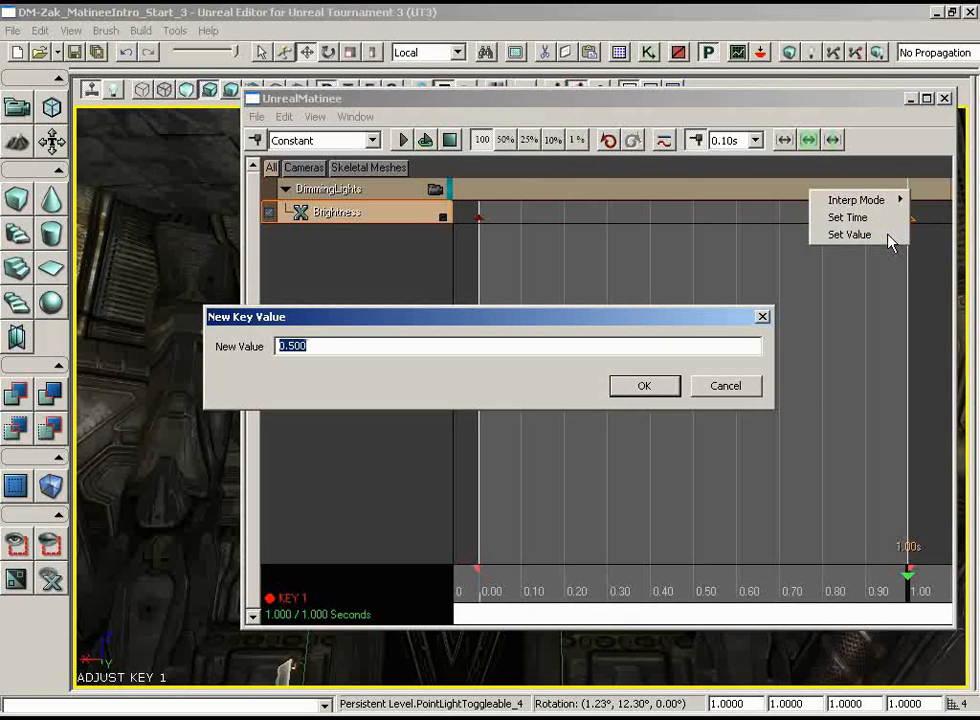
pyautogui.write('0')
pyautogui.press('Return')
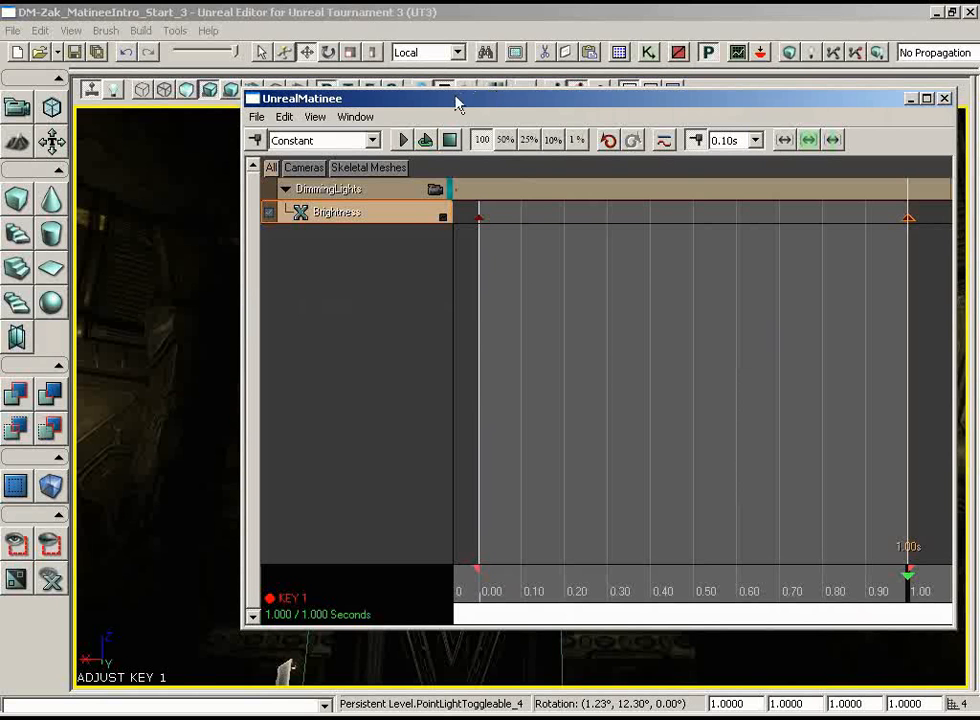
# Step: Uncover the selected light in the viewport and preview its dimming by scrubbing the sequence and looping playback
pyautogui.moveTo(440, 105); pyautogui.dragTo(783, 104)
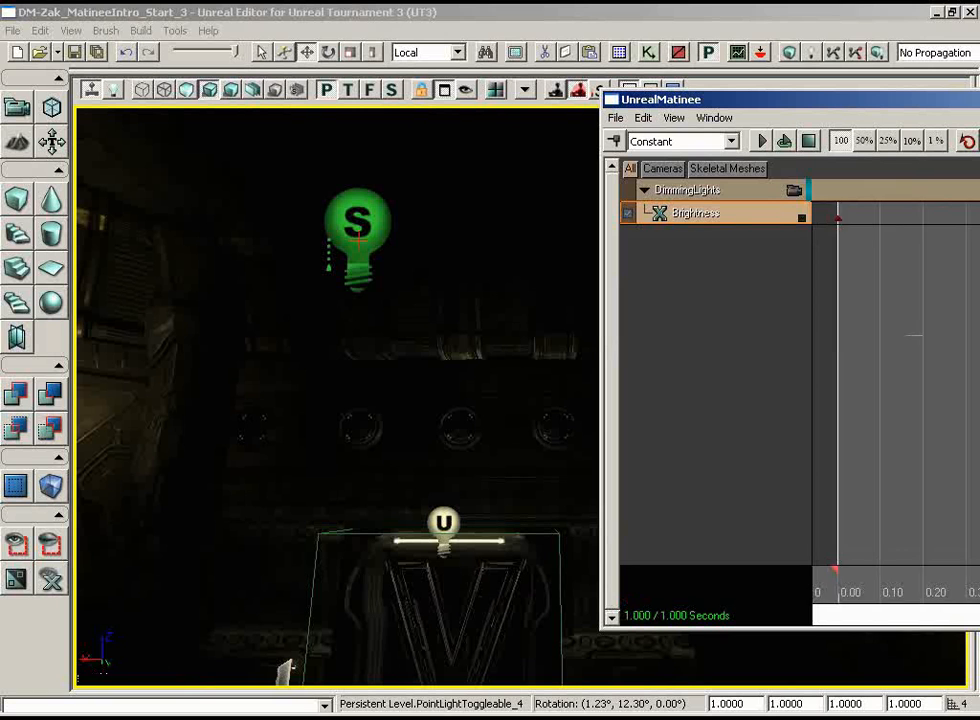
pyautogui.scroll(-8, 923, 336)
pyautogui.moveTo(890, 343); pyautogui.dragTo(827, 363)
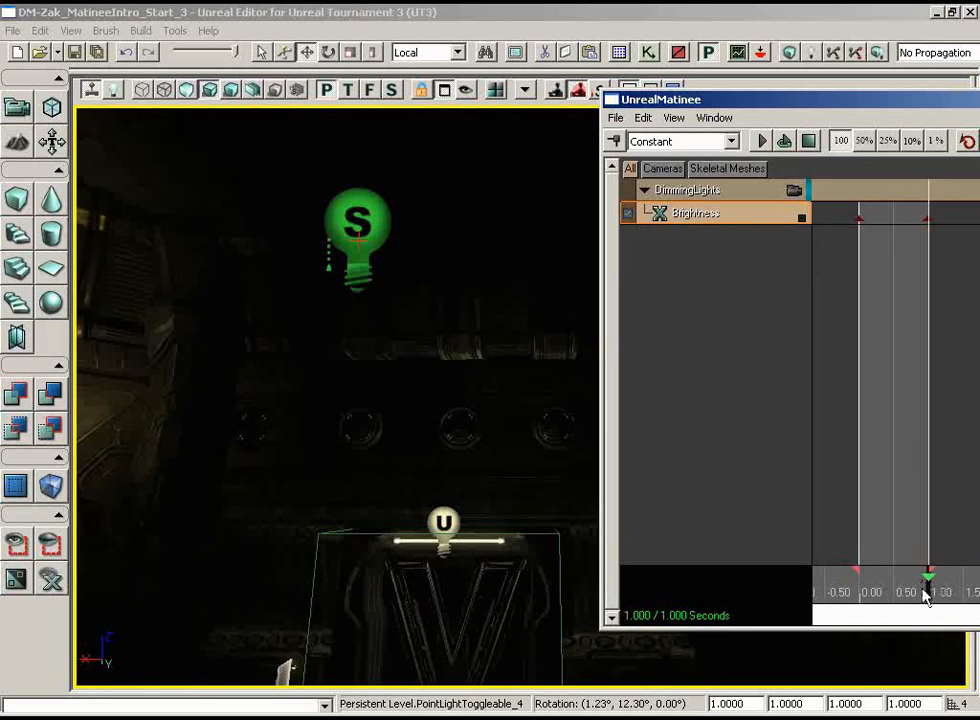
pyautogui.moveTo(925, 596)
pyautogui.mouseDown()
pyautogui.moveTo(876, 596)
pyautogui.moveTo(928, 591)
pyautogui.moveTo(884, 595)
pyautogui.moveTo(893, 583)
pyautogui.moveTo(833, 582)
pyautogui.mouseUp()
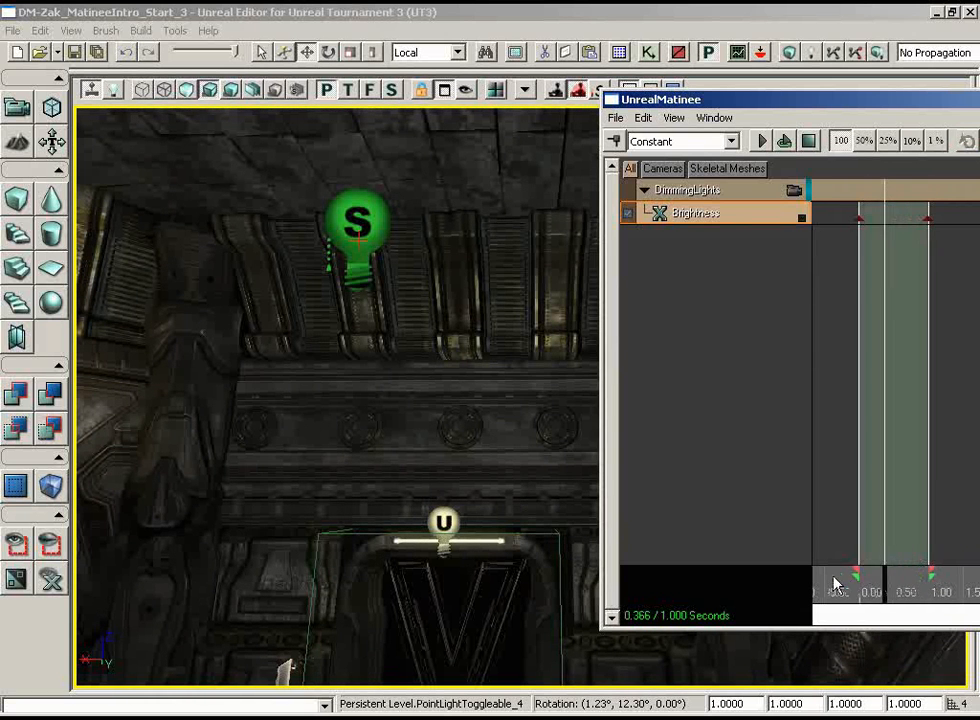
pyautogui.click(785, 141)
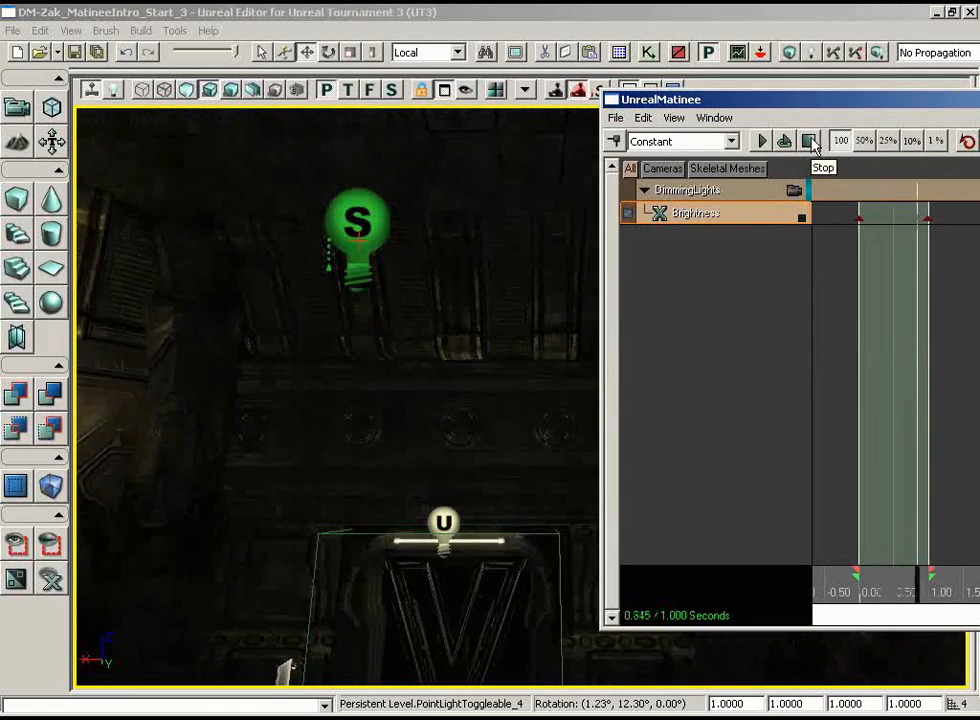
pyautogui.click(810, 141)
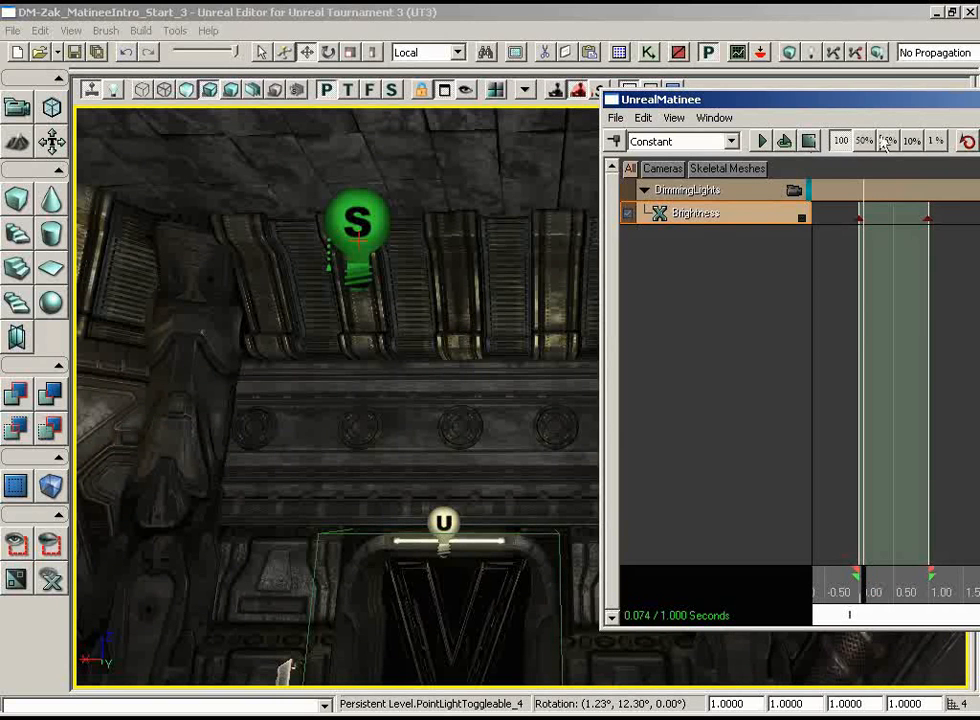
# Step: Show the DimmingLights Brightness curve in a Curve Editor sharing the Matinee window with the tracks, and fit it horizontally and vertically
pyautogui.moveTo(936, 99); pyautogui.dragTo(481, 81)
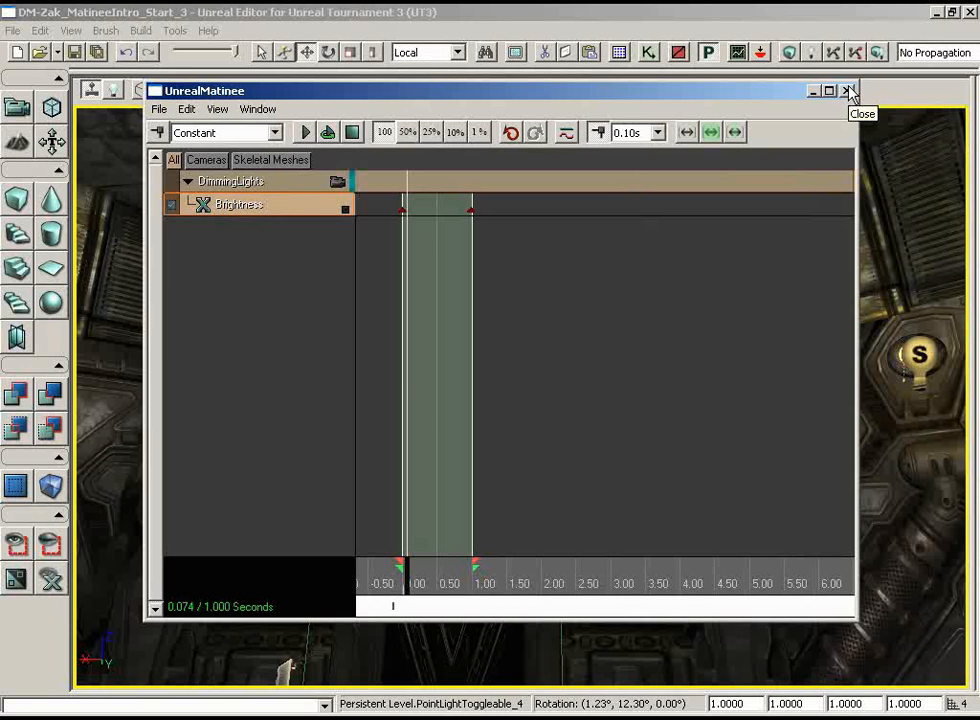
pyautogui.click(567, 132)
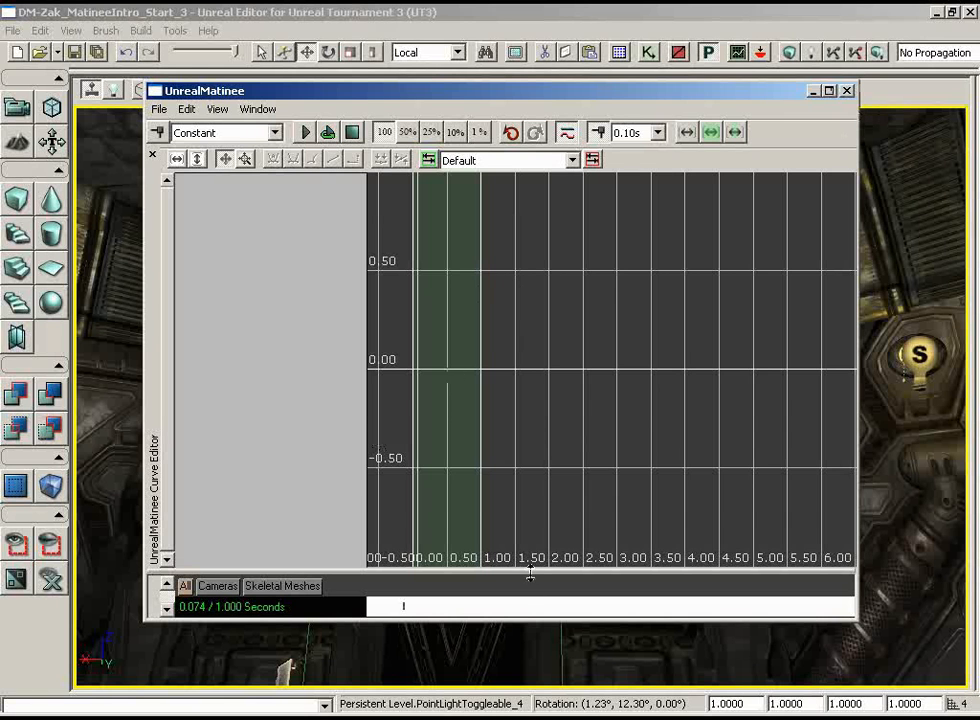
pyautogui.moveTo(530, 572); pyautogui.dragTo(540, 405)
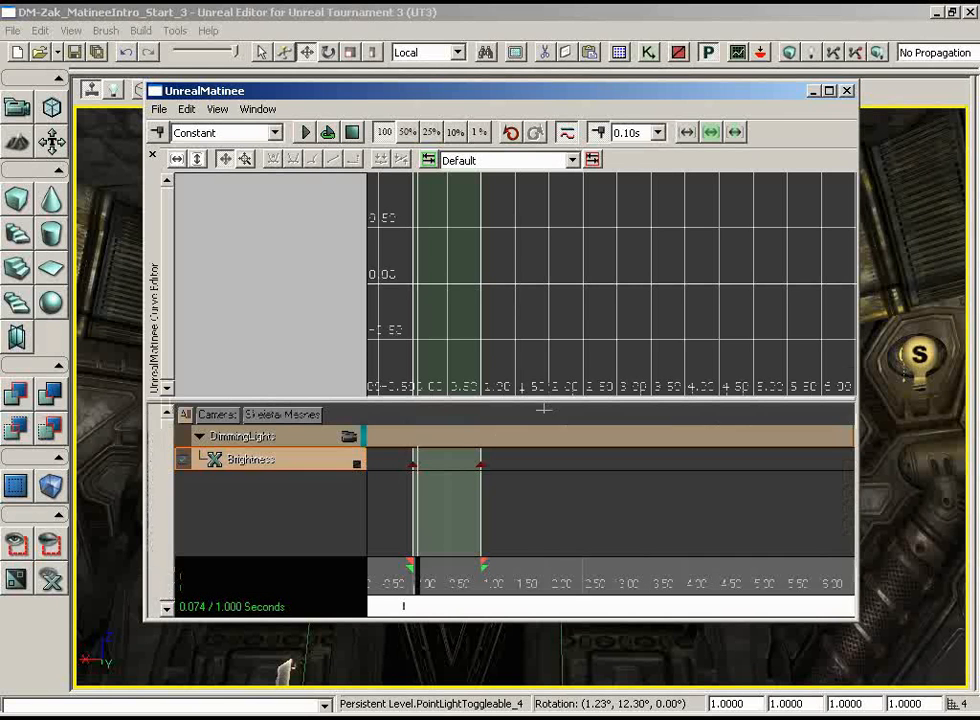
pyautogui.click(357, 466)
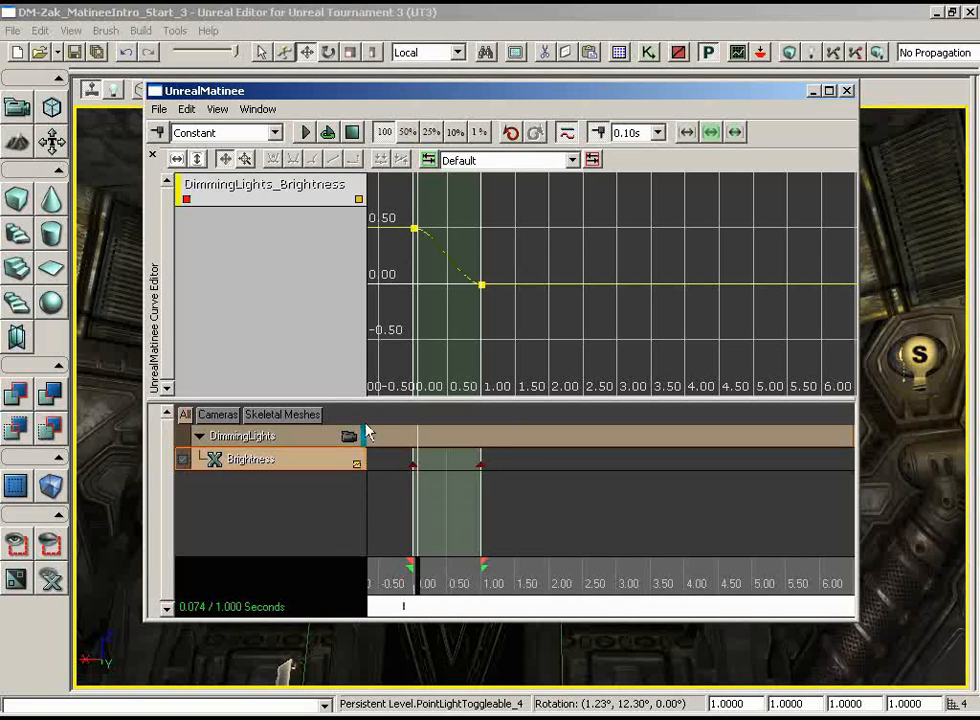
pyautogui.moveTo(462, 297); pyautogui.dragTo(521, 310)
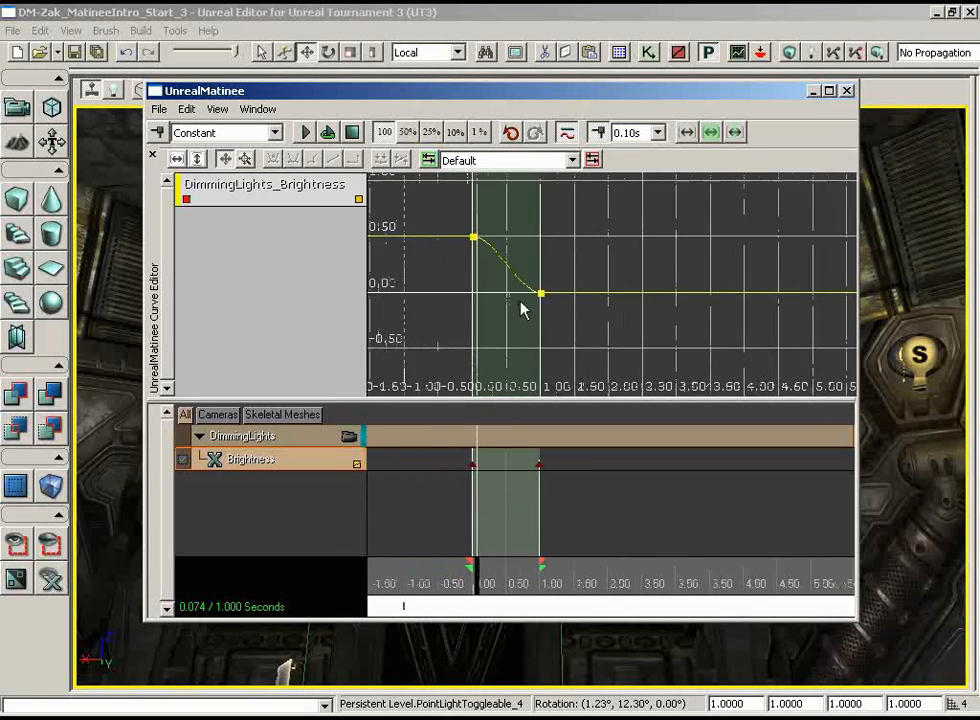
pyautogui.click(176, 159)
pyautogui.click(198, 159)
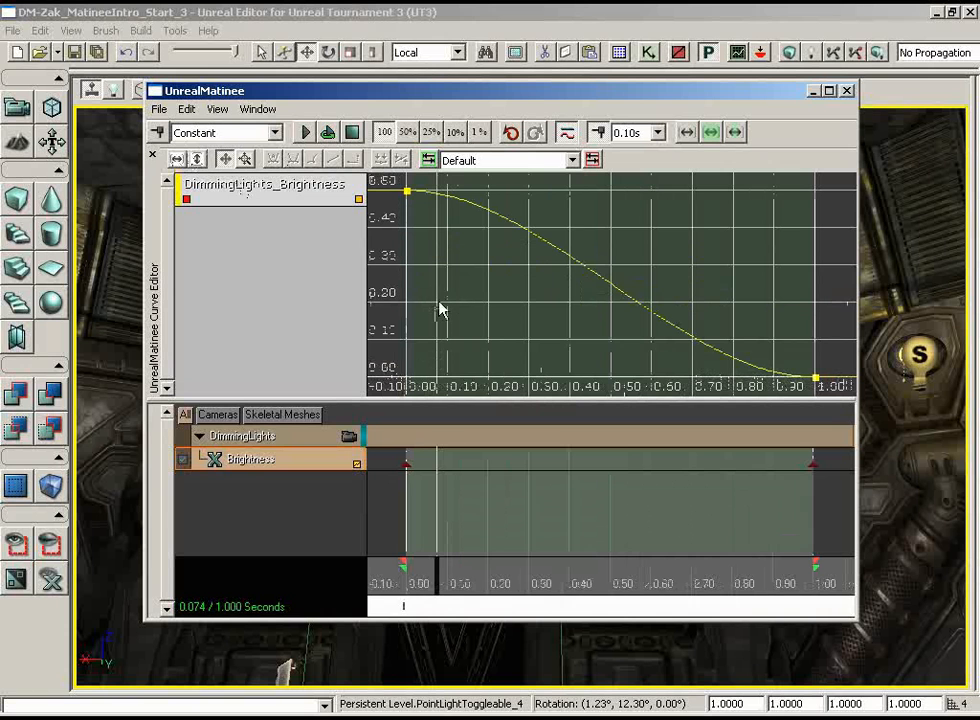
# Step: Select both keys of the Brightness curve and change their interpolation to linear
pyautogui.click(408, 193)
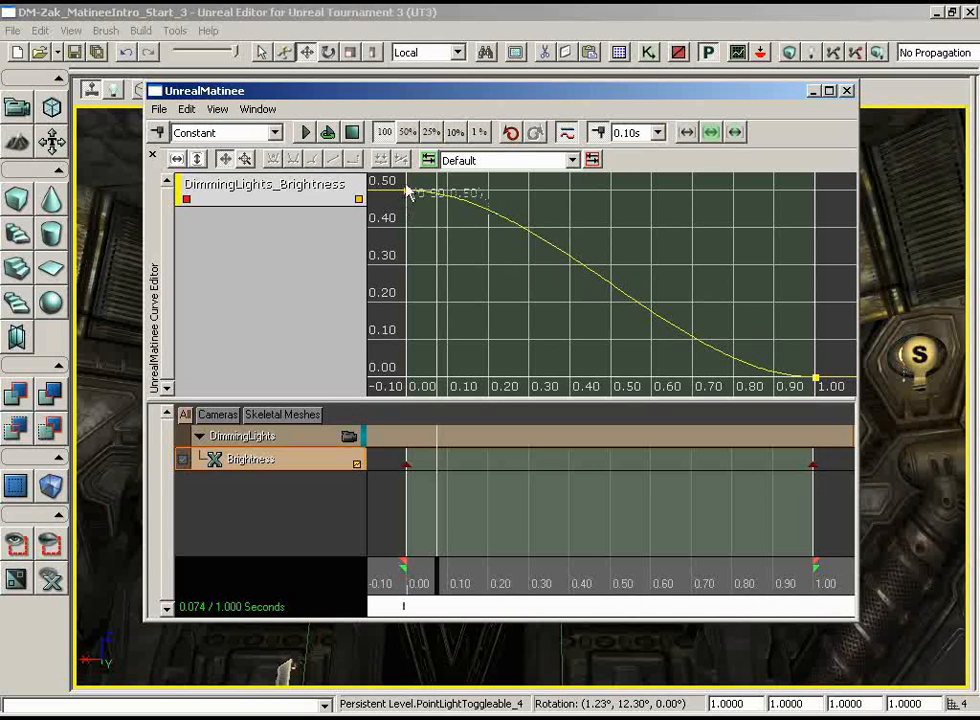
pyautogui.keyDown('ctrl'); pyautogui.keyDown('alt'); pyautogui.moveTo(394, 178); pyautogui.dragTo(829, 389); pyautogui.keyUp('alt'); pyautogui.keyUp('ctrl')
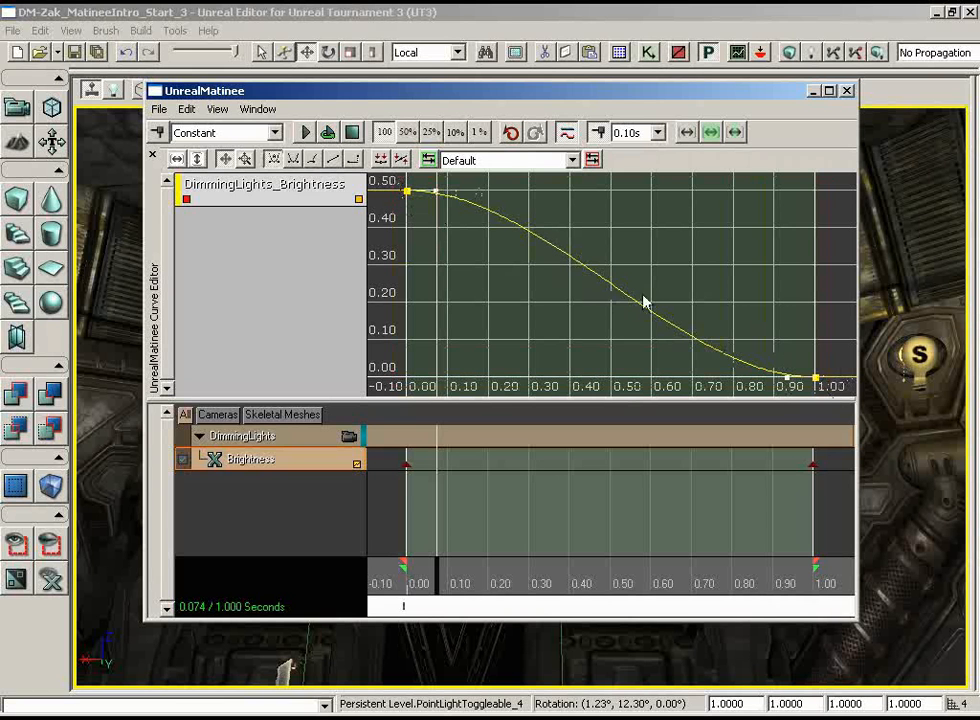
pyautogui.click(335, 161)
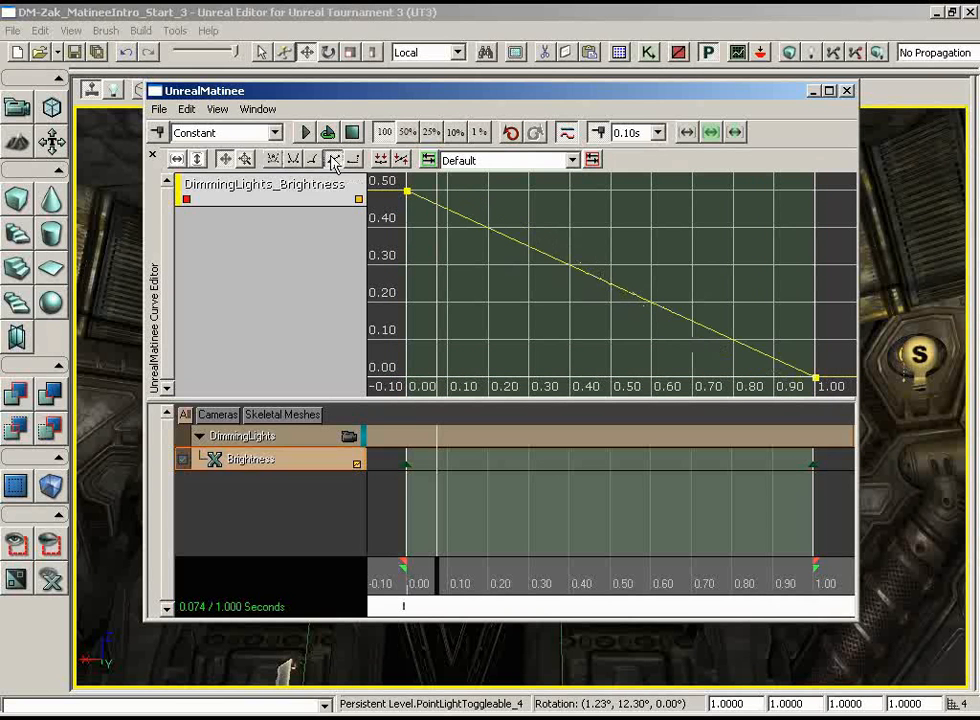
# Step: Preview the linear dimming in the viewport with looped playback, keeping the Matinee window clear of the light
pyautogui.moveTo(409, 193)
pyautogui.moveTo(695, 93); pyautogui.dragTo(825, 93)
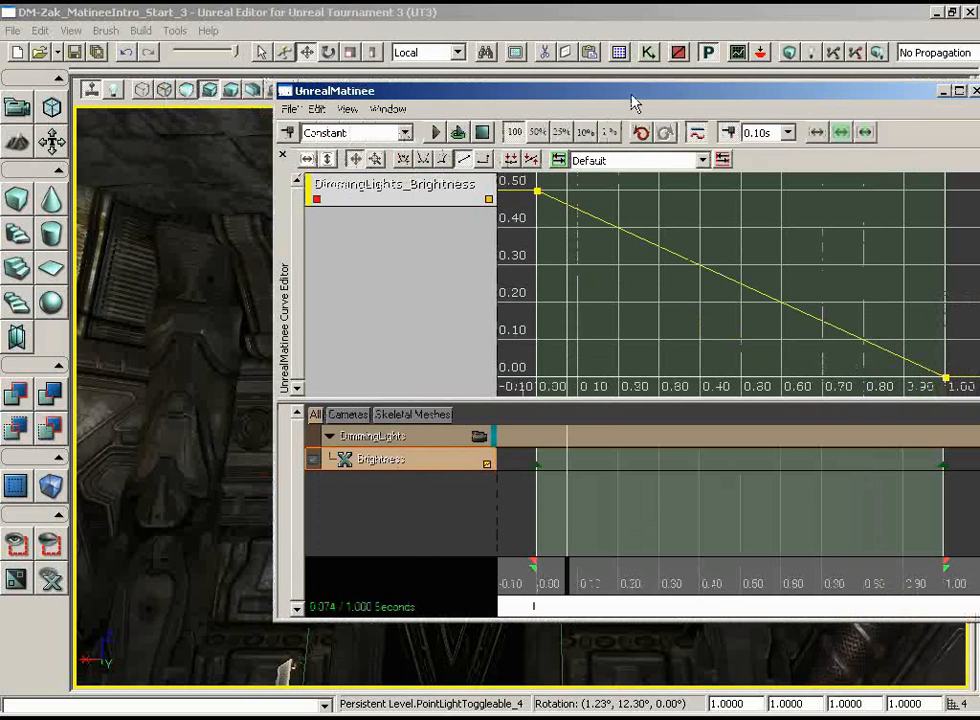
pyautogui.moveTo(630, 94); pyautogui.dragTo(956, 96)
pyautogui.moveTo(800, 96); pyautogui.dragTo(904, 101)
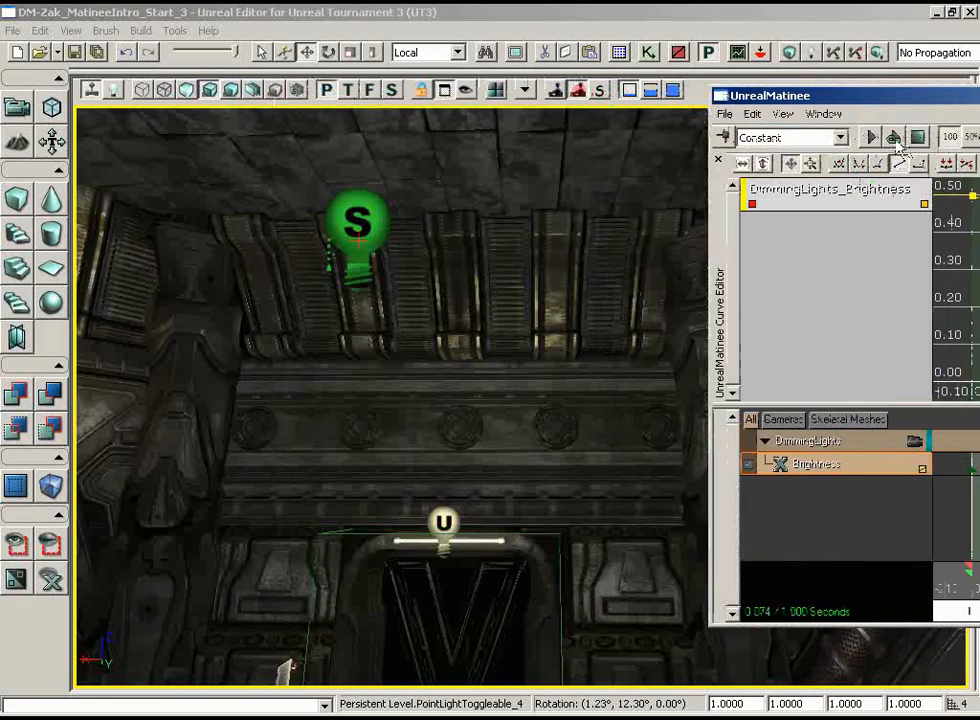
pyautogui.click(895, 139)
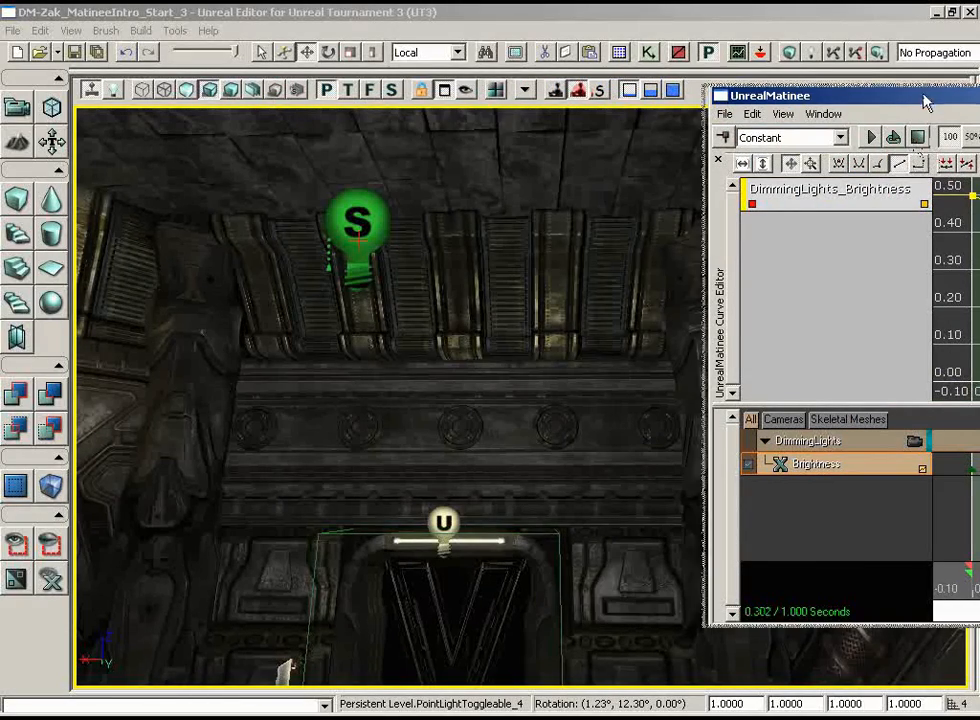
pyautogui.moveTo(925, 101); pyautogui.dragTo(364, 80)
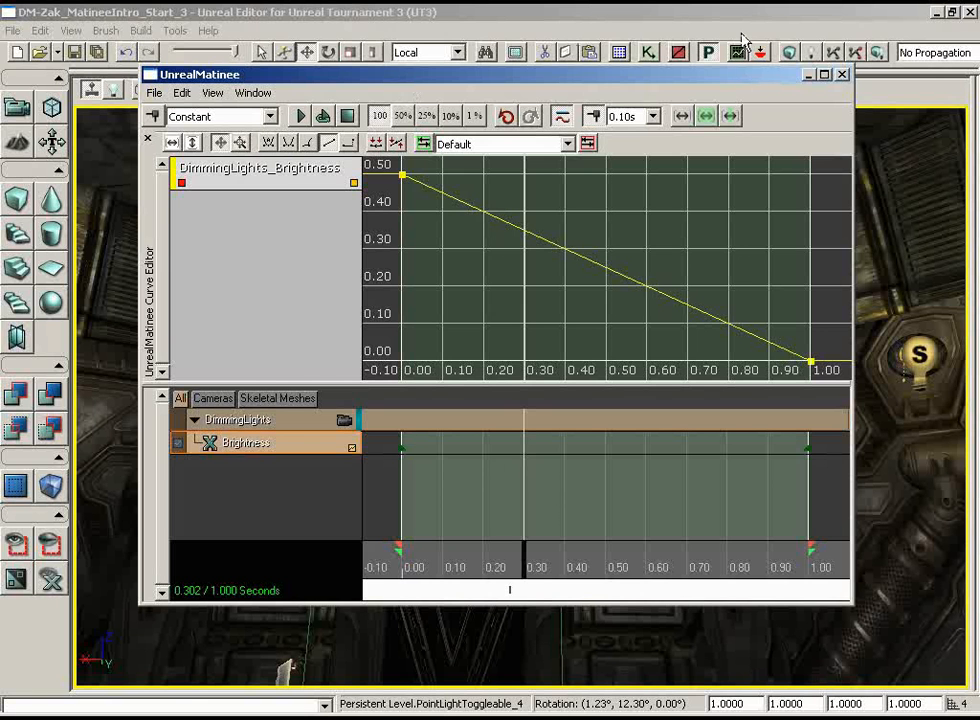
# Step: Close Matinee, move the toggleable light variable clear of the LightDimmer node in Kismet, and close Kismet
pyautogui.click(842, 74)
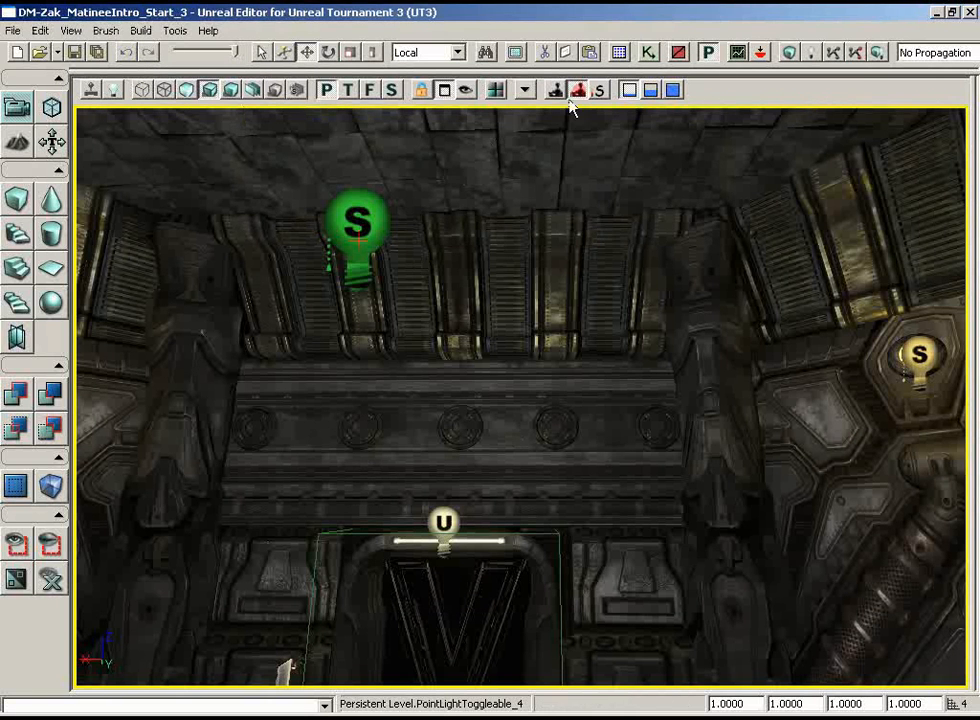
pyautogui.click(647, 52)
pyautogui.click(509, 412)
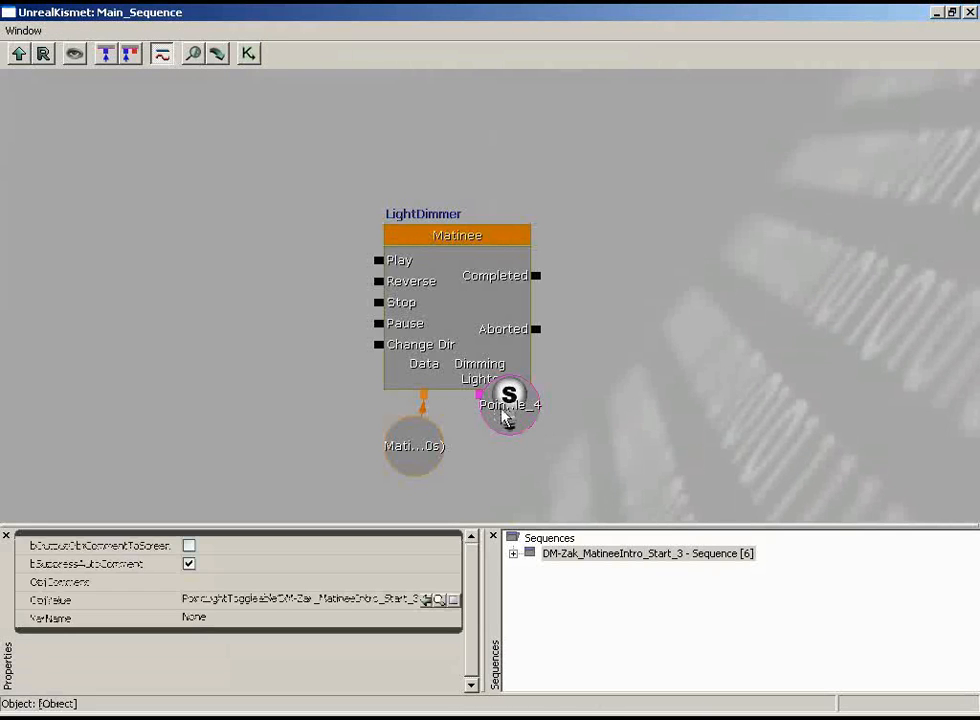
pyautogui.moveTo(509, 414); pyautogui.dragTo(551, 456)
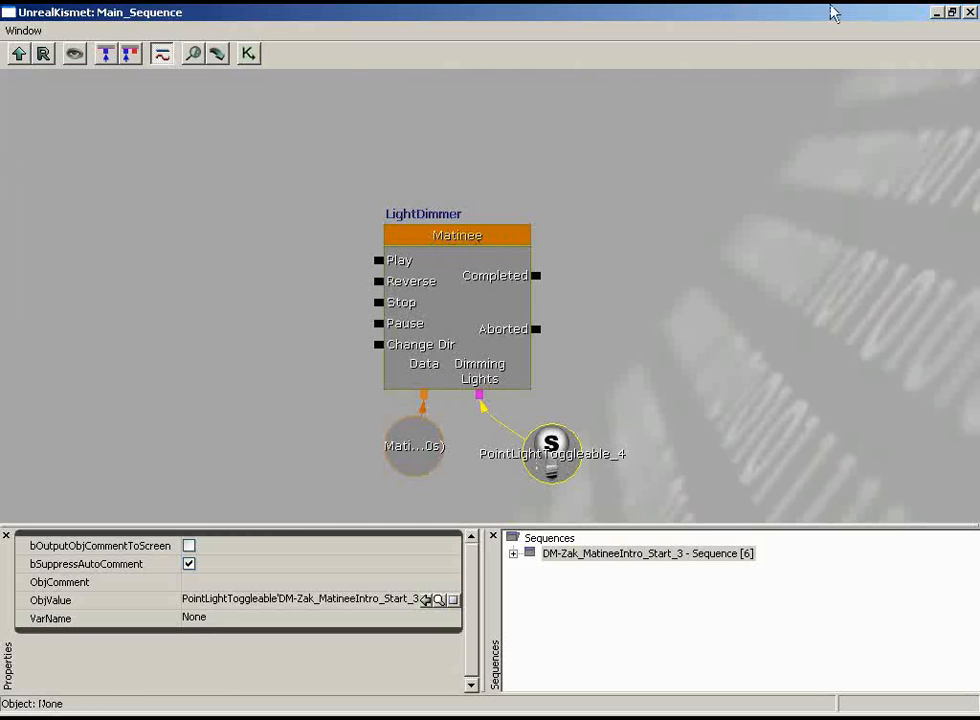
pyautogui.click(968, 13)
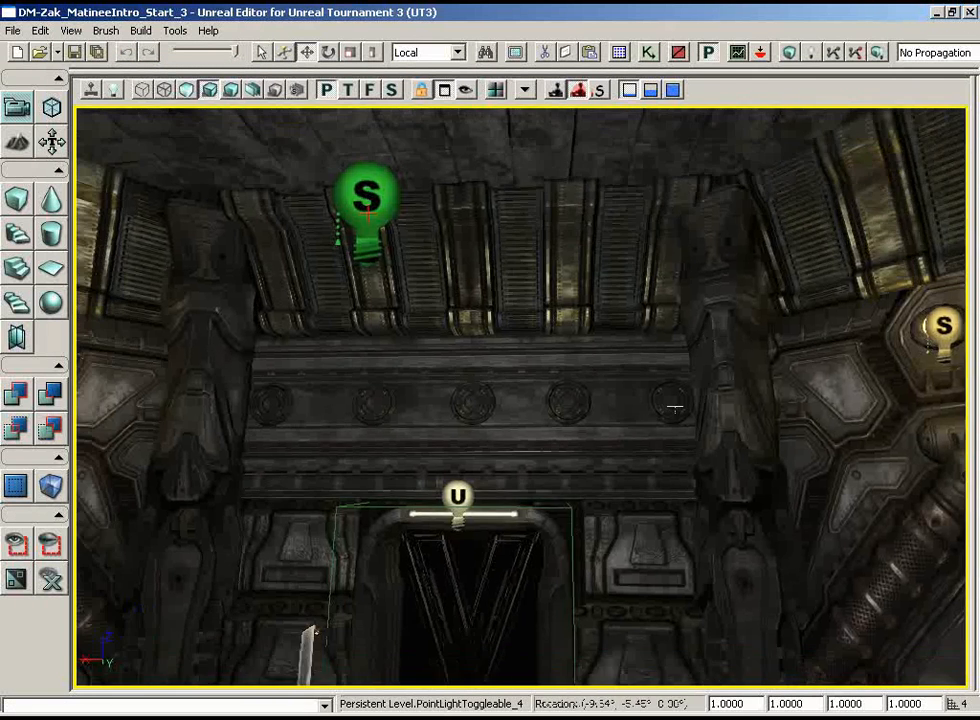
# Step: Add a Trigger actor on the floor in front of the door
pyautogui.moveTo(675, 407); pyautogui.dragTo(606, 462, button='right')
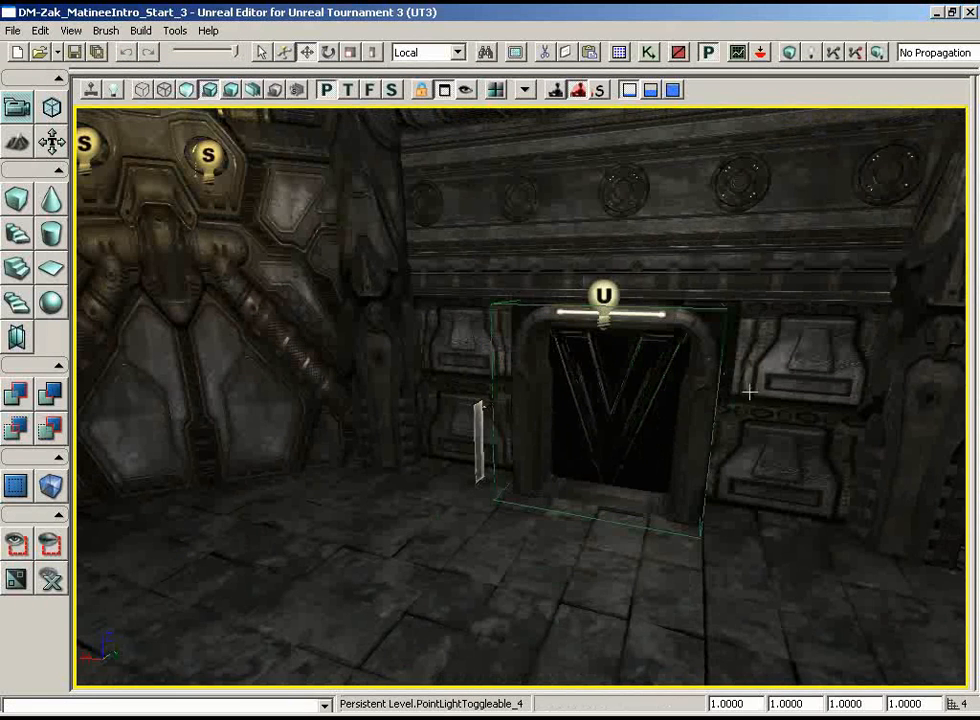
pyautogui.rightClick(411, 565)
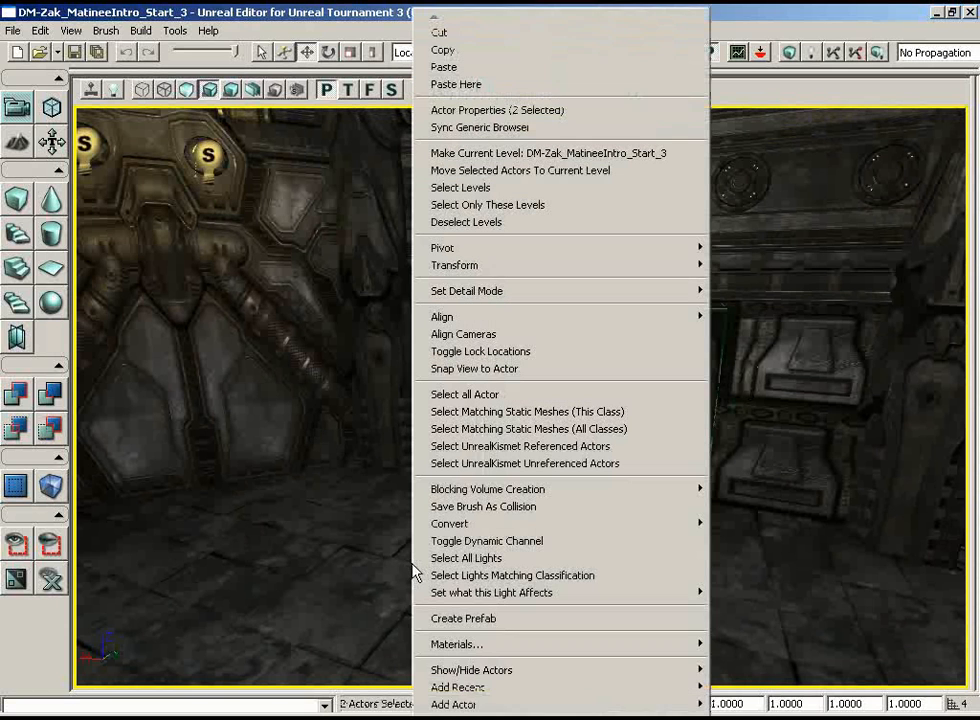
pyautogui.moveTo(483, 708)
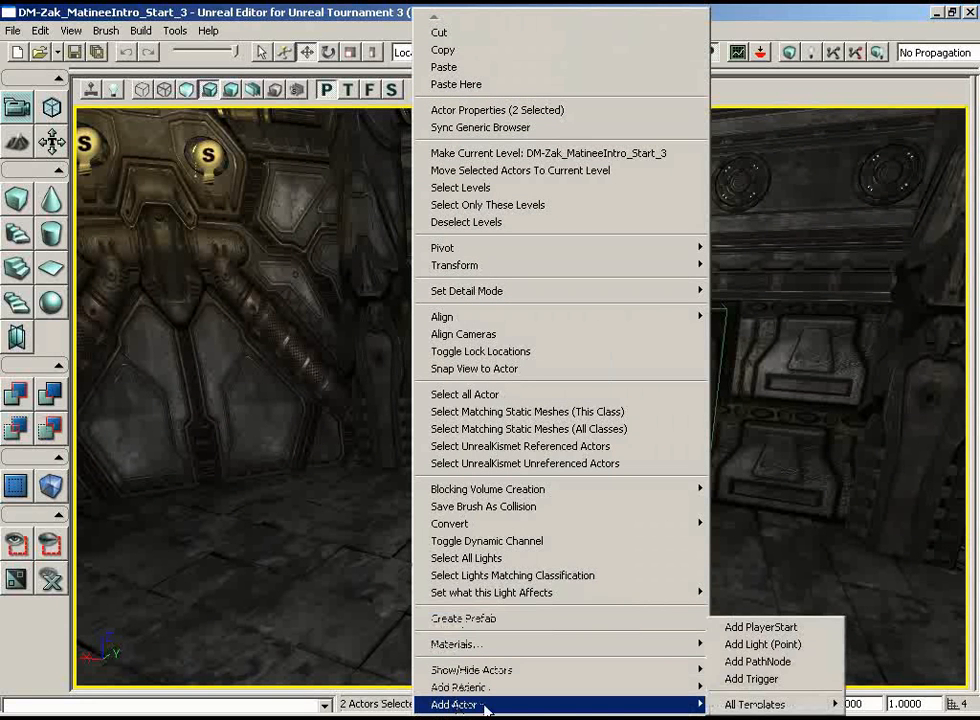
pyautogui.click(752, 680)
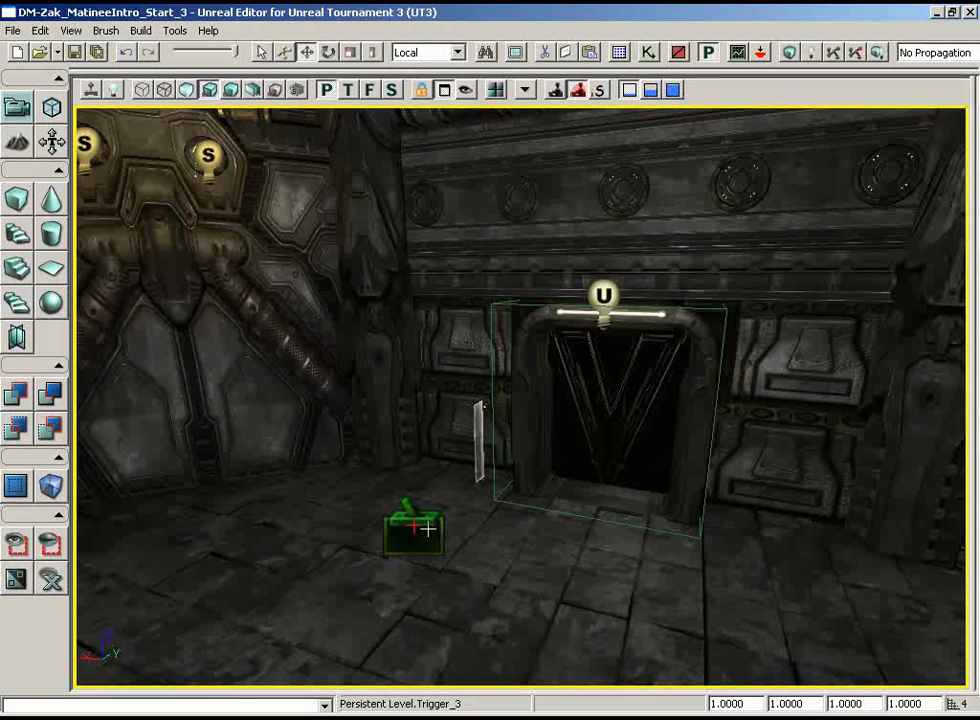
# Step: Move the new trigger across the floor to the glowing panel beside the door
pyautogui.click(285, 52)
pyautogui.moveTo(455, 486); pyautogui.dragTo(509, 425)
pyautogui.moveTo(464, 512); pyautogui.dragTo(615, 315)
pyautogui.moveTo(615, 315); pyautogui.dragTo(260, 545, button='middle')
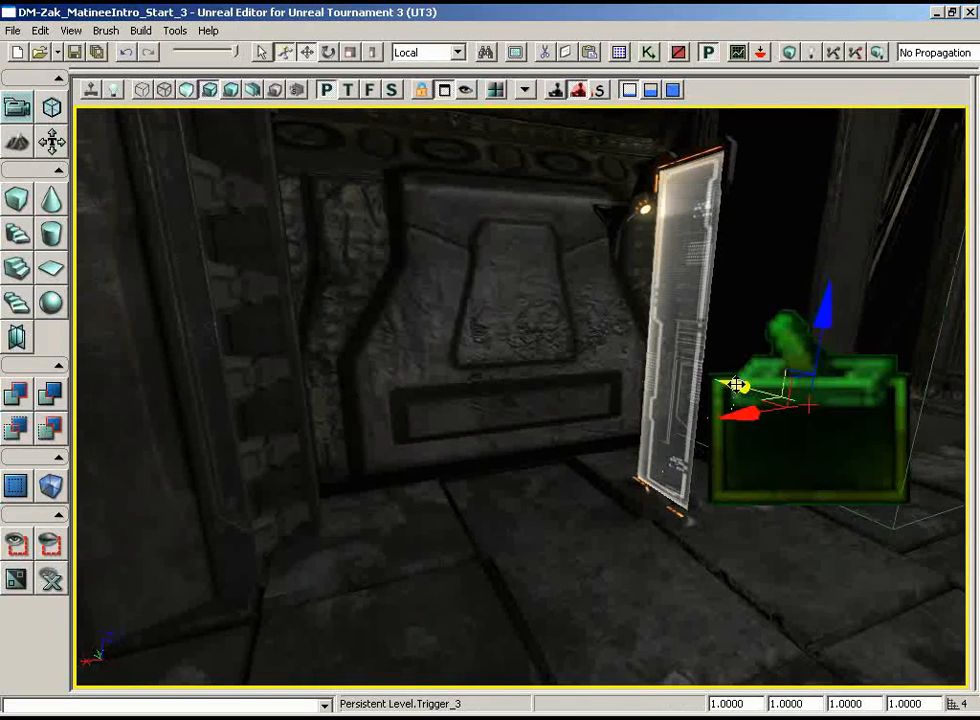
pyautogui.moveTo(737, 385); pyautogui.dragTo(649, 393)
pyautogui.moveTo(739, 475); pyautogui.dragTo(637, 466, button='middle')
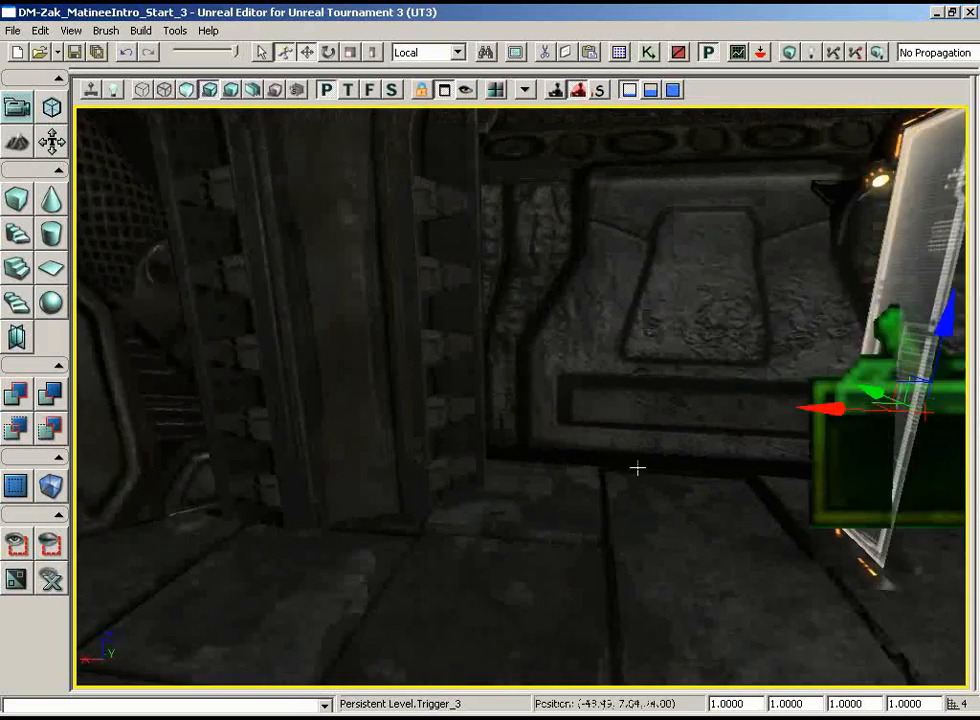
pyautogui.moveTo(637, 466); pyautogui.dragTo(679, 466, button='right')
pyautogui.moveTo(679, 466); pyautogui.dragTo(703, 468, button='middle')
pyautogui.moveTo(514, 396); pyautogui.dragTo(508, 397)
pyautogui.moveTo(486, 442); pyautogui.dragTo(397, 467)
pyautogui.moveTo(564, 354); pyautogui.dragTo(566, 358)
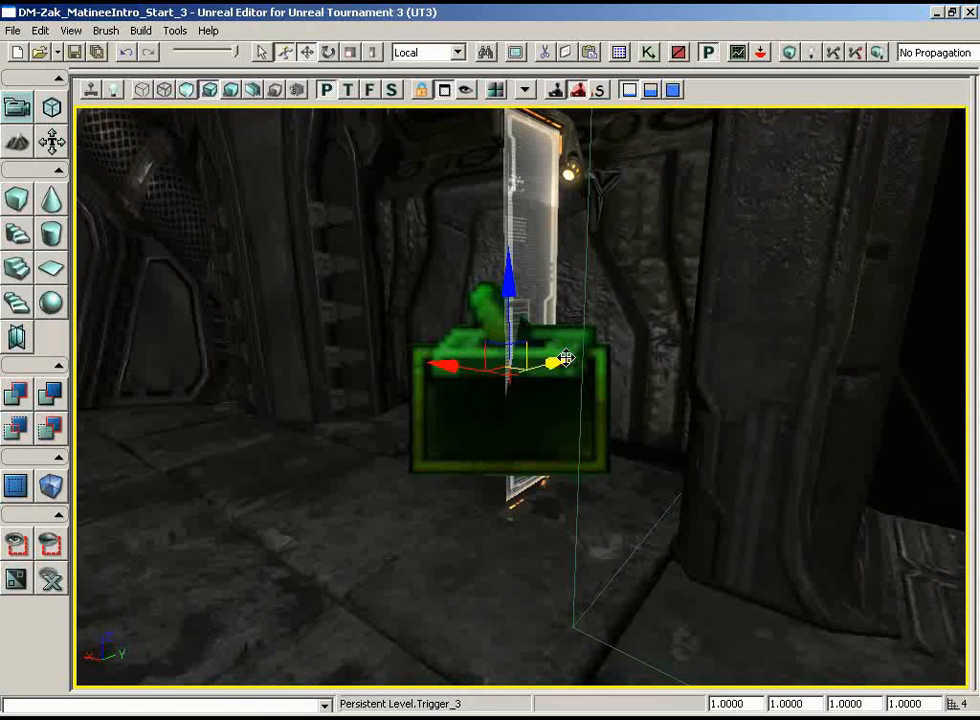
# Step: Create a Used event for the selected trigger in Kismet, beside the LightDimmer Matinee node
pyautogui.click(648, 52)
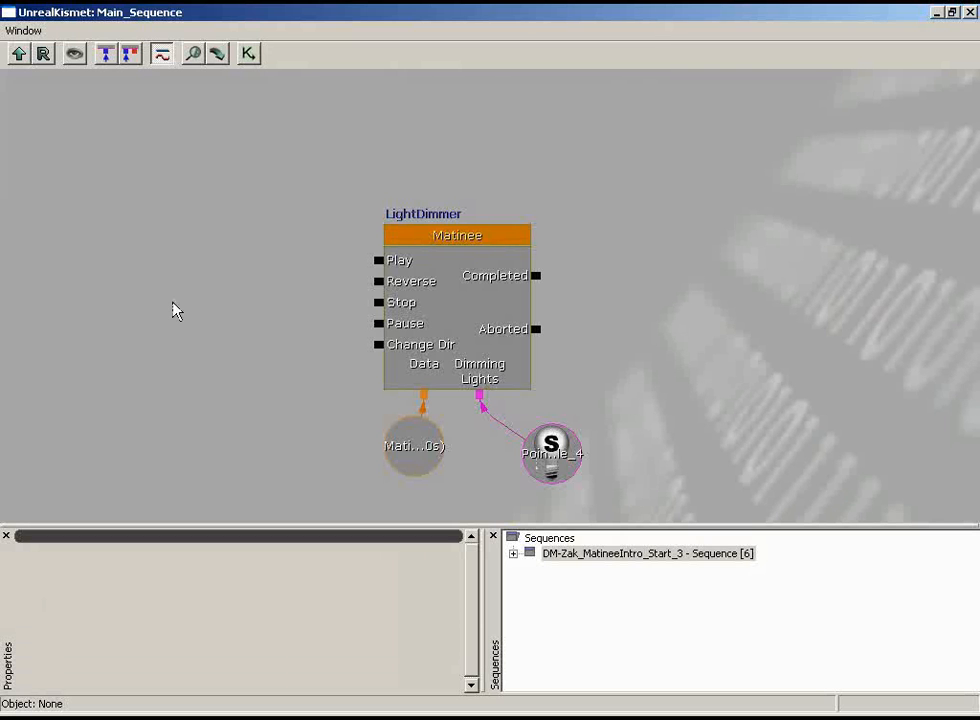
pyautogui.rightClick(160, 270)
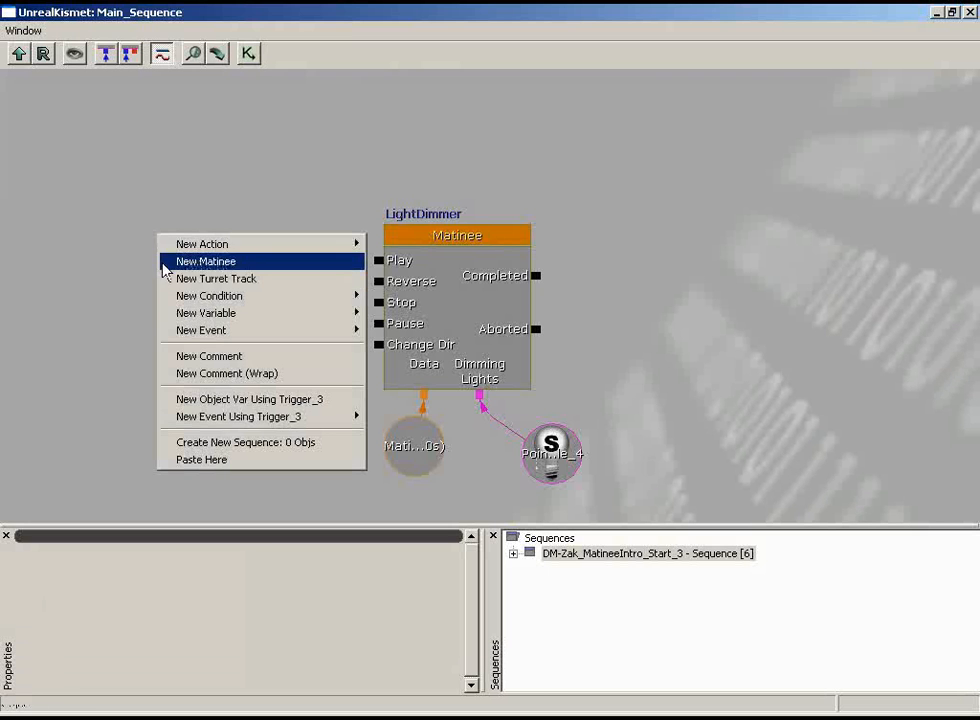
pyautogui.moveTo(200, 420)
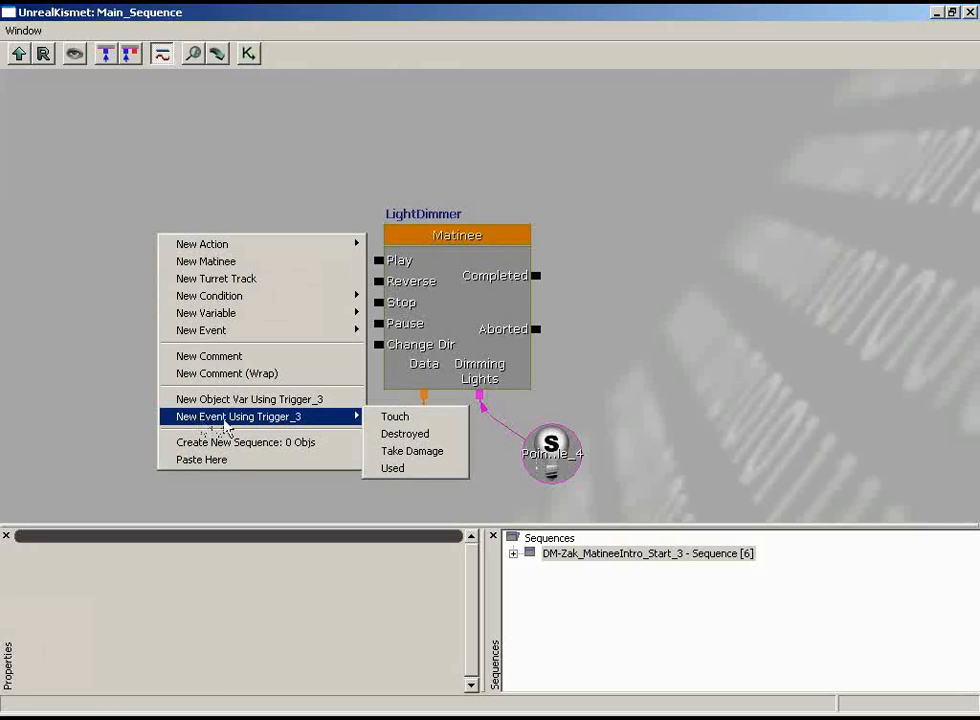
pyautogui.click(420, 468)
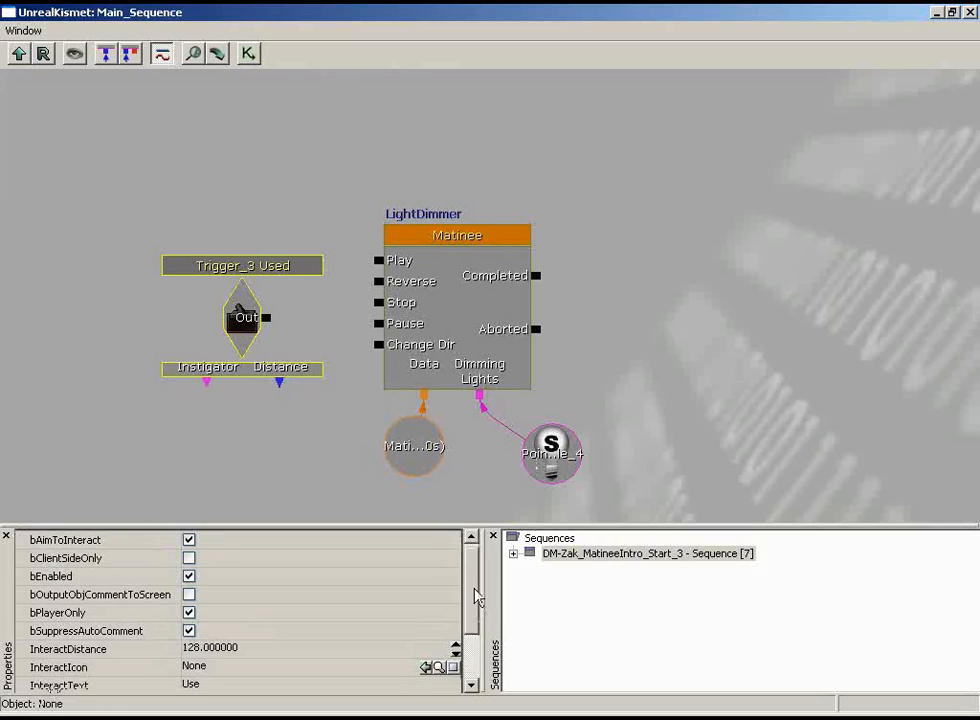
# Step: Set the Used event's MaxTriggerCount to 0 and move its node farther from the LightDimmer node
pyautogui.scroll(-2, 367, 639)
pyautogui.click(202, 621)
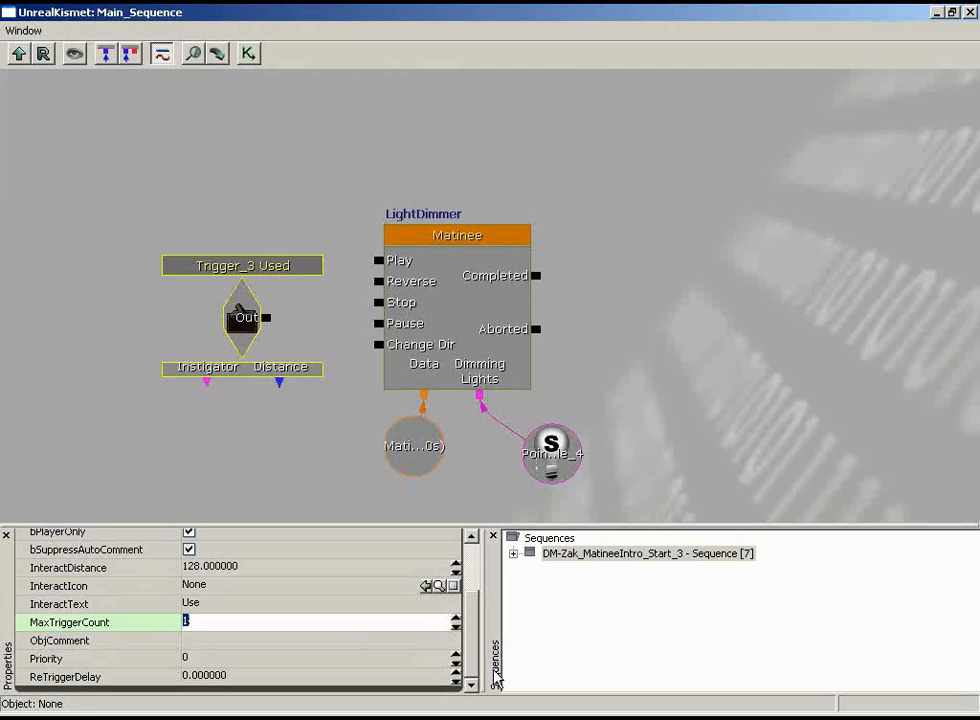
pyautogui.write('0')
pyautogui.press('Return')
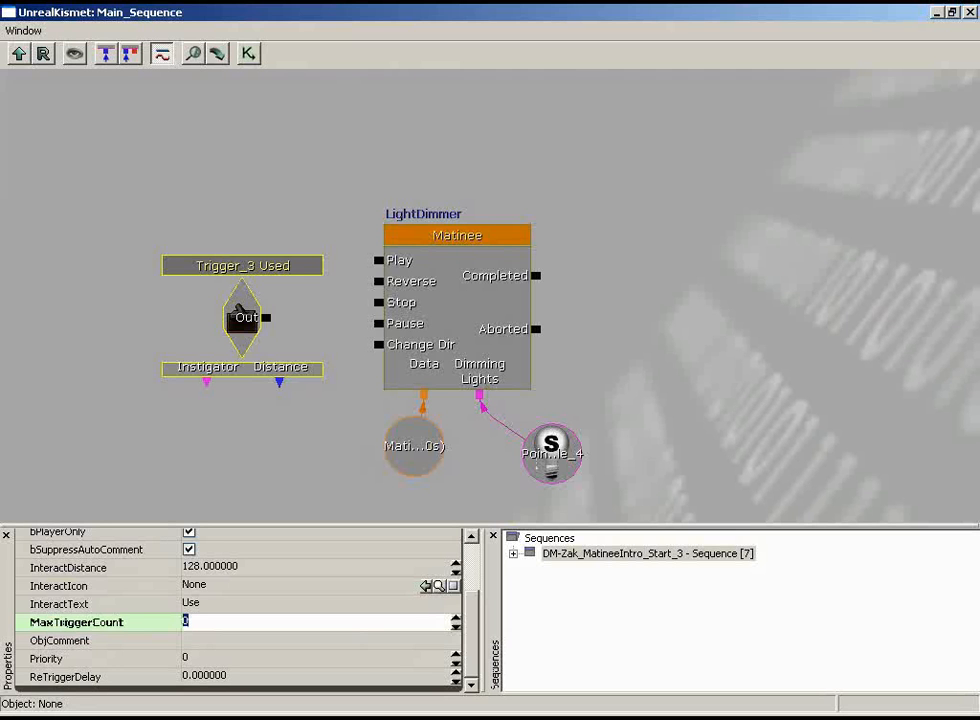
pyautogui.scroll(1, 474, 609)
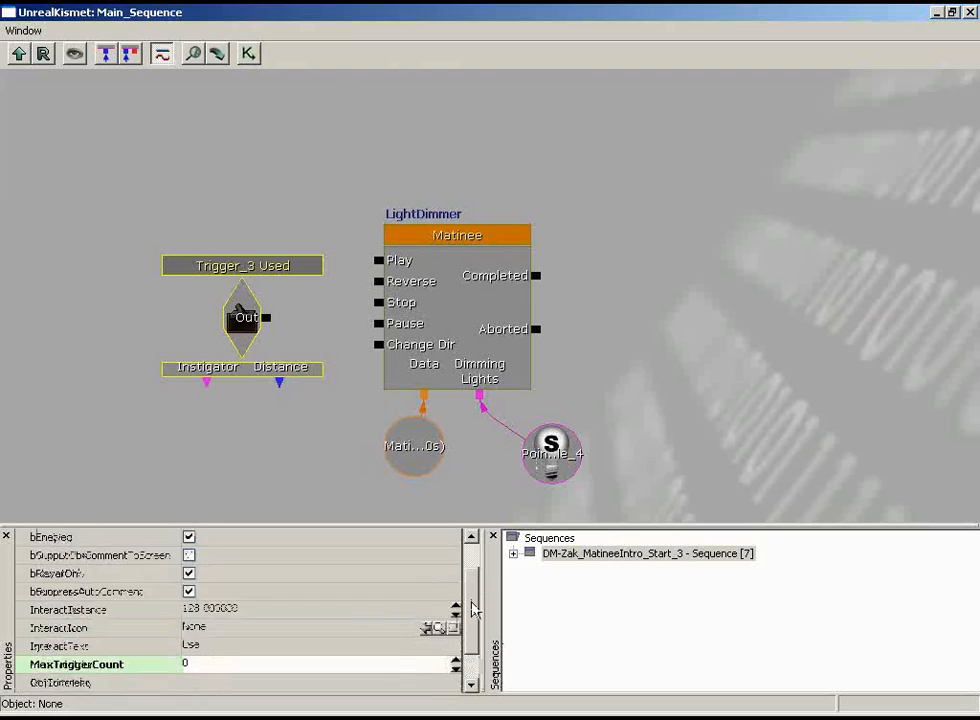
pyautogui.scroll(1, 474, 598)
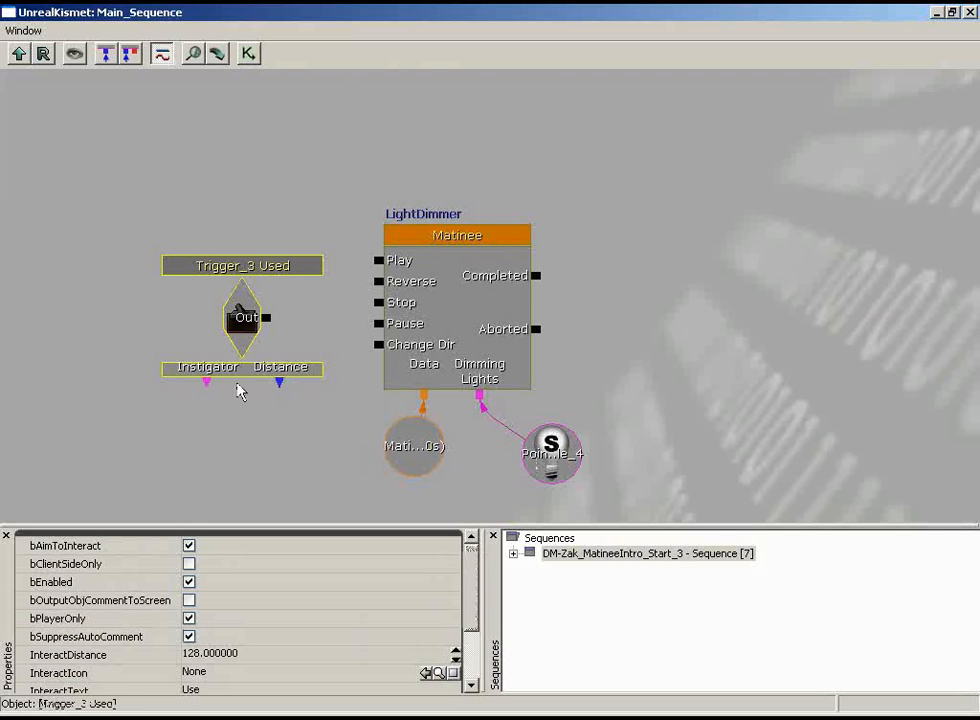
pyautogui.moveTo(236, 318); pyautogui.dragTo(157, 303)
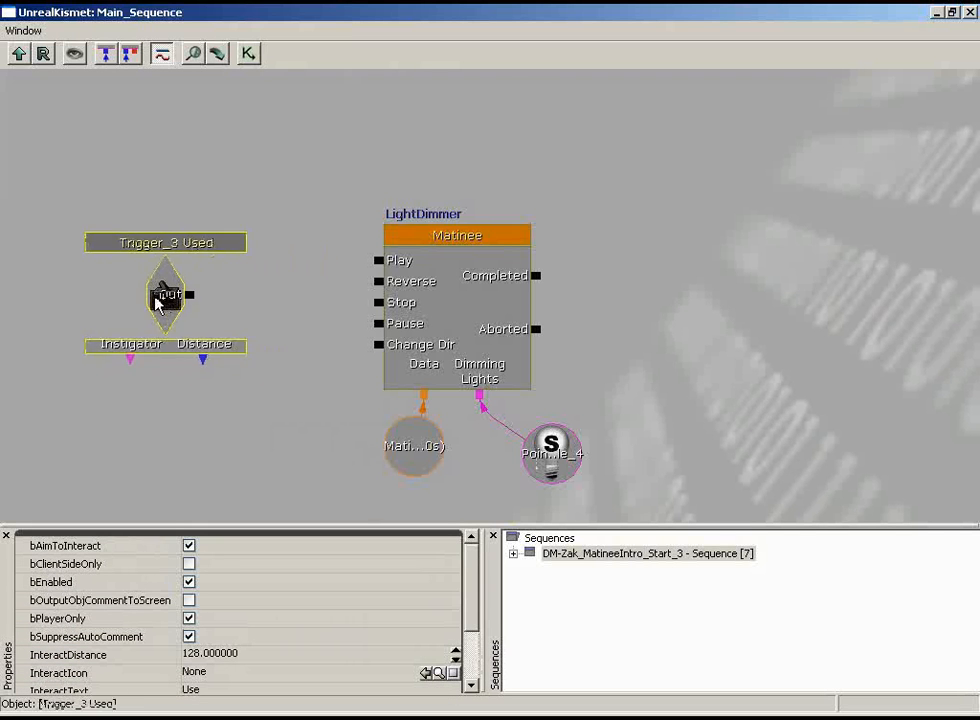
# Step: Disable bAimToInteract on the Used event and set its InteractDistance to 200
pyautogui.click(189, 546)
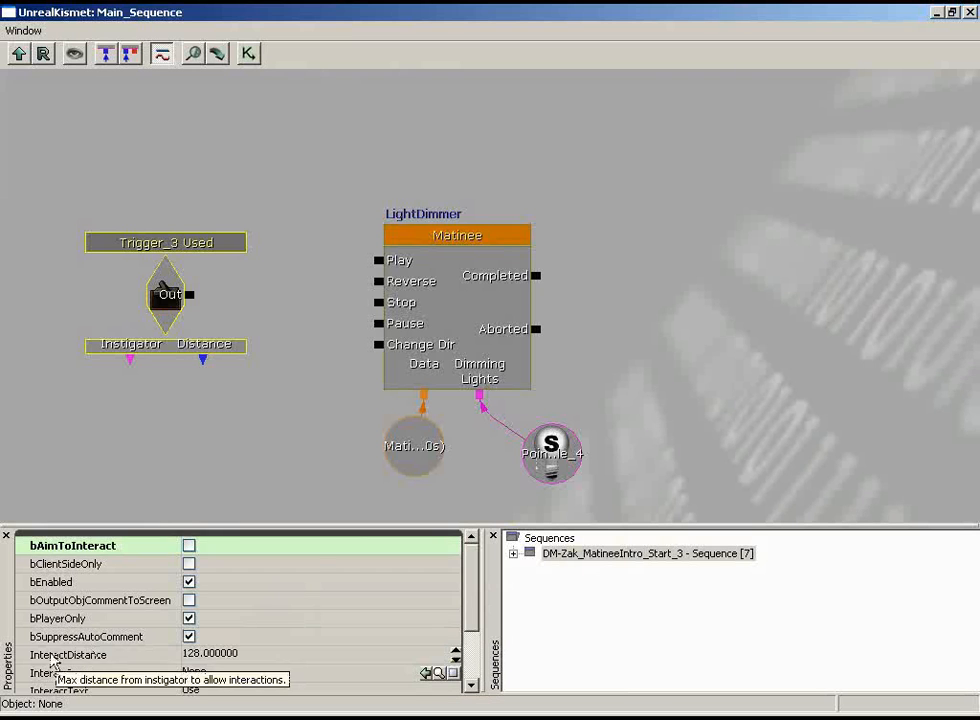
pyautogui.click(207, 656)
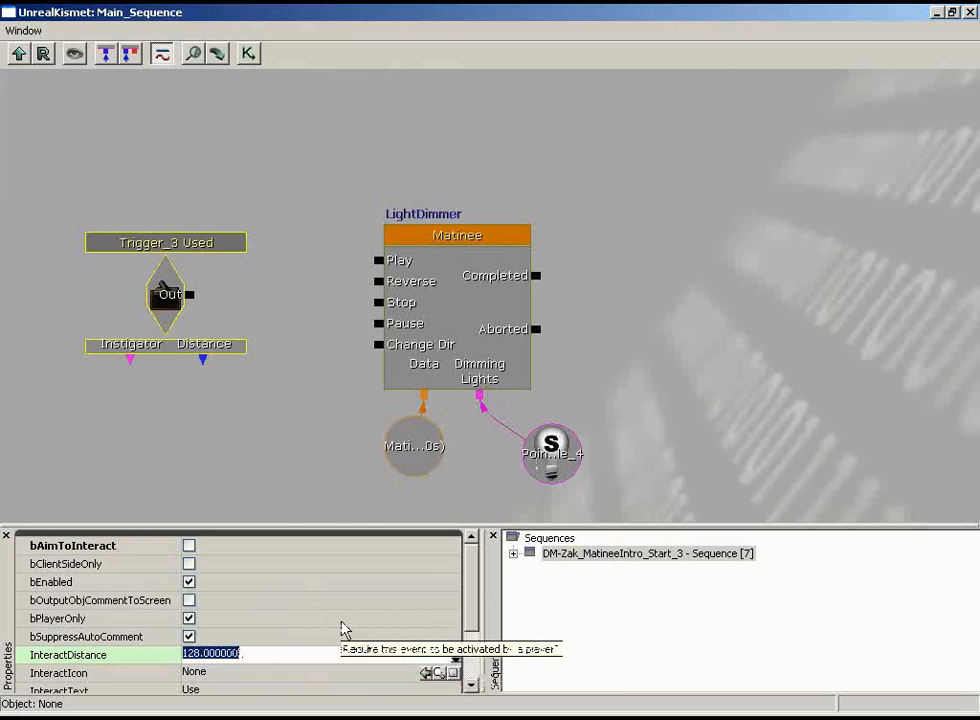
pyautogui.write('200')
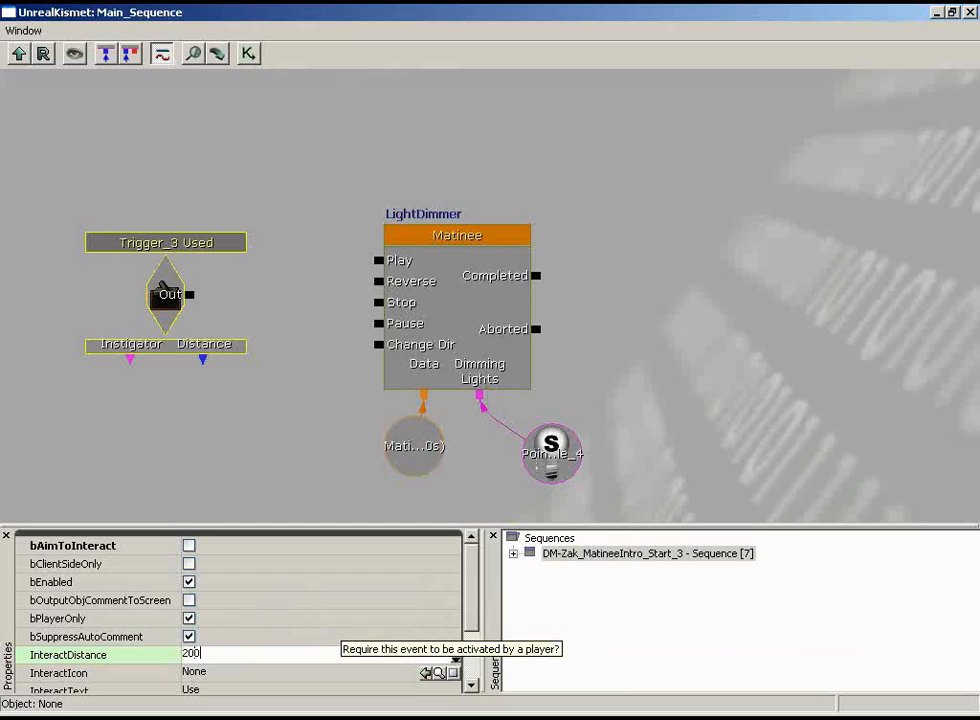
pyautogui.press('Return')
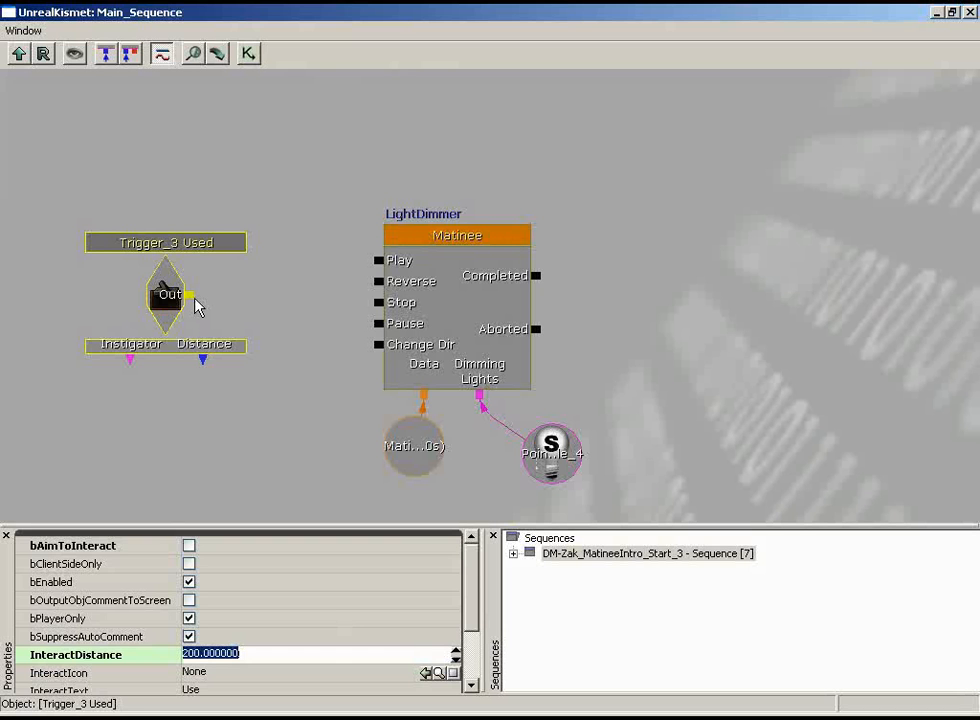
# Step: Connect the Used event's Out to the LightDimmer node's Play input and close Kismet
pyautogui.moveTo(197, 305); pyautogui.dragTo(376, 262)
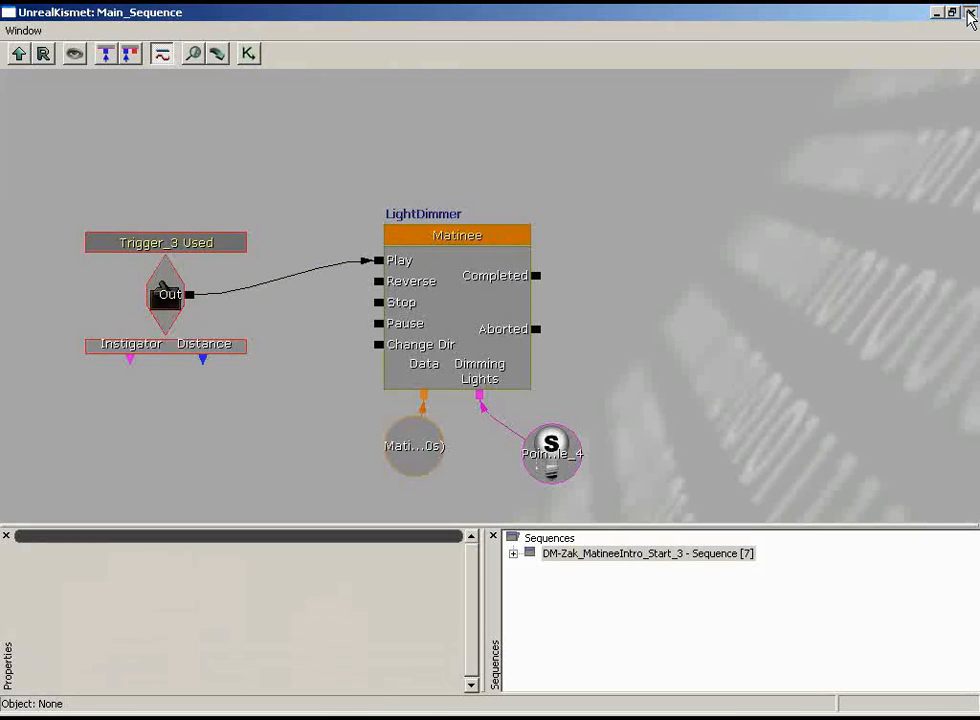
pyautogui.click(970, 14)
# Step: Playtest the level from the floor near the panel, try the light trigger, and exit the game
pyautogui.rightClick(260, 621)
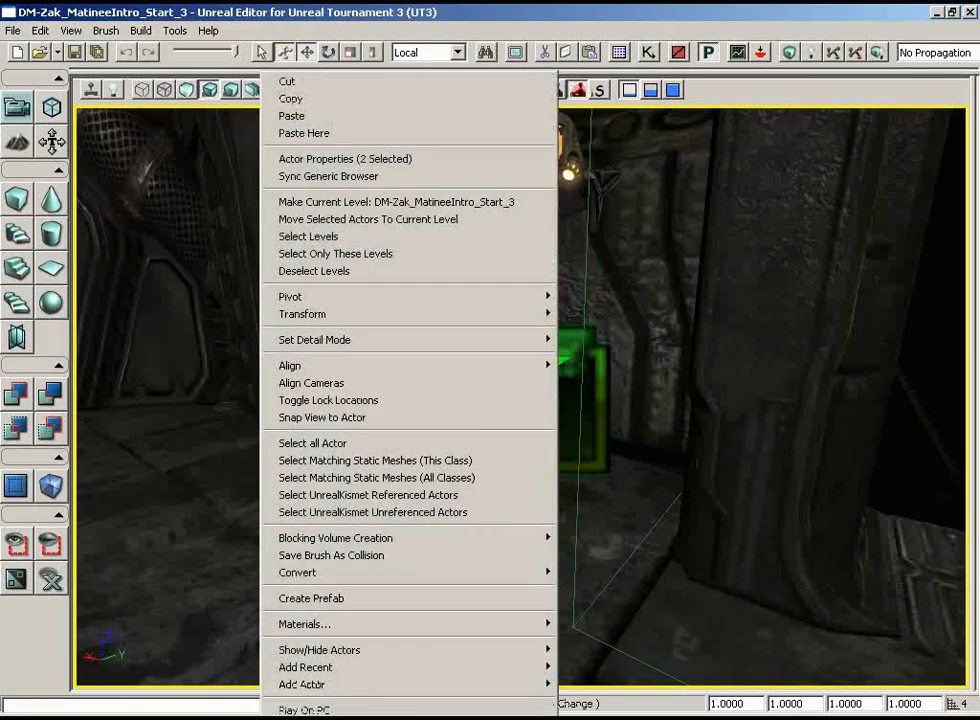
pyautogui.click(305, 709)
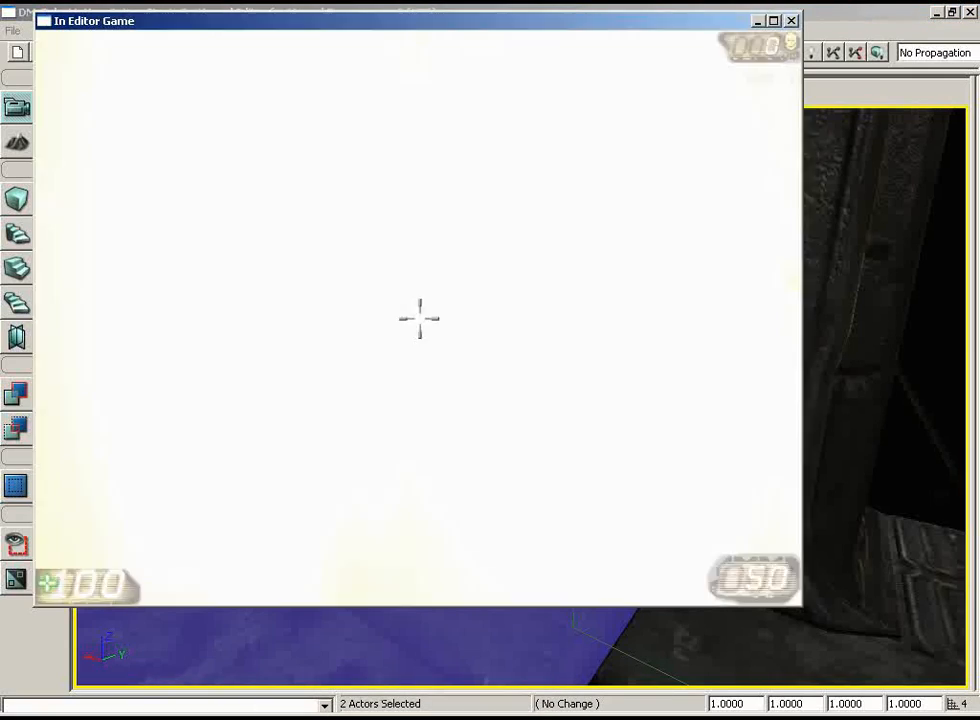
pyautogui.press('w')
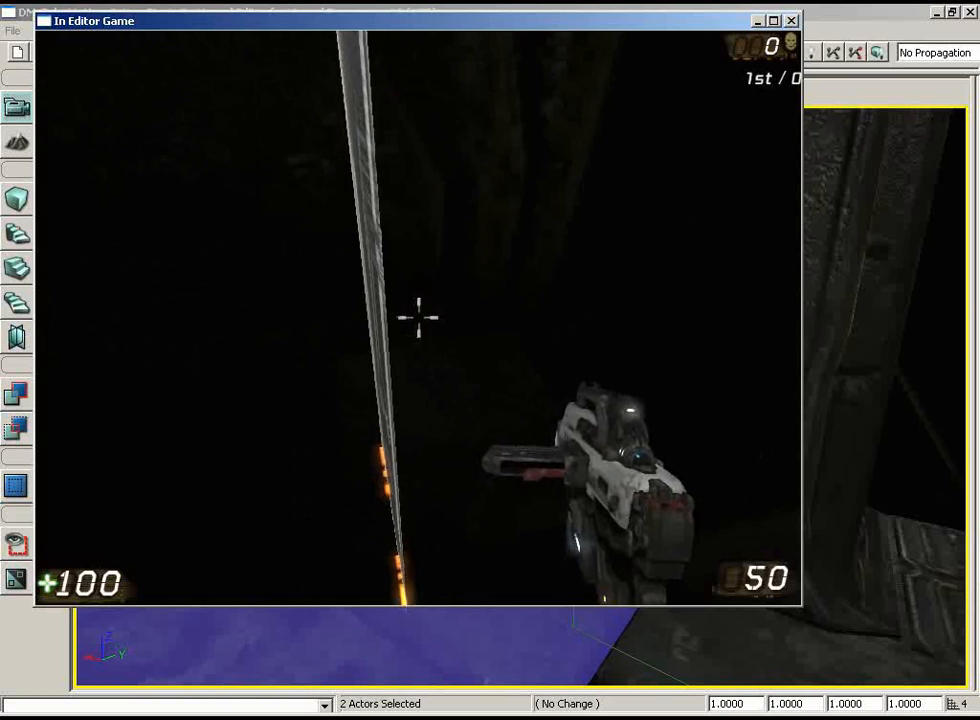
pyautogui.press('Escape')
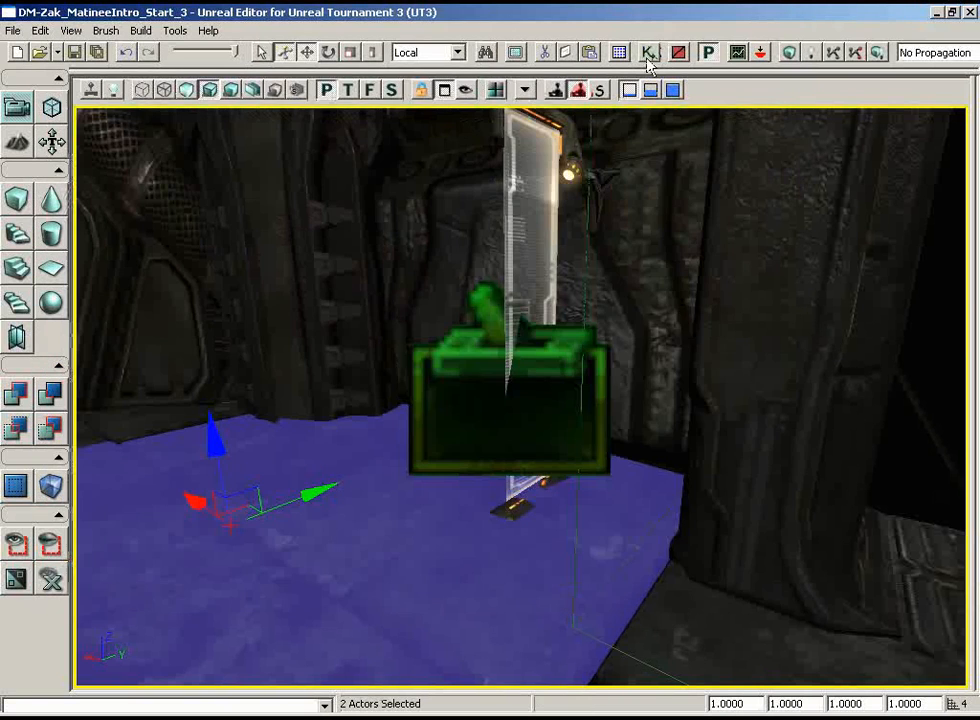
# Step: Reopen Kismet and set the trigger Used event's ObjComment to "LightSwitch Used!"
pyautogui.click(648, 52)
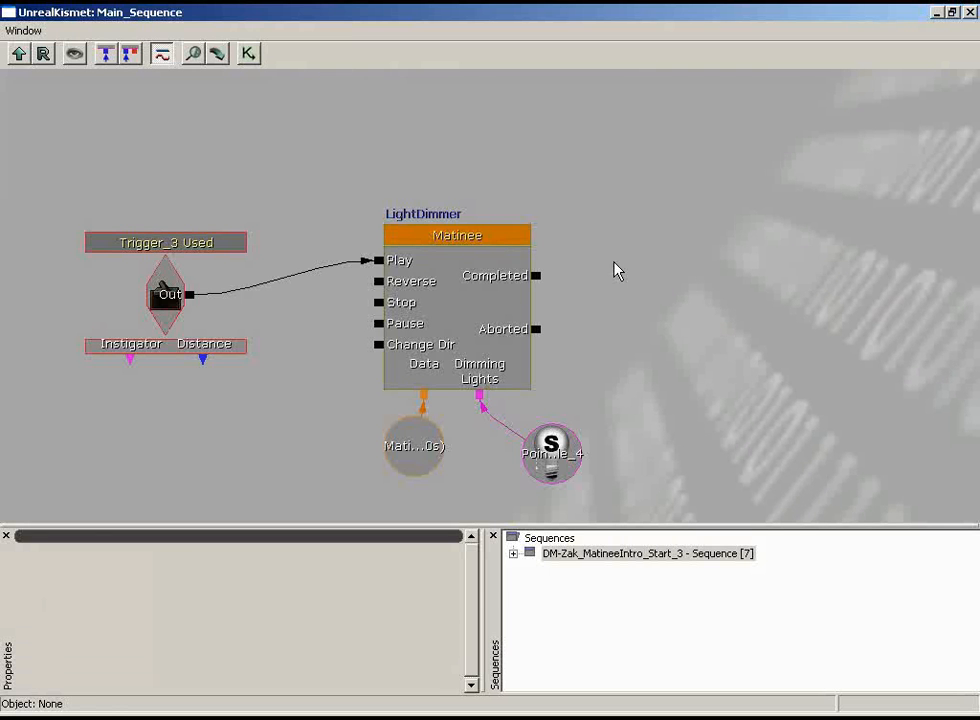
pyautogui.click(165, 290)
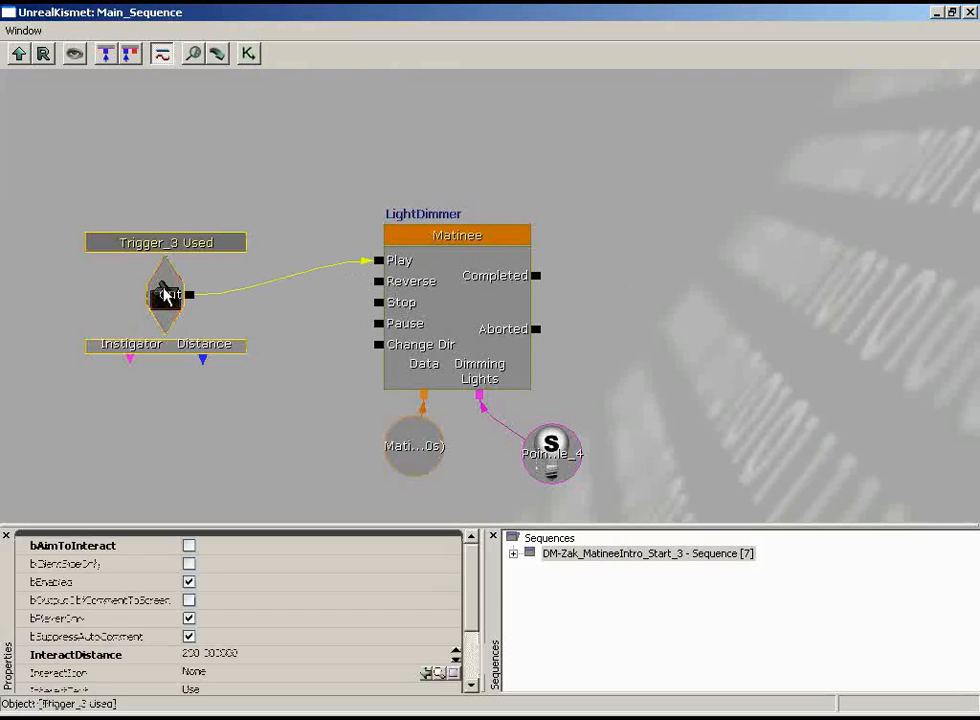
pyautogui.scroll(-2, 464, 592)
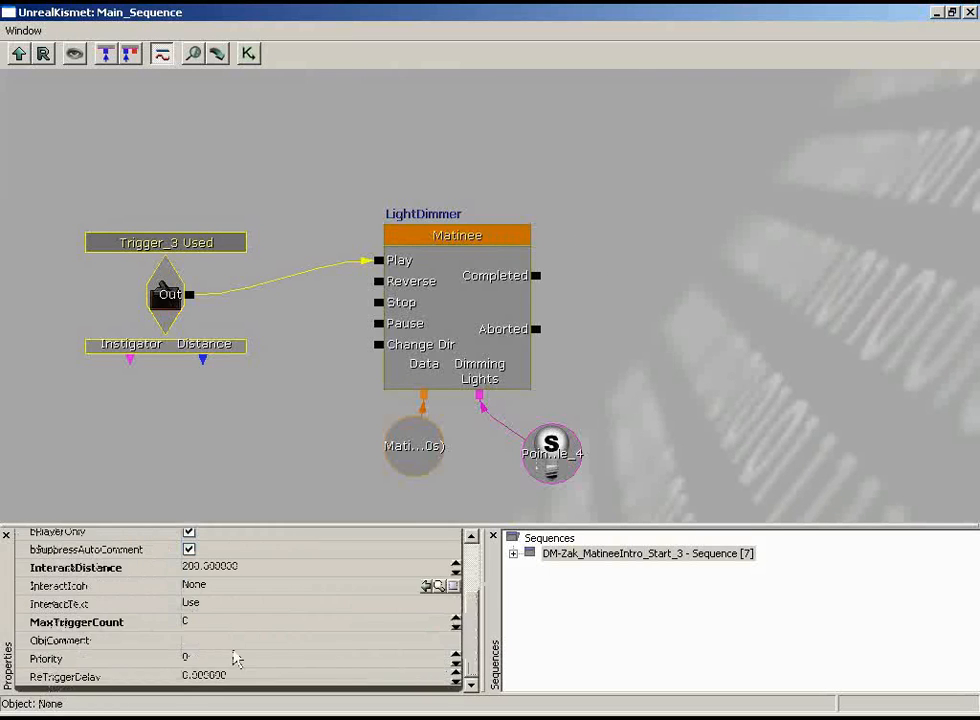
pyautogui.click(221, 641)
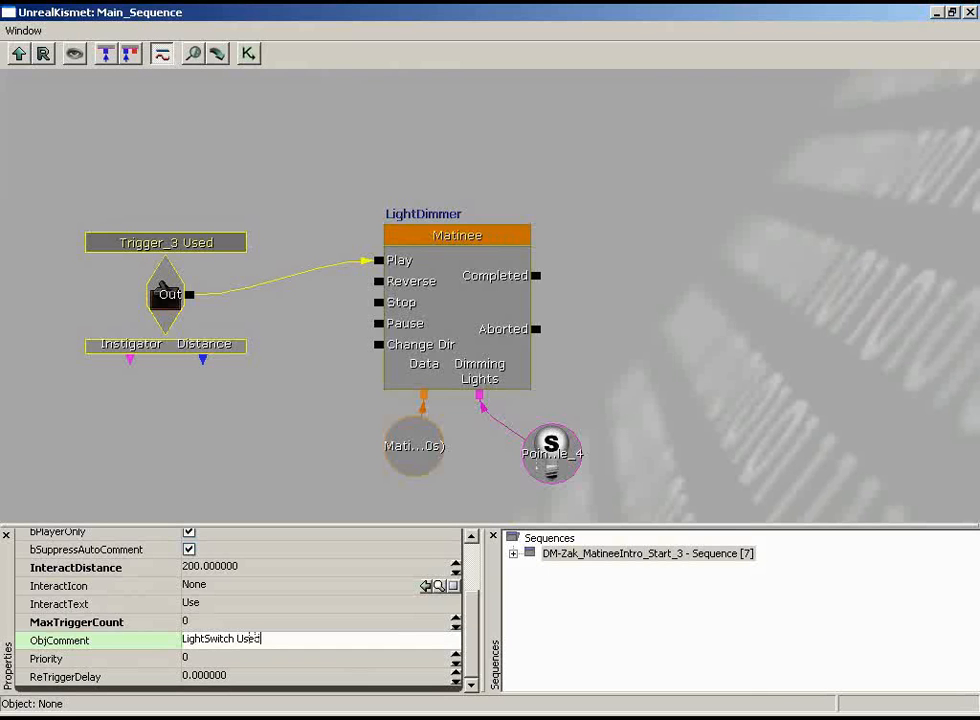
pyautogui.write('LightSwitch Used!')
pyautogui.press('Return')
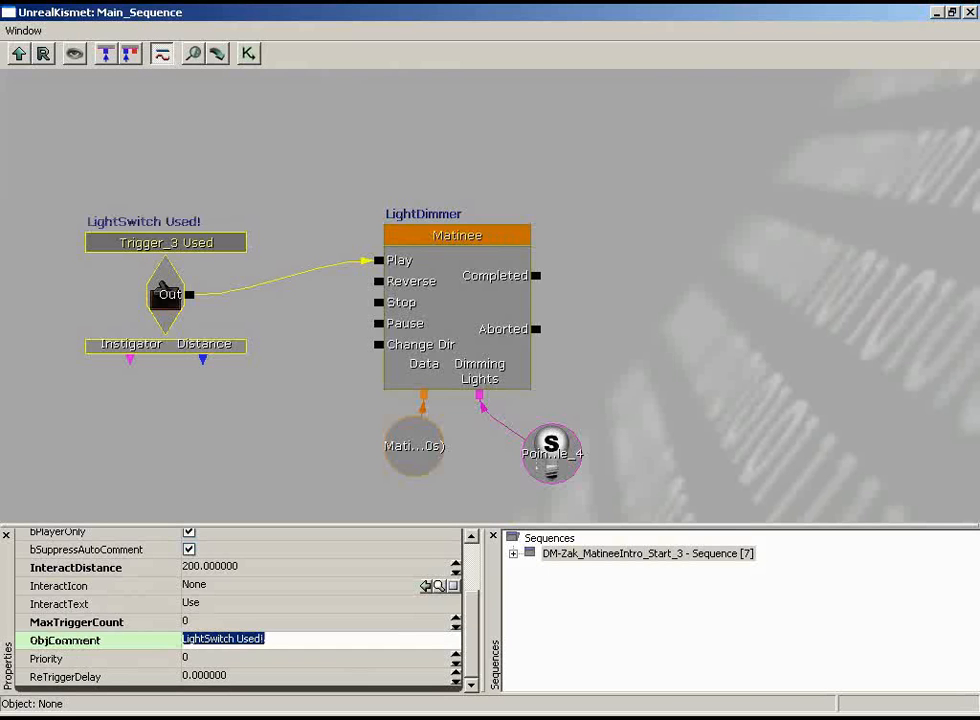
# Step: Enable bOutputObjCommentToScreen on the Used event and close Kismet
pyautogui.scroll(2, 455, 650)
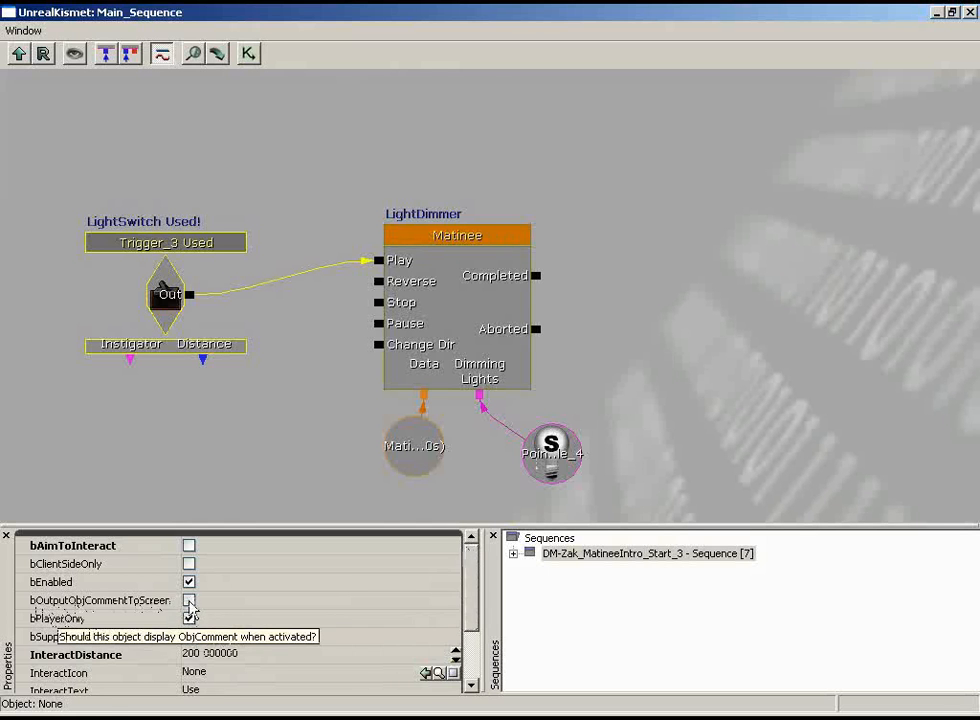
pyautogui.click(189, 600)
pyautogui.click(175, 290)
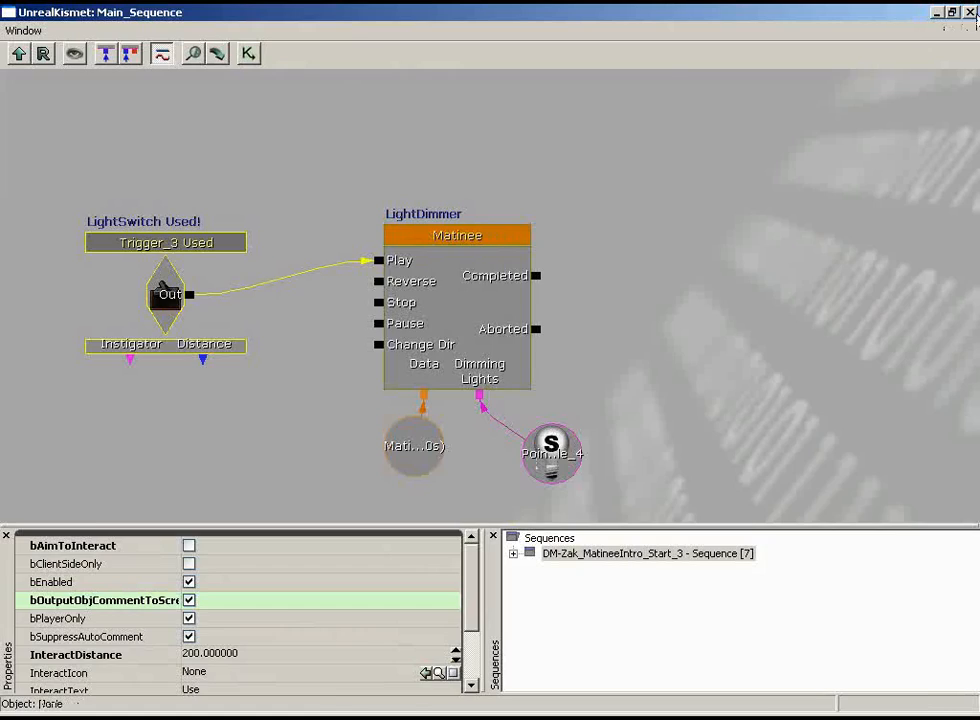
pyautogui.click(969, 12)
# Step: Playtest the level again, use the trigger at the panel several times to check its on-screen comment, and exit
pyautogui.rightClick(349, 638)
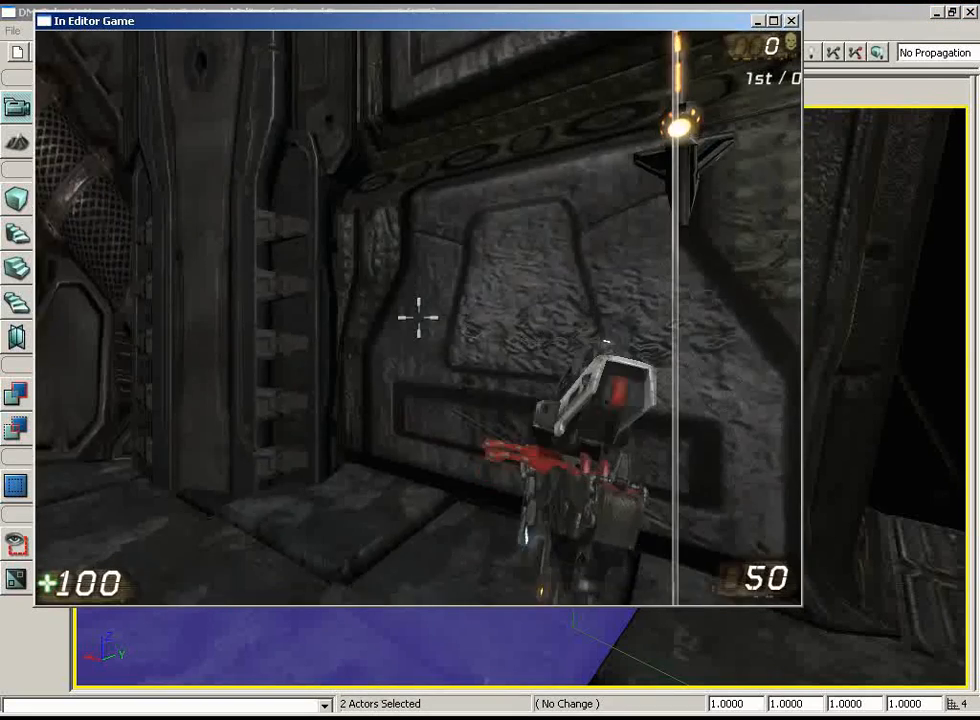
pyautogui.press('w')
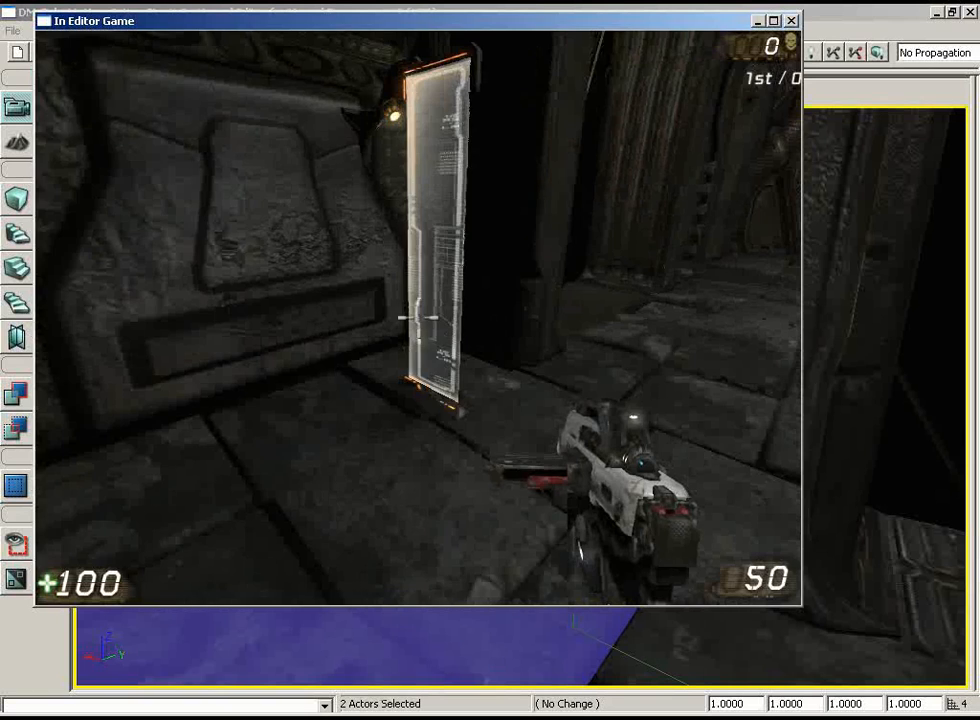
pyautogui.press('s')
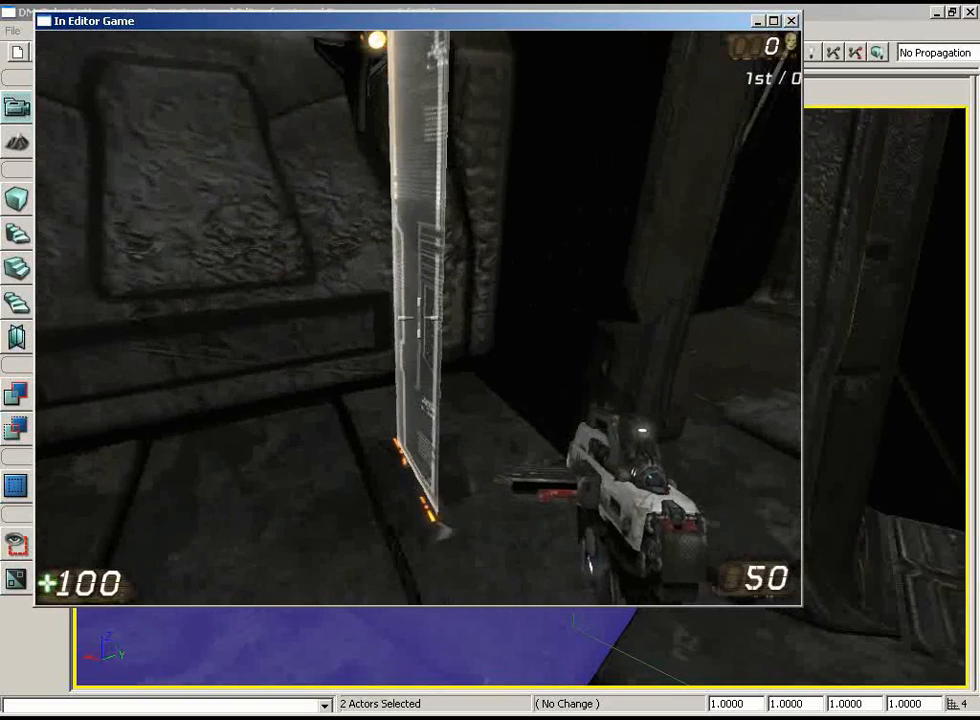
pyautogui.press('w')
pyautogui.press('e')
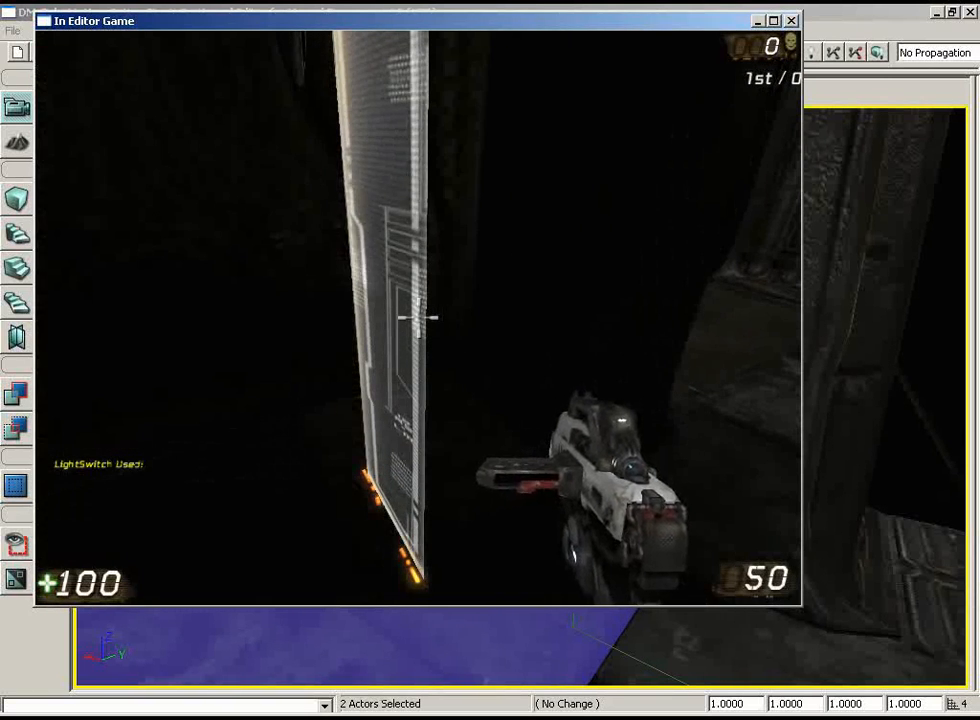
pyautogui.press('e')
pyautogui.press('e')
pyautogui.press('e')
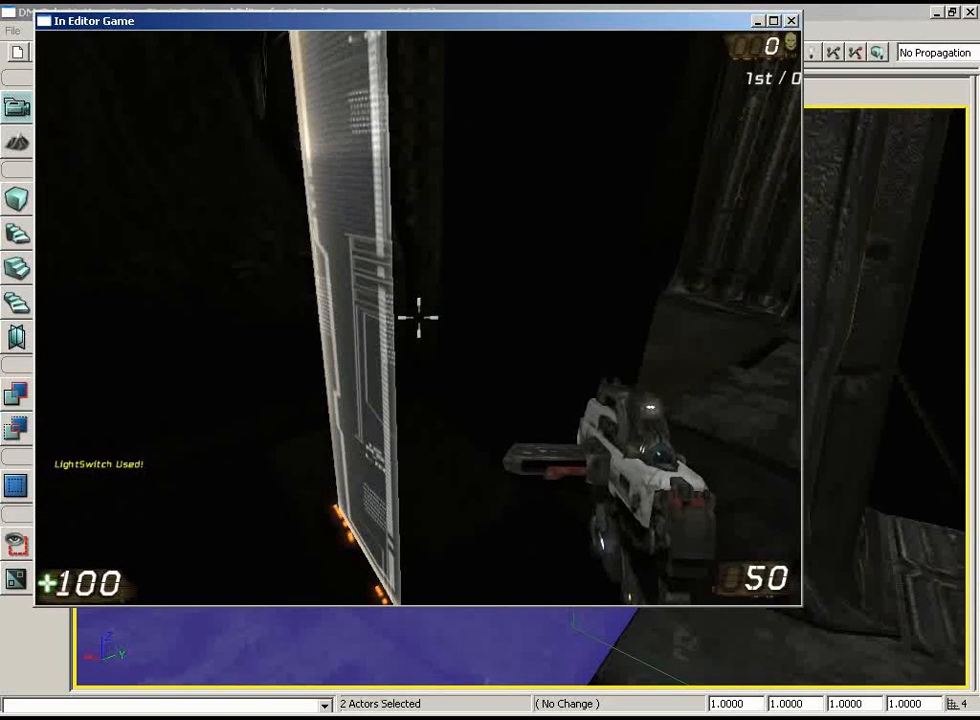
pyautogui.press('Escape')
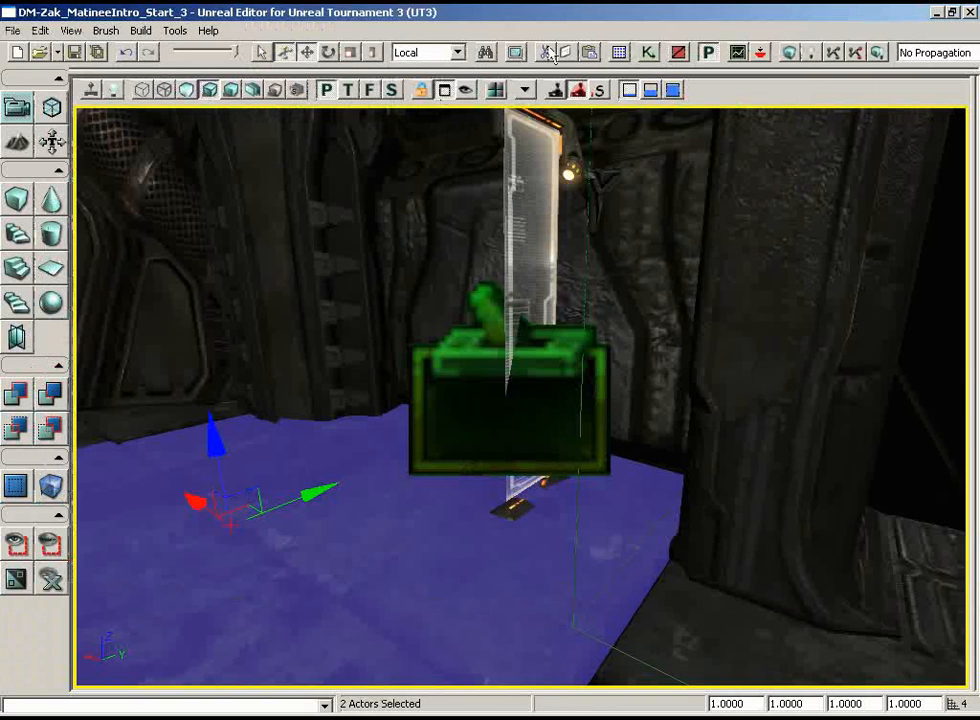
# Step: Reopen Kismet and move the LightDimmer Matinee with its data and light variables farther away from the trigger event
pyautogui.click(648, 53)
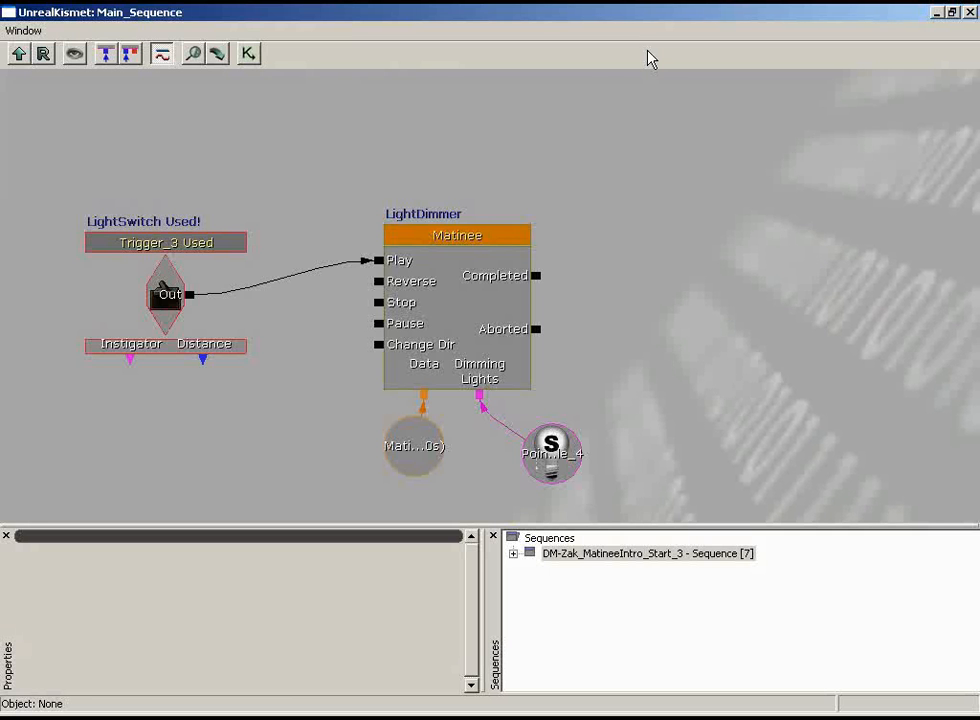
pyautogui.keyDown('ctrl'); pyautogui.keyDown('alt'); pyautogui.moveTo(383, 164); pyautogui.dragTo(540, 412); pyautogui.keyUp('alt'); pyautogui.keyUp('ctrl')
pyautogui.keyDown('ctrl'); pyautogui.moveTo(474, 369); pyautogui.dragTo(656, 322); pyautogui.keyUp('ctrl')
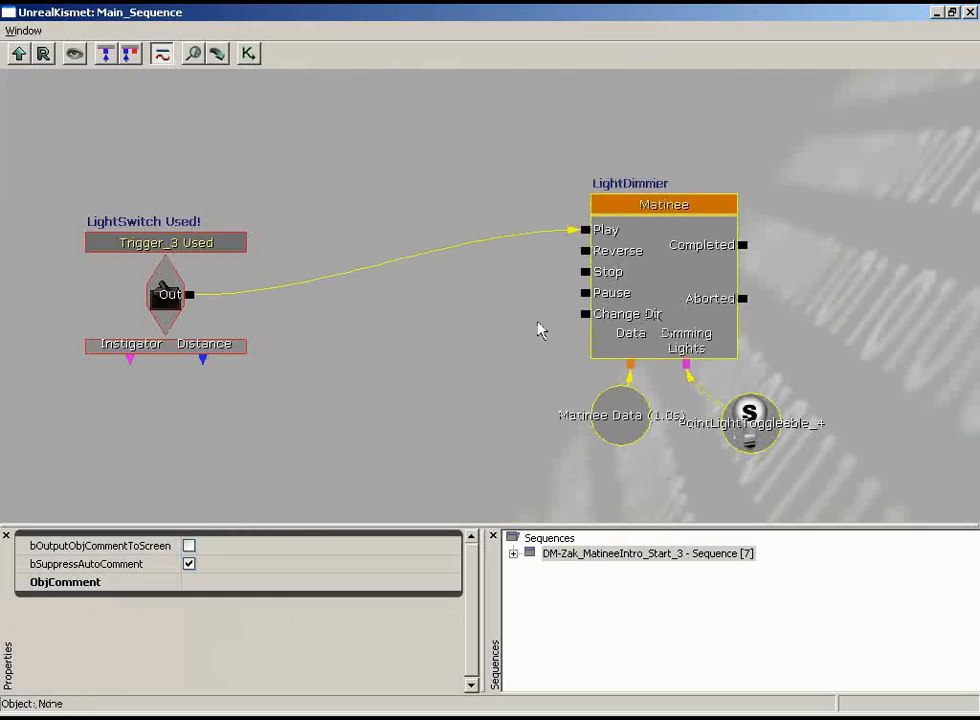
# Step: Connect the Used event's Out to the LightDimmer's Reverse input as well, and close Kismet
pyautogui.click(192, 300)
pyautogui.moveTo(193, 304); pyautogui.dragTo(585, 251)
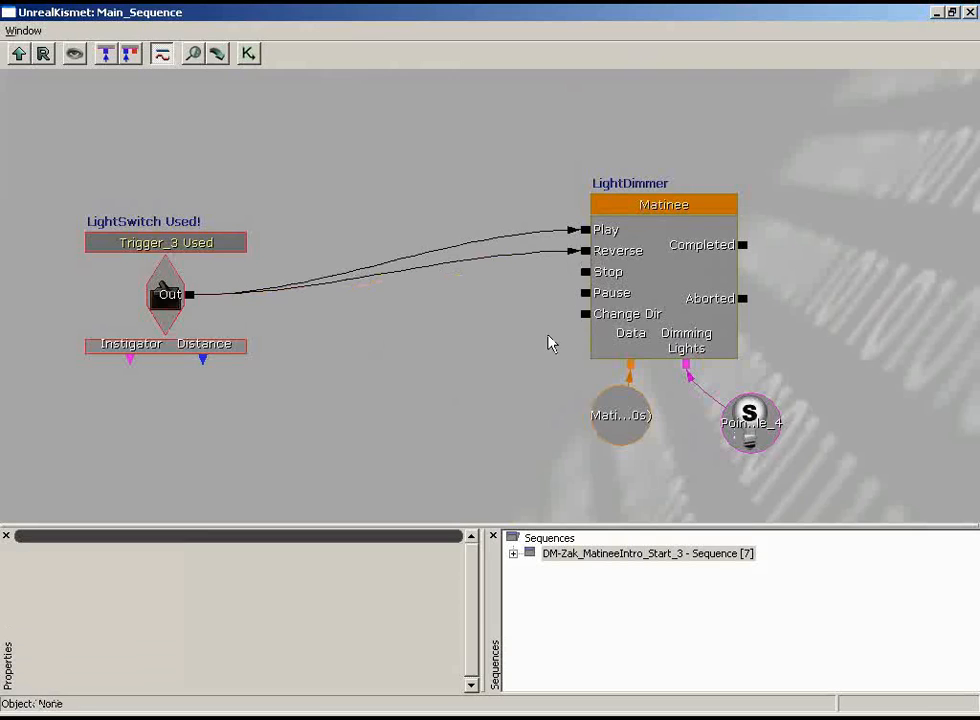
pyautogui.click(970, 12)
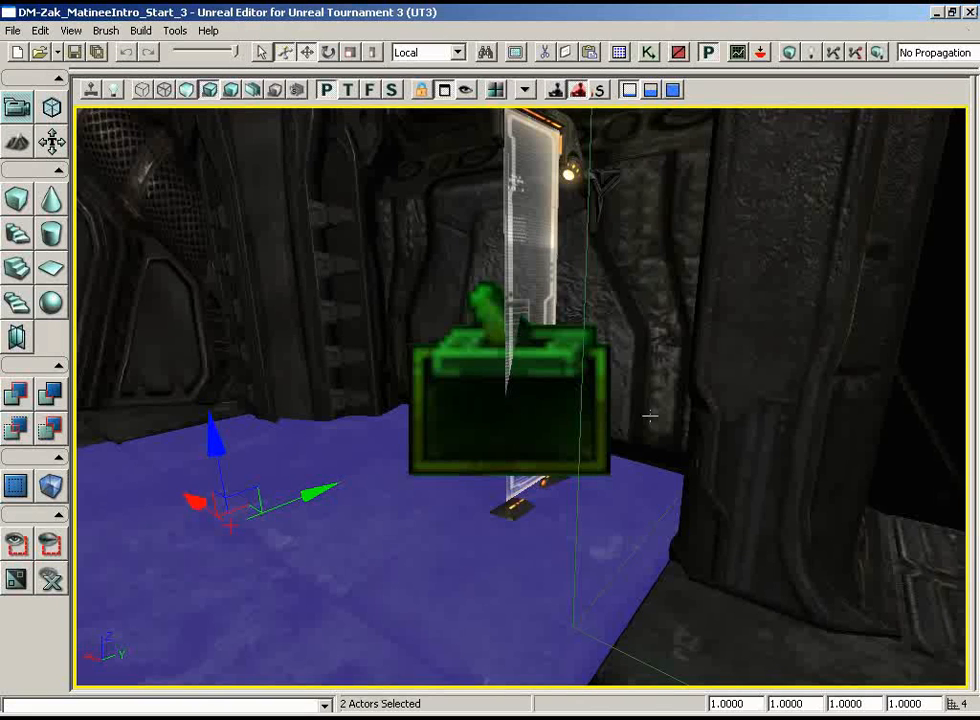
# Step: Playtest from the floor near the panel, use the light switch repeatedly to check Play and Reverse wired together, and exit
pyautogui.rightClick(360, 606)
pyautogui.click(505, 699)
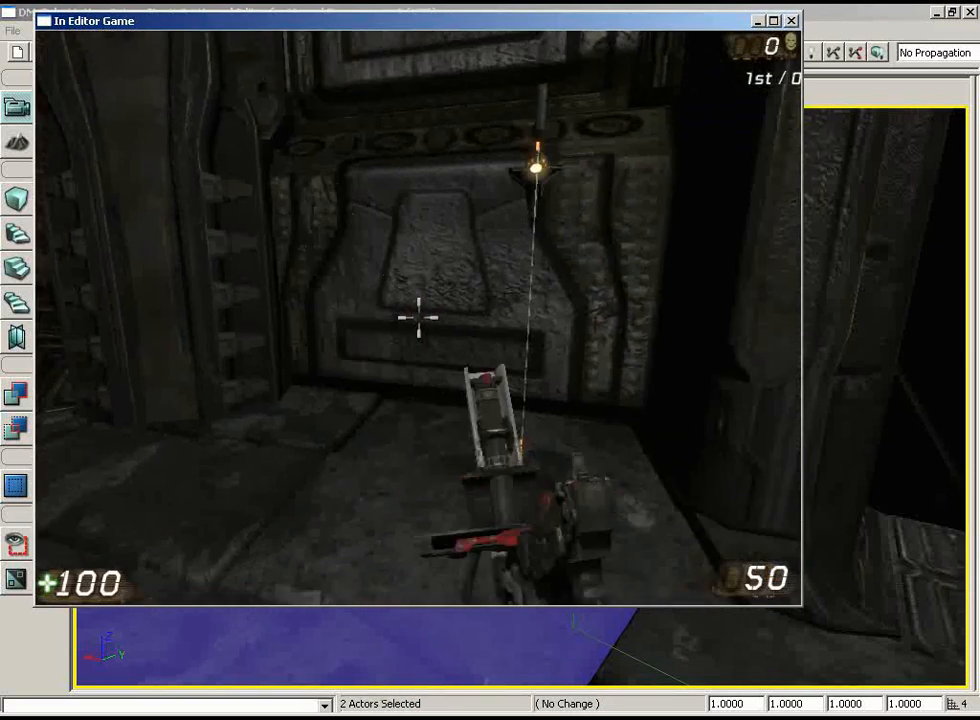
pyautogui.press('a')
pyautogui.press('e')
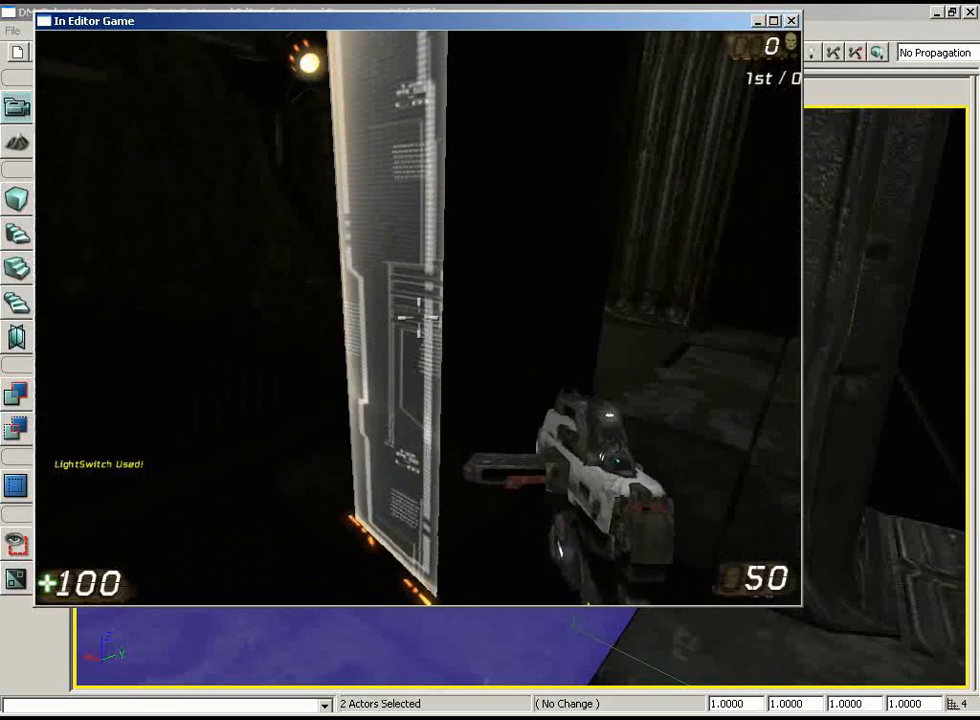
pyautogui.press('e')
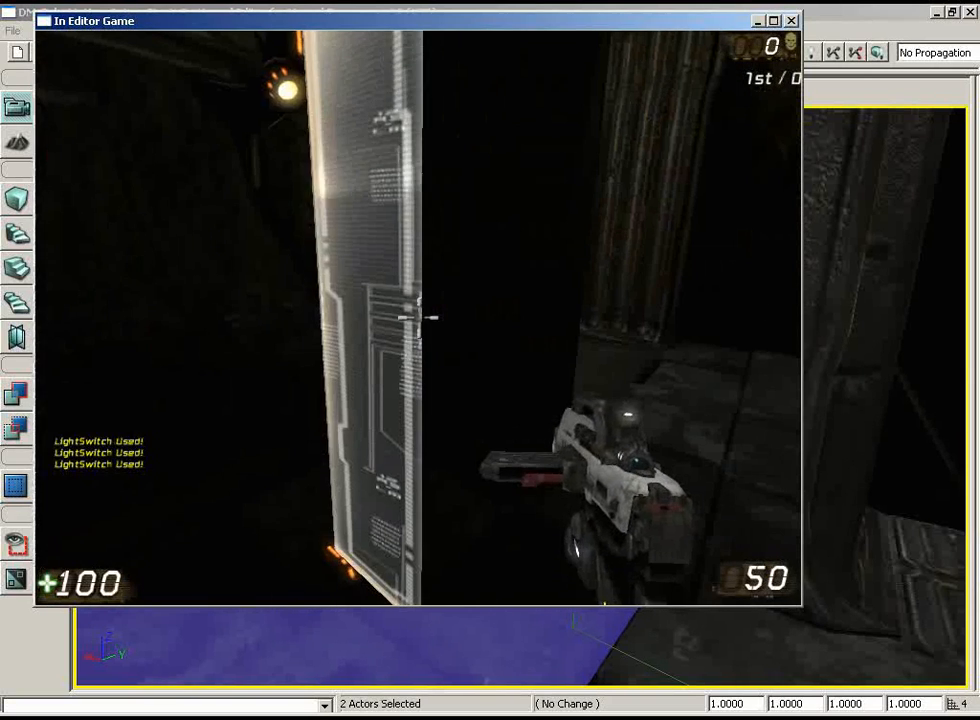
pyautogui.press('Escape')
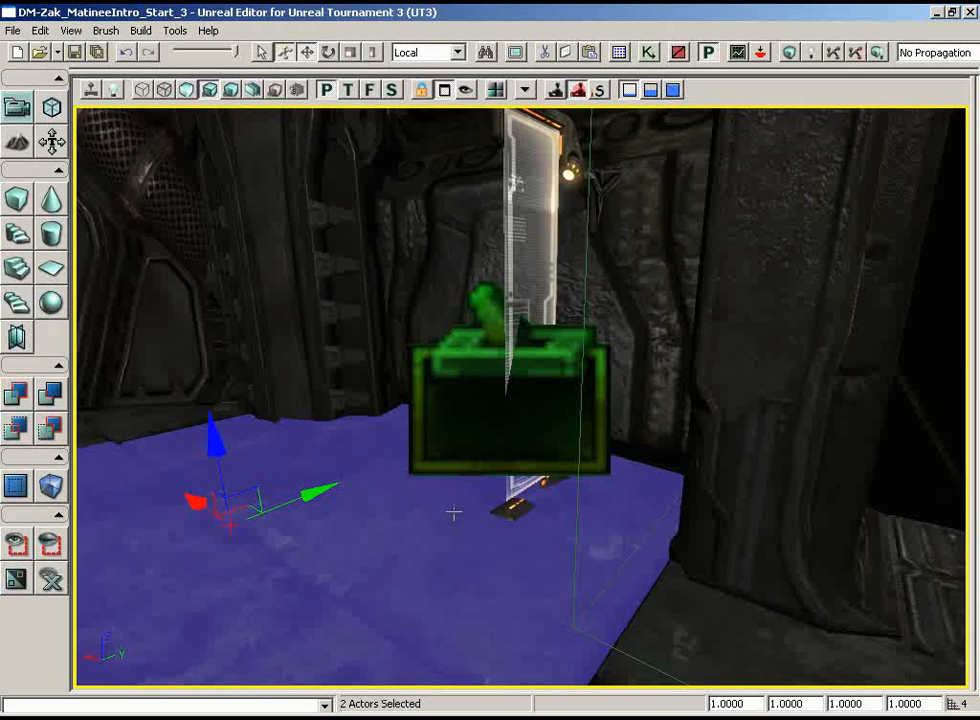
# Step: In Kismet, break the trigger's links to the LightDimmer's Play and Reverse inputs and place a Compare Bool condition between the two nodes
pyautogui.click(649, 52)
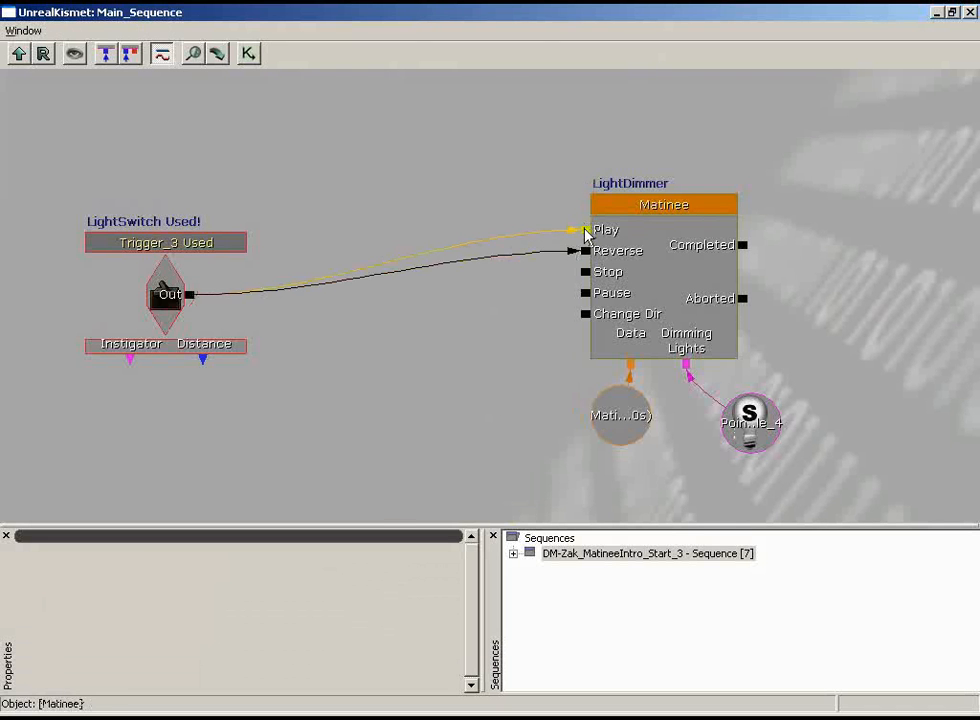
pyautogui.keyDown('alt'); pyautogui.click(585, 253); pyautogui.keyUp('alt')
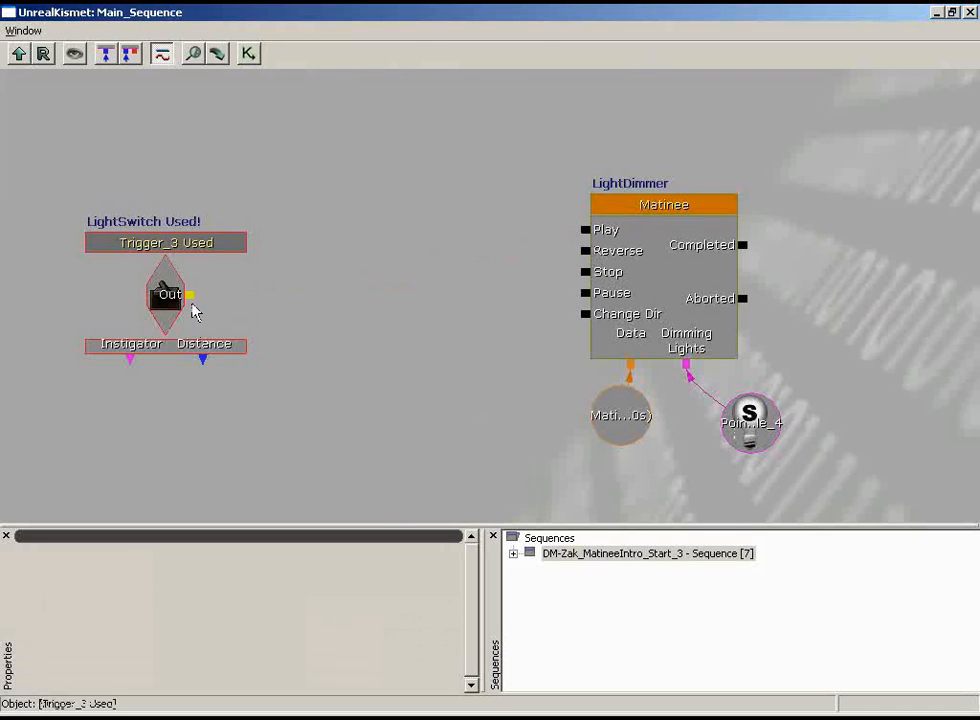
pyautogui.rightClick(273, 291)
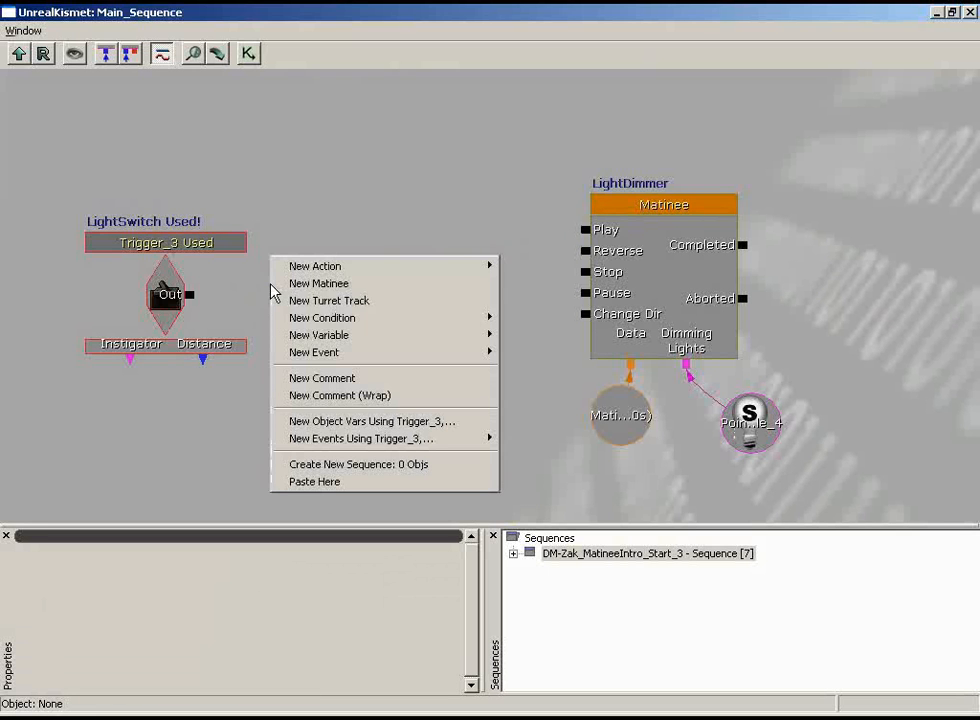
pyautogui.moveTo(300, 319)
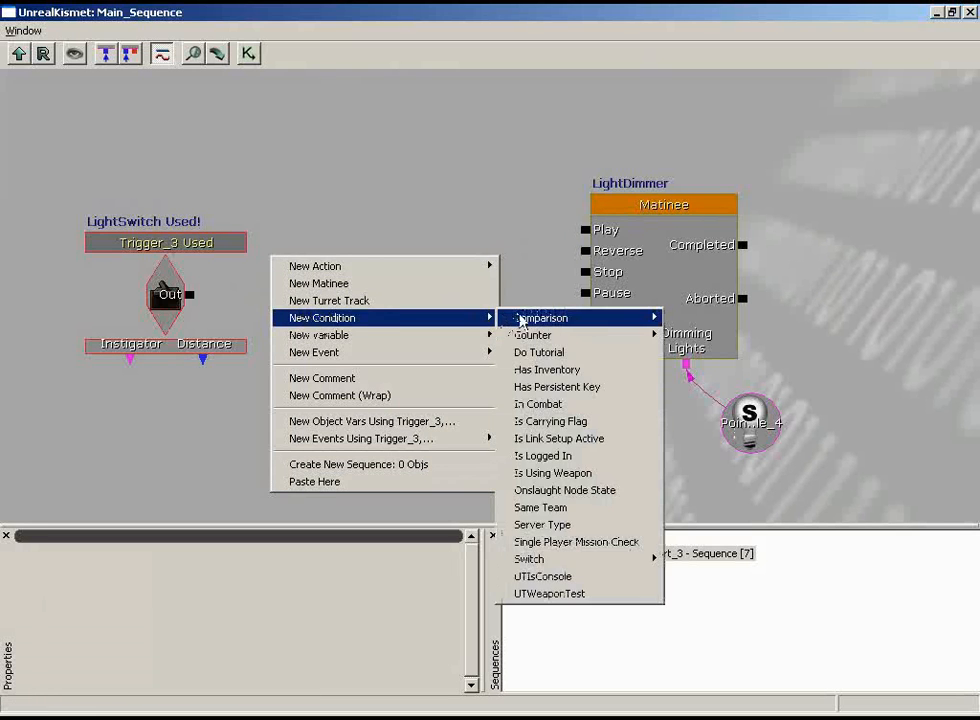
pyautogui.moveTo(520, 318)
pyautogui.click(731, 320)
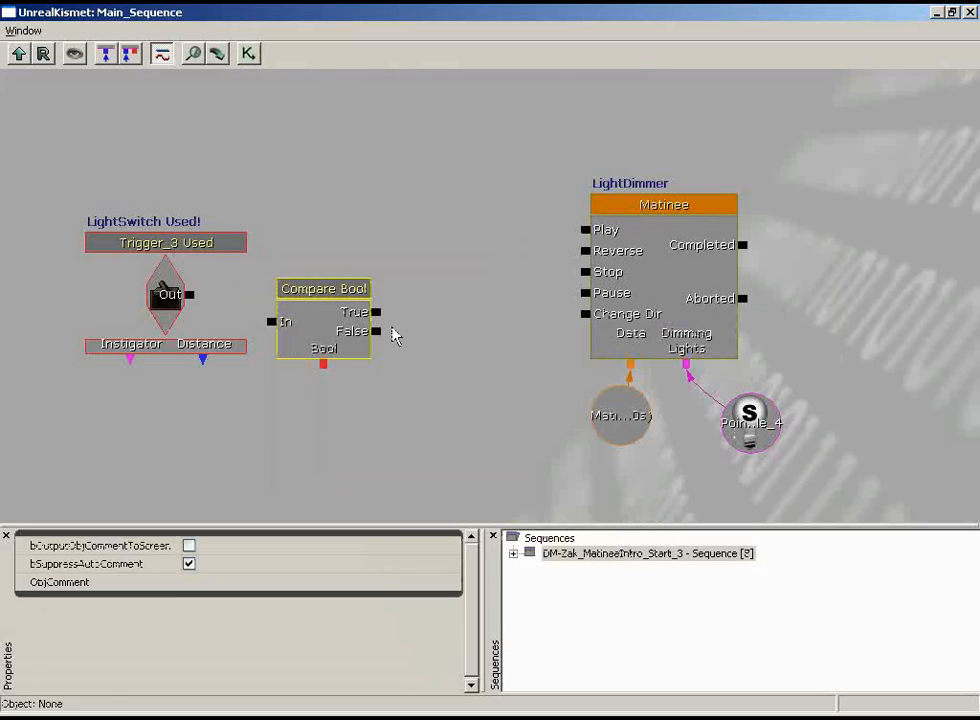
pyautogui.keyDown('ctrl'); pyautogui.moveTo(336, 338); pyautogui.dragTo(378, 324); pyautogui.keyUp('ctrl')
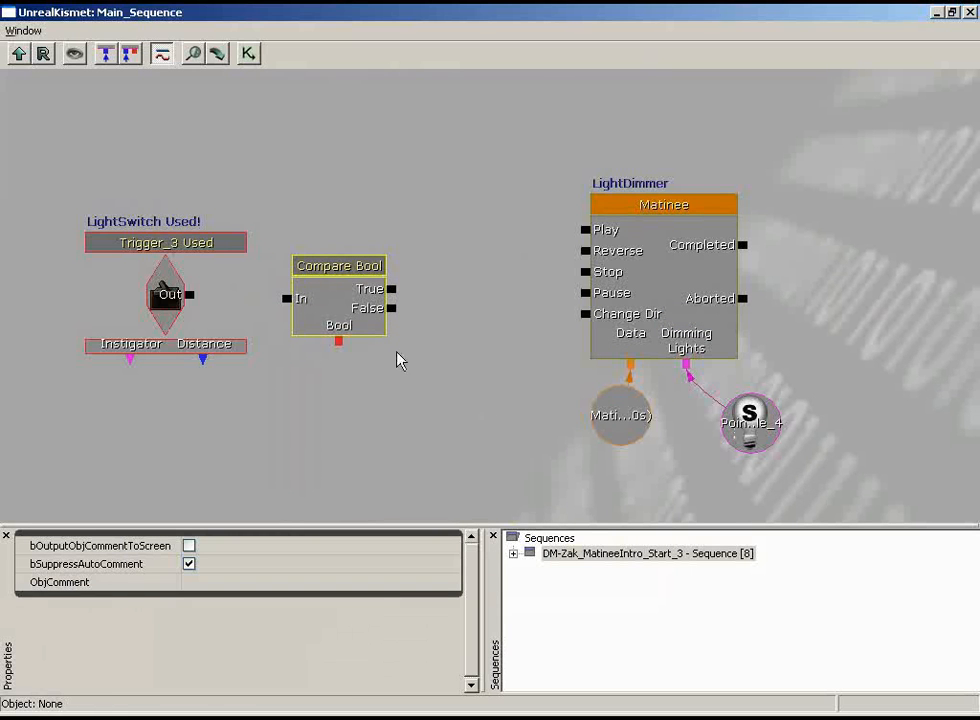
# Step: Create a Bool variable on the Compare Bool, place it below the node, and set its ObjComment to "LightStatus"
pyautogui.rightClick(338, 345)
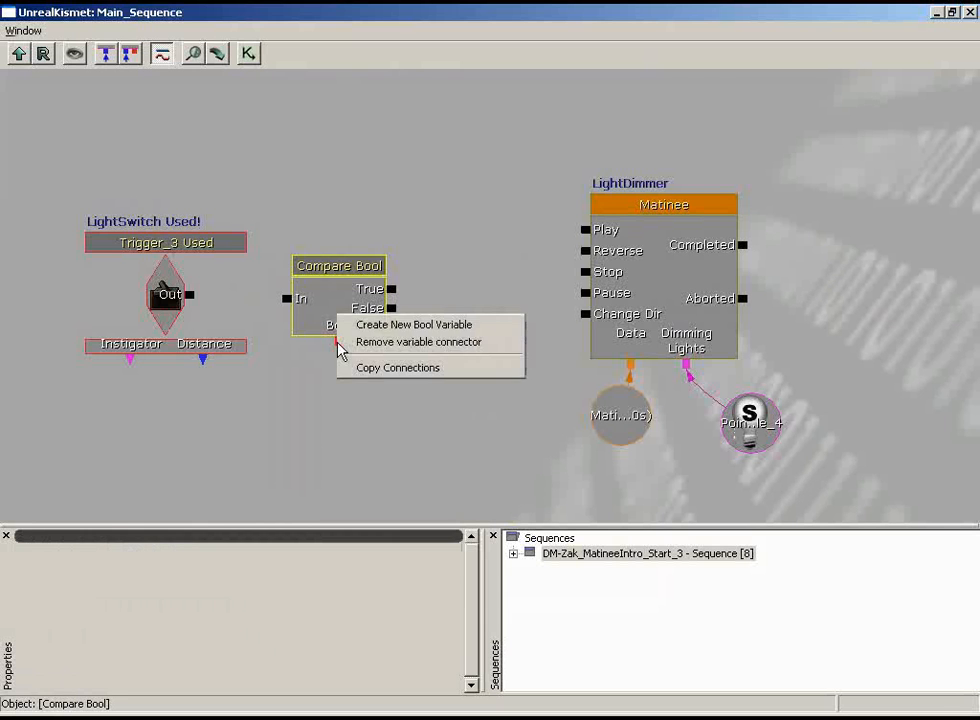
pyautogui.click(398, 333)
pyautogui.keyDown('ctrl'); pyautogui.moveTo(337, 385); pyautogui.dragTo(343, 428); pyautogui.keyUp('ctrl')
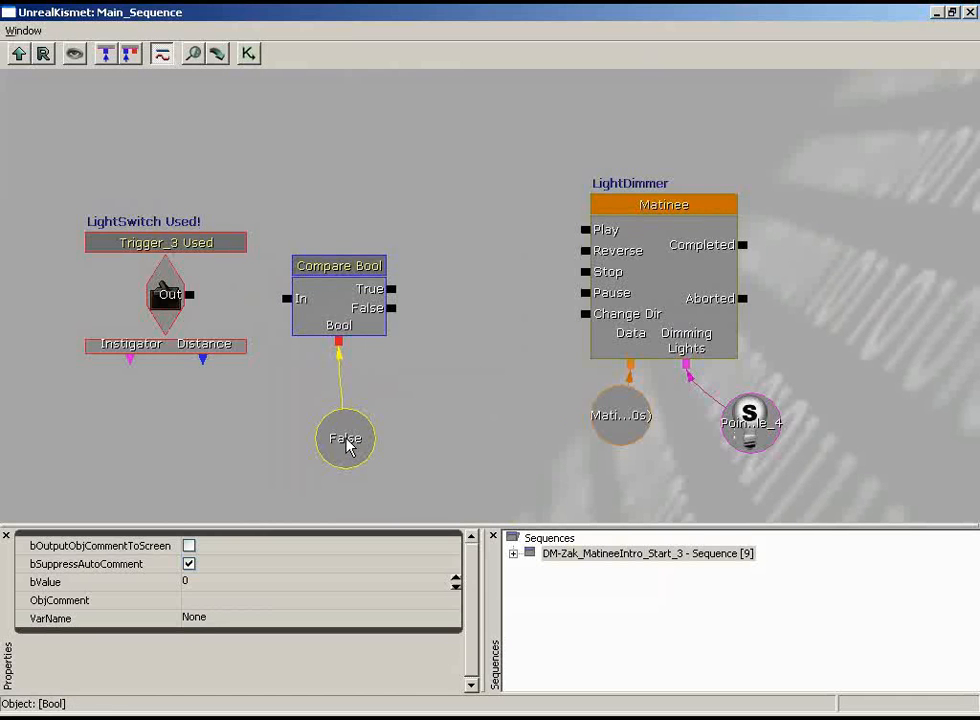
pyautogui.click(216, 604)
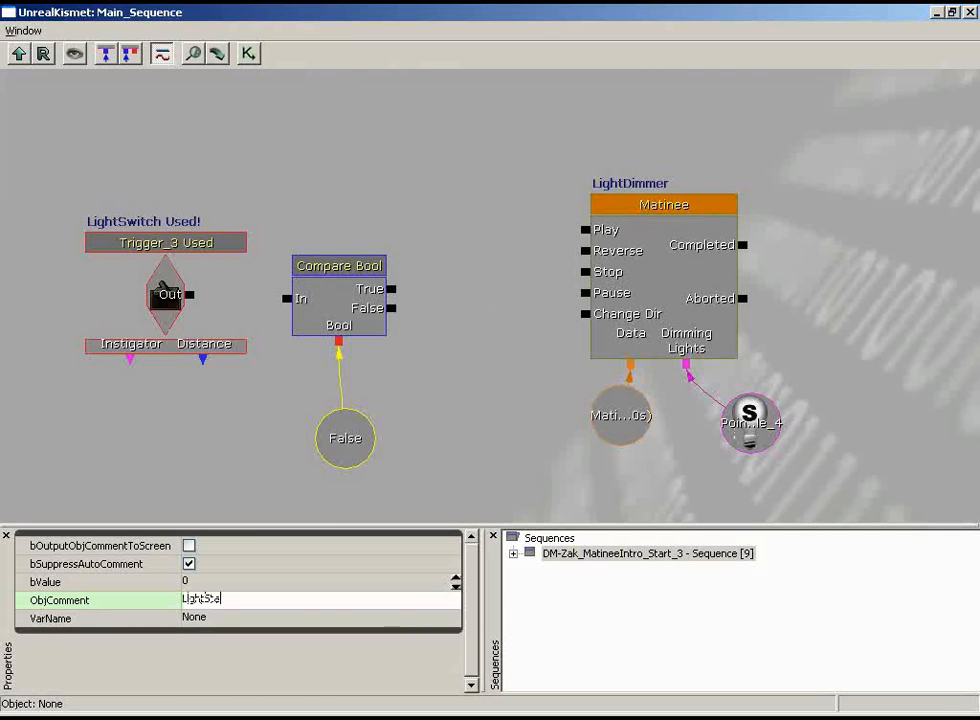
pyautogui.write('LightStatus')
pyautogui.press('Return')
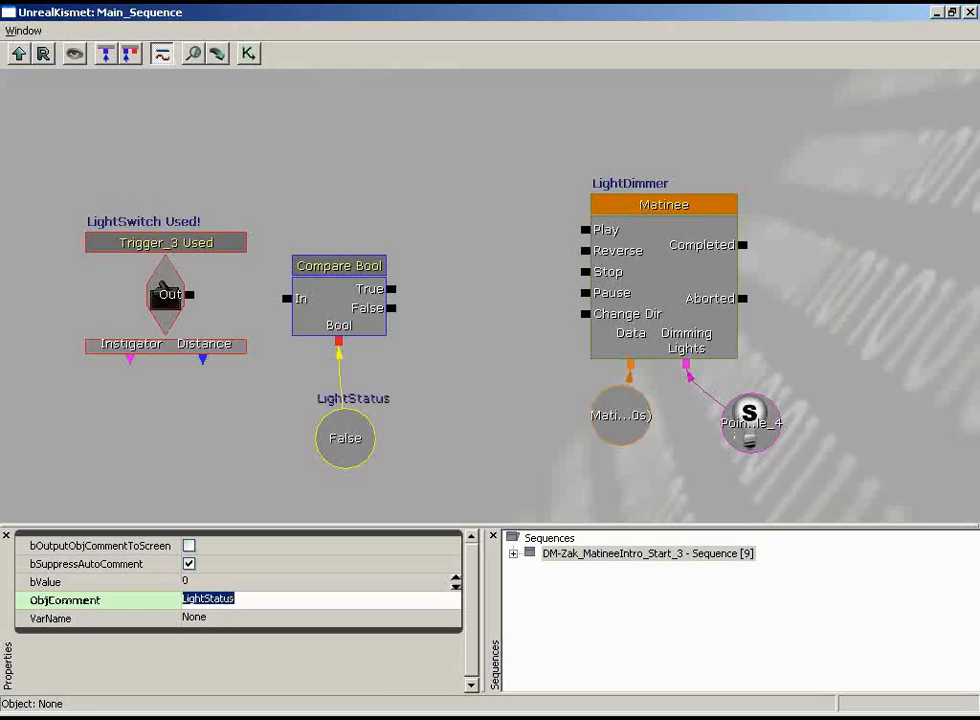
# Step: Set the Compare Bool's ObjComment to "Are the lights on?" and connect the Used event's Out to its In
pyautogui.click(335, 302)
pyautogui.click(209, 584)
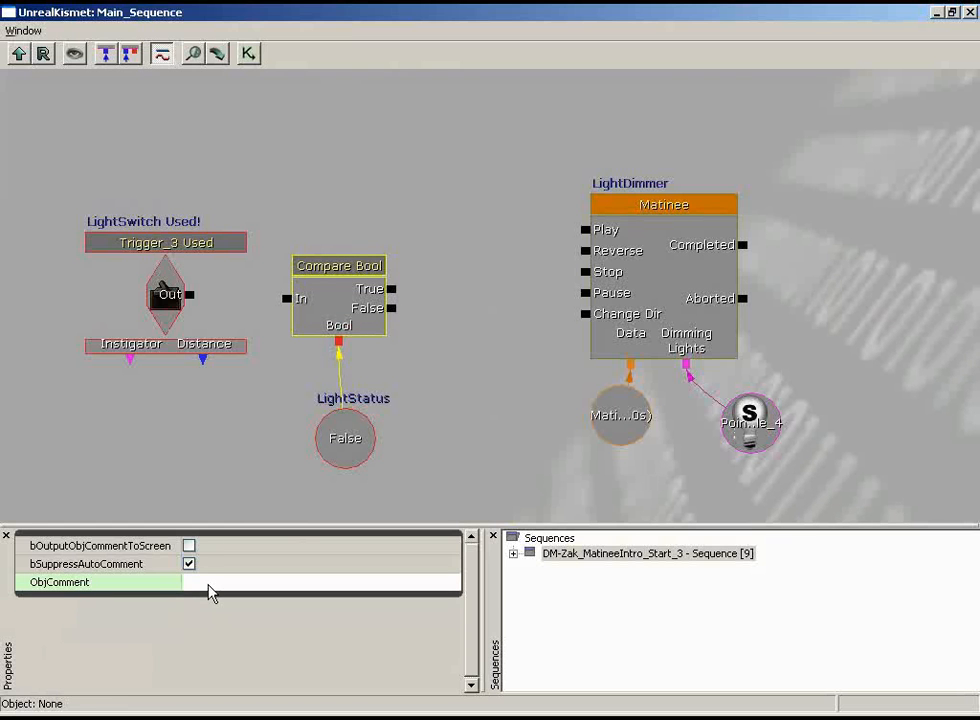
pyautogui.write('Ai')
pyautogui.press('Return')
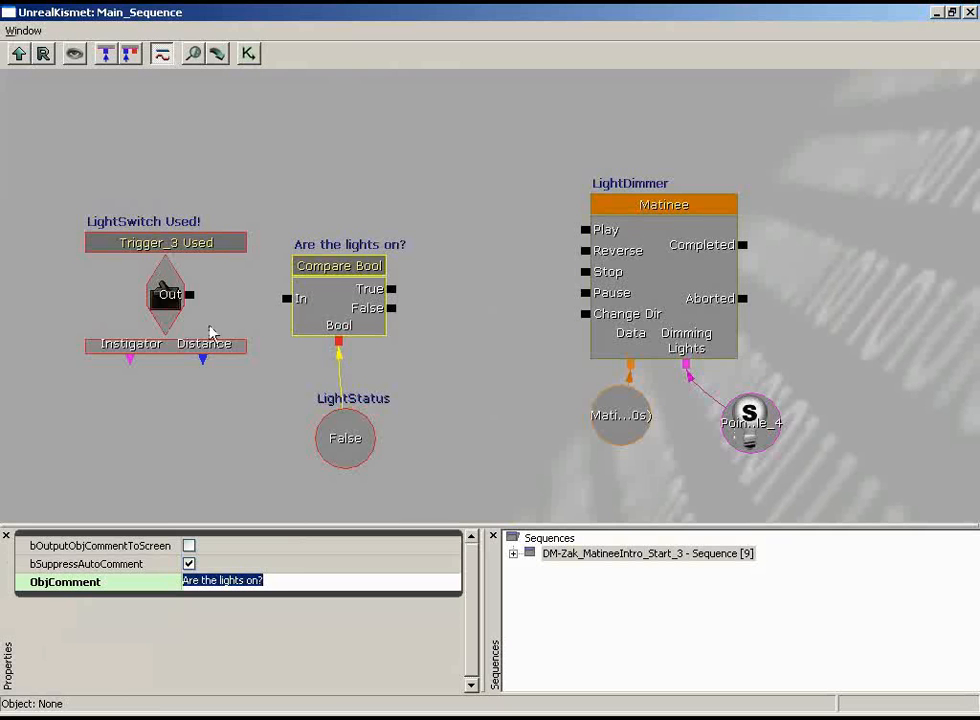
pyautogui.moveTo(190, 294); pyautogui.dragTo(286, 303)
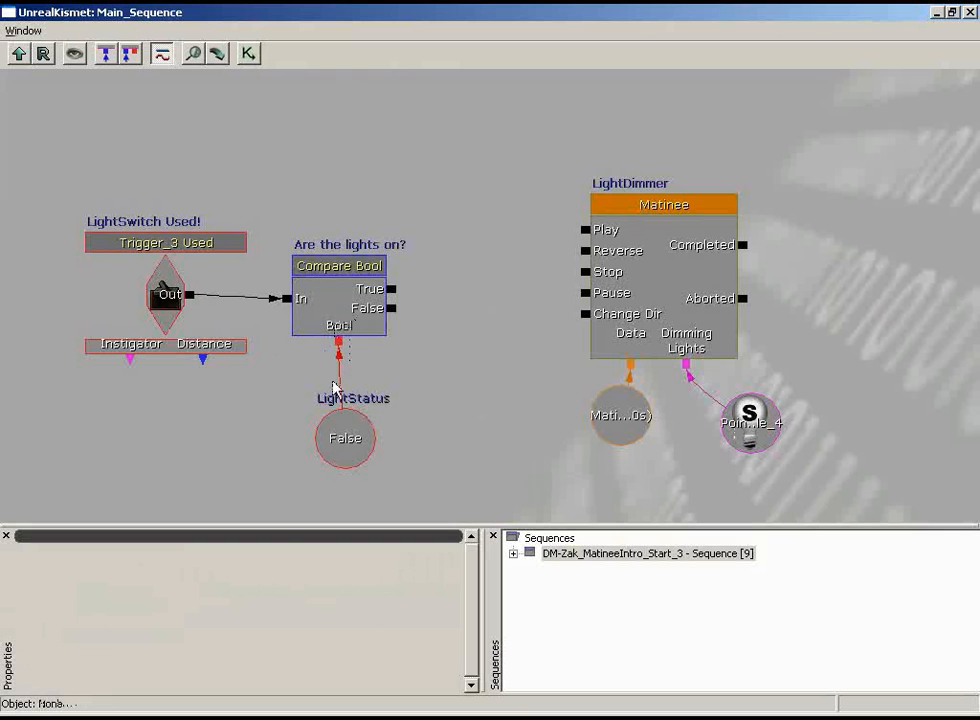
# Step: Set the LightStatus variable's bValue to 1 and shift the Compare Bool node slightly upward
pyautogui.click(347, 441)
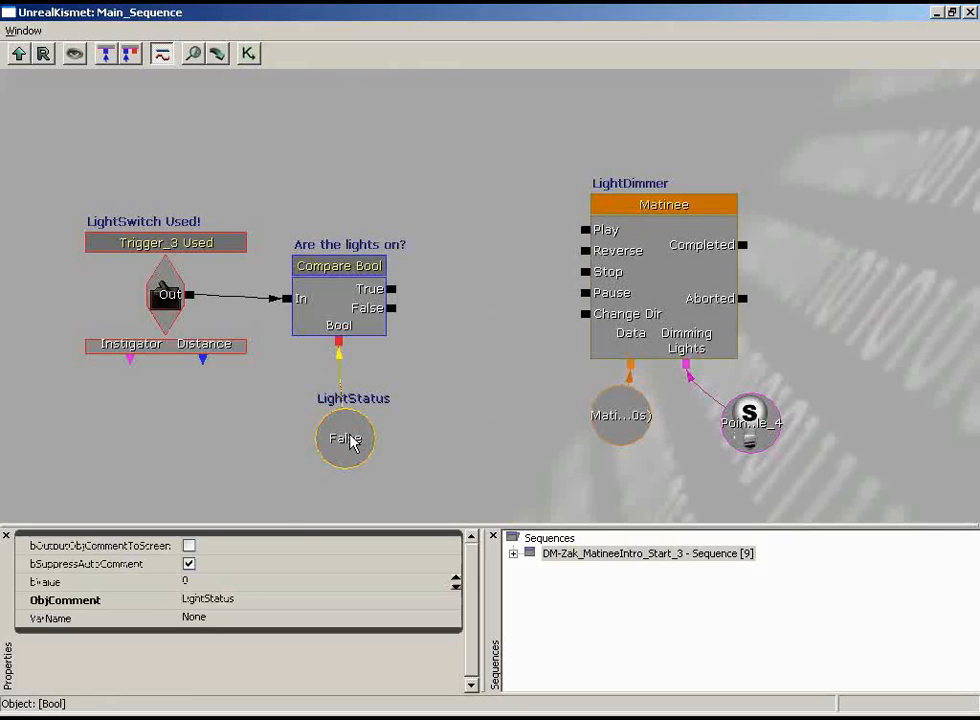
pyautogui.click(201, 583)
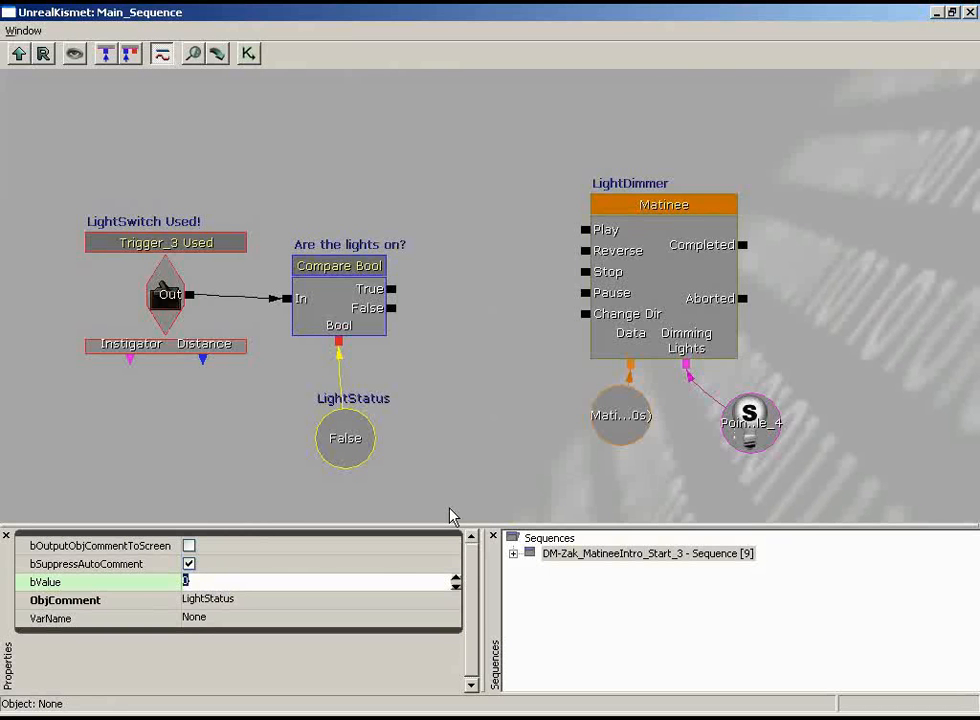
pyautogui.write('1')
pyautogui.press('Return')
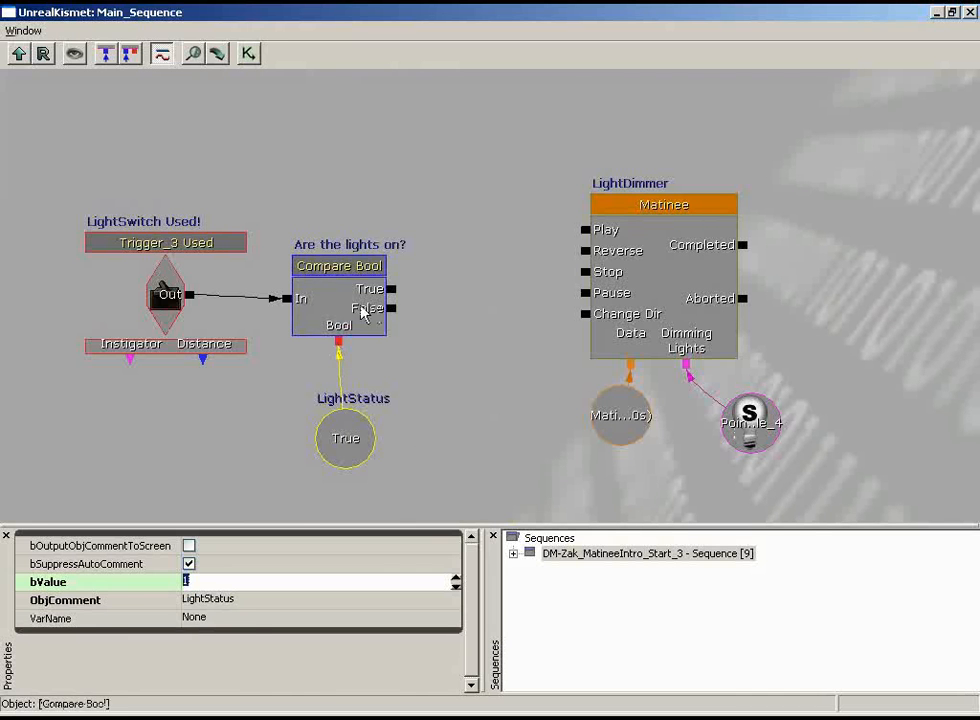
pyautogui.moveTo(361, 311); pyautogui.dragTo(366, 295)
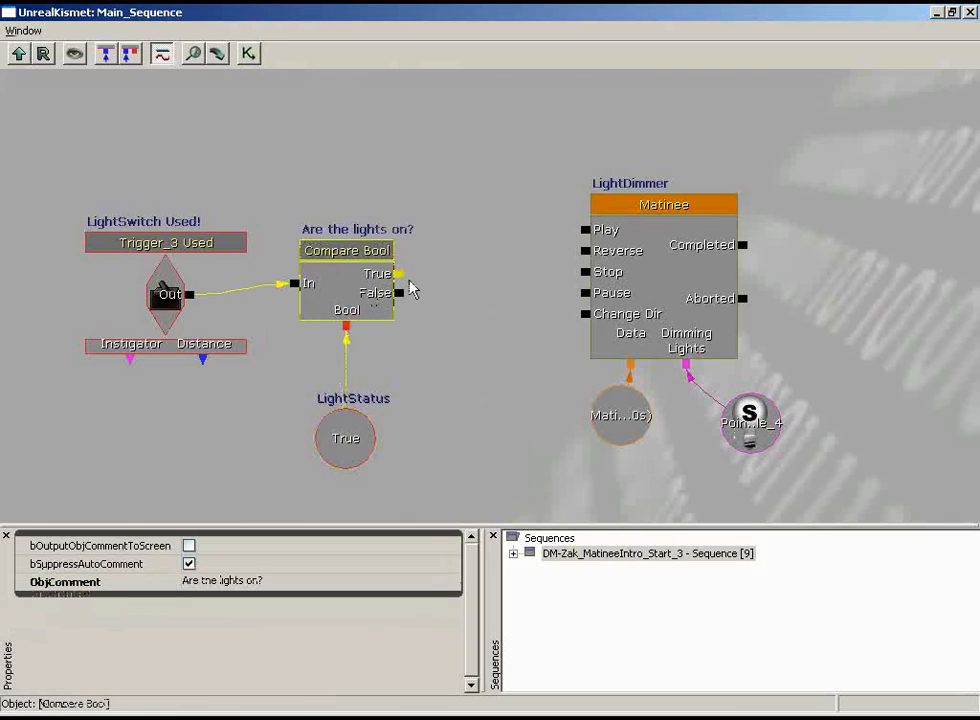
# Step: Connect the Compare Bool's True output to the LightDimmer's Play and False to Reverse, and close Kismet
pyautogui.moveTo(399, 275); pyautogui.dragTo(585, 232)
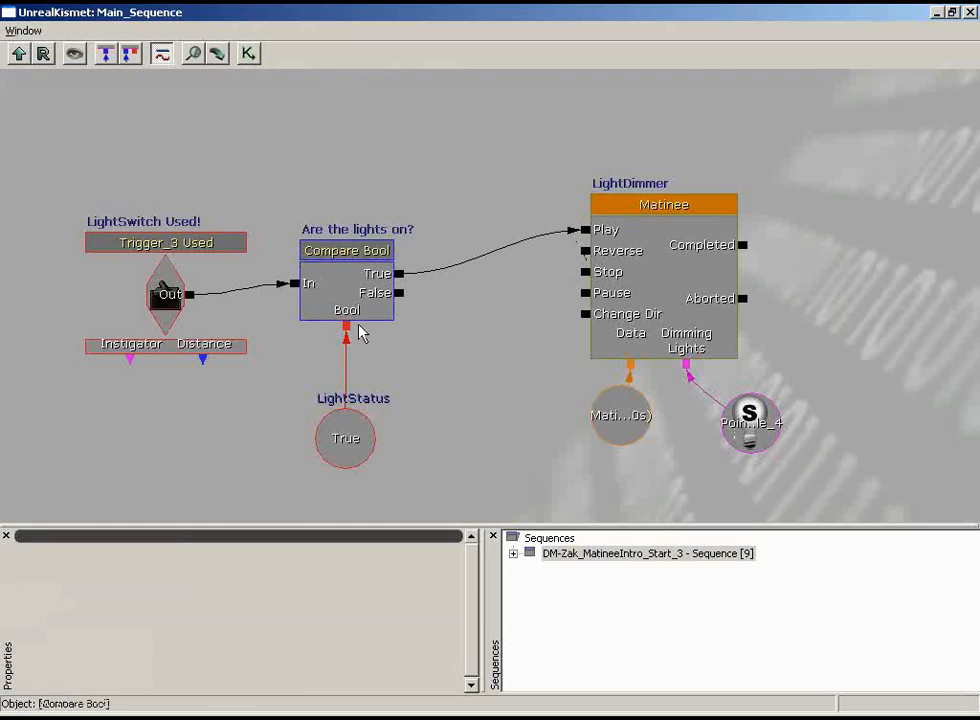
pyautogui.moveTo(399, 293); pyautogui.dragTo(586, 255)
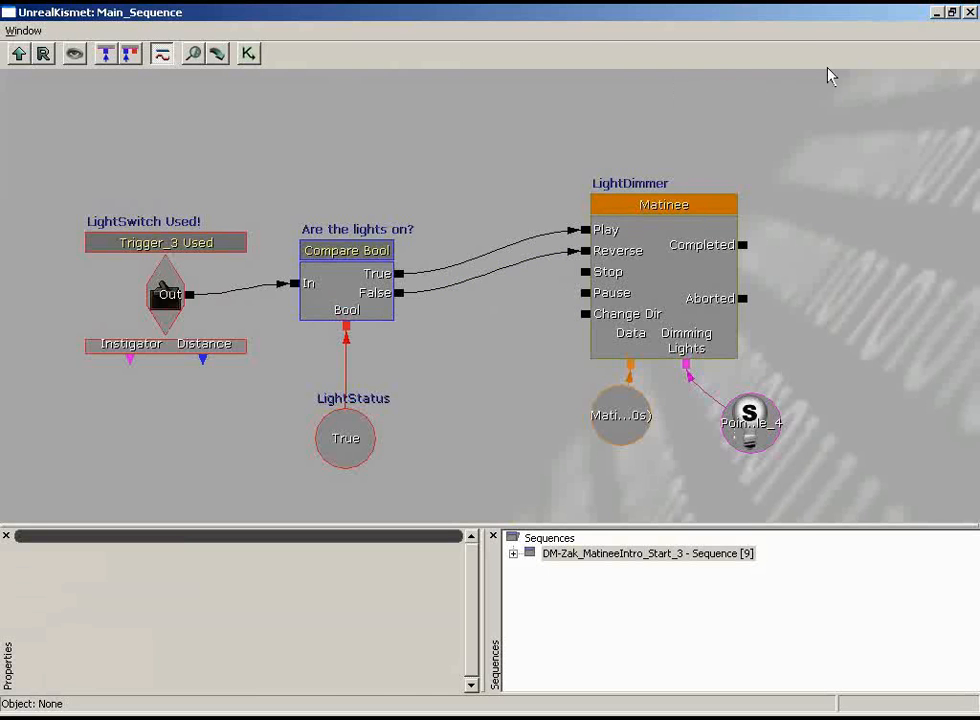
pyautogui.click(971, 12)
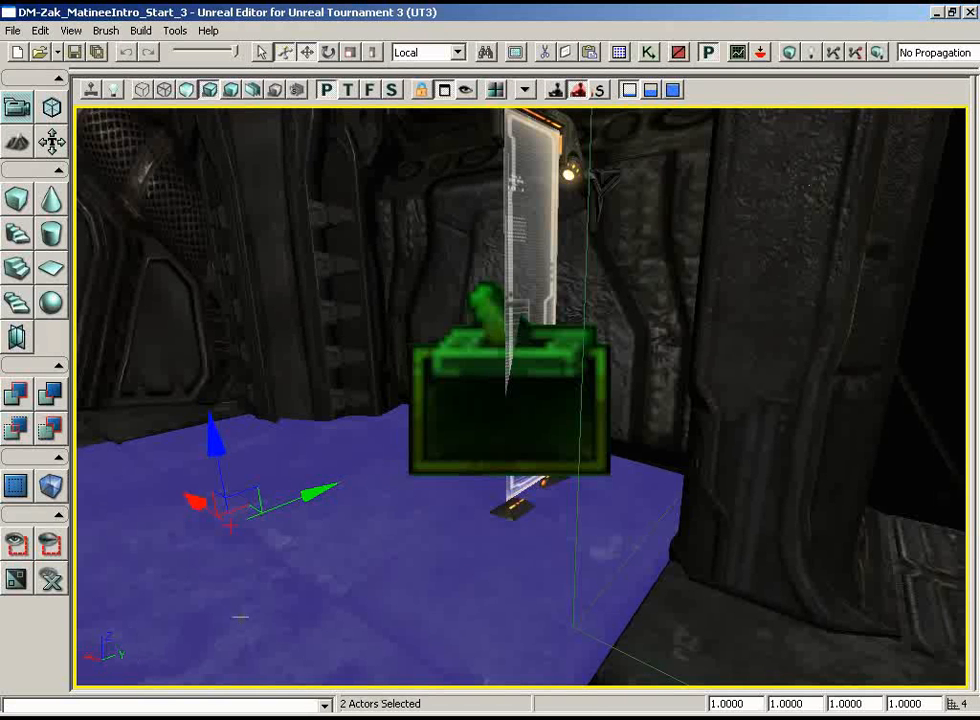
# Step: Playtest near the panel again, use the light switch several times to check the Compare Bool wiring, and exit
pyautogui.rightClick(240, 610)
pyautogui.click(285, 709)
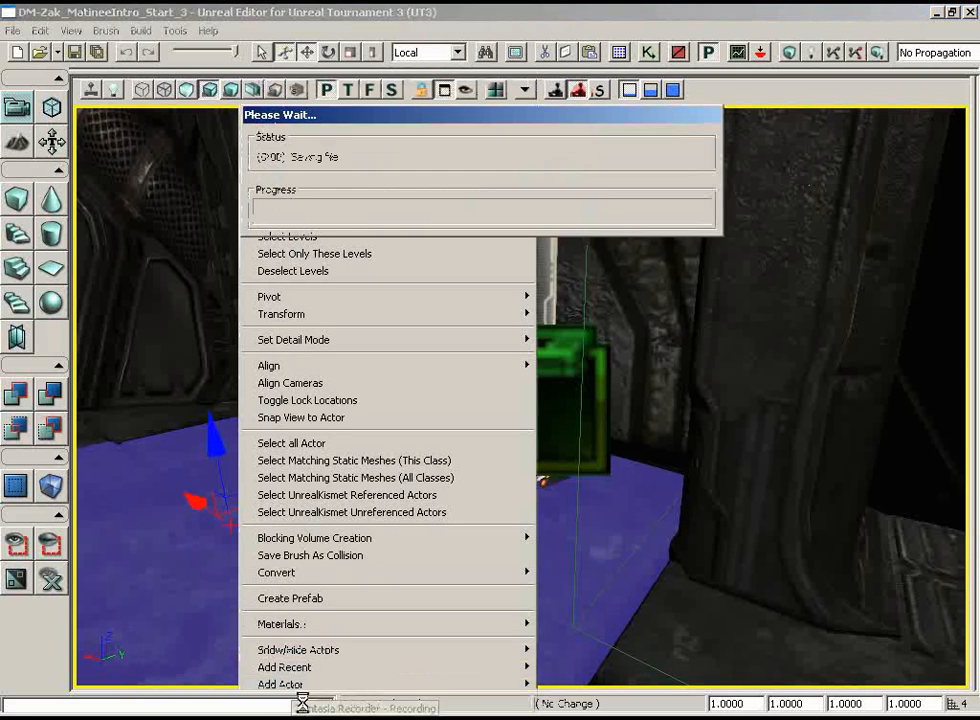
pyautogui.press('w')
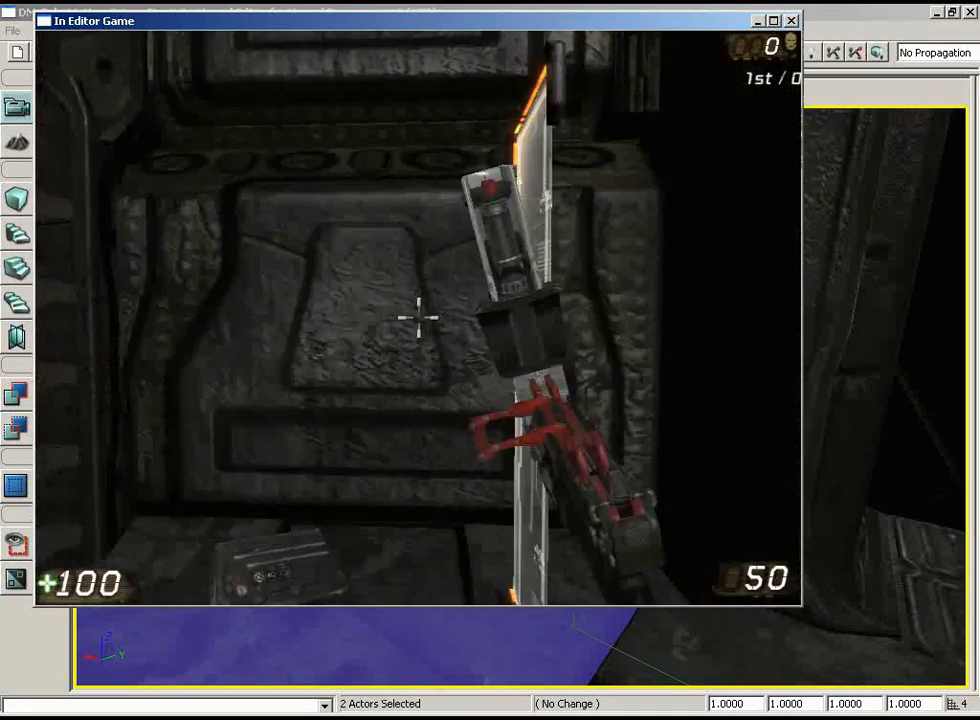
pyautogui.press('e')
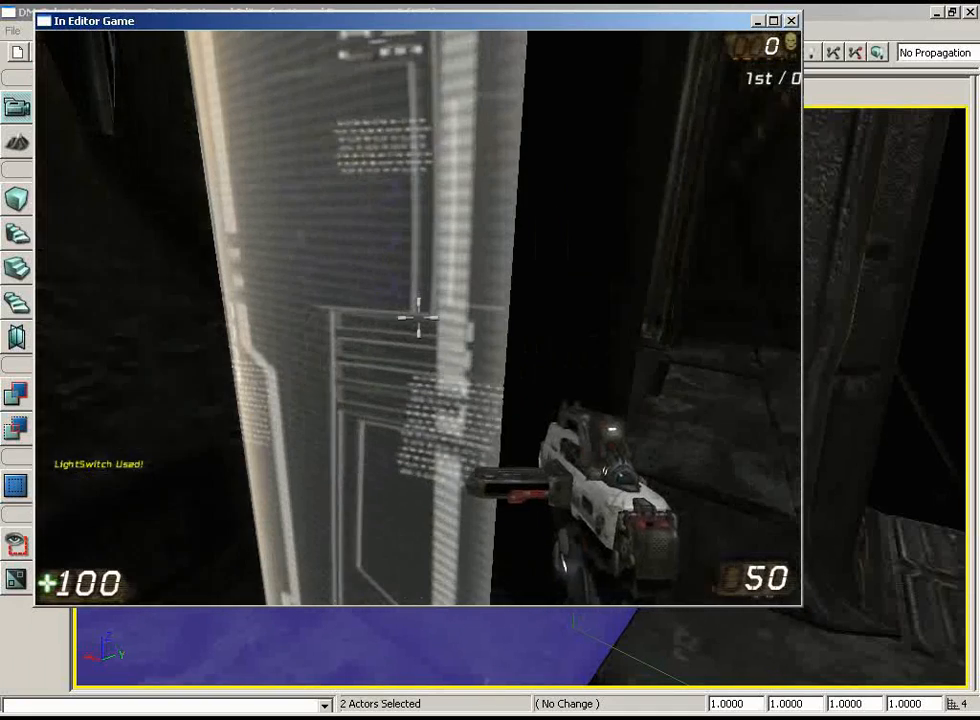
pyautogui.press('e')
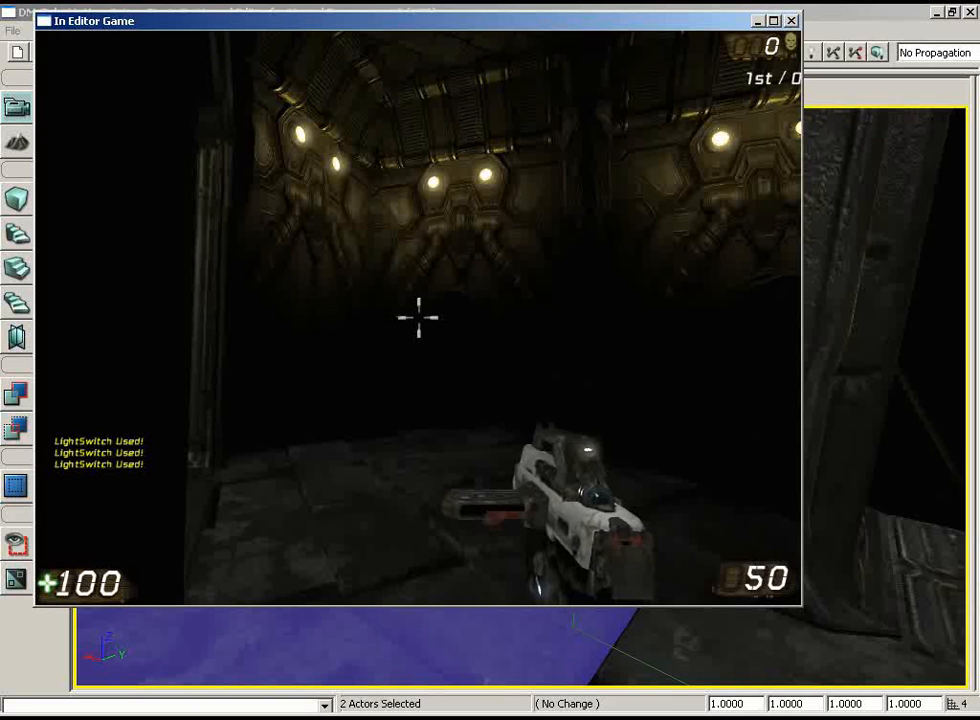
pyautogui.press('Escape')
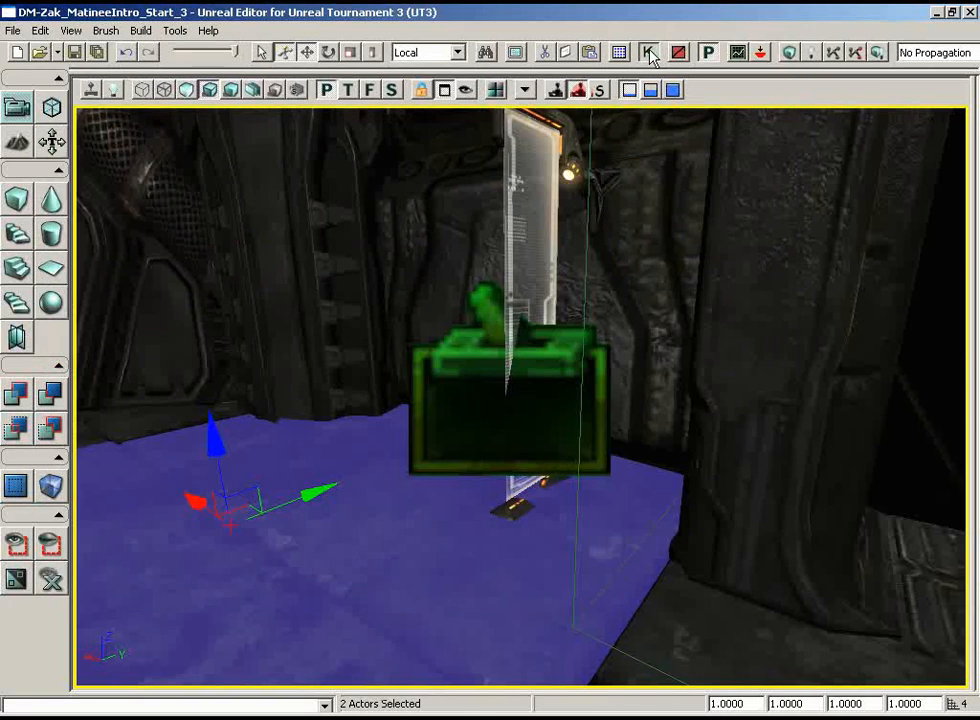
# Step: Reopen Kismet and break the links from the Compare Bool's True and False outputs to the LightDimmer
pyautogui.click(649, 53)
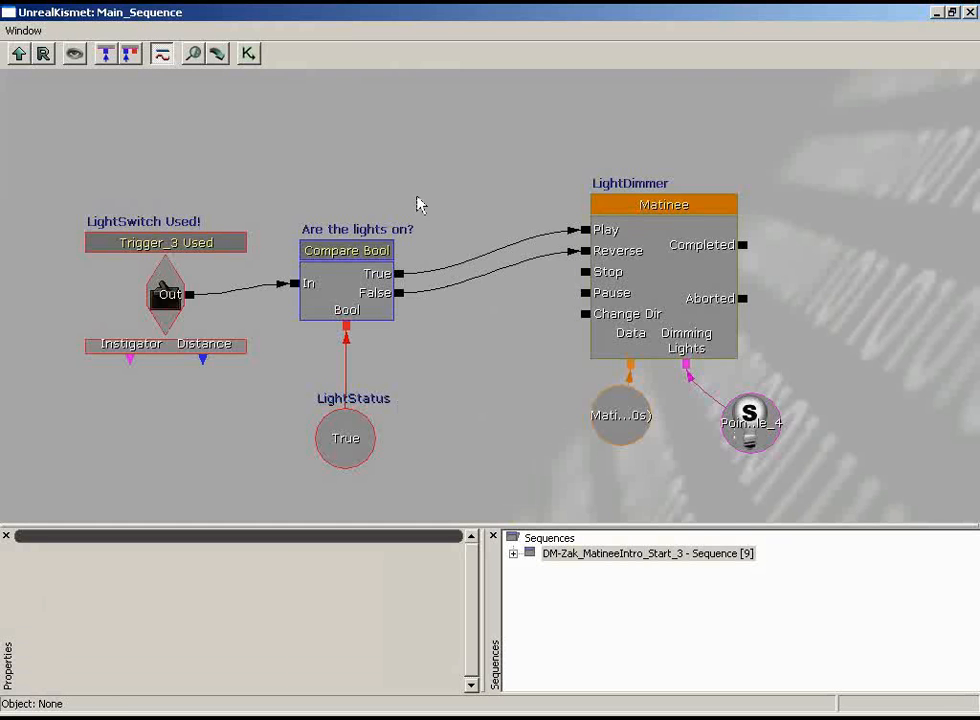
pyautogui.keyDown('alt'); pyautogui.click(400, 274); pyautogui.keyUp('alt')
pyautogui.keyDown('alt'); pyautogui.click(400, 293); pyautogui.keyUp('alt')
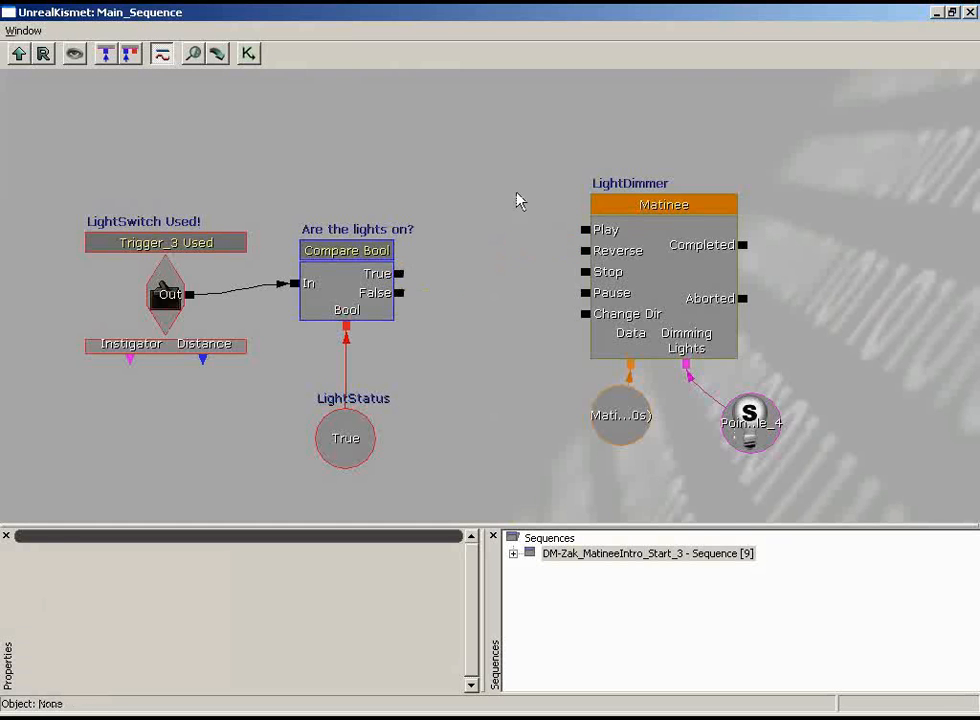
# Step: Move the LightDimmer Matinee and its variables away from Compare Bool, and add a Set Variable Bool action in the gap between them
pyautogui.keyDown('ctrl'); pyautogui.keyDown('alt'); pyautogui.moveTo(529, 142); pyautogui.dragTo(831, 466); pyautogui.keyUp('alt'); pyautogui.keyUp('ctrl')
pyautogui.moveTo(665, 292); pyautogui.dragTo(753, 285)
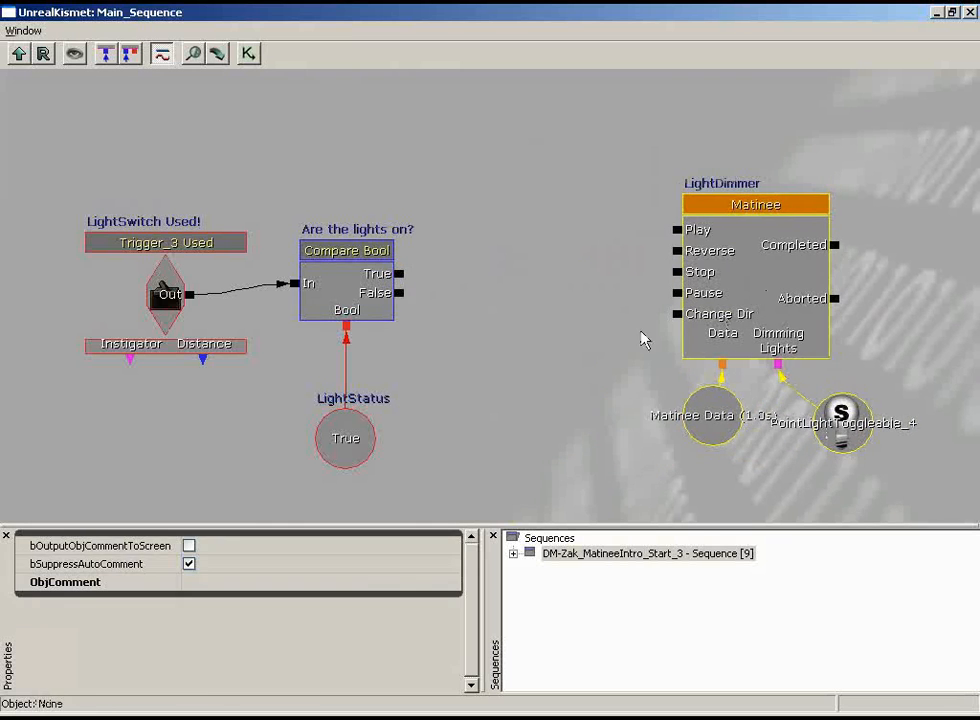
pyautogui.click(493, 180)
pyautogui.rightClick(498, 202)
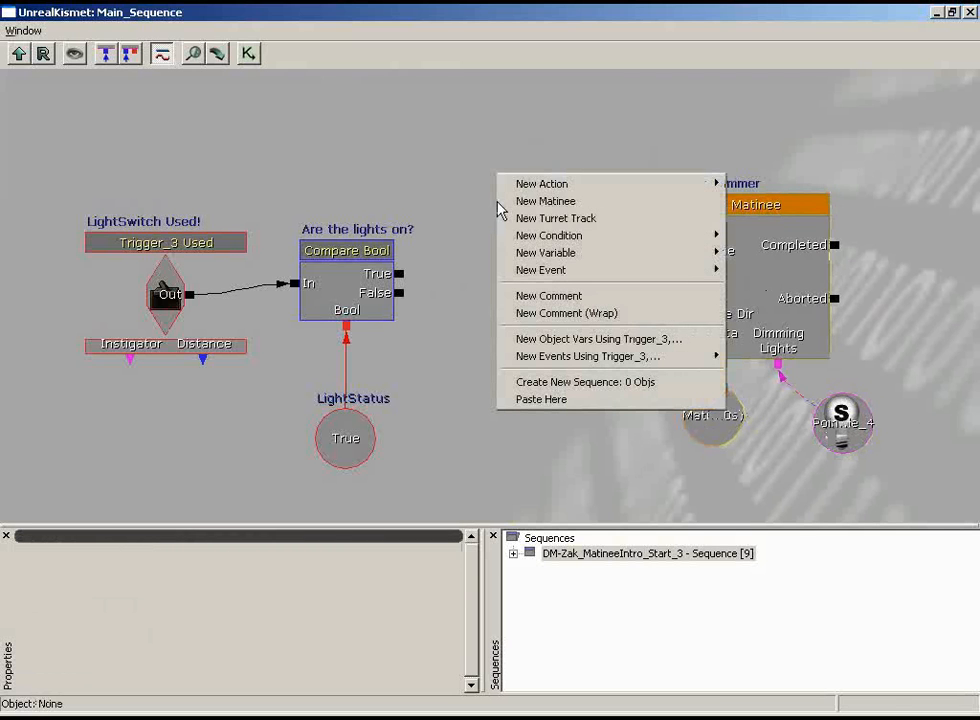
pyautogui.moveTo(524, 184)
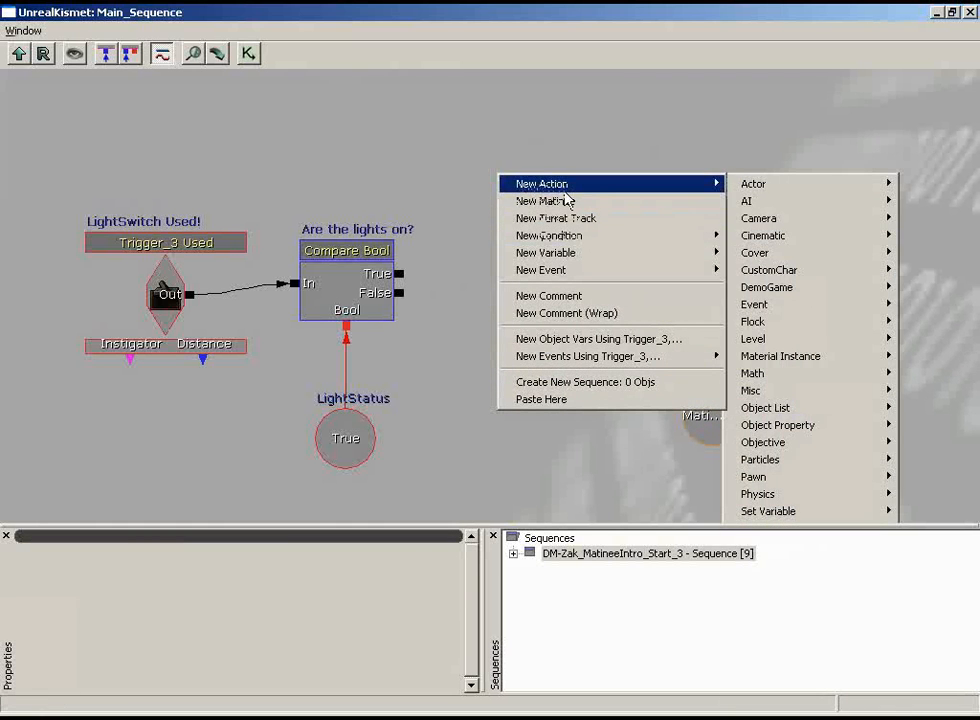
pyautogui.moveTo(770, 513)
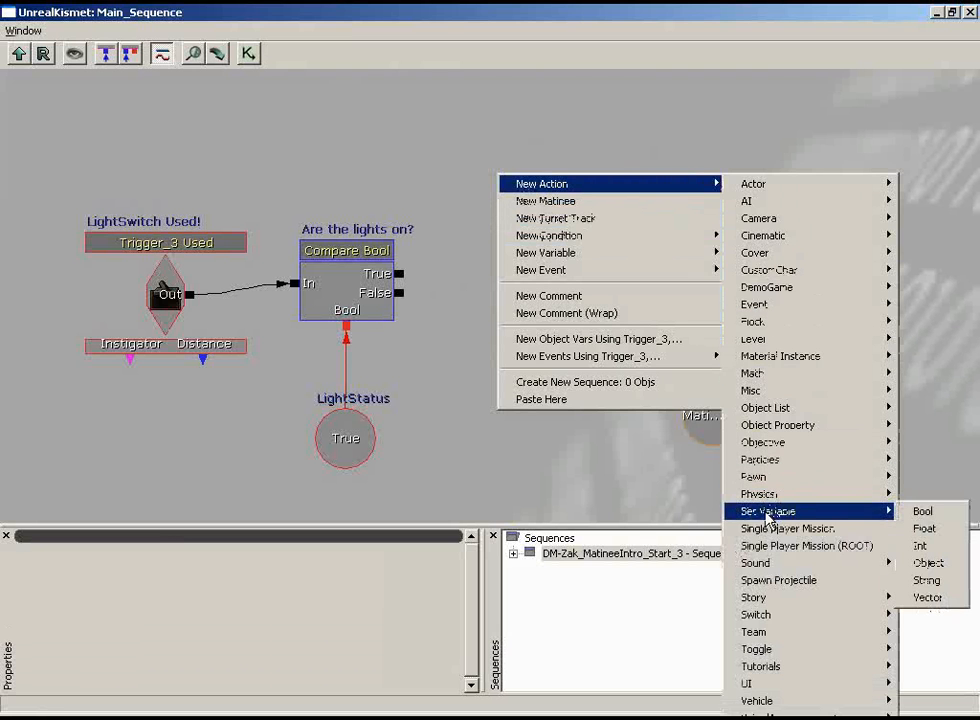
pyautogui.click(918, 511)
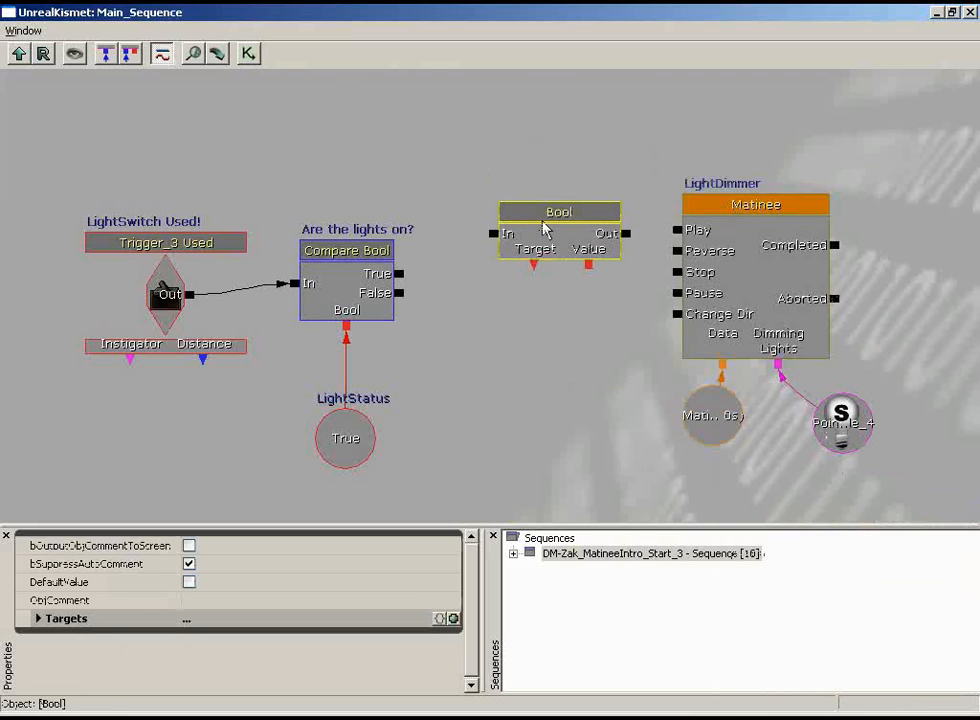
pyautogui.moveTo(559, 212); pyautogui.dragTo(544, 196)
# Step: Connect the Compare Bool's True output to the new Bool action's In, and its Target to the LightStatus variable
pyautogui.moveTo(398, 274); pyautogui.dragTo(478, 218)
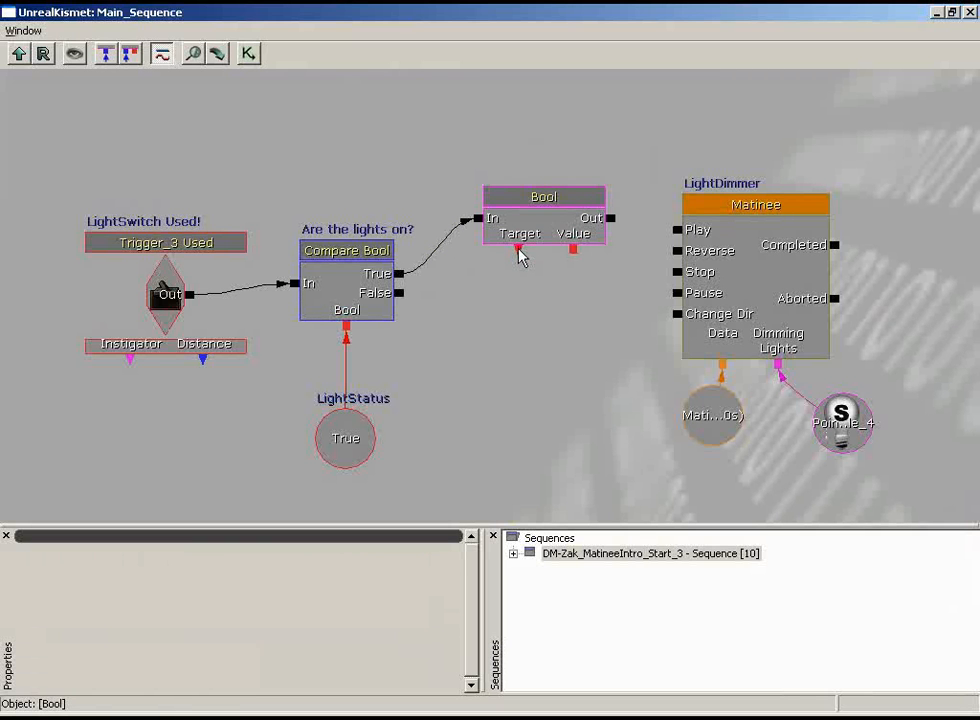
pyautogui.moveTo(520, 257); pyautogui.dragTo(348, 436)
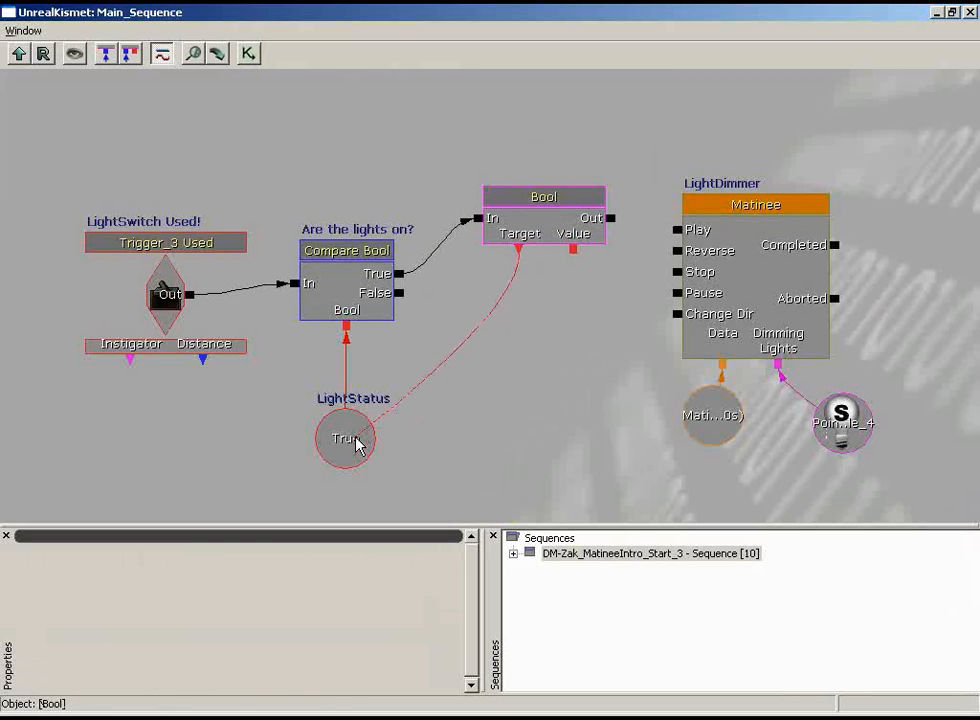
pyautogui.click(553, 222)
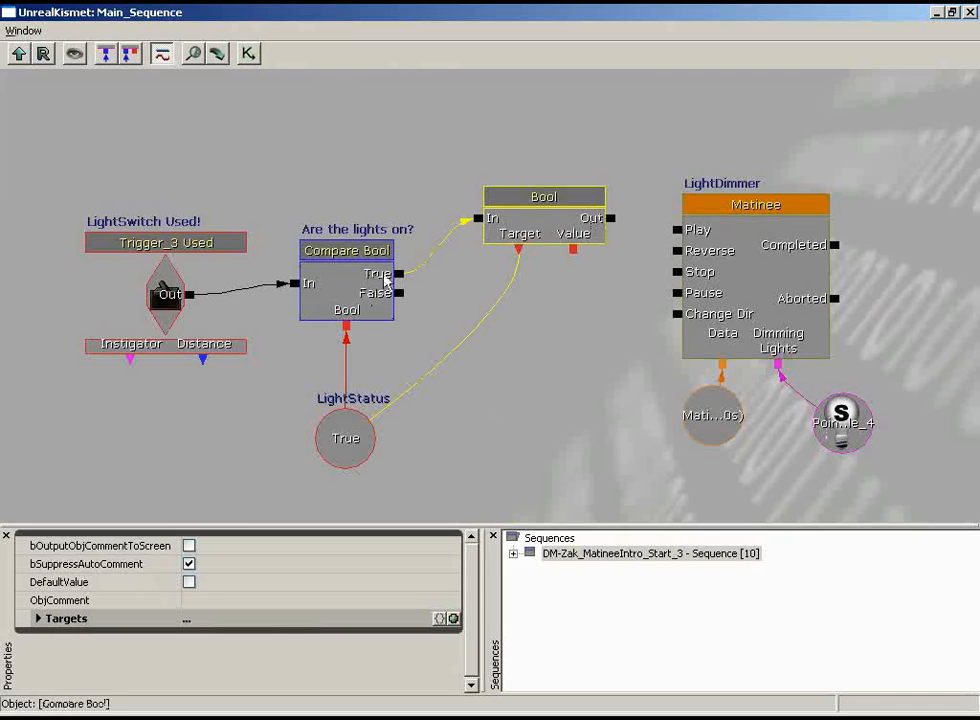
# Step: Connect the Bool action's Out to the LightDimmer's Play and the Compare Bool's False output to Reverse, and close Kismet
pyautogui.moveTo(610, 219); pyautogui.dragTo(677, 232)
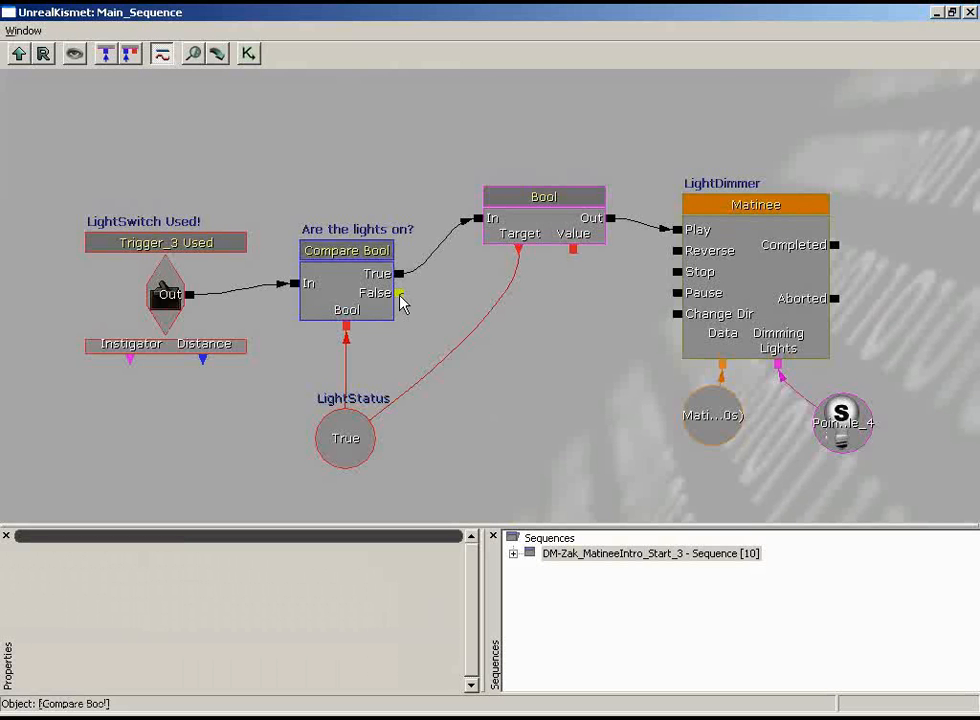
pyautogui.moveTo(399, 293); pyautogui.dragTo(677, 251)
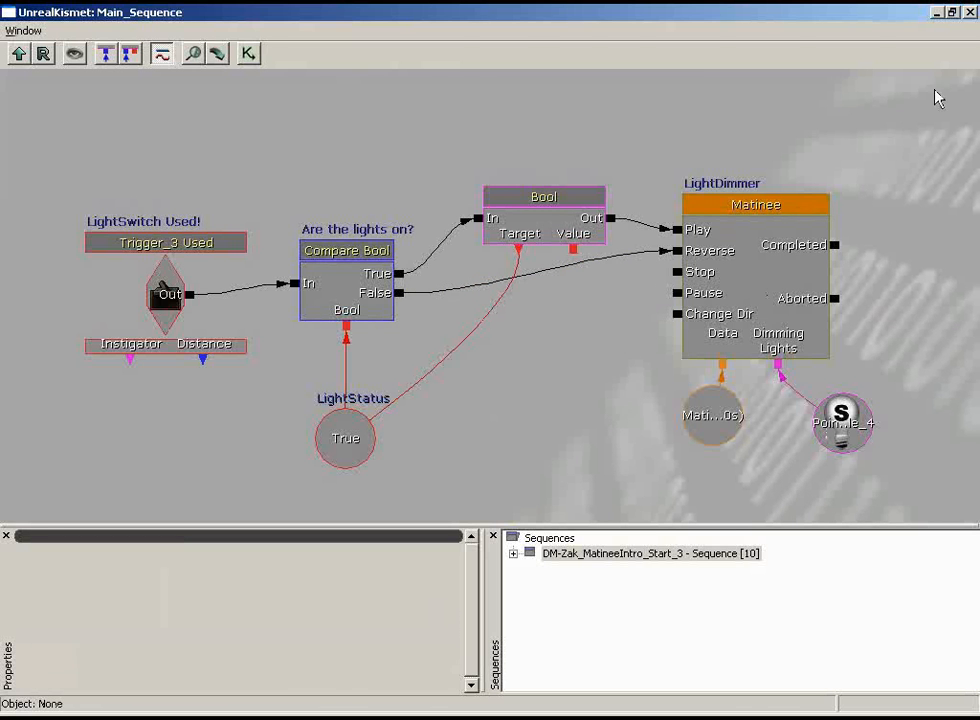
pyautogui.click(969, 13)
# Step: Playtest near the door panel, use the light switch several times to check the True branch's Bool action, and exit
pyautogui.rightClick(266, 592)
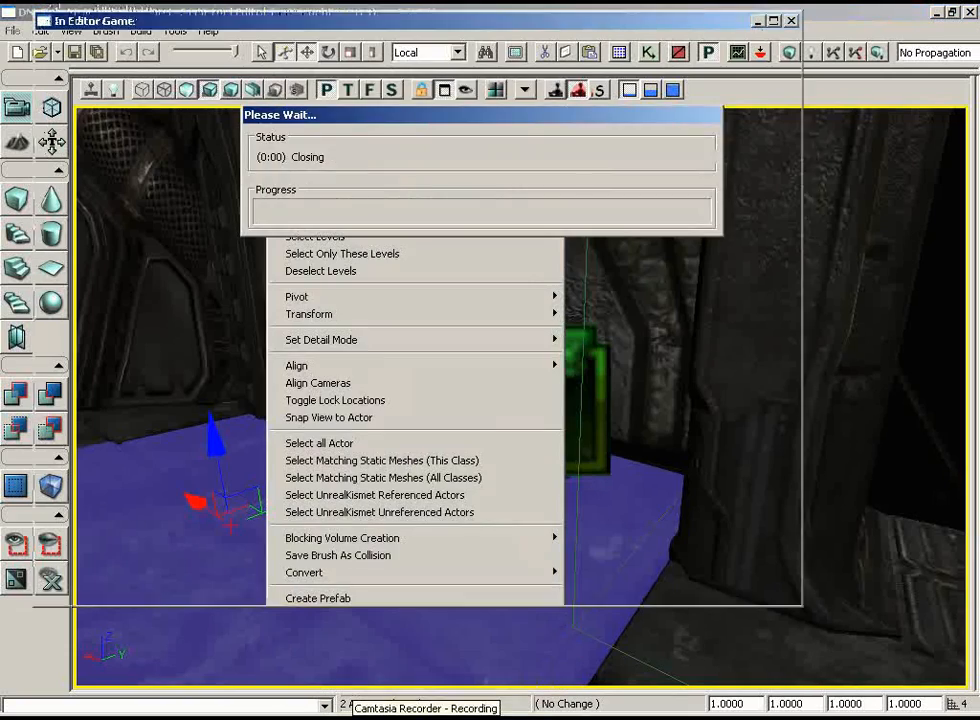
pyautogui.press('a')
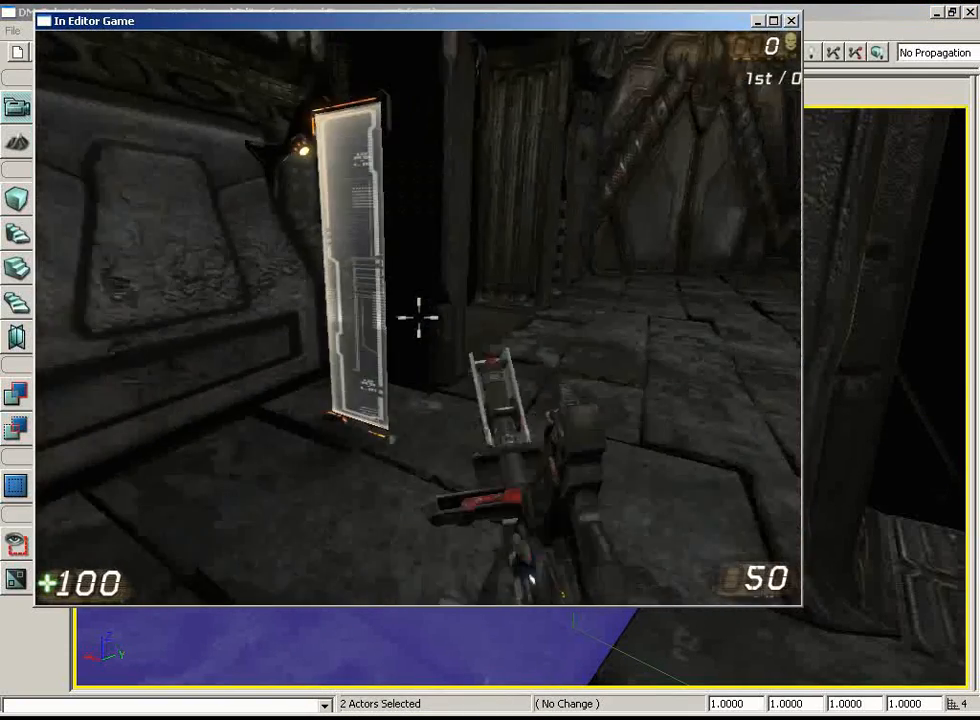
pyautogui.press('w')
pyautogui.press('e')
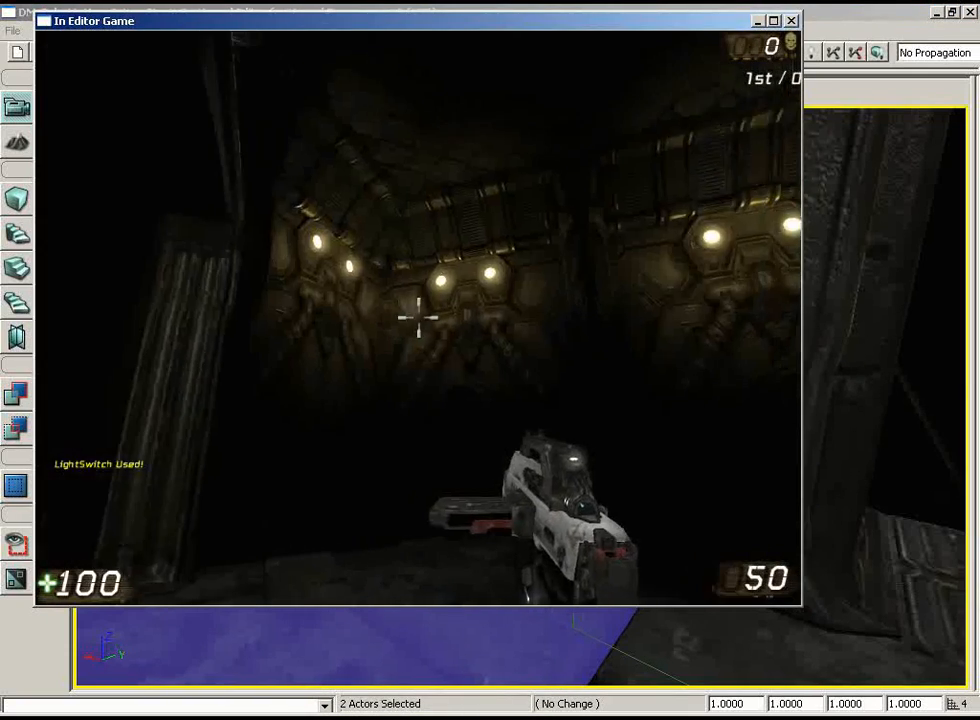
pyautogui.press('e')
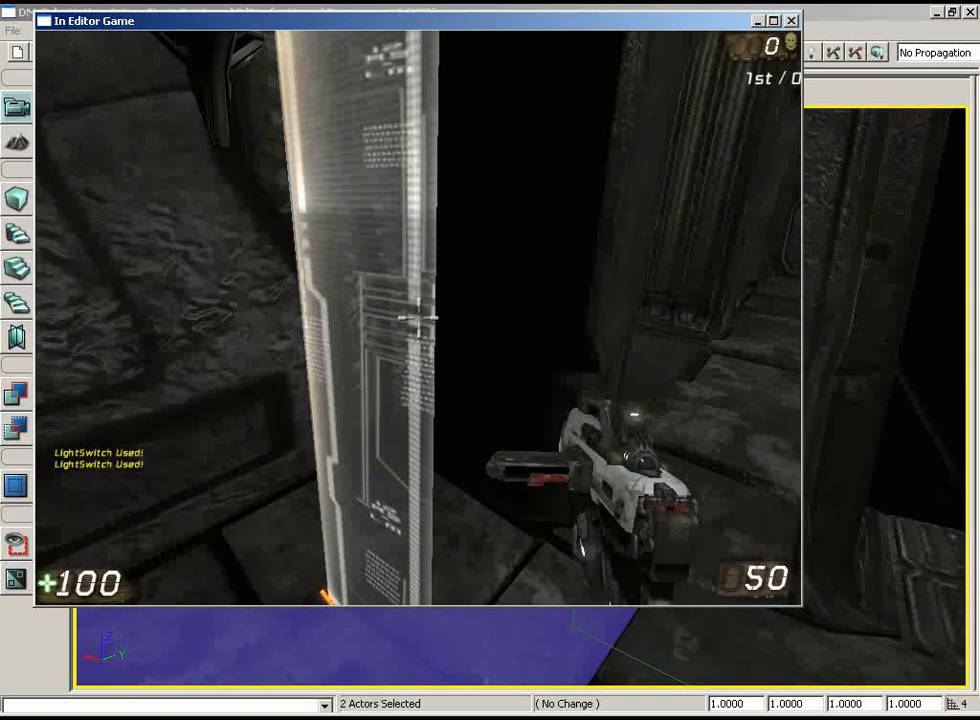
pyautogui.press('e')
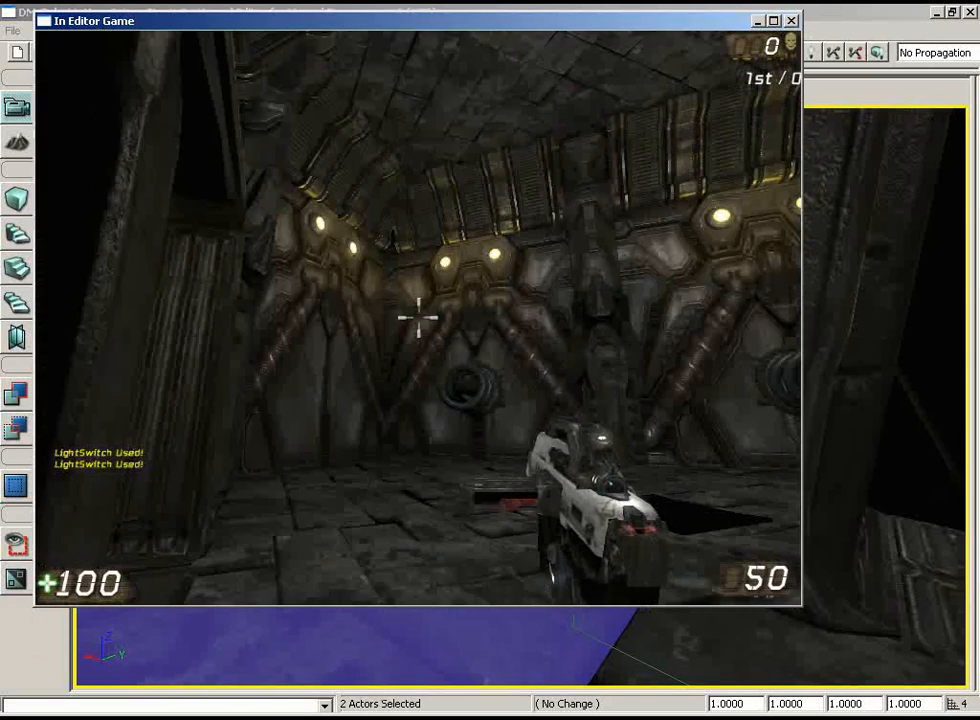
pyautogui.press('e')
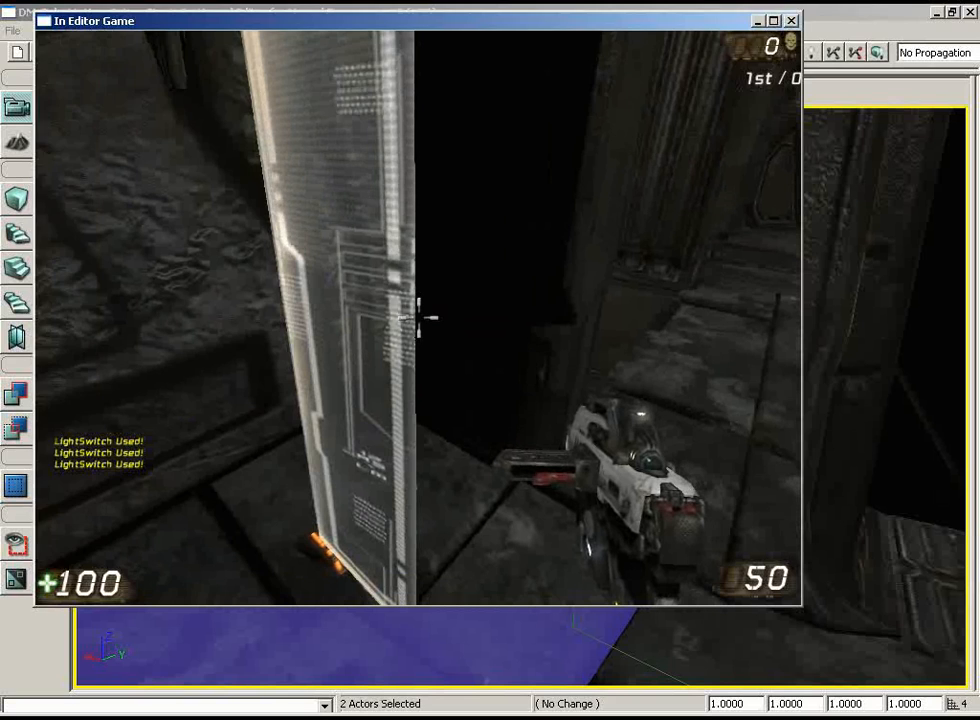
pyautogui.press('Escape')
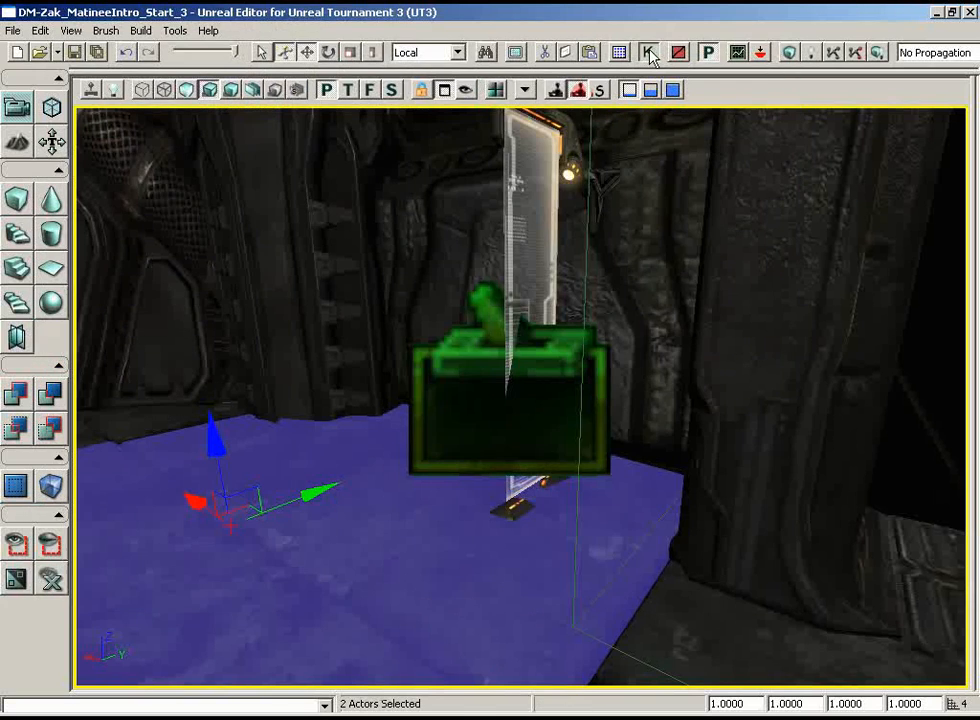
# Step: Reopen Kismet, break the Compare Bool's False link to Reverse, and duplicate the Bool action below the original without its link to Play
pyautogui.click(649, 53)
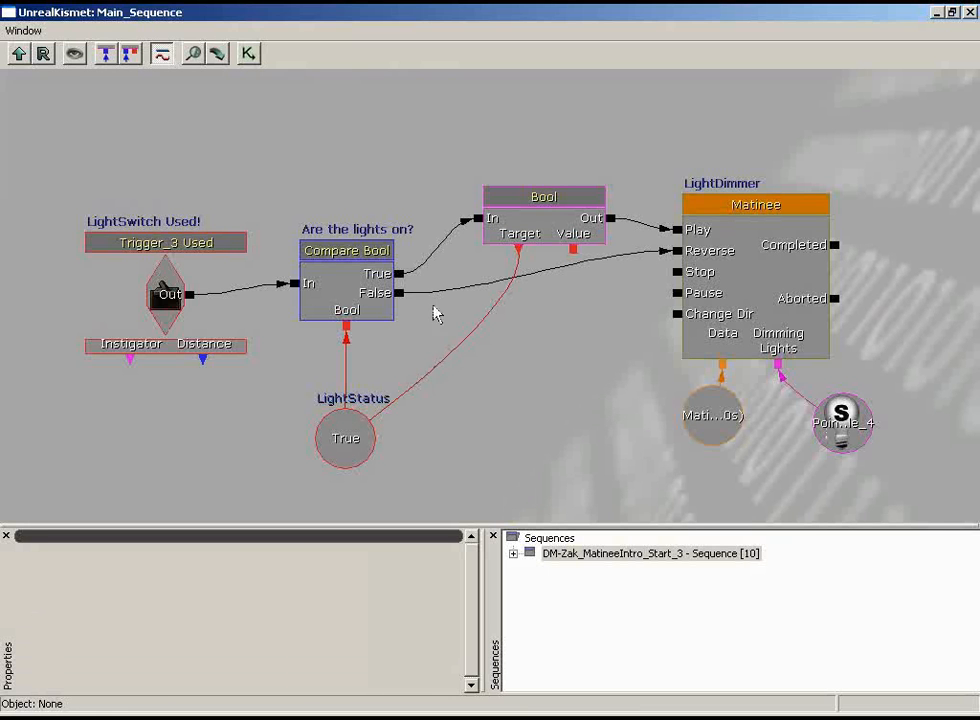
pyautogui.click(540, 220)
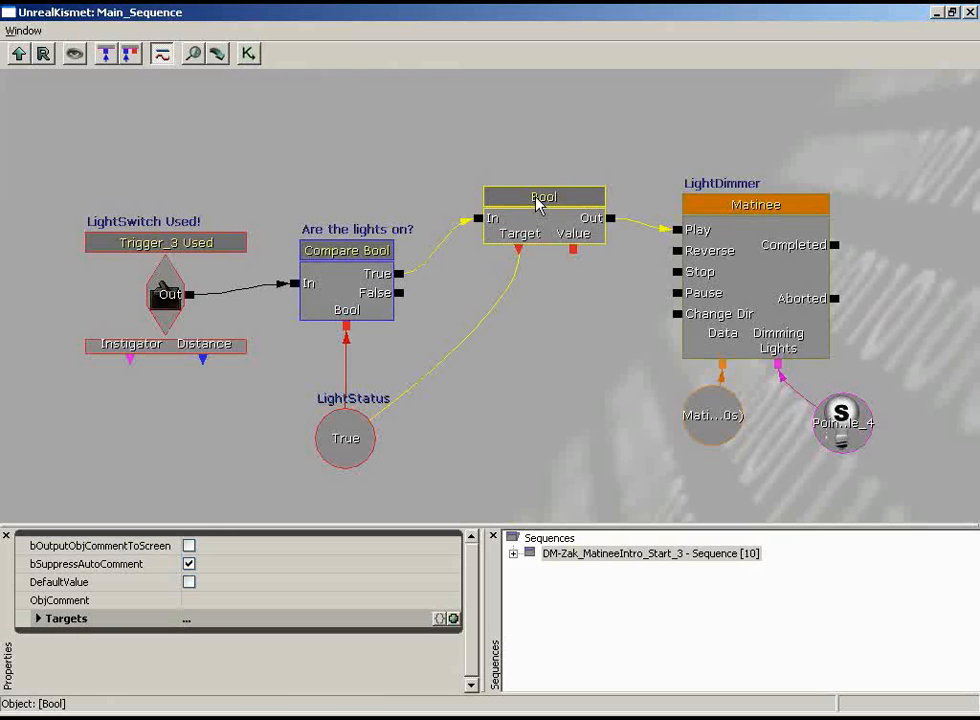
pyautogui.hotkey('ctrl', 'w')
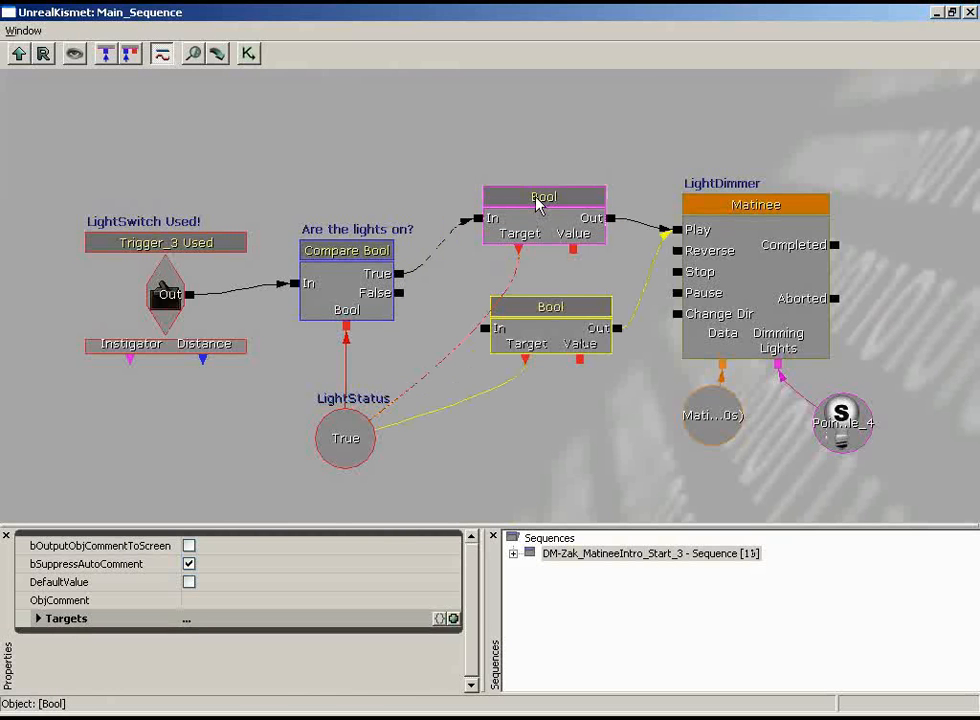
pyautogui.keyDown('ctrl'); pyautogui.moveTo(565, 347); pyautogui.dragTo(565, 329); pyautogui.keyUp('ctrl')
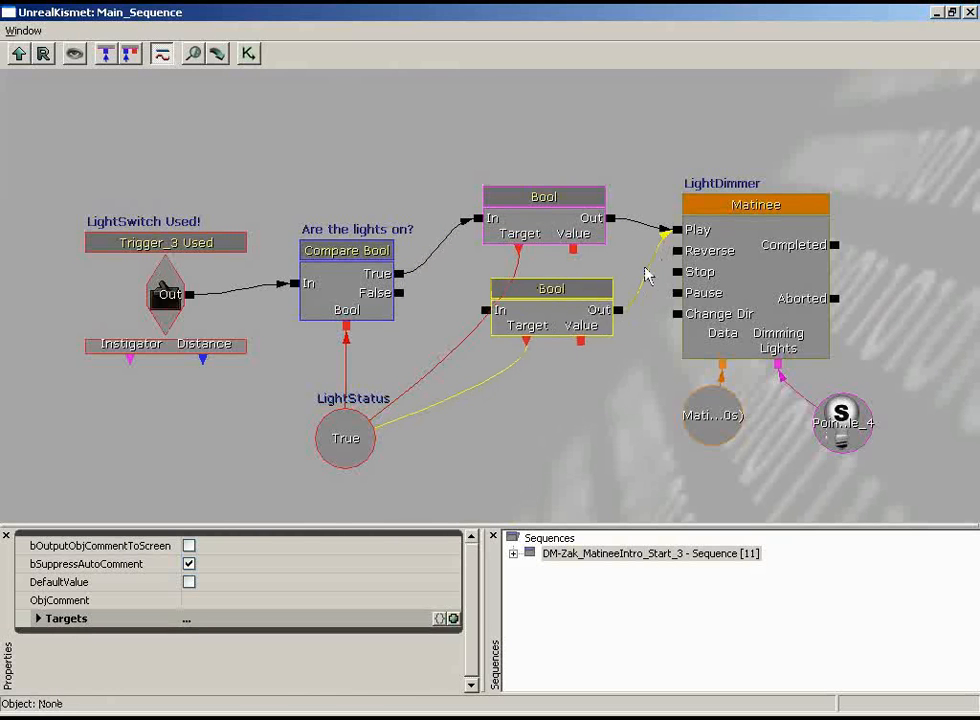
pyautogui.keyDown('alt'); pyautogui.click(619, 312); pyautogui.keyUp('alt')
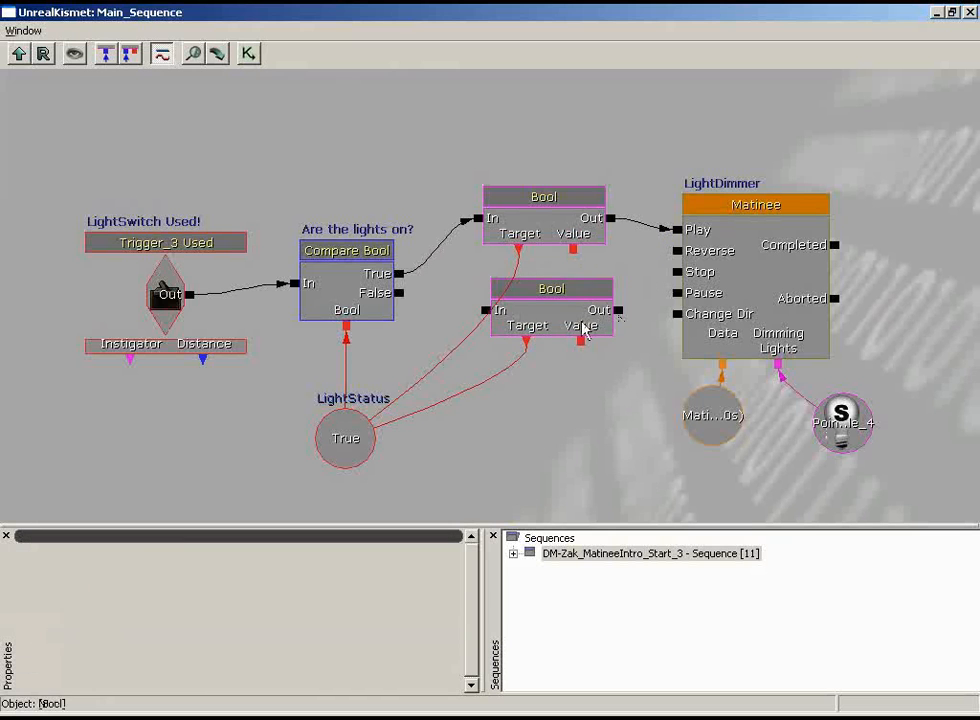
# Step: Route the Compare Bool's False output through the duplicated Bool action to the LightDimmer's Reverse, enable that action's DefaultValue, and close Kismet
pyautogui.moveTo(399, 298); pyautogui.dragTo(487, 311)
pyautogui.click(549, 313)
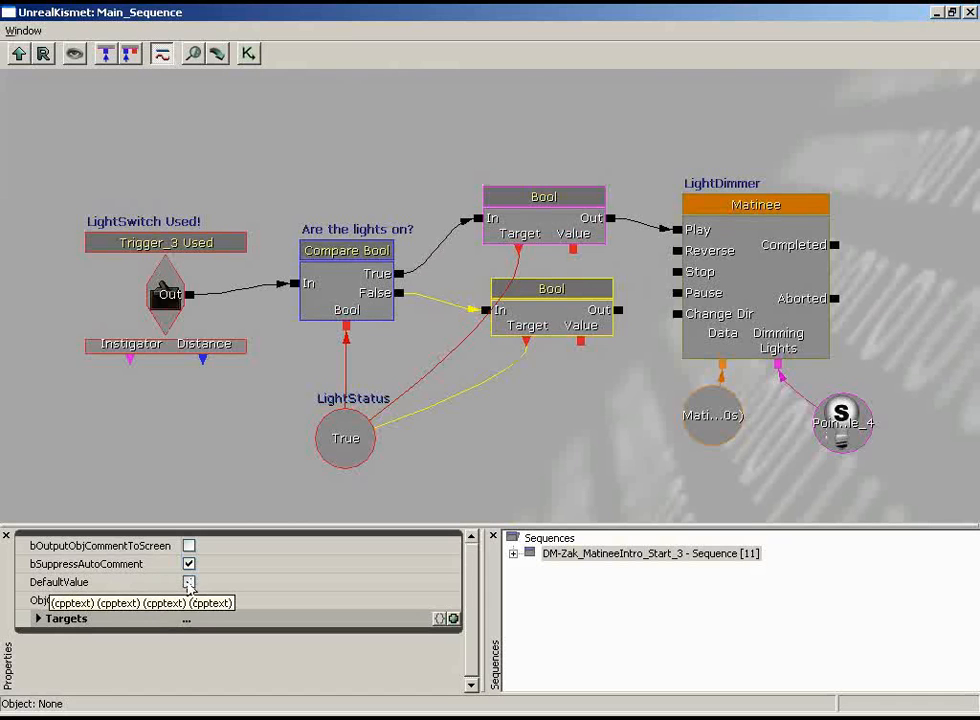
pyautogui.click(189, 582)
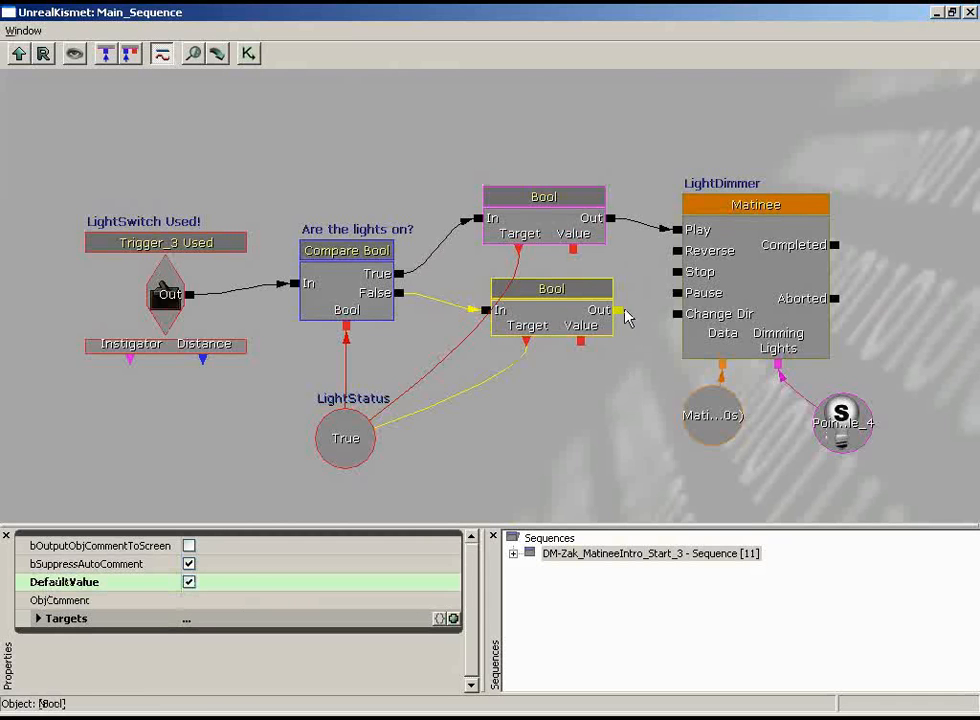
pyautogui.moveTo(619, 312); pyautogui.dragTo(679, 256)
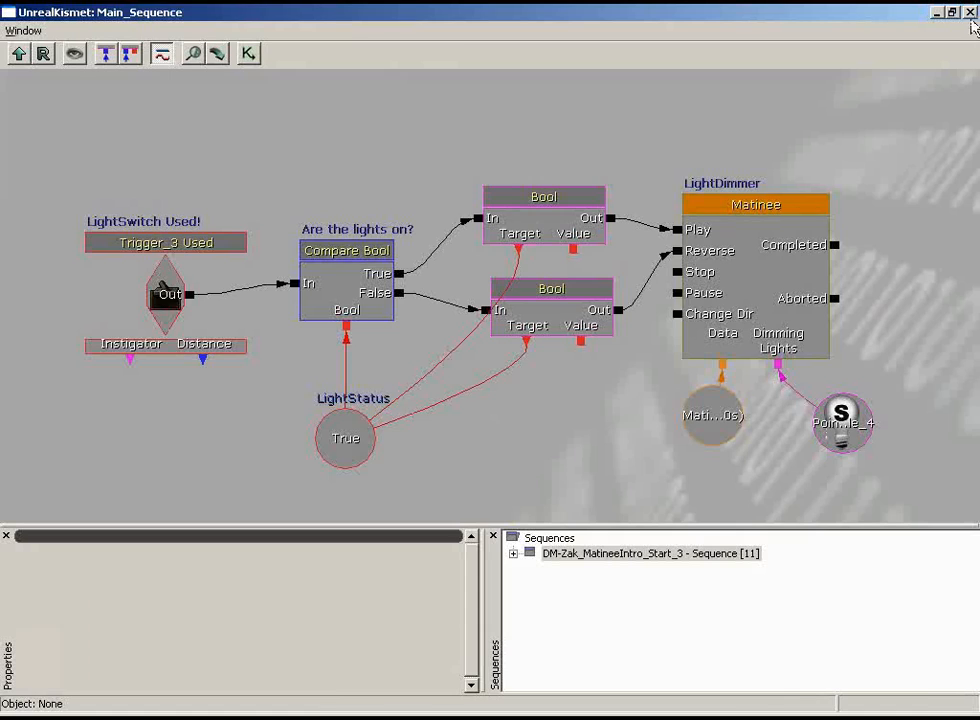
pyautogui.click(970, 13)
# Step: Playtest near the panel with both Bool actions wired, toggle the lights repeatedly with the switch, and exit
pyautogui.rightClick(213, 620)
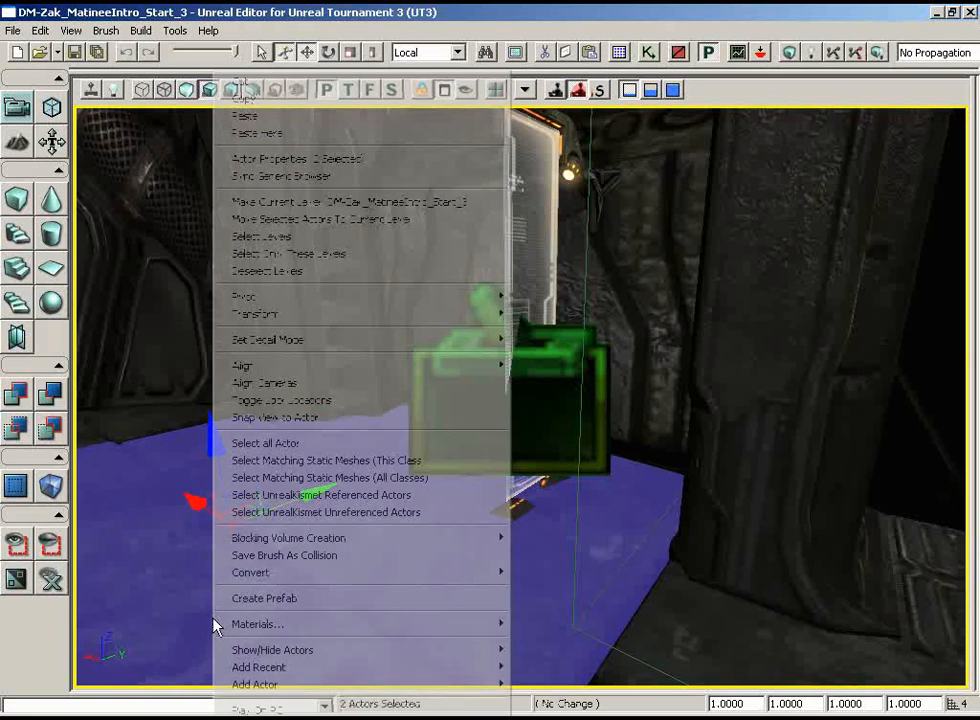
pyautogui.click(277, 709)
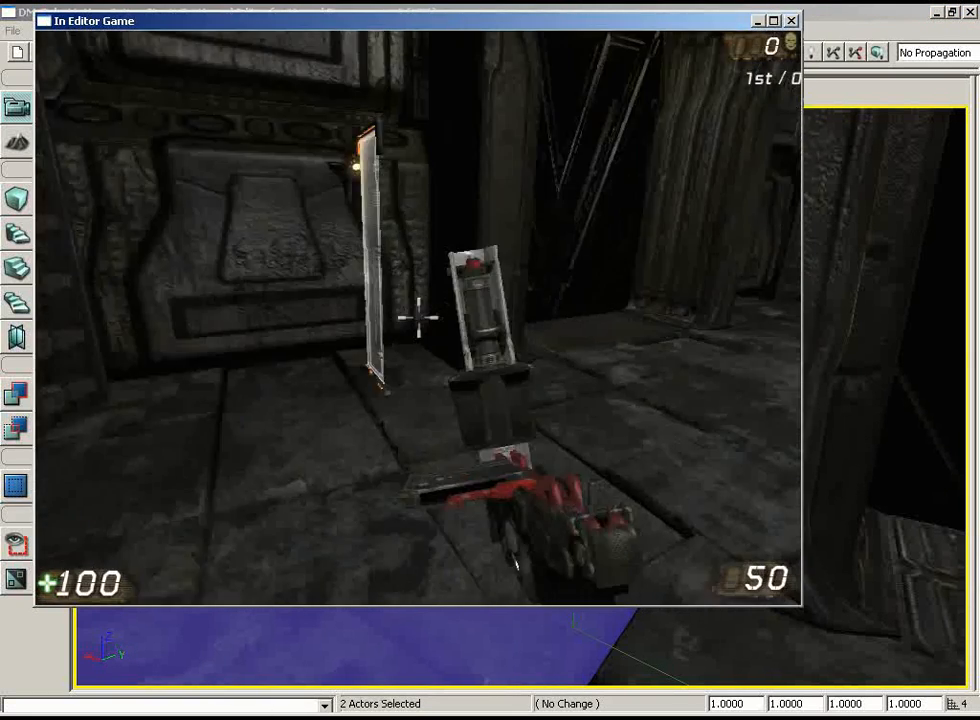
pyautogui.press('w')
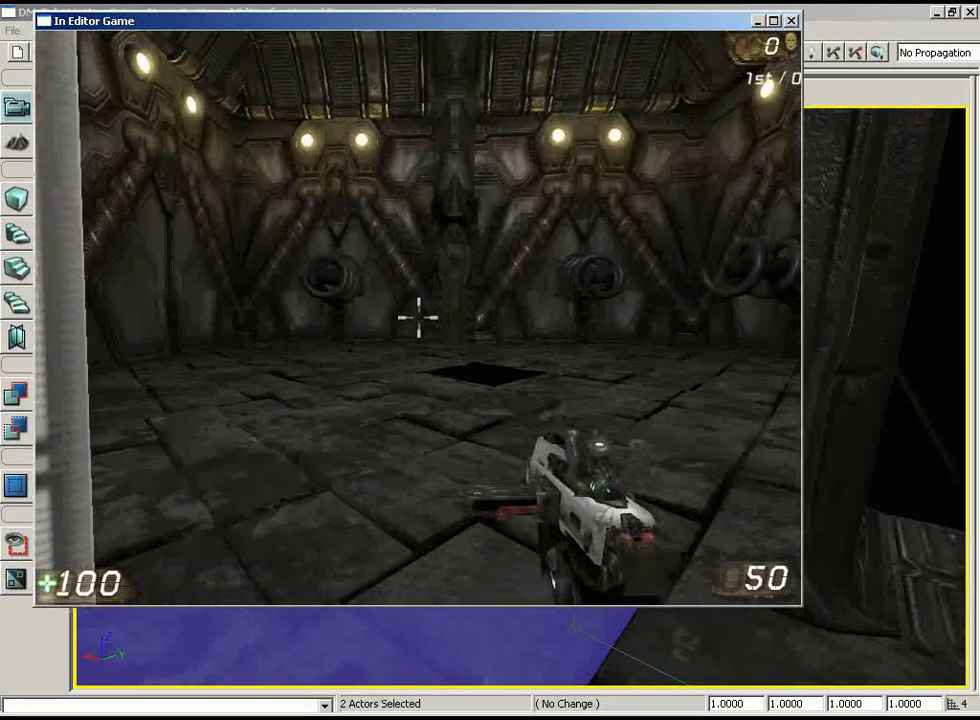
pyautogui.press('e')
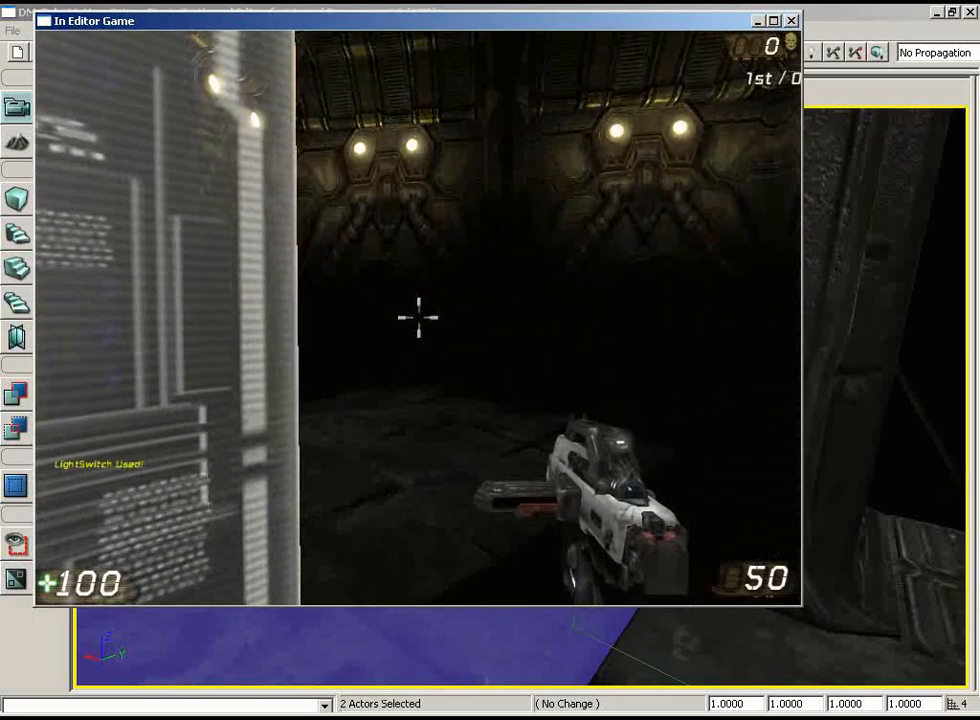
pyautogui.press('e')
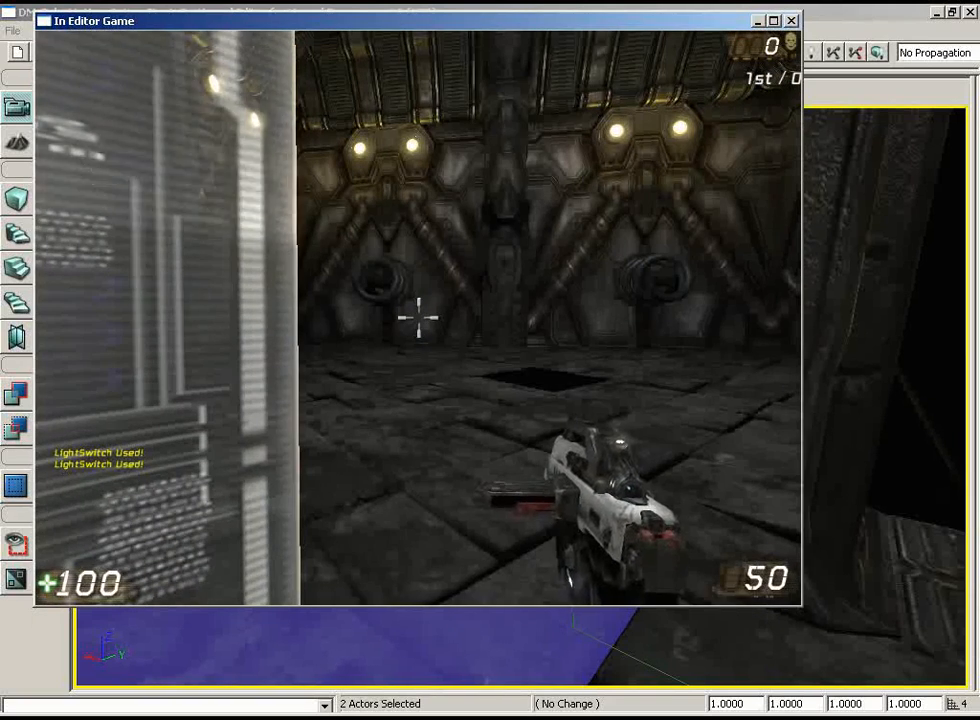
pyautogui.press('e')
pyautogui.press('e')
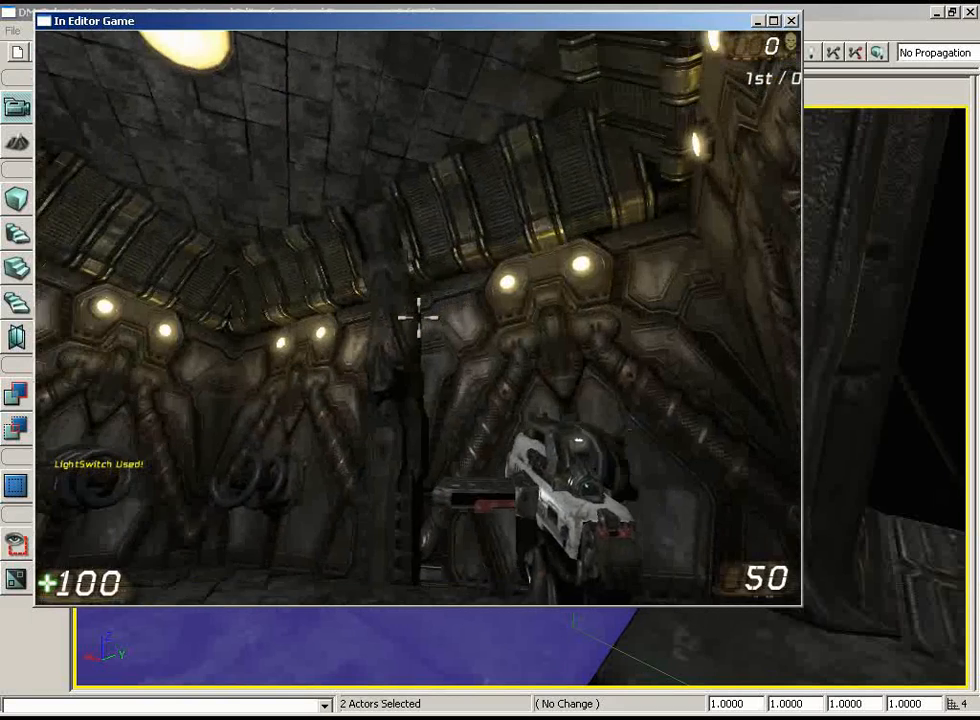
pyautogui.press('Escape')
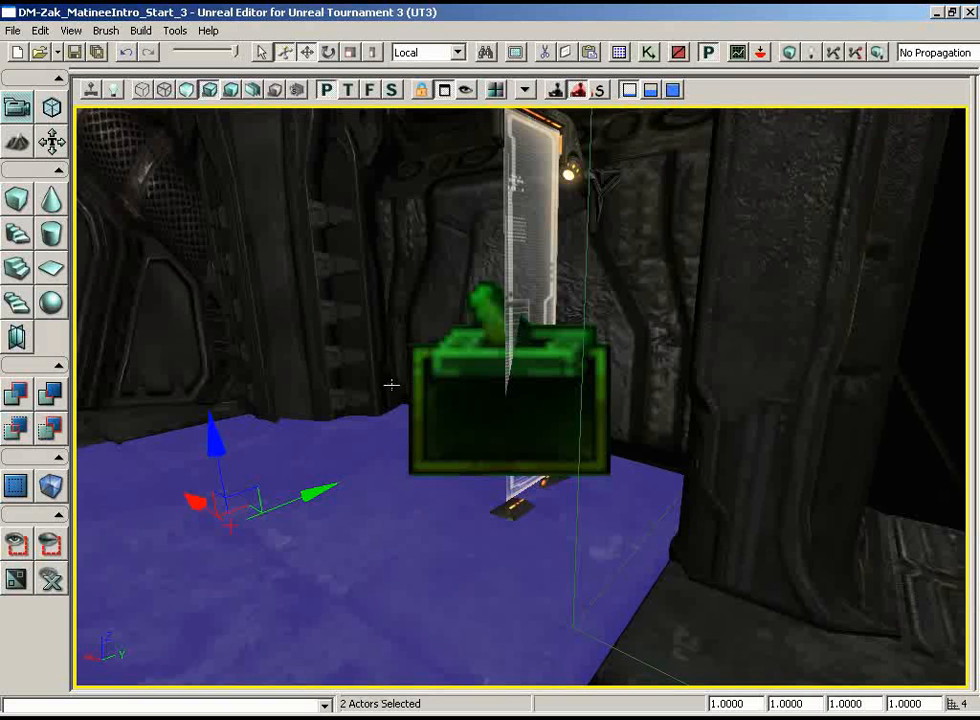
# Step: Reopen Kismet and examine the LightDimmer Matinee with its connected Bool actions and variables
pyautogui.click(648, 54)
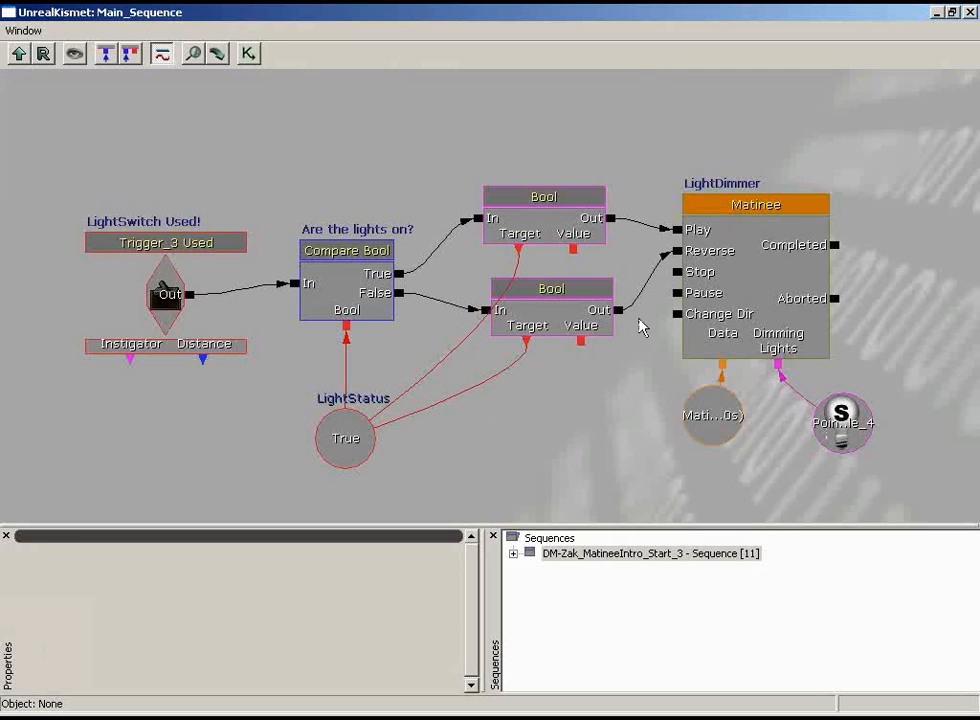
pyautogui.moveTo(639, 326); pyautogui.dragTo(511, 246)
pyautogui.scroll(-2, 619, 415)
pyautogui.scroll(2, 619, 415)
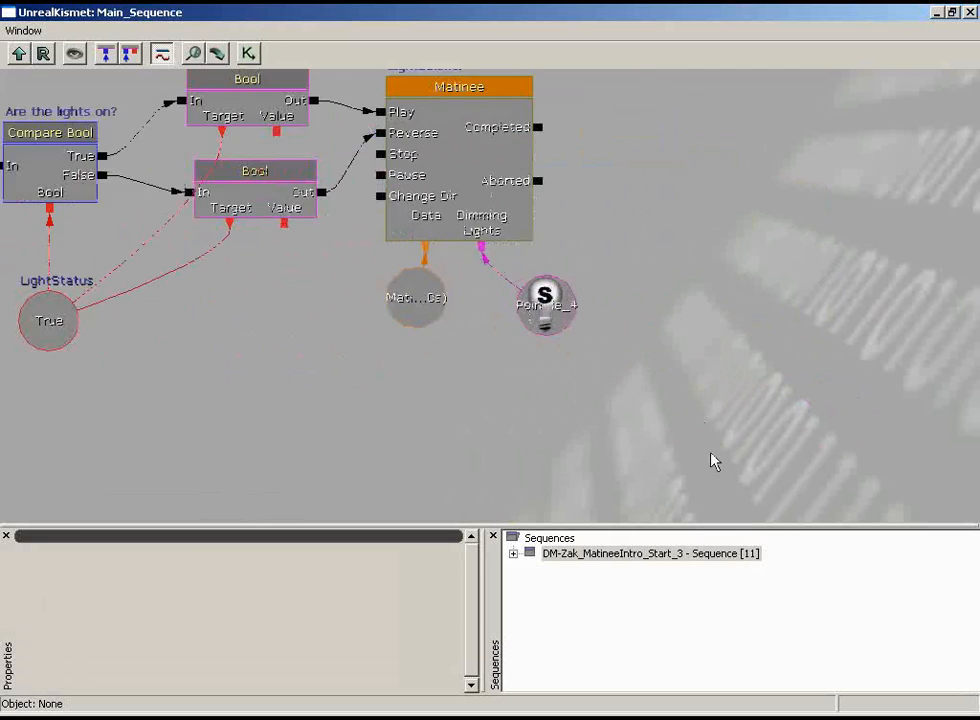
pyautogui.click(416, 232)
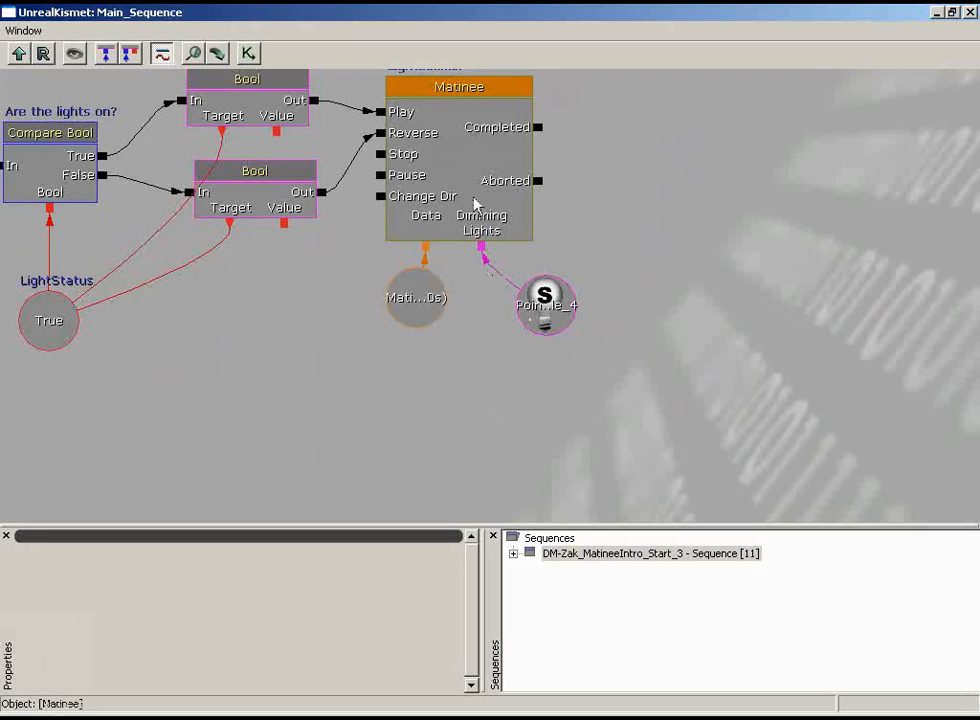
# Step: Close Kismet and set the viewport to selection-only mode so the wall lights cannot be moved
pyautogui.click(566, 119)
pyautogui.click(970, 14)
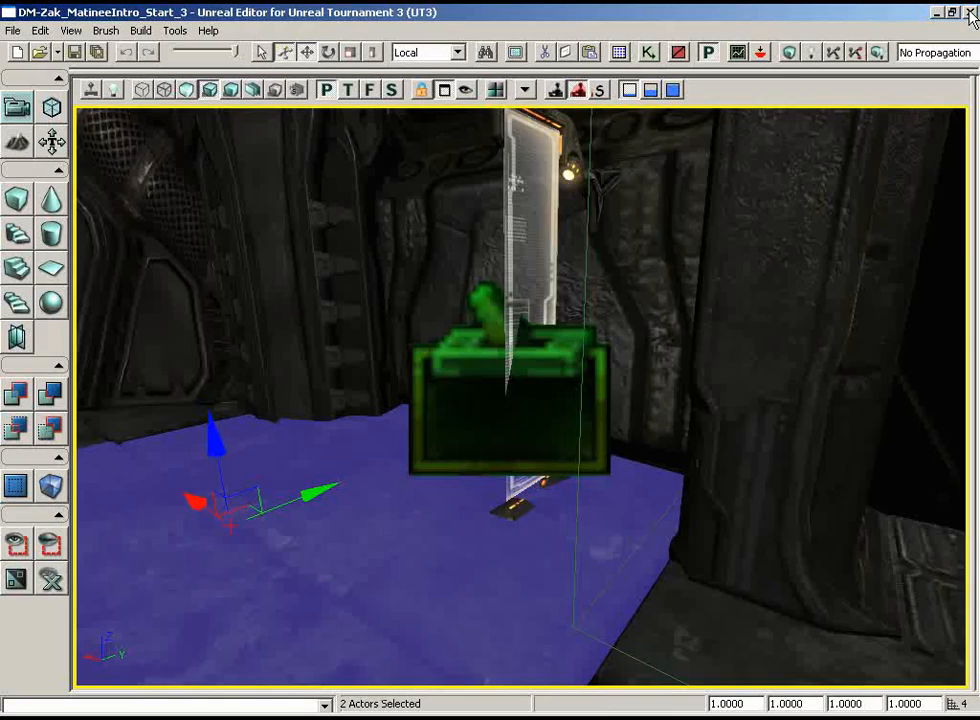
pyautogui.moveTo(714, 369); pyautogui.dragTo(366, 102, button='right')
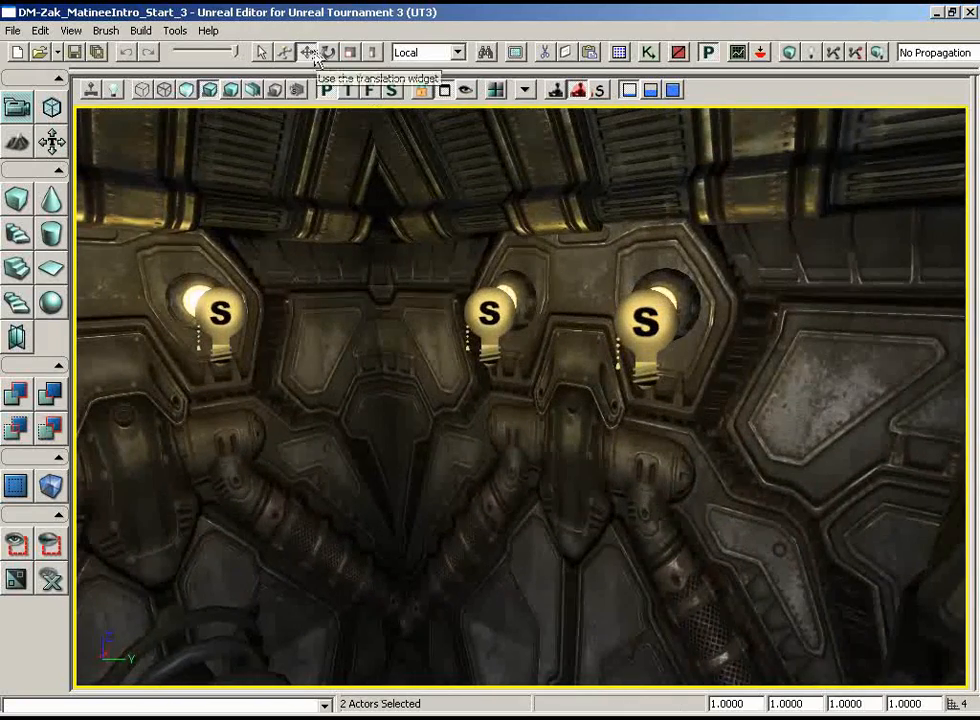
pyautogui.click(306, 52)
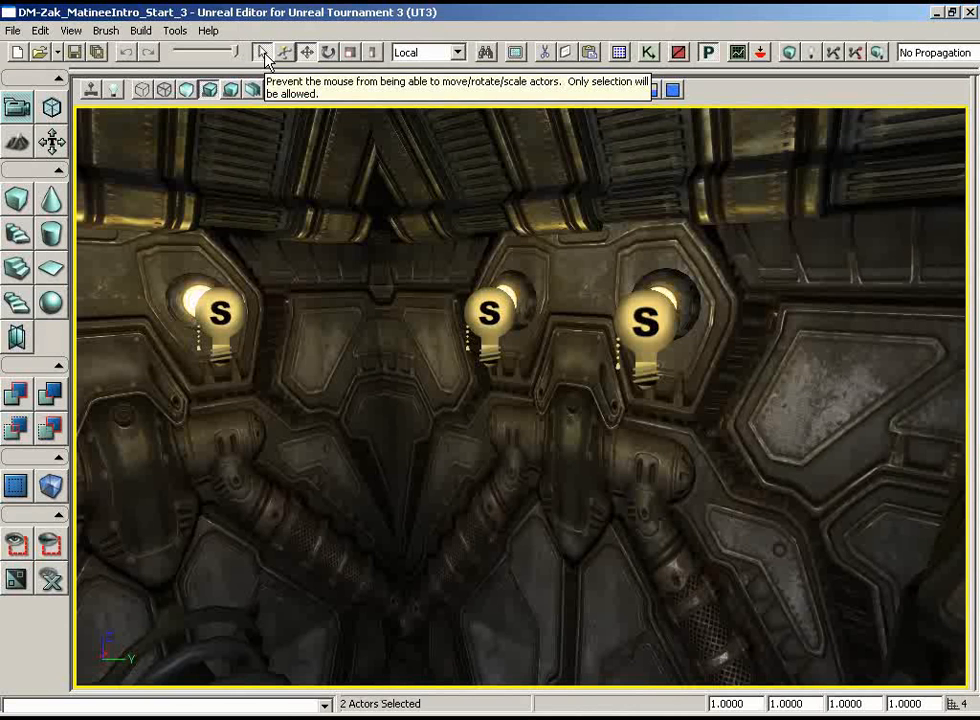
pyautogui.click(264, 56)
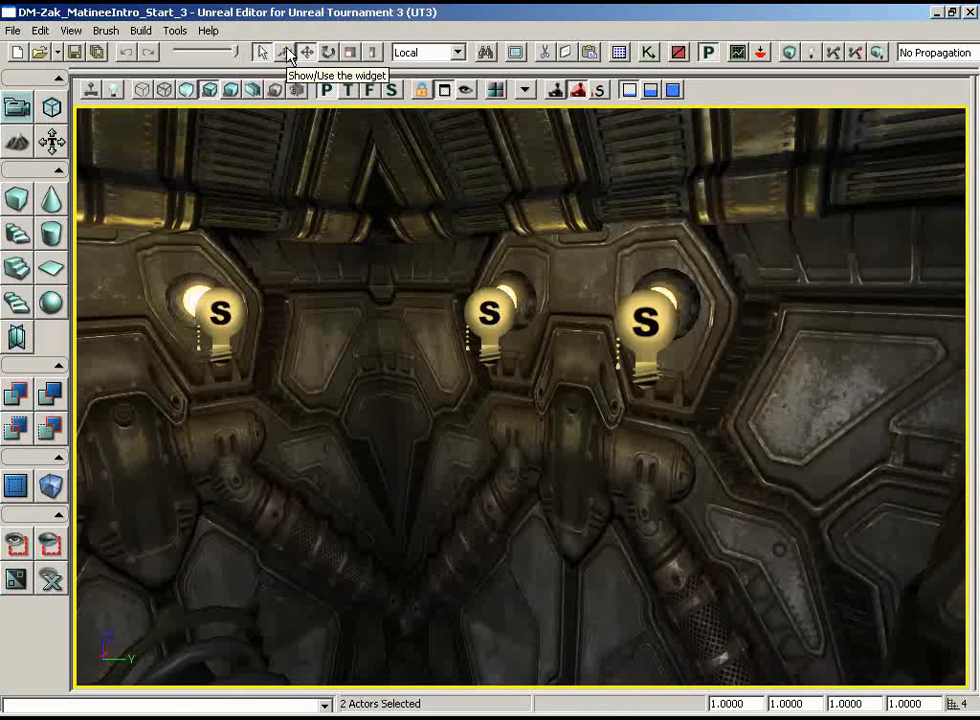
# Step: Select the first eight toggleable point lights along the room's wall as one multi-selection
pyautogui.click(632, 343)
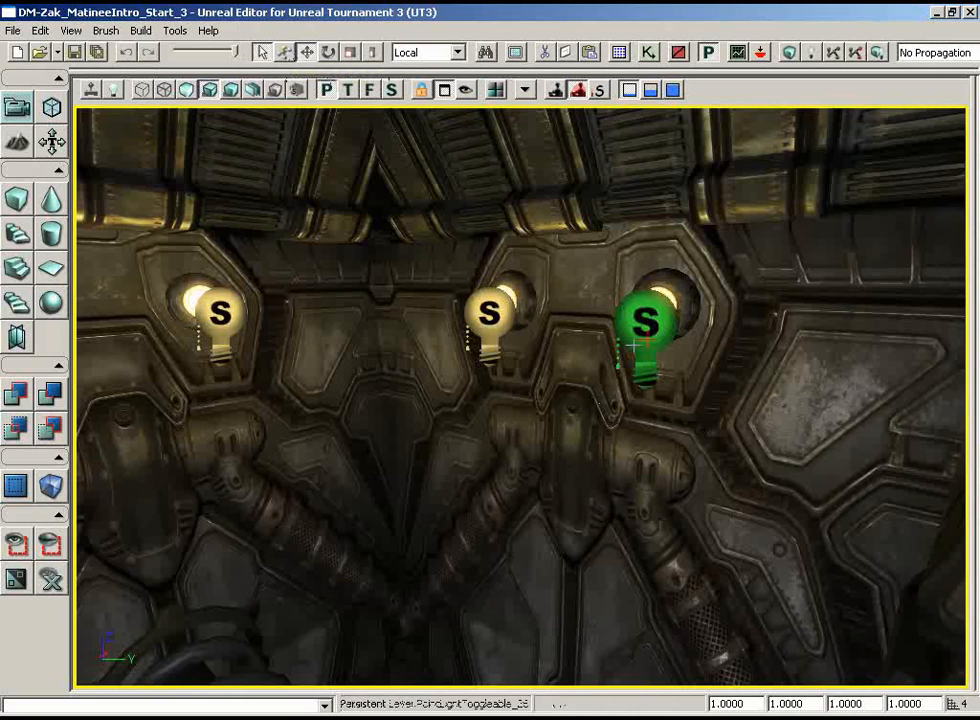
pyautogui.keyDown('ctrl'); pyautogui.click(500, 327); pyautogui.keyUp('ctrl')
pyautogui.moveTo(499, 437); pyautogui.dragTo(360, 415)
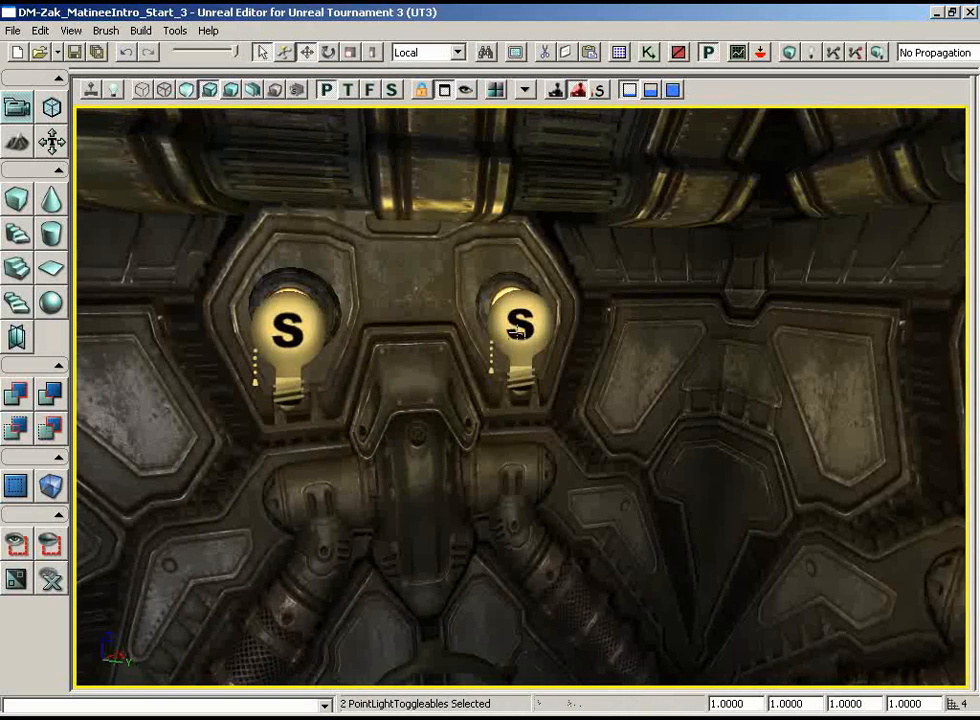
pyautogui.keyDown('ctrl'); pyautogui.click(518, 328); pyautogui.keyUp('ctrl')
pyautogui.keyDown('ctrl'); pyautogui.click(289, 326); pyautogui.keyUp('ctrl')
pyautogui.moveTo(289, 326); pyautogui.dragTo(30, 290)
pyautogui.keyDown('ctrl'); pyautogui.click(588, 338); pyautogui.keyUp('ctrl')
pyautogui.keyDown('ctrl'); pyautogui.click(547, 311); pyautogui.keyUp('ctrl')
pyautogui.moveTo(502, 444); pyautogui.dragTo(372, 235)
pyautogui.keyDown('ctrl'); pyautogui.click(465, 349); pyautogui.keyUp('ctrl')
pyautogui.keyDown('ctrl'); pyautogui.click(230, 332); pyautogui.keyUp('ctrl')
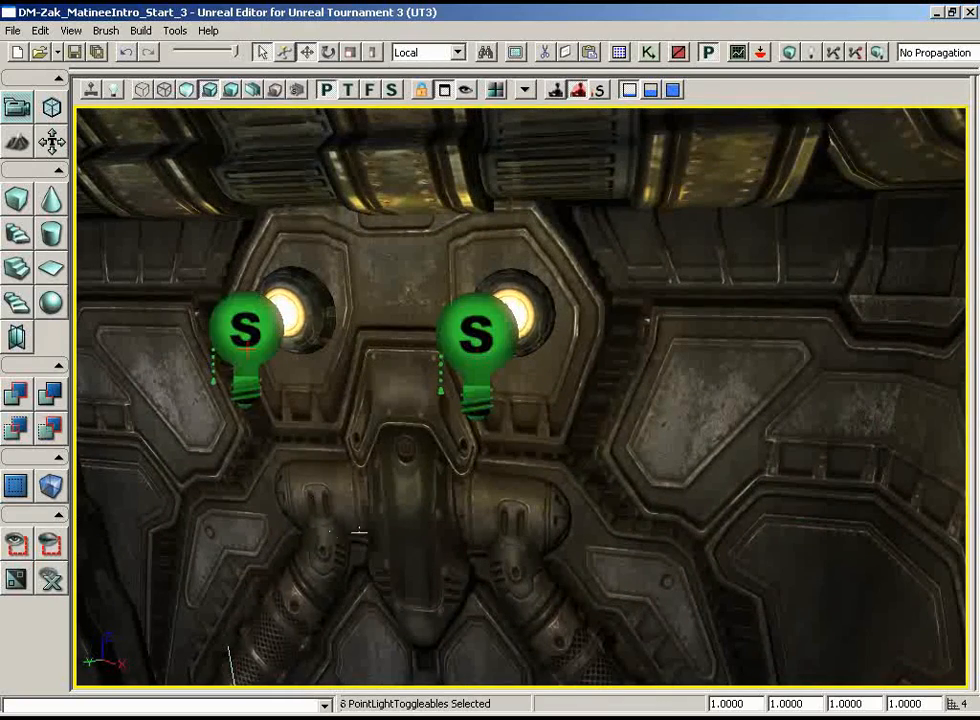
# Step: Extend the selection with the next eight toggleable point lights around the room's wall
pyautogui.moveTo(357, 532); pyautogui.dragTo(411, 502)
pyautogui.keyDown('ctrl'); pyautogui.click(527, 332); pyautogui.keyUp('ctrl')
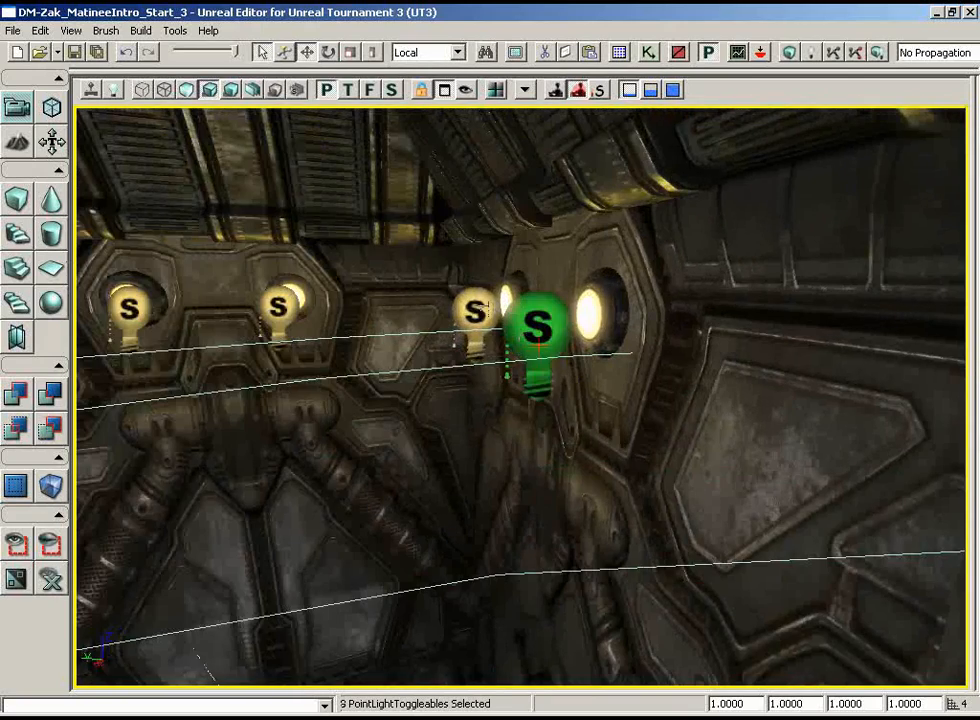
pyautogui.keyDown('ctrl'); pyautogui.click(475, 311); pyautogui.keyUp('ctrl')
pyautogui.moveTo(486, 453); pyautogui.dragTo(256, 323)
pyautogui.keyDown('ctrl'); pyautogui.click(620, 330); pyautogui.keyUp('ctrl')
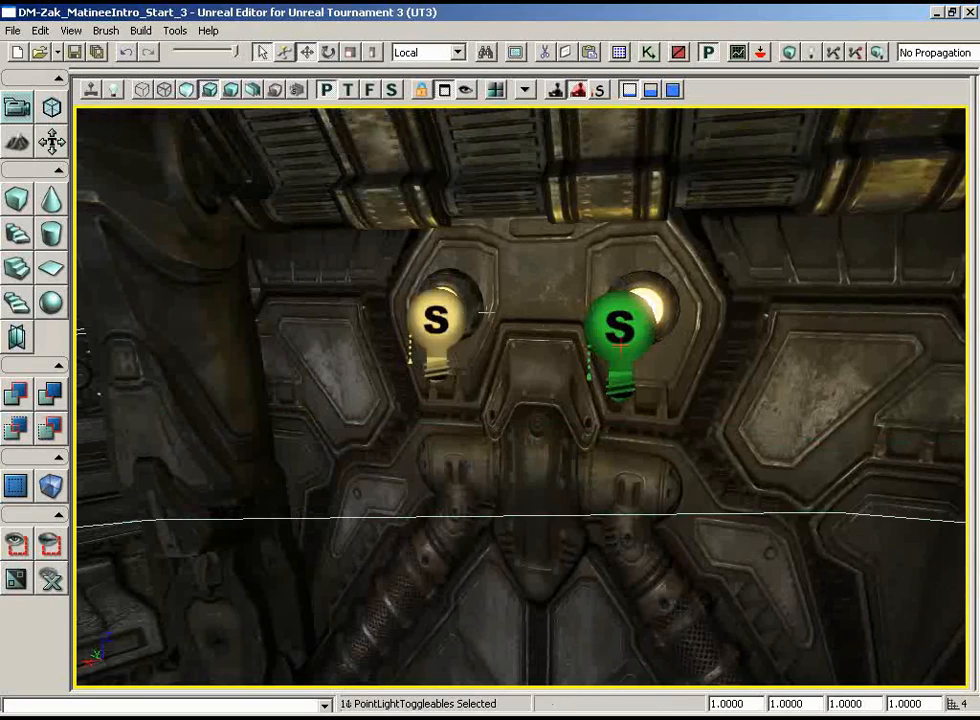
pyautogui.keyDown('ctrl'); pyautogui.click(444, 312); pyautogui.keyUp('ctrl')
pyautogui.moveTo(481, 506); pyautogui.dragTo(168, 105)
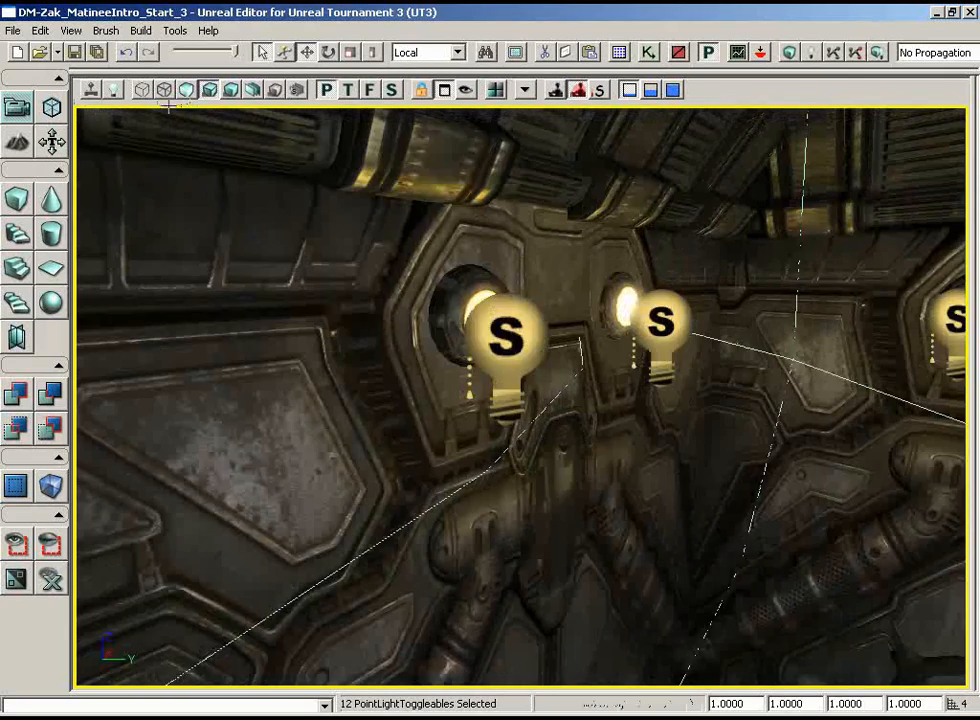
pyautogui.keyDown('ctrl'); pyautogui.click(512, 326); pyautogui.keyUp('ctrl')
pyautogui.keyDown('ctrl'); pyautogui.click(661, 314); pyautogui.keyUp('ctrl')
pyautogui.moveTo(686, 456); pyautogui.dragTo(800, 390)
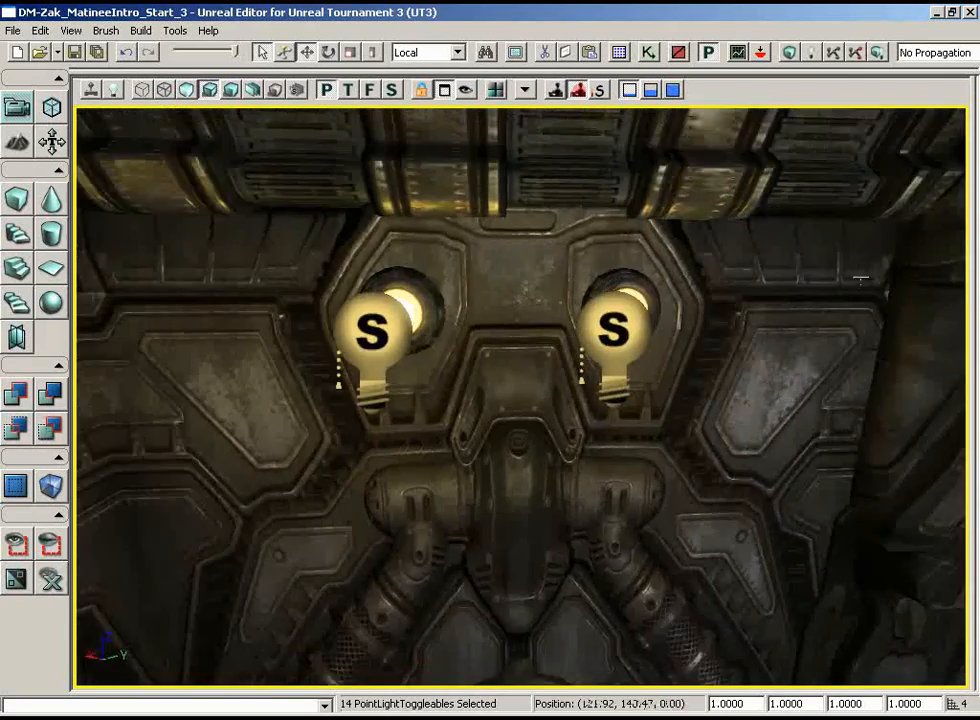
pyautogui.keyDown('ctrl'); pyautogui.click(374, 341); pyautogui.keyUp('ctrl')
pyautogui.keyDown('ctrl'); pyautogui.click(606, 316); pyautogui.keyUp('ctrl')
# Step: Add the remaining toggleable wall lights to the selection, leaving out the central light below the ceiling lamp
pyautogui.moveTo(643, 514); pyautogui.dragTo(547, 443)
pyautogui.keyDown('ctrl'); pyautogui.click(508, 315); pyautogui.keyUp('ctrl')
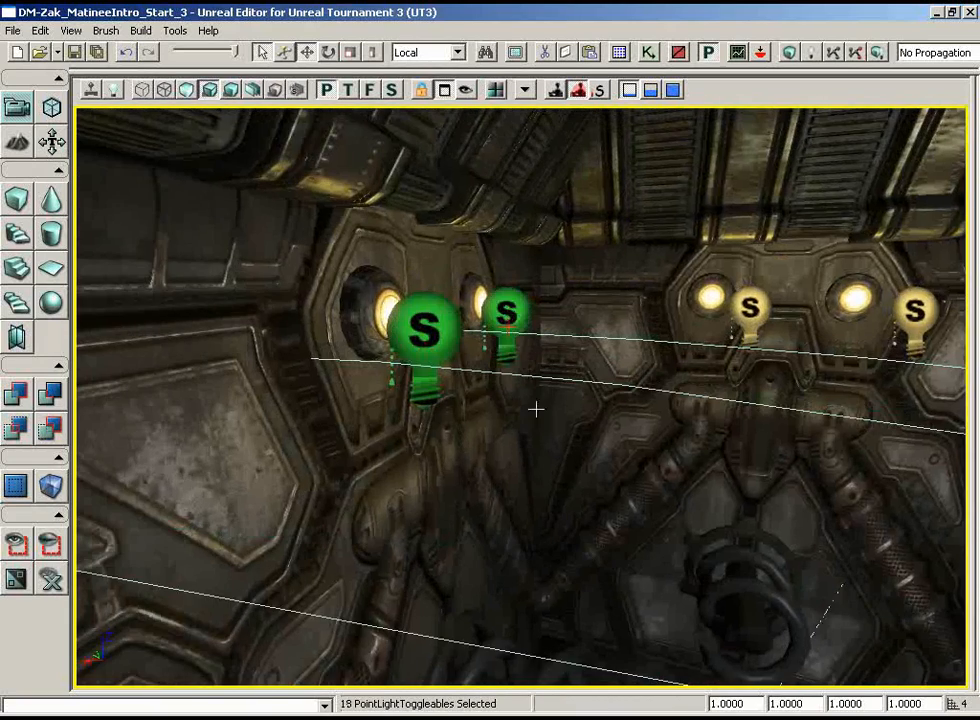
pyautogui.moveTo(536, 409); pyautogui.dragTo(676, 390)
pyautogui.keyDown('ctrl'); pyautogui.click(450, 331); pyautogui.keyUp('ctrl')
pyautogui.keyDown('ctrl'); pyautogui.click(618, 319); pyautogui.keyUp('ctrl')
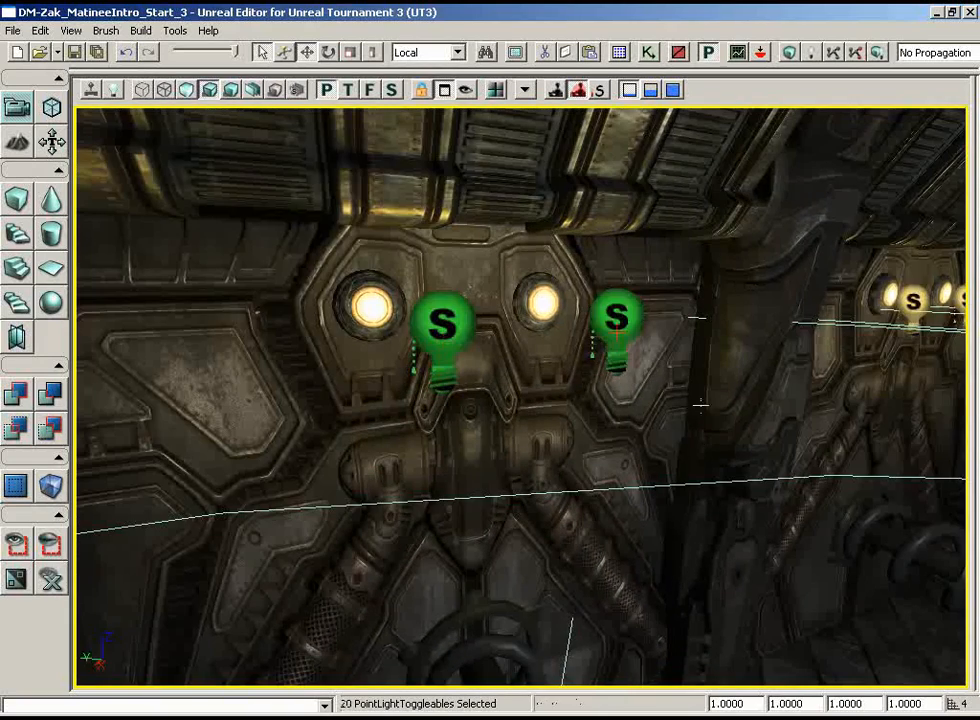
pyautogui.moveTo(701, 452); pyautogui.dragTo(947, 157)
pyautogui.keyDown('ctrl'); pyautogui.click(381, 322); pyautogui.keyUp('ctrl')
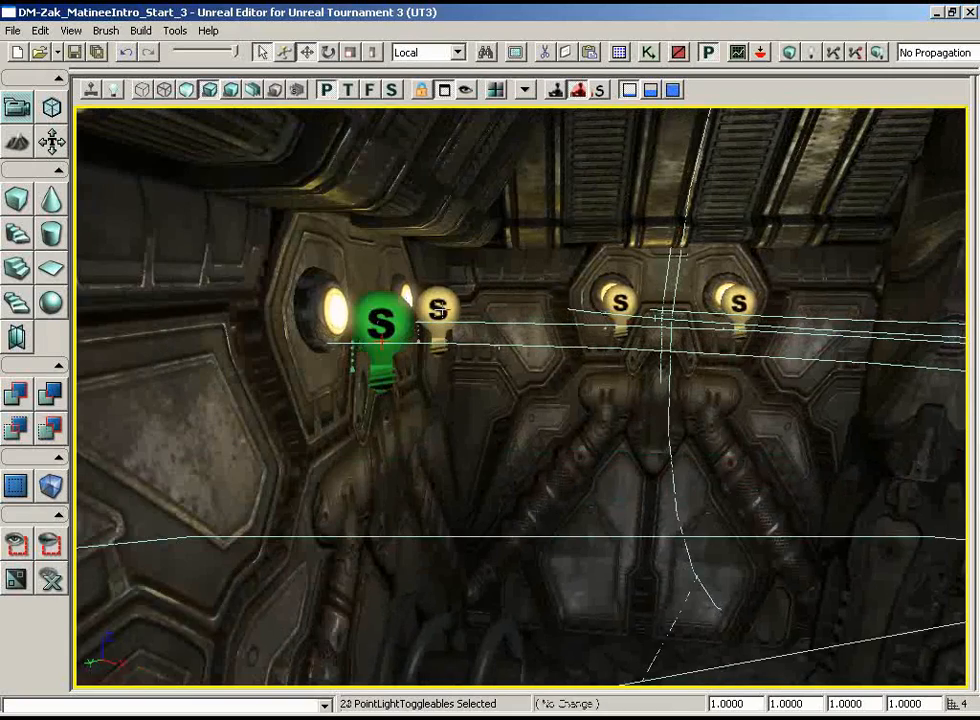
pyautogui.keyDown('ctrl'); pyautogui.click(438, 309); pyautogui.keyUp('ctrl')
pyautogui.moveTo(438, 309); pyautogui.dragTo(357, 355)
pyautogui.keyDown('ctrl'); pyautogui.click(357, 355); pyautogui.keyUp('ctrl')
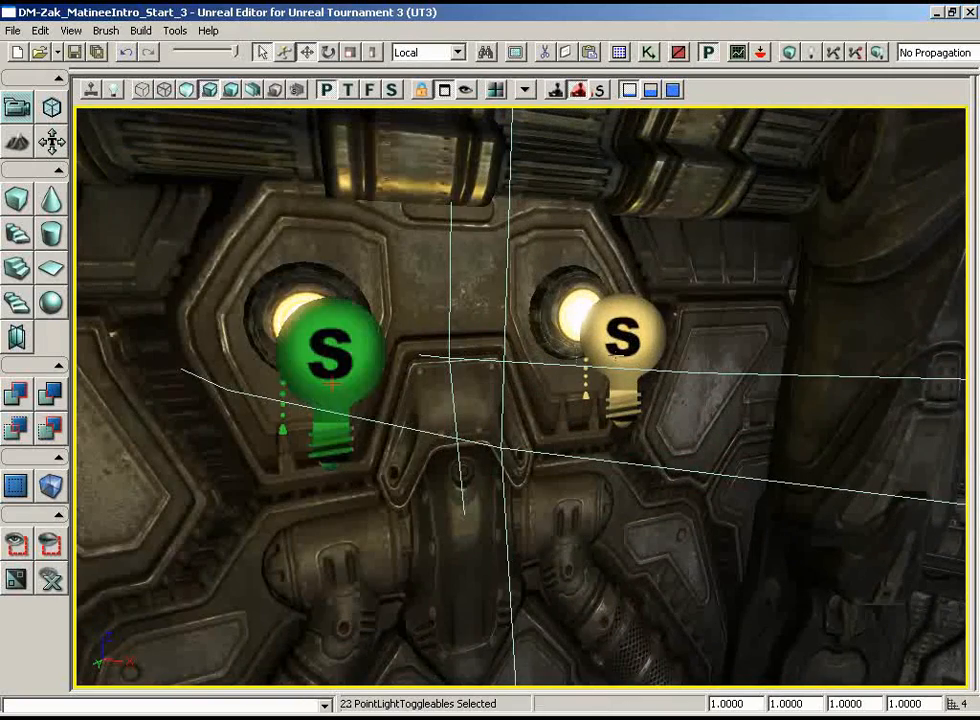
pyautogui.keyDown('ctrl'); pyautogui.click(622, 338); pyautogui.keyUp('ctrl')
pyautogui.moveTo(622, 338); pyautogui.dragTo(955, 420)
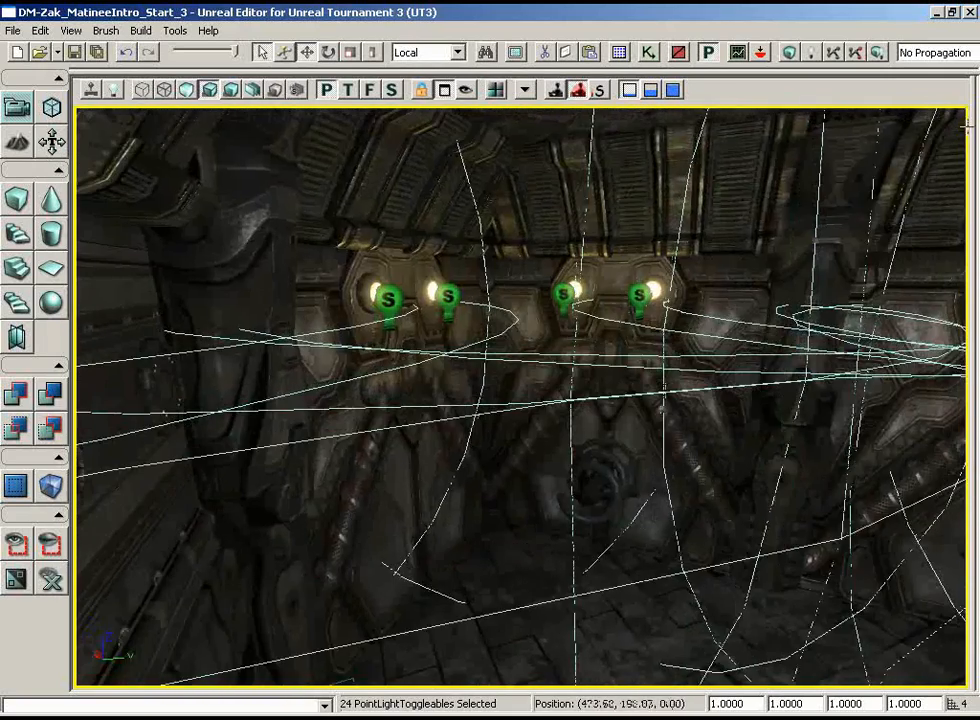
pyautogui.moveTo(614, 500); pyautogui.dragTo(840, 380, button='right')
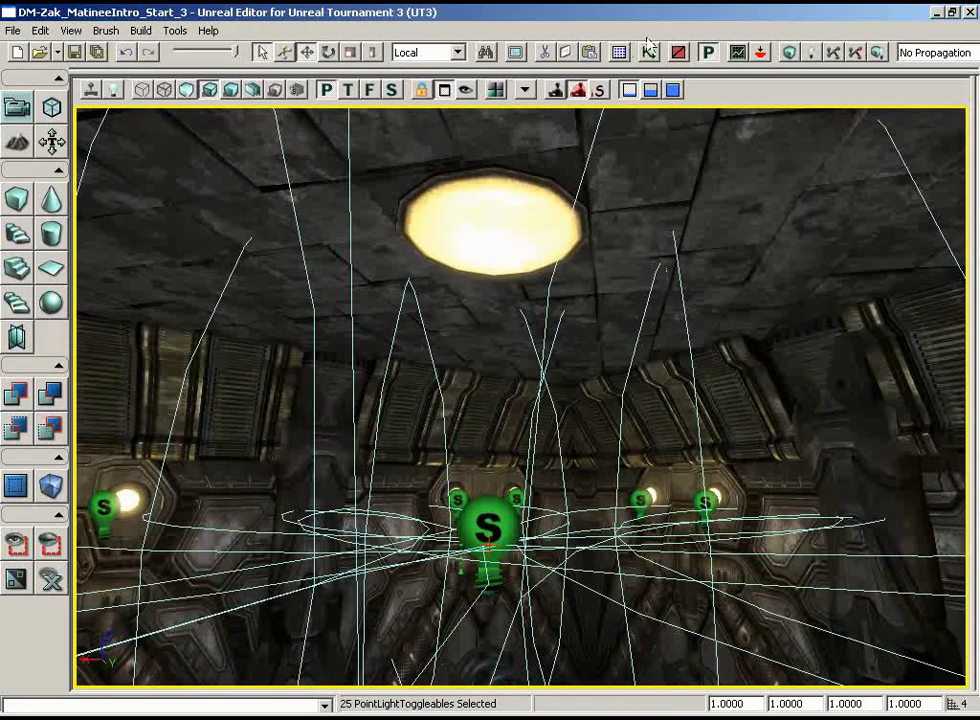
pyautogui.moveTo(645, 328); pyautogui.dragTo(738, 401)
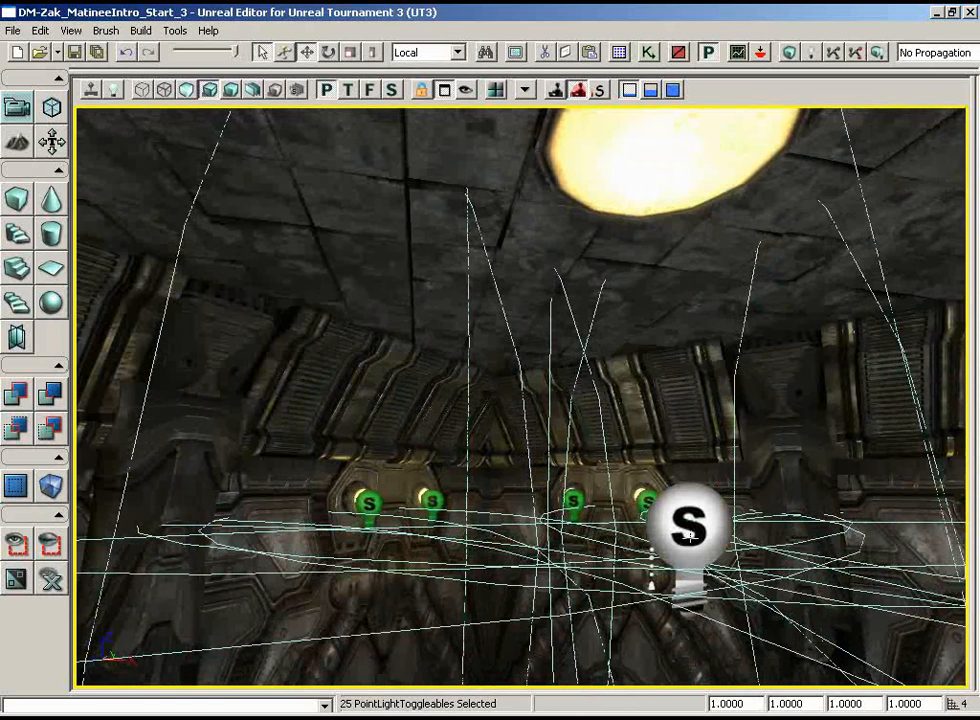
# Step: Reopen Kismet and create object variables from the selected point lights on the LightDimmer's Dimming Lights connector
pyautogui.click(649, 52)
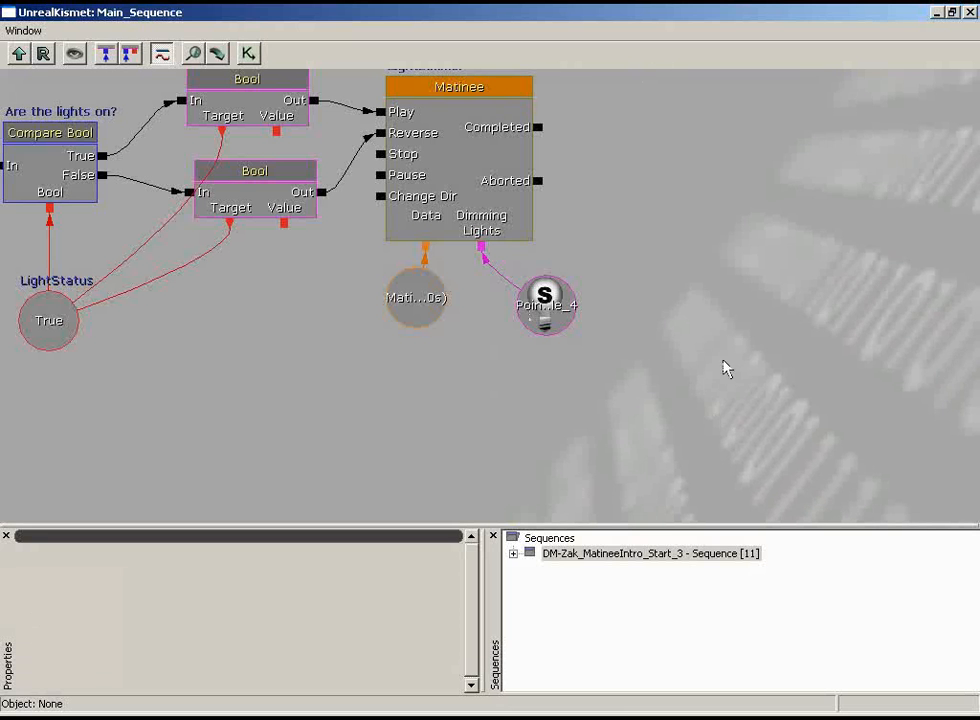
pyautogui.rightClick(659, 244)
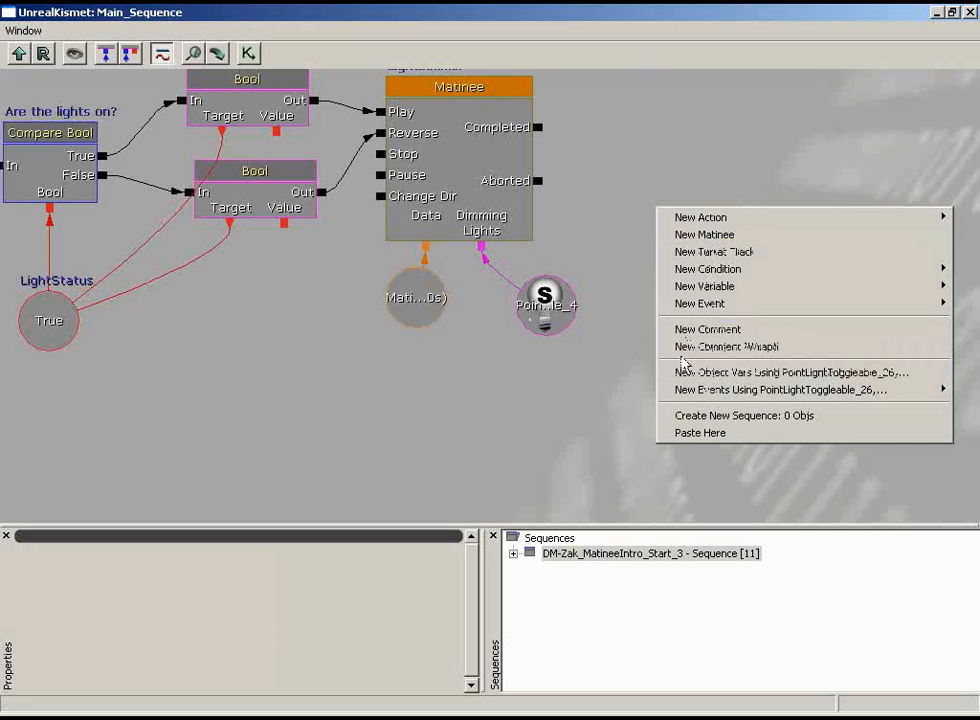
pyautogui.rightClick(483, 248)
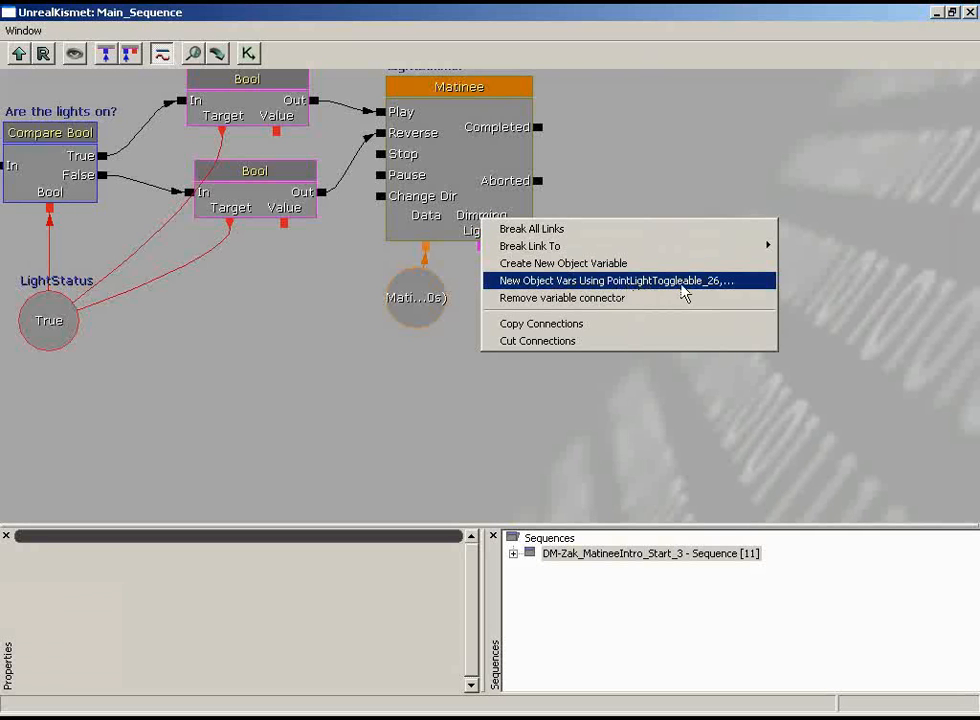
pyautogui.click(681, 283)
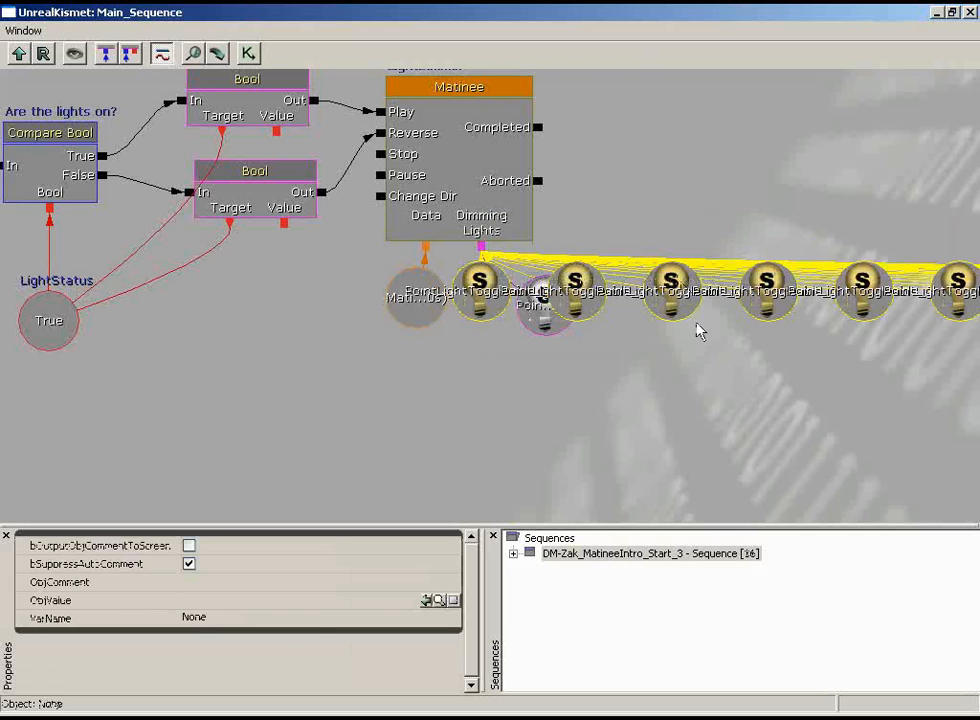
pyautogui.moveTo(697, 325); pyautogui.dragTo(172, 323)
pyautogui.scroll(-5, 927, 219)
pyautogui.scroll(5, 923, 162)
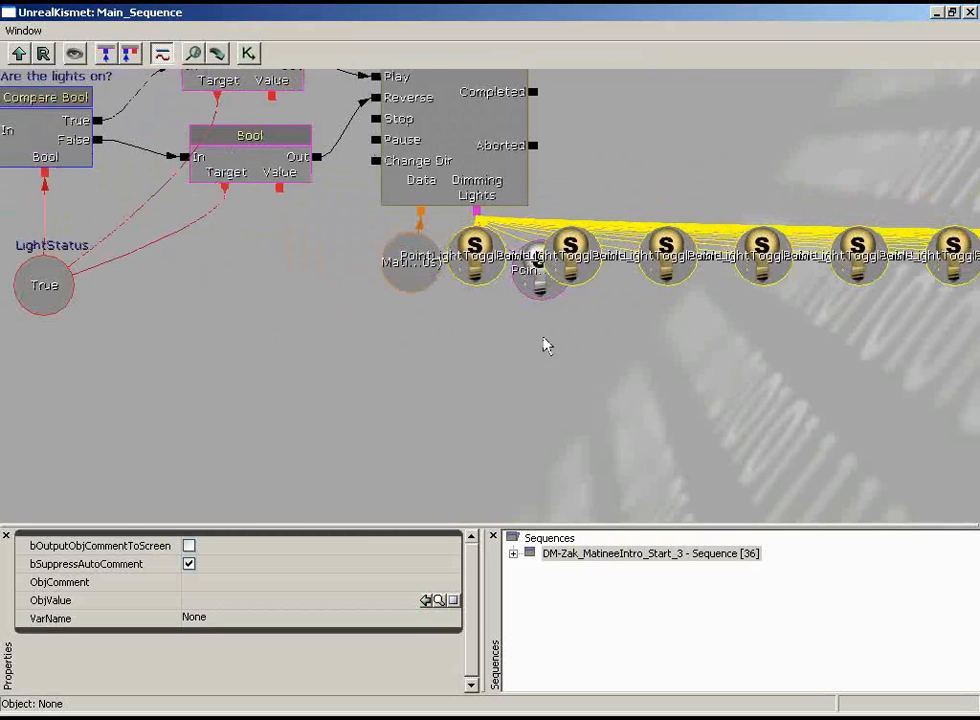
pyautogui.click(591, 345)
pyautogui.moveTo(733, 381); pyautogui.dragTo(468, 313)
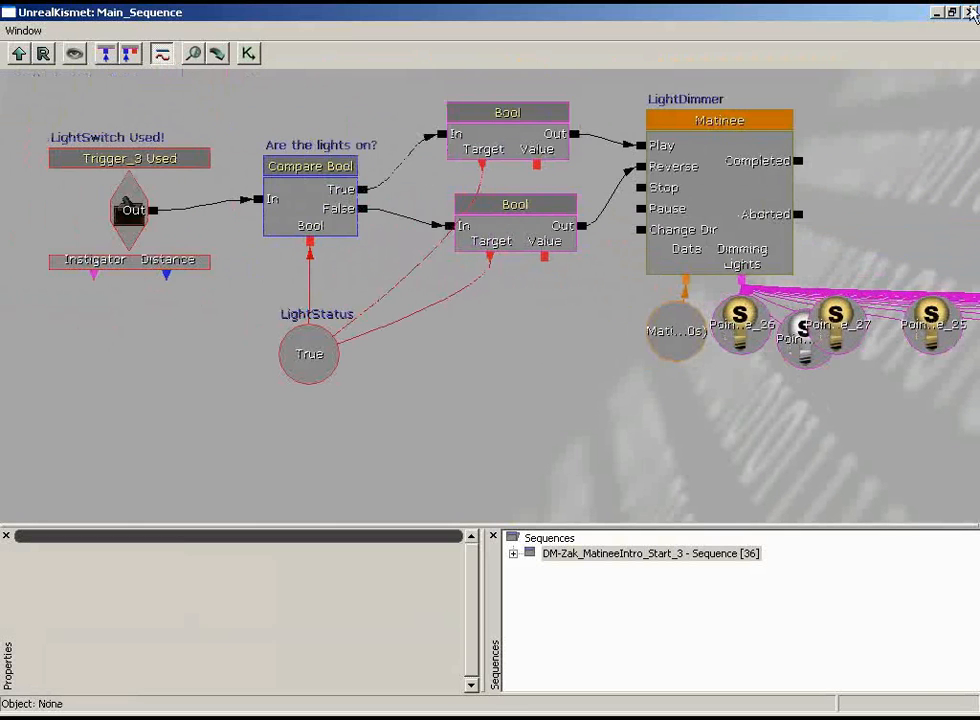
# Step: Close Kismet and deselect all actors in the level
pyautogui.click(972, 14)
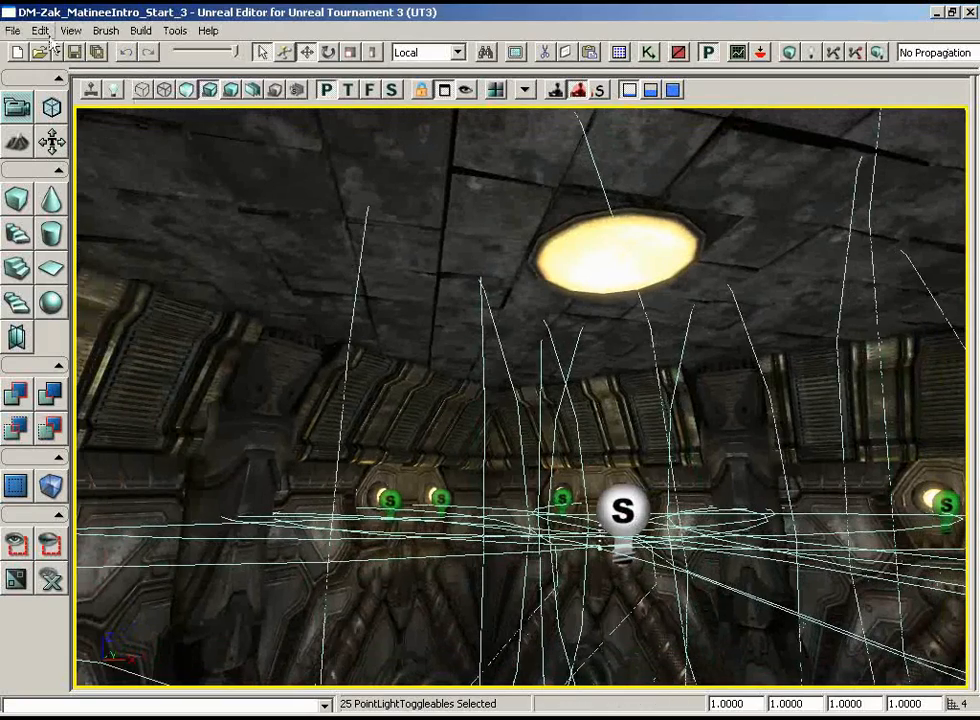
pyautogui.click(40, 30)
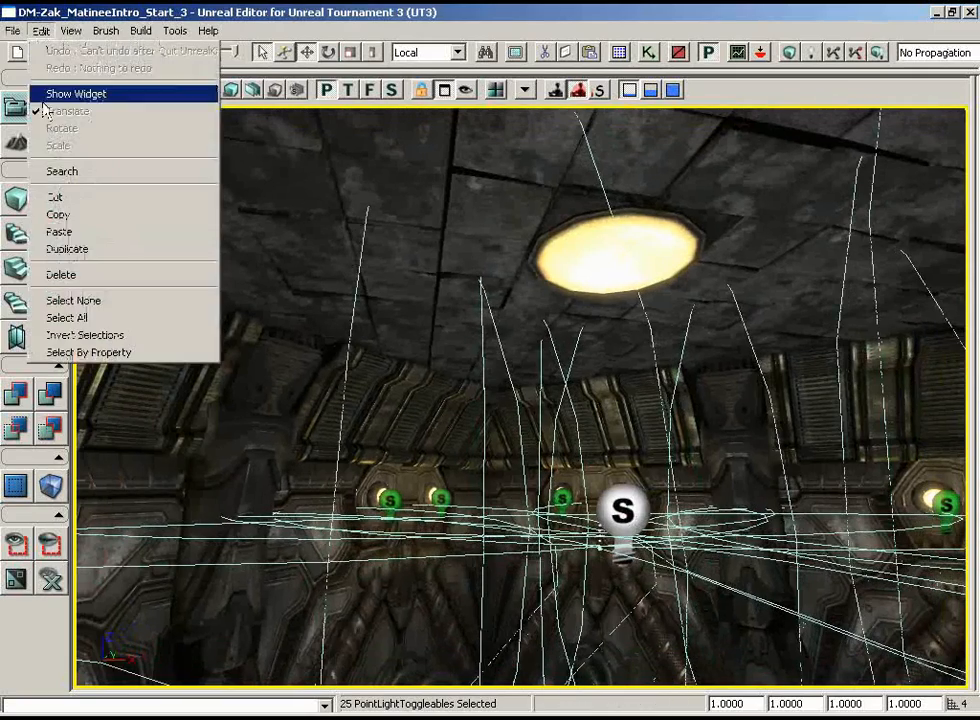
pyautogui.click(100, 300)
# Step: Play the level from the room's floor and use the door-panel light switch repeatedly to test dimming all the wall lights
pyautogui.moveTo(481, 430); pyautogui.dragTo(507, 437, button='right')
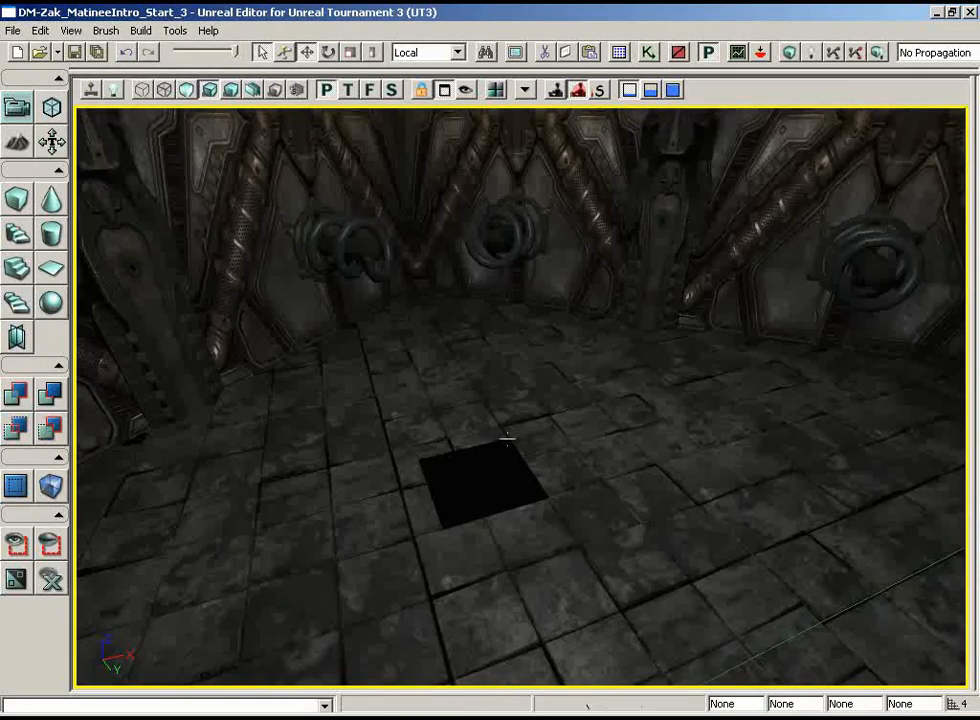
pyautogui.rightClick(639, 424)
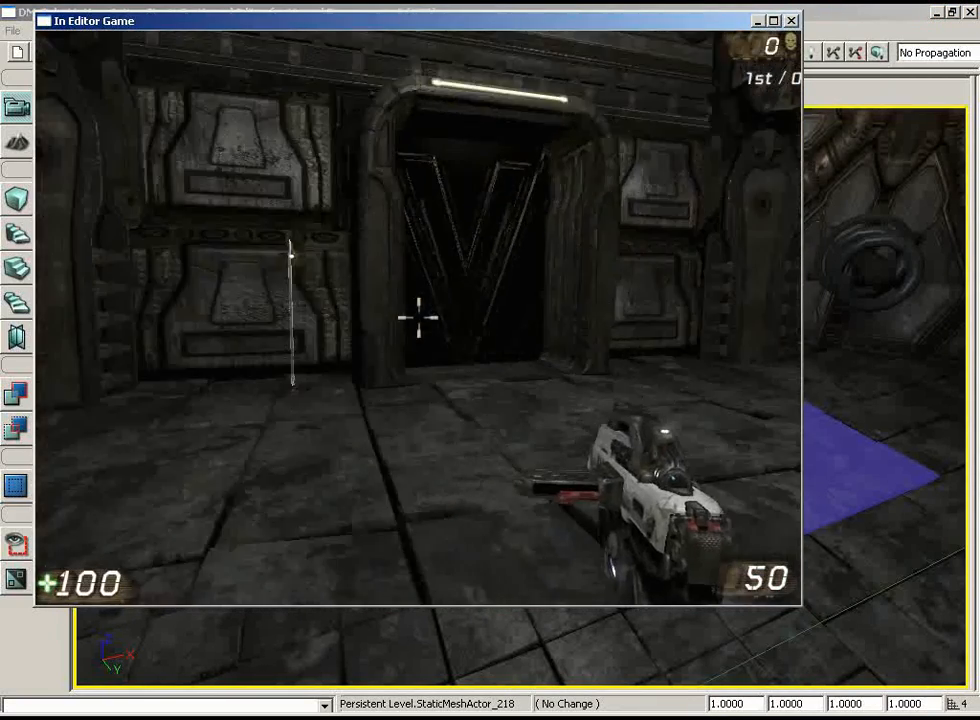
pyautogui.press('w')
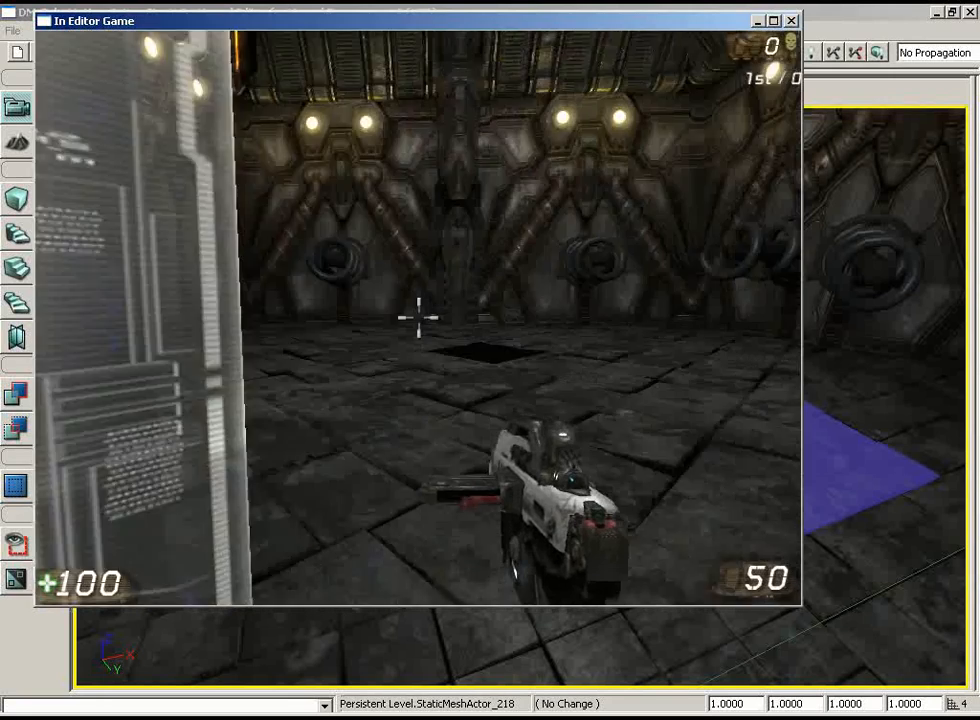
pyautogui.press('e')
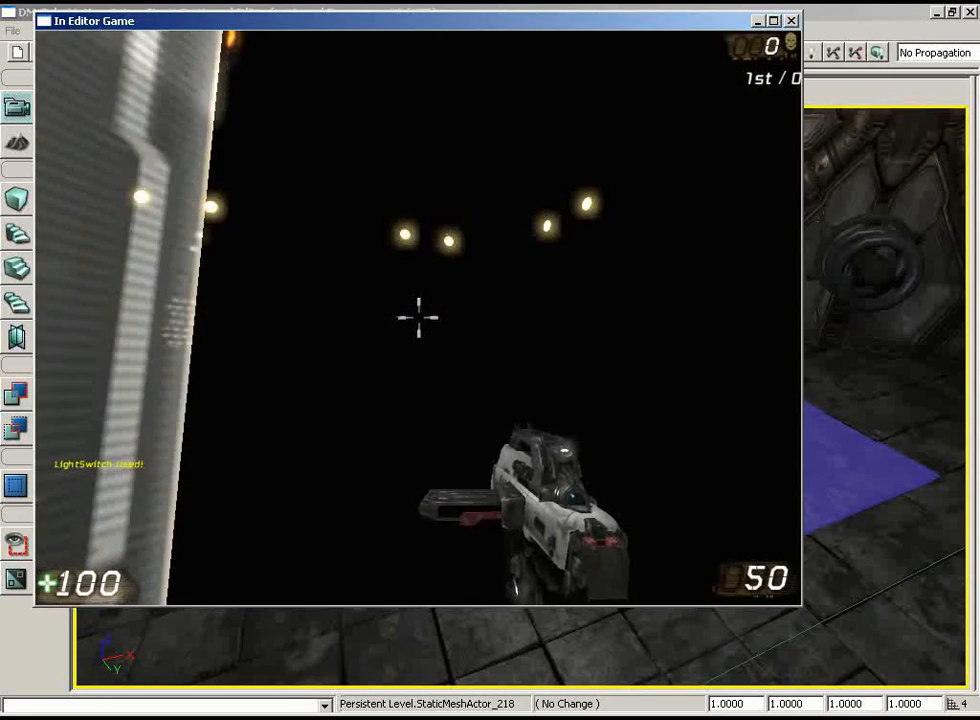
pyautogui.press('e')
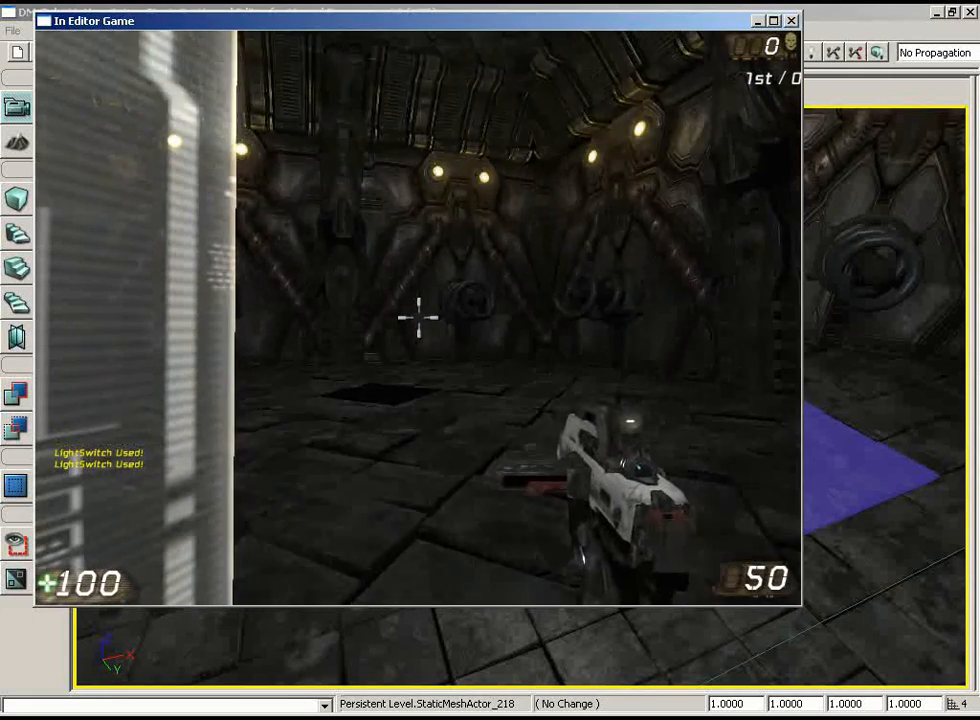
pyautogui.press('e')
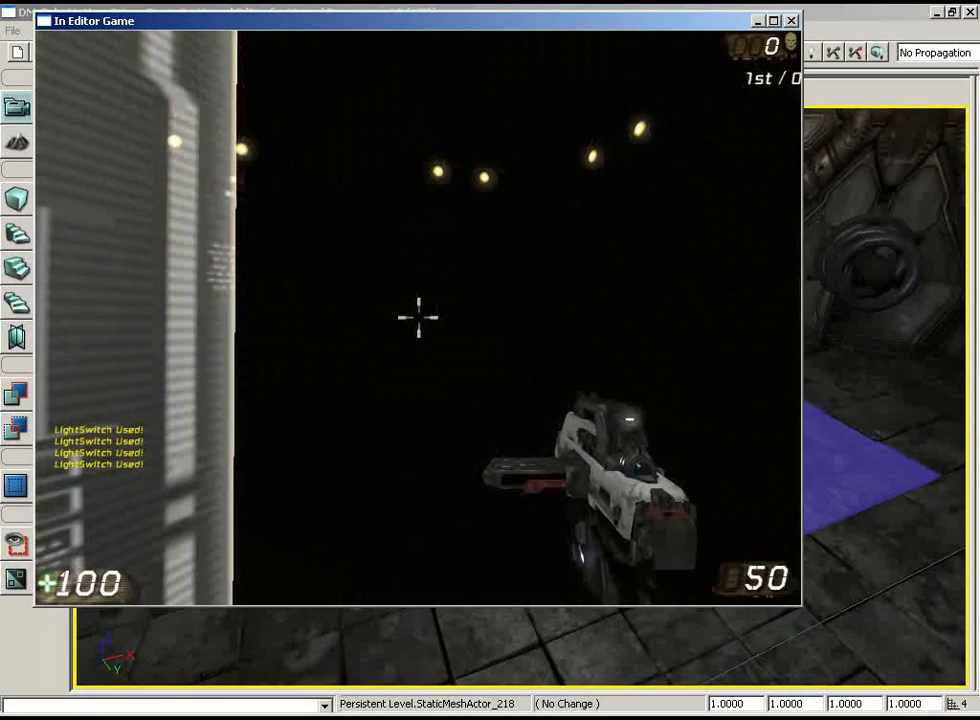
# Step: Walk through the doorway in the darkened level to inspect the panel on its other side, and end the play session
pyautogui.press('w')
pyautogui.press('w')
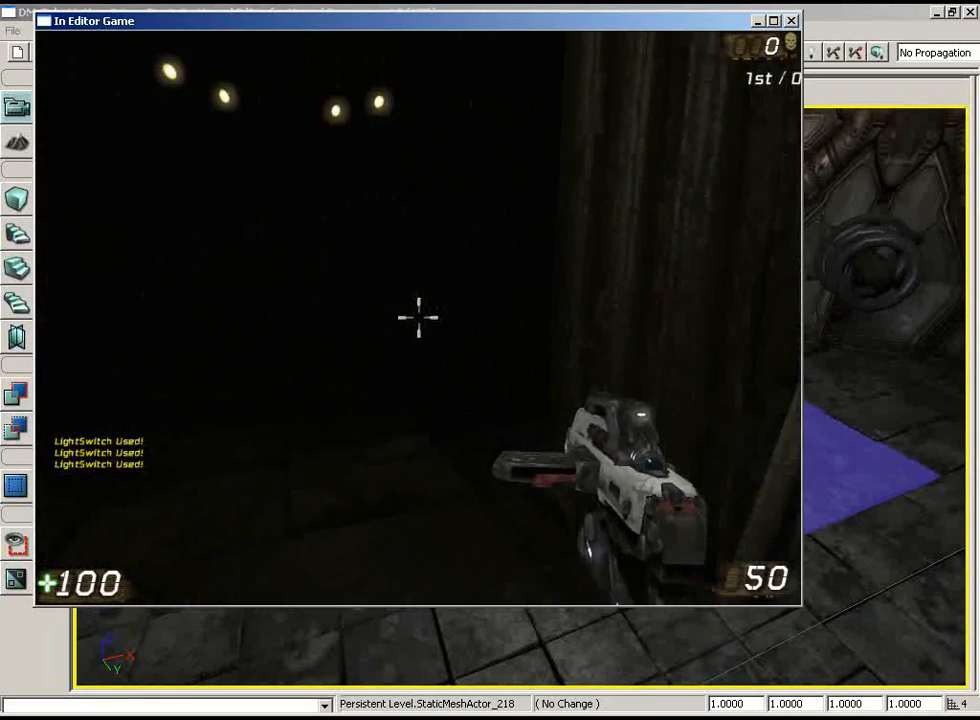
pyautogui.press('w')
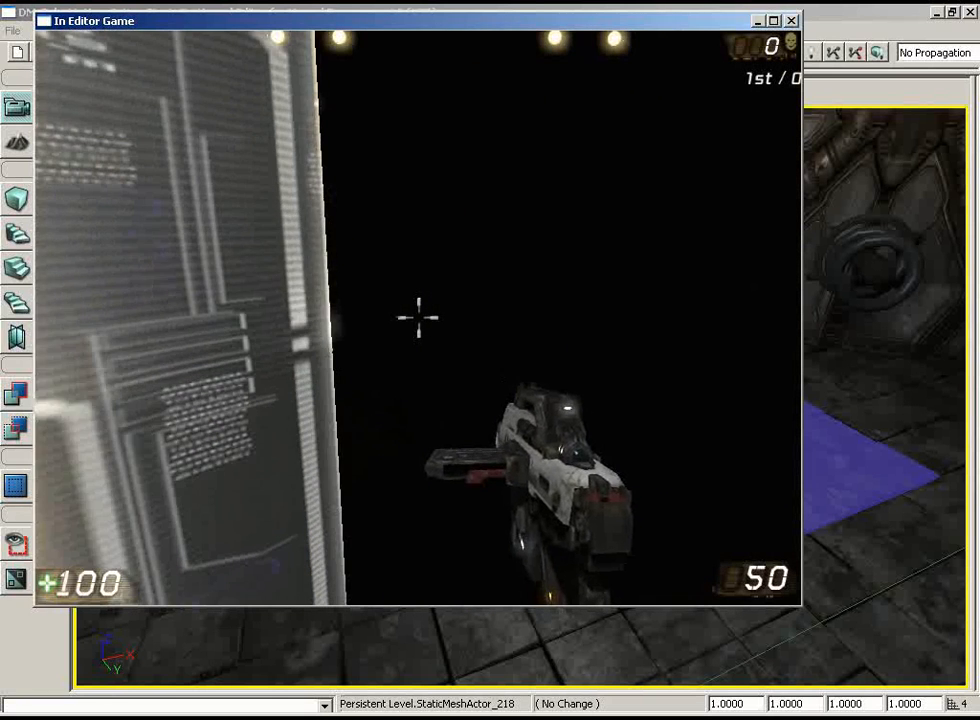
pyautogui.press('d')
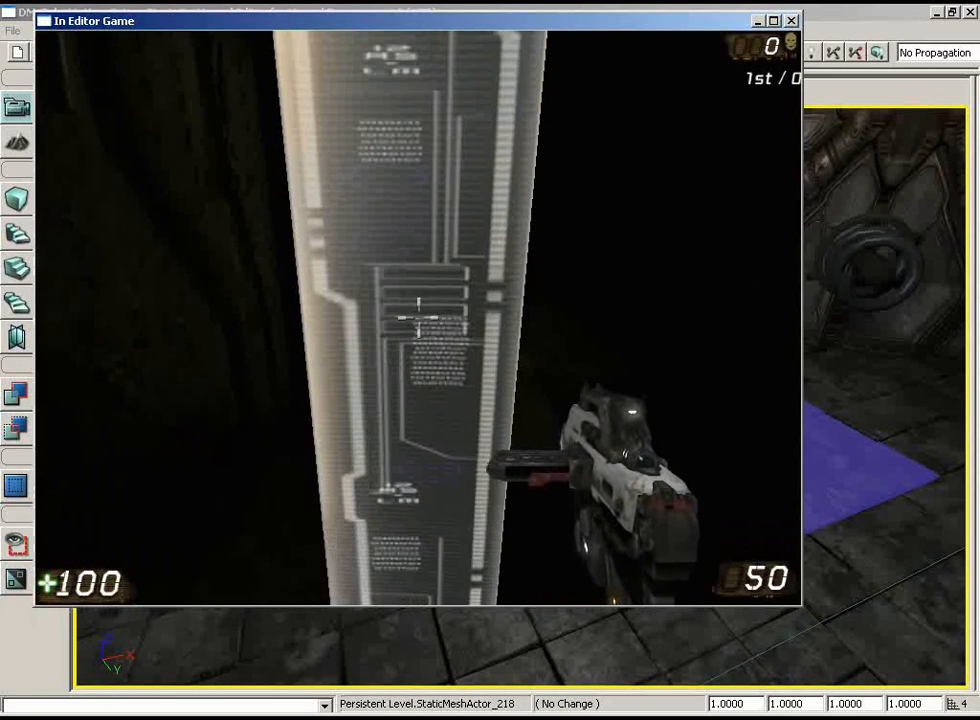
pyautogui.press('Escape')
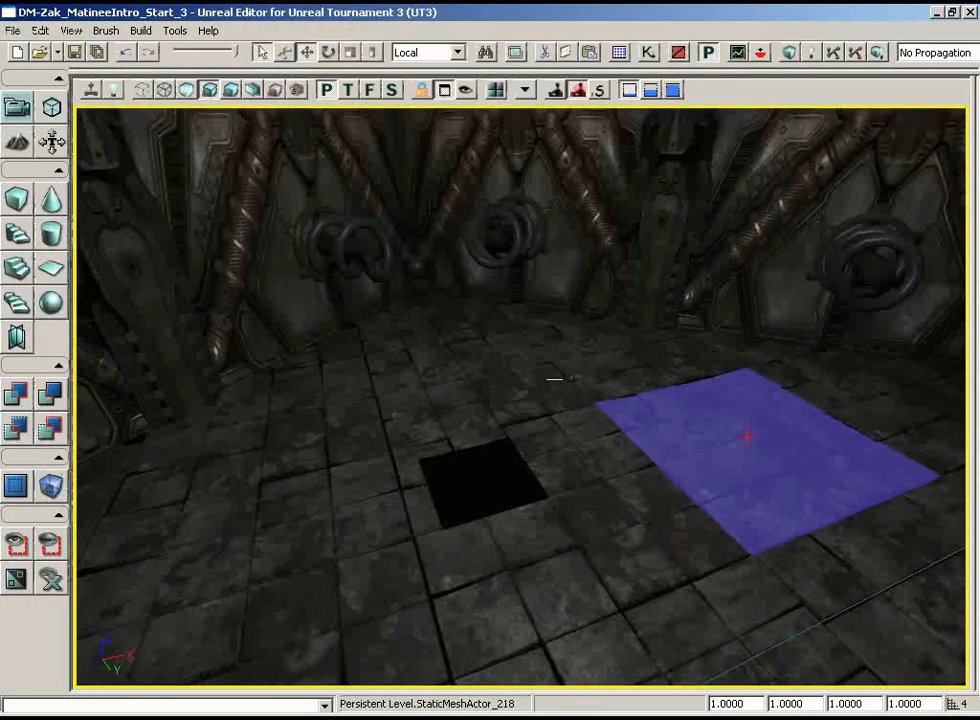
# Step: Duplicate the light-switch trigger beside the door, moving the copy along its Y axis through the wall
pyautogui.moveTo(555, 379); pyautogui.dragTo(530, 488)
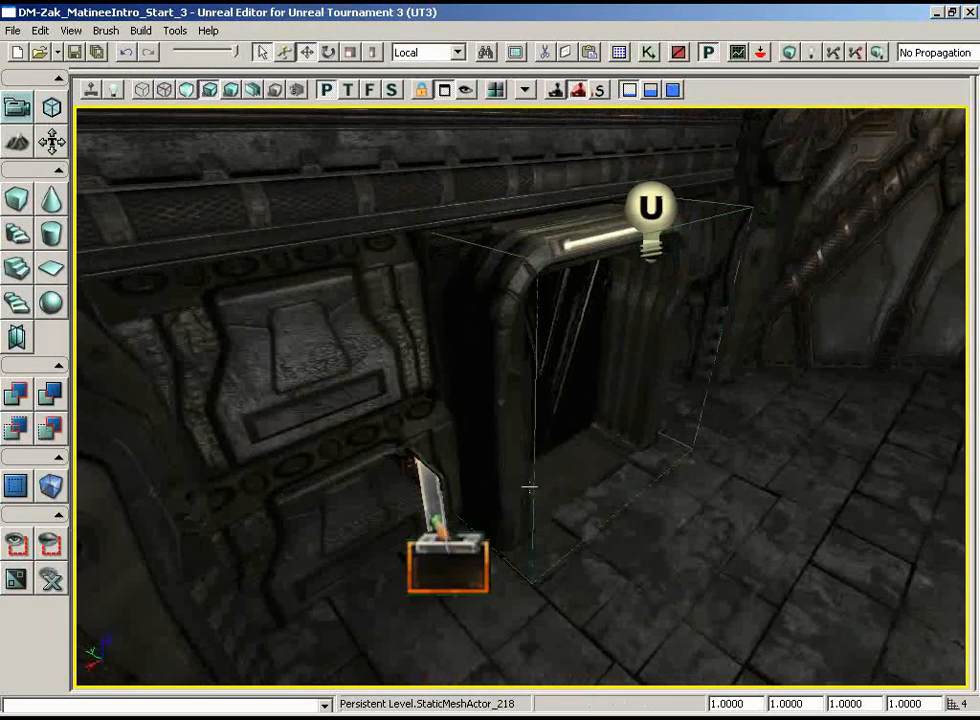
pyautogui.click(477, 572)
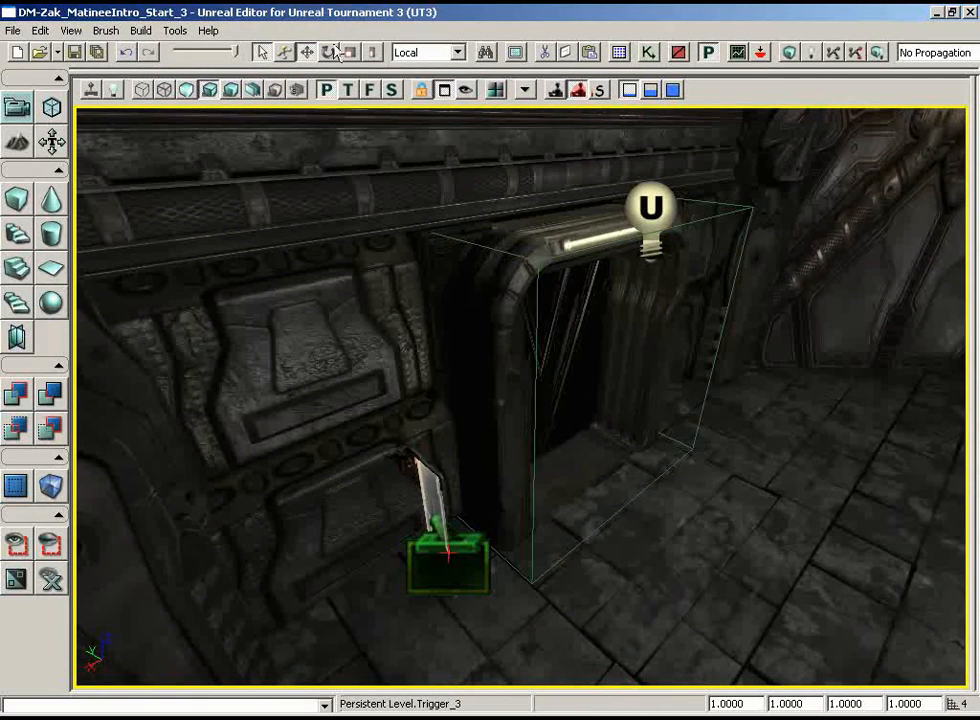
pyautogui.click(281, 51)
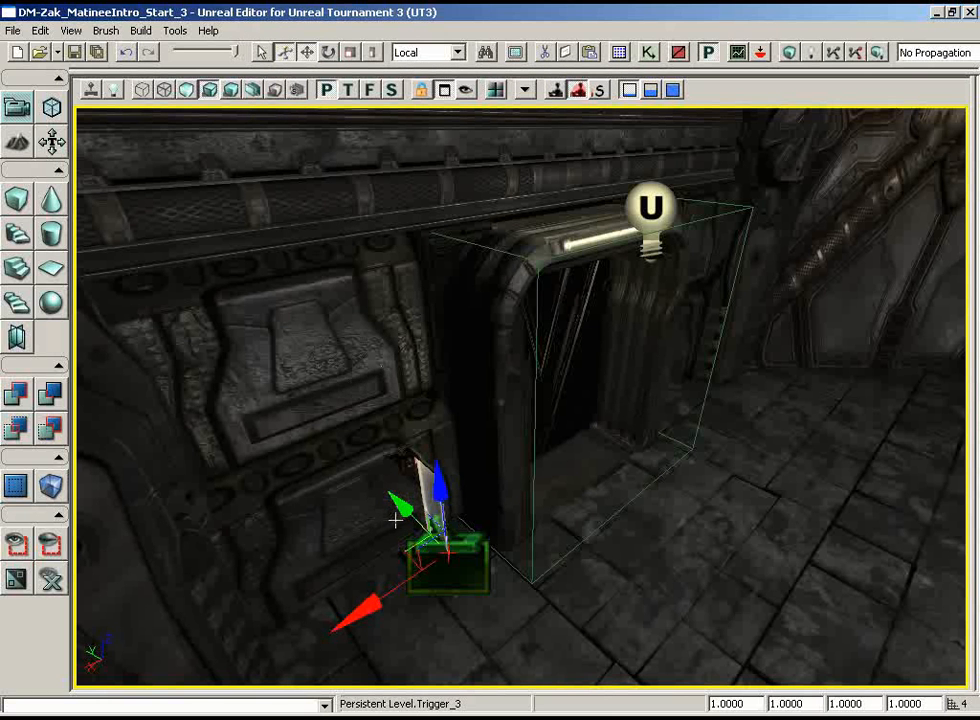
pyautogui.keyDown('alt'); pyautogui.moveTo(405, 510); pyautogui.dragTo(297, 409); pyautogui.keyUp('alt')
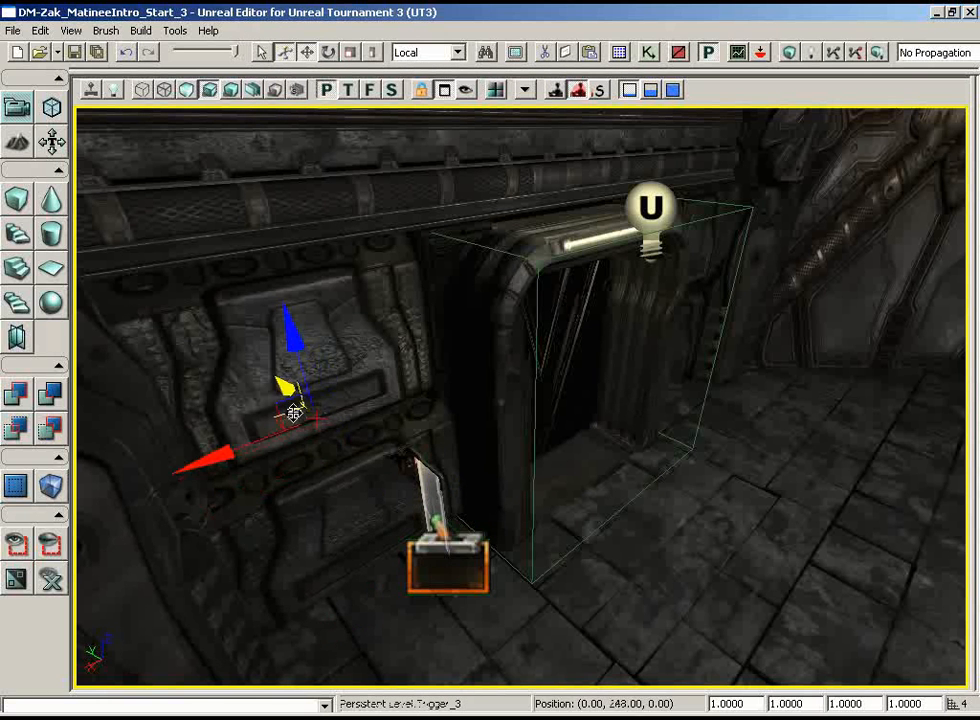
# Step: Position the duplicated trigger at the light panel on the other side of the door
pyautogui.moveTo(481, 425); pyautogui.dragTo(634, 507)
pyautogui.moveTo(730, 433); pyautogui.dragTo(480, 425)
pyautogui.moveTo(261, 522); pyautogui.dragTo(246, 468)
pyautogui.moveTo(379, 412); pyautogui.dragTo(388, 423)
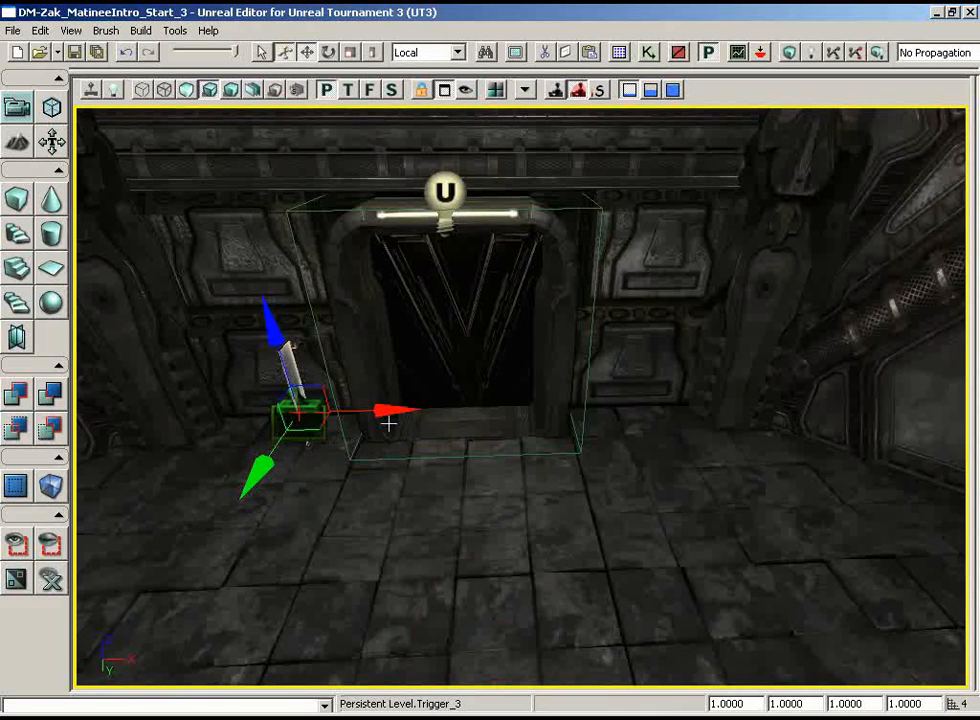
pyautogui.moveTo(262, 470); pyautogui.dragTo(261, 467)
pyautogui.moveTo(610, 438); pyautogui.dragTo(440, 390)
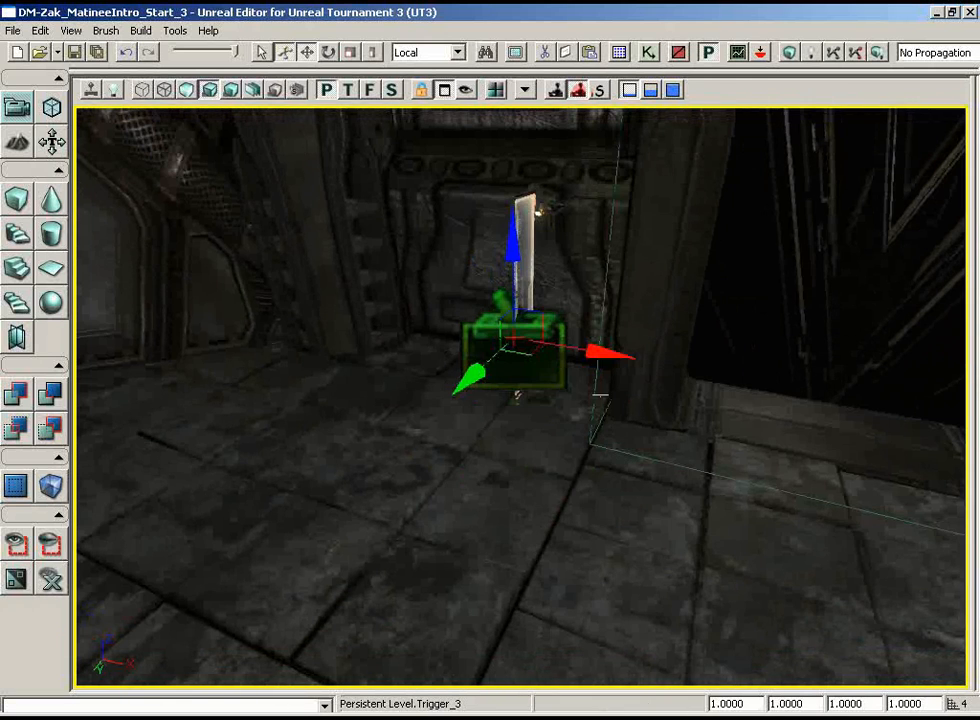
# Step: Open Kismet and create a Used event for the duplicated trigger below the existing light-switch event
pyautogui.click(648, 54)
pyautogui.moveTo(497, 380); pyautogui.dragTo(494, 380)
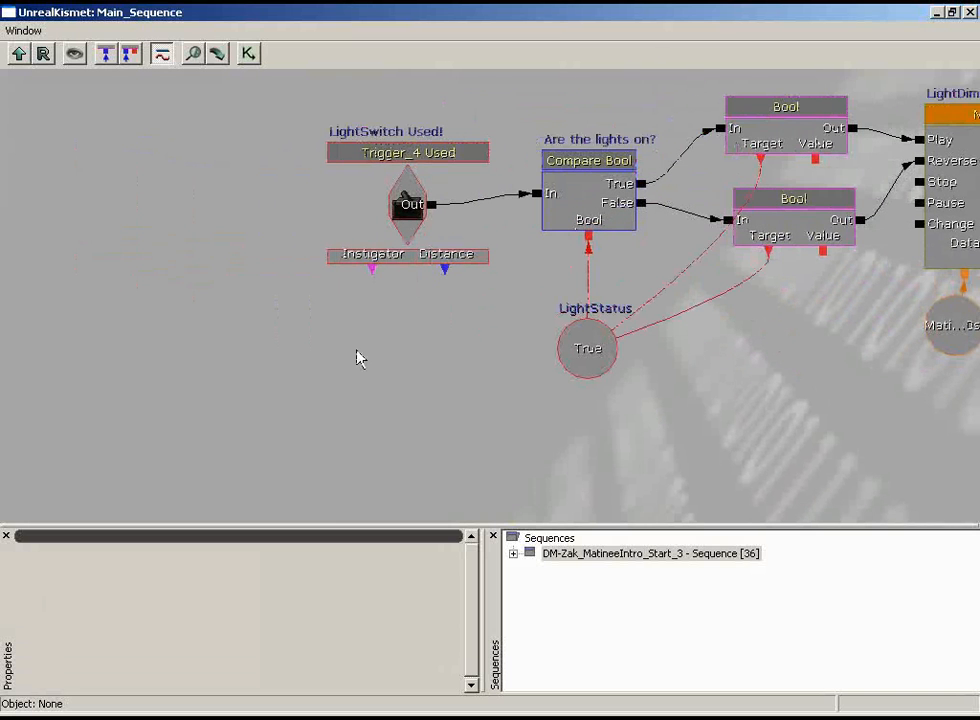
pyautogui.rightClick(330, 336)
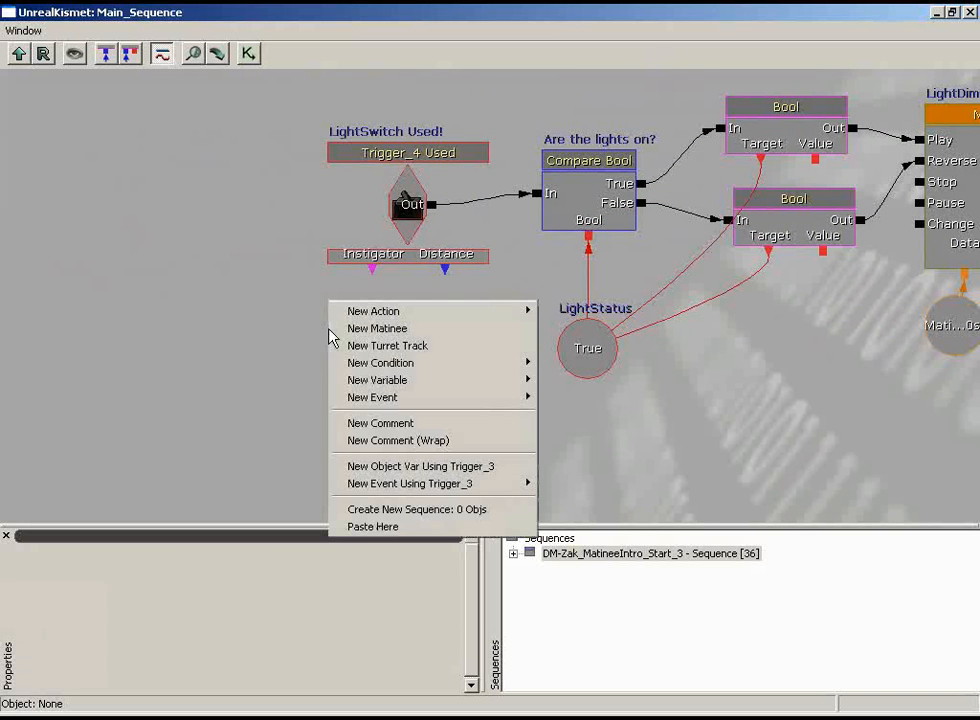
pyautogui.moveTo(383, 484)
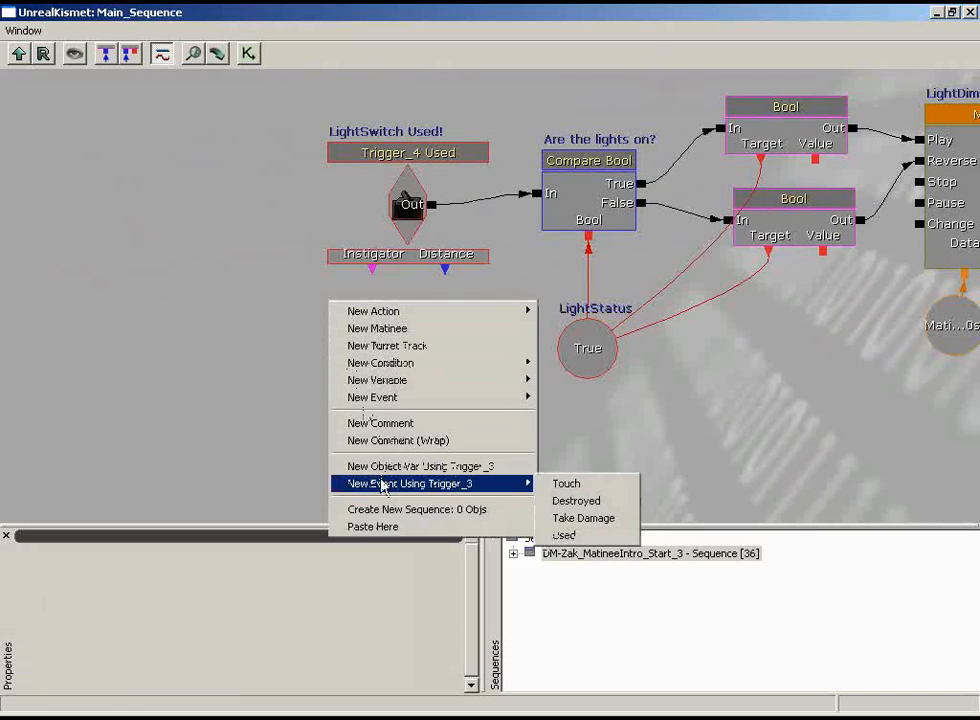
pyautogui.click(565, 537)
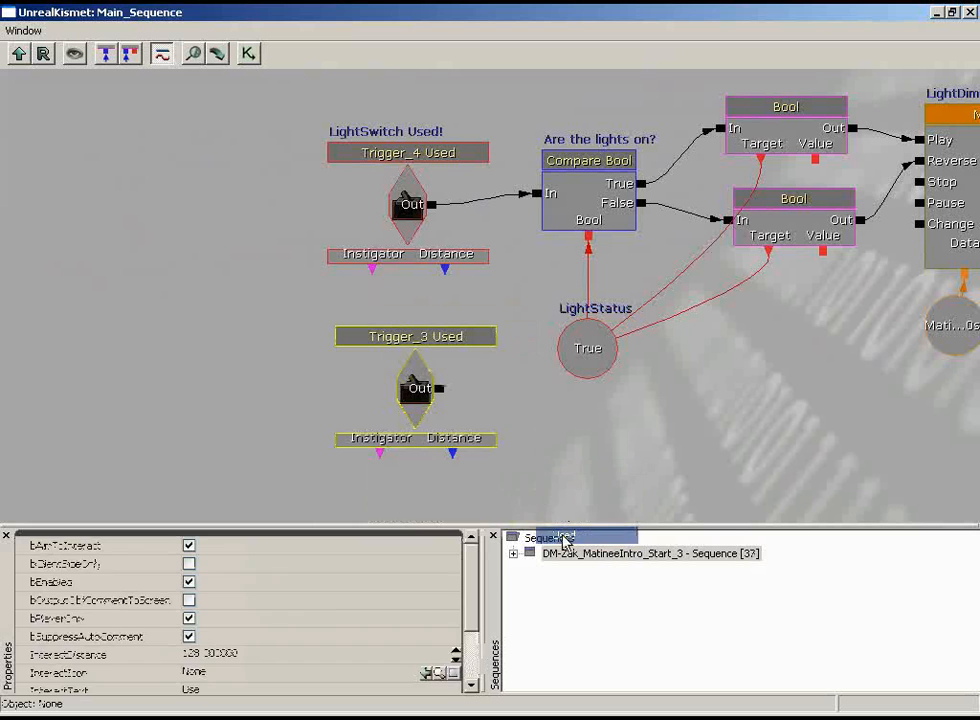
# Step: Set the new event's MaxTriggerCount to 0 and its ObjComment to "LightSwitch2 Used!"
pyautogui.moveTo(477, 566); pyautogui.dragTo(475, 640)
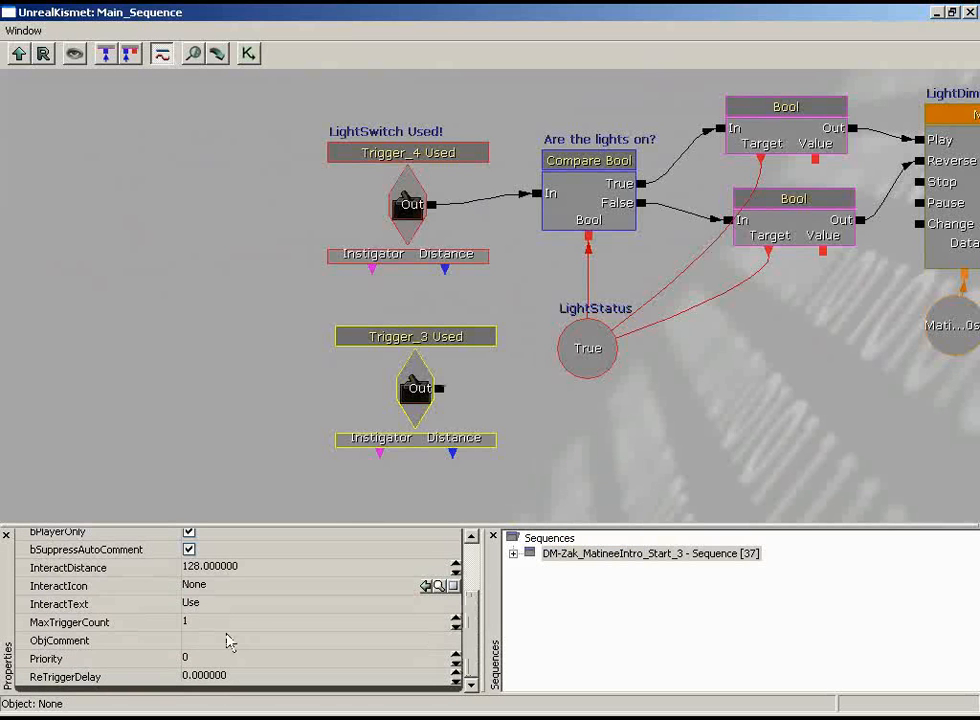
pyautogui.click(307, 624)
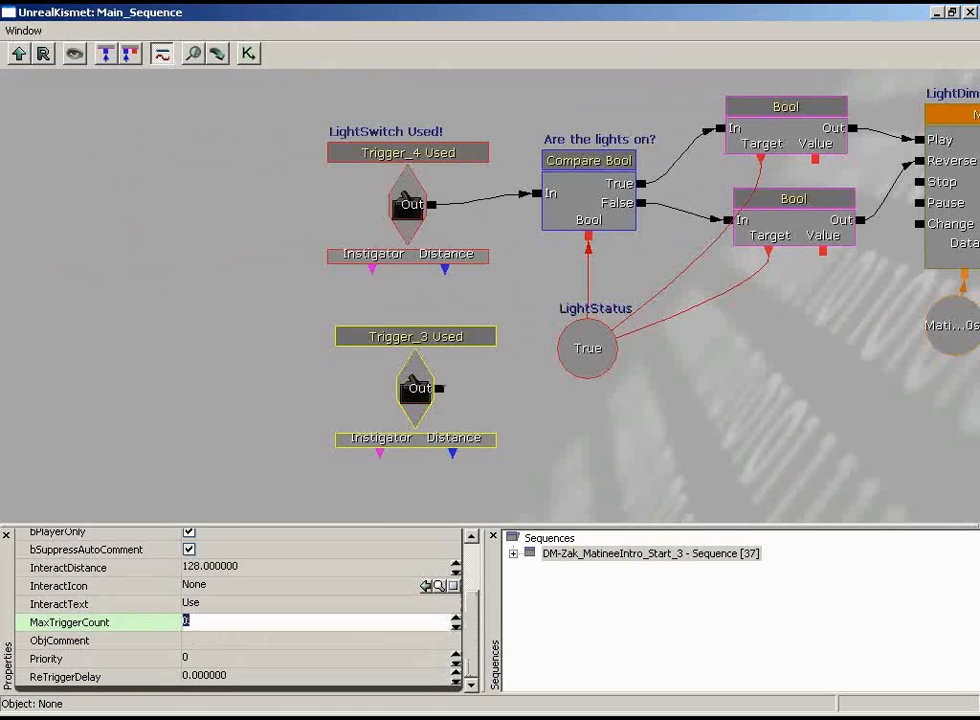
pyautogui.click(209, 645)
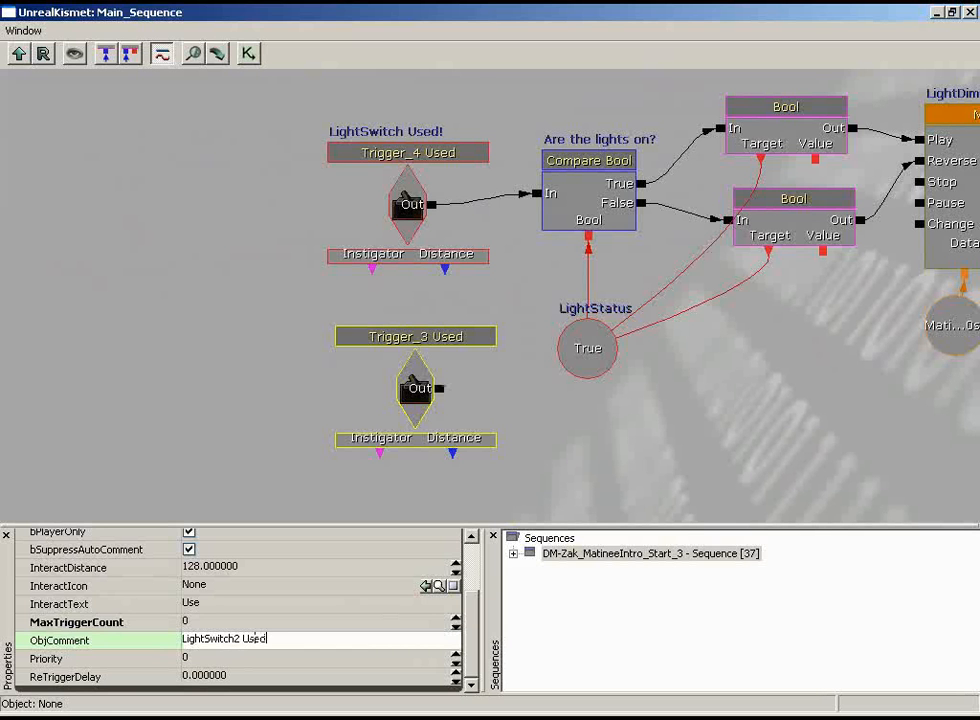
# Step: Change the original light-switch event's ObjComment to "LightSwitch1 Used!"
pyautogui.click(393, 220)
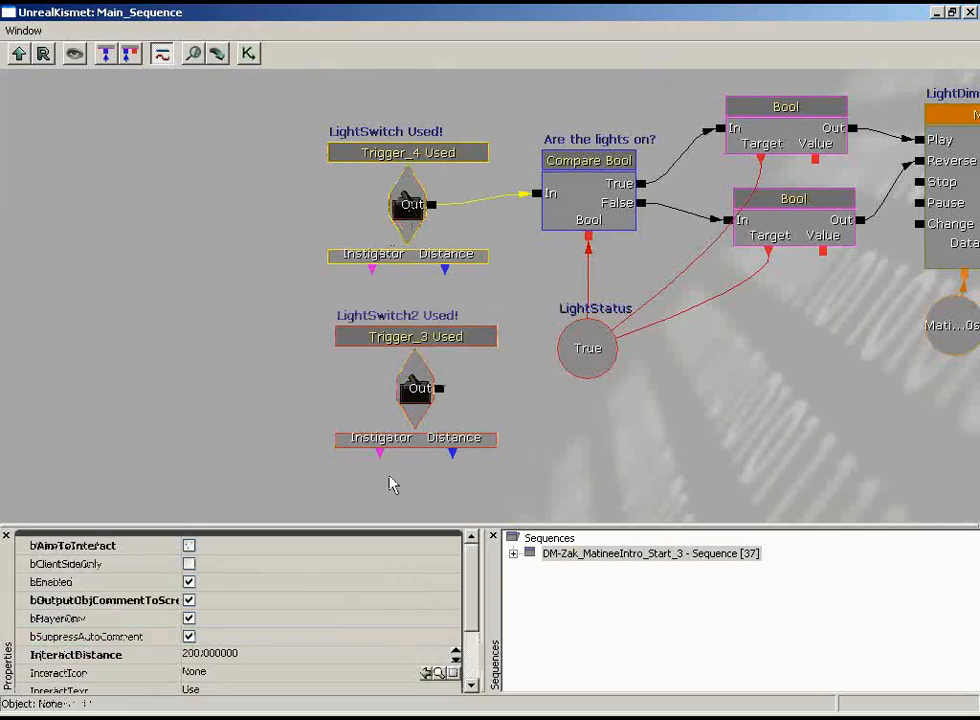
pyautogui.scroll(-2, 477, 628)
pyautogui.click(229, 641)
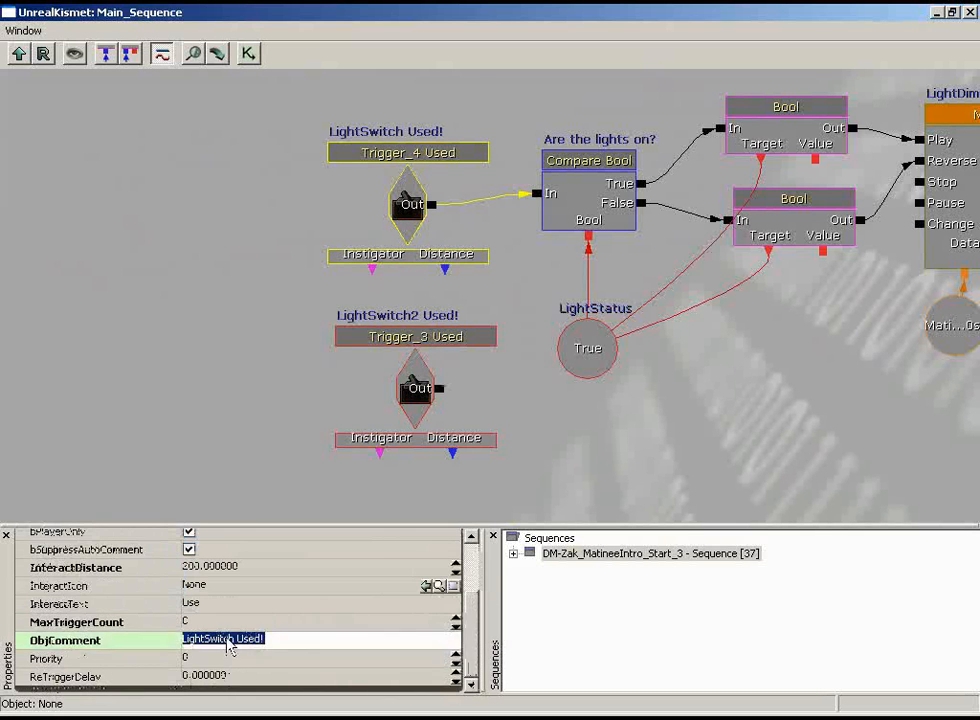
pyautogui.click(234, 641)
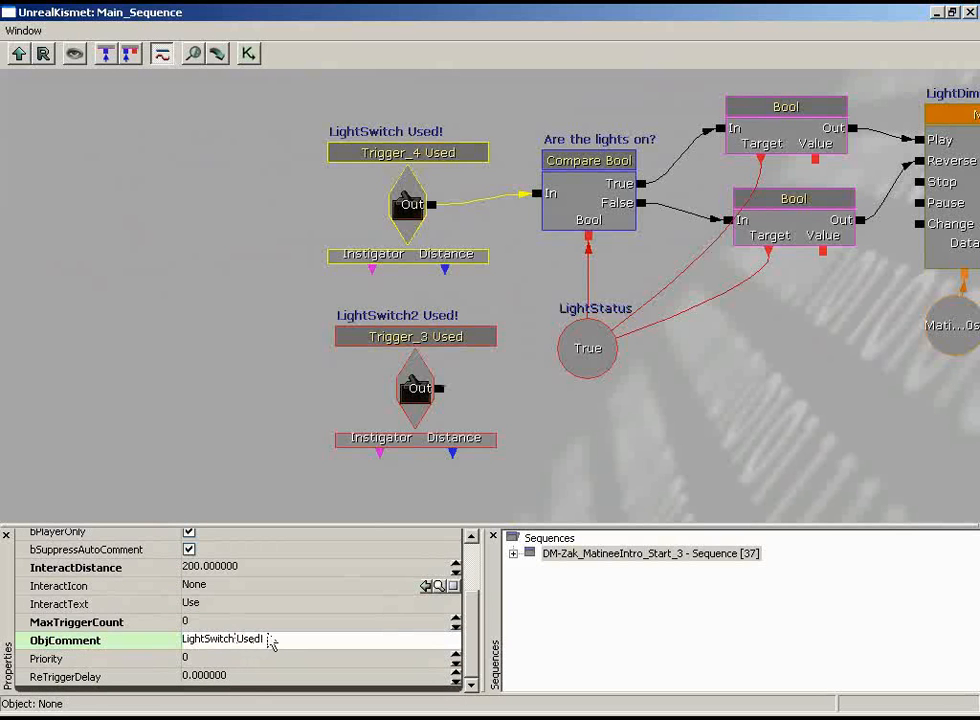
pyautogui.press('Return')
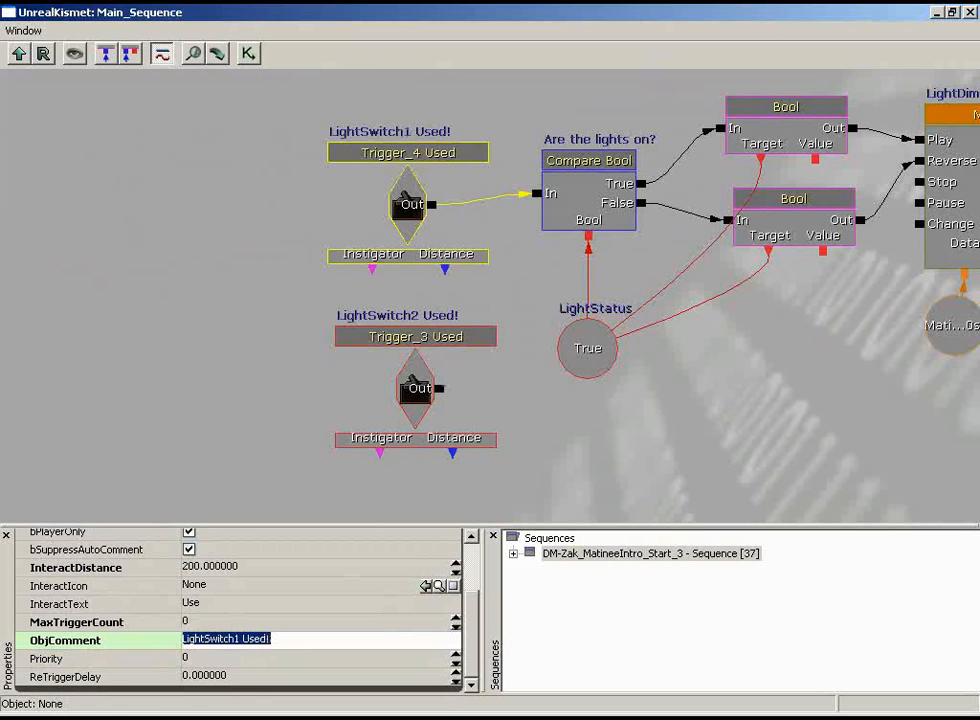
# Step: Enable bOutputObjCommentToScreen and disable bAimToInteract on the LightSwitch2 event
pyautogui.click(465, 445)
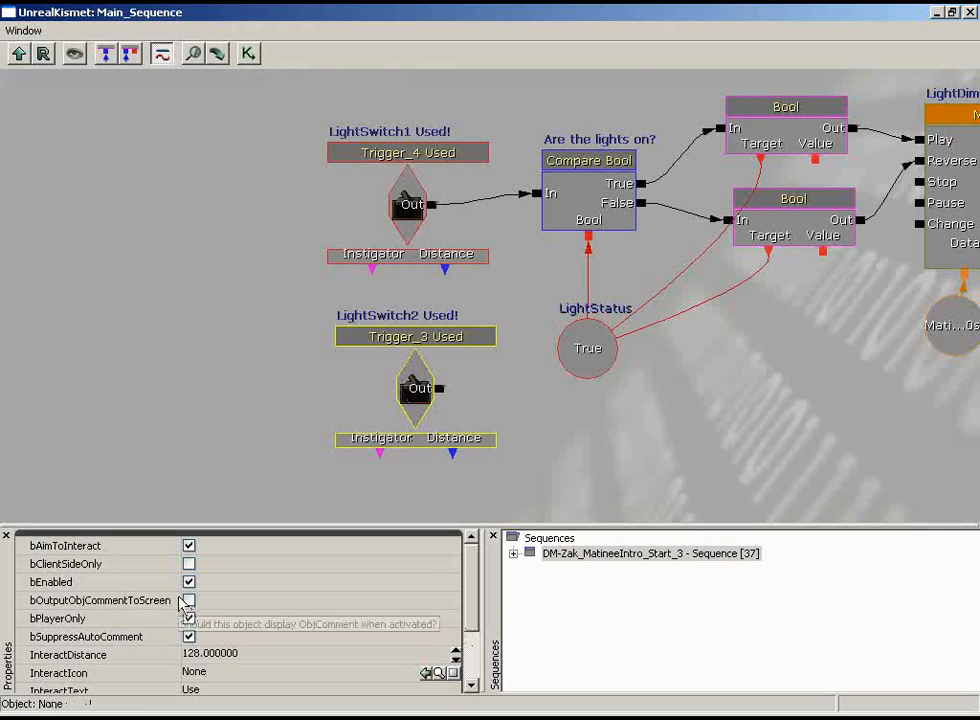
pyautogui.click(189, 600)
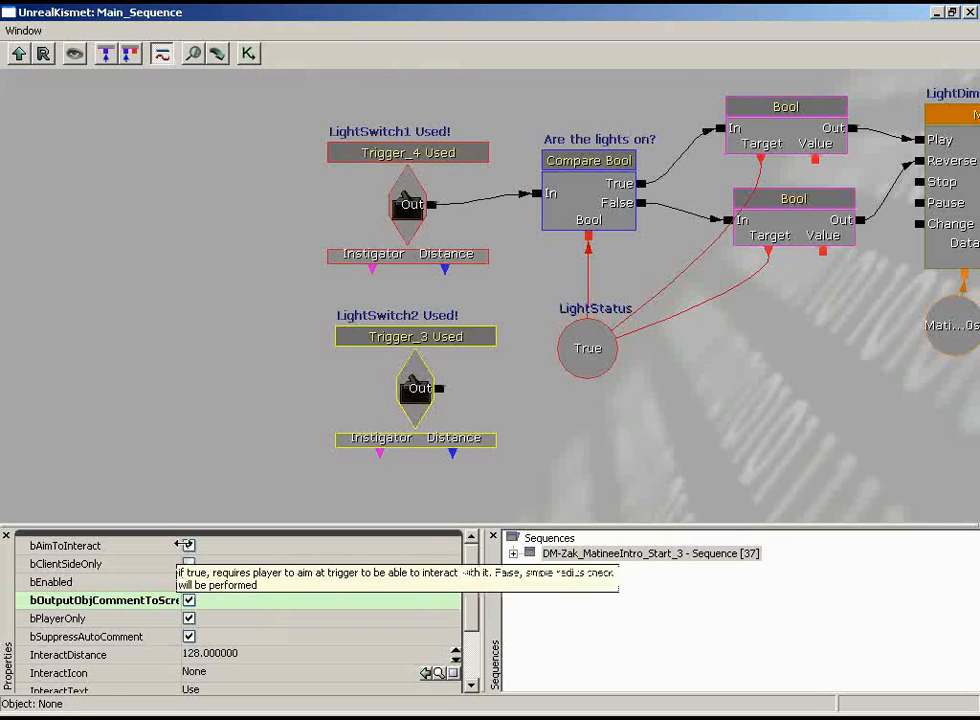
pyautogui.click(189, 545)
# Step: Move both light-switch events up so they are stacked one above the other beside the Compare Bool condition
pyautogui.moveTo(395, 218); pyautogui.dragTo(378, 134)
pyautogui.click(420, 397)
pyautogui.moveTo(420, 397); pyautogui.dragTo(390, 343)
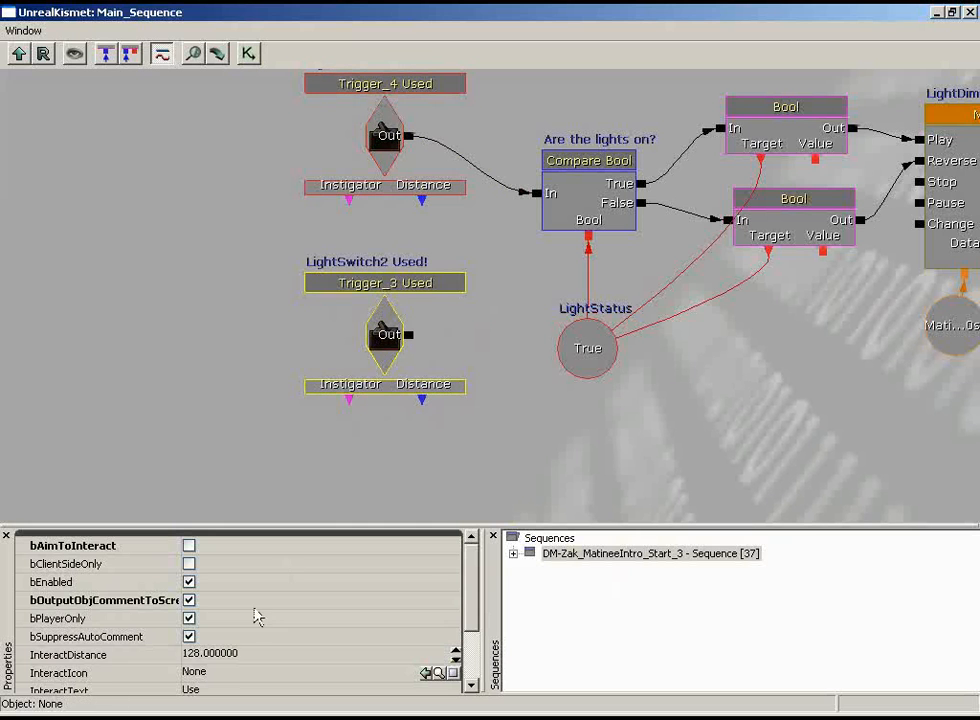
# Step: Set the LightSwitch2 event's InteractDistance to 200 and connect its Out to the Compare Bool's In
pyautogui.click(210, 655)
pyautogui.write('200')
pyautogui.press('Return')
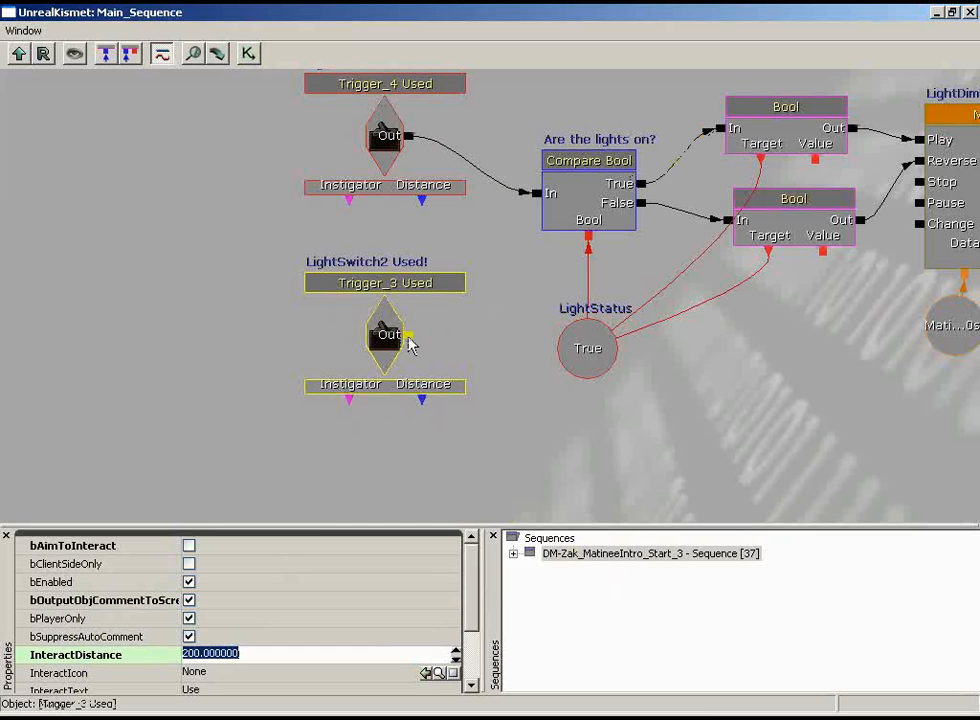
pyautogui.moveTo(408, 338); pyautogui.dragTo(433, 338)
pyautogui.moveTo(516, 210); pyautogui.dragTo(536, 196)
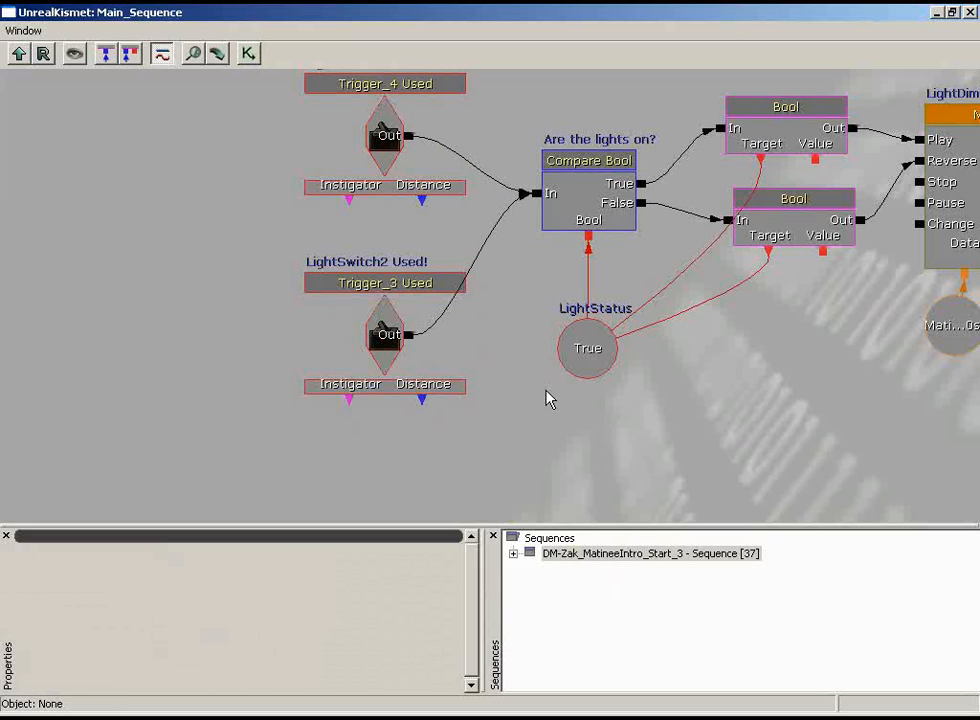
# Step: Play-test the level from the floor beside the door and toggle the lights repeatedly at the LightSwitch2 panel
pyautogui.click(971, 13)
pyautogui.rightClick(211, 540)
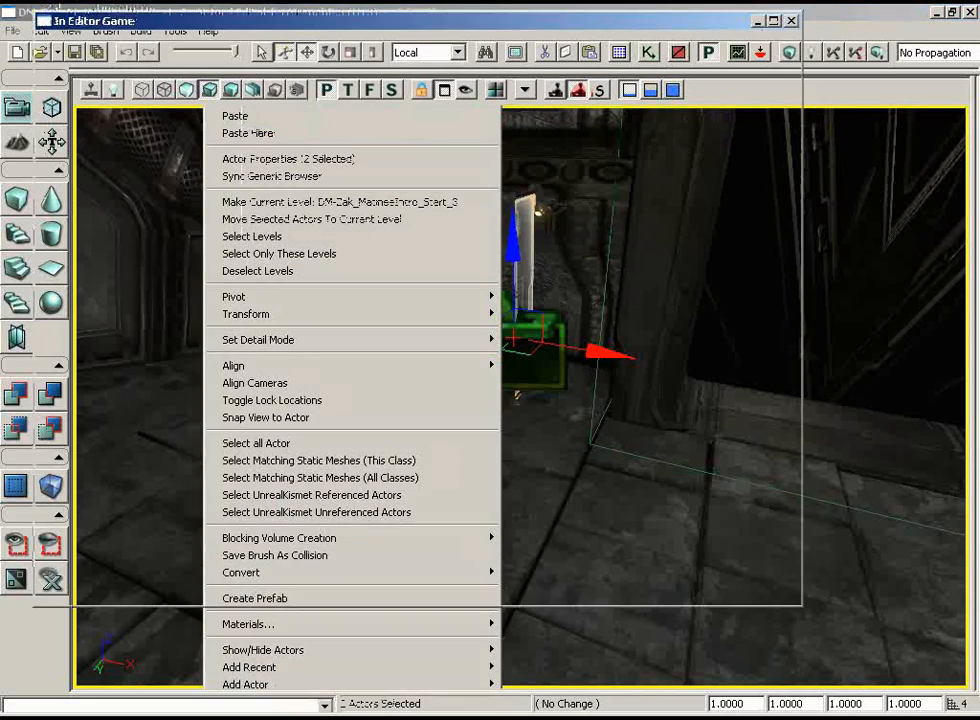
pyautogui.press('w')
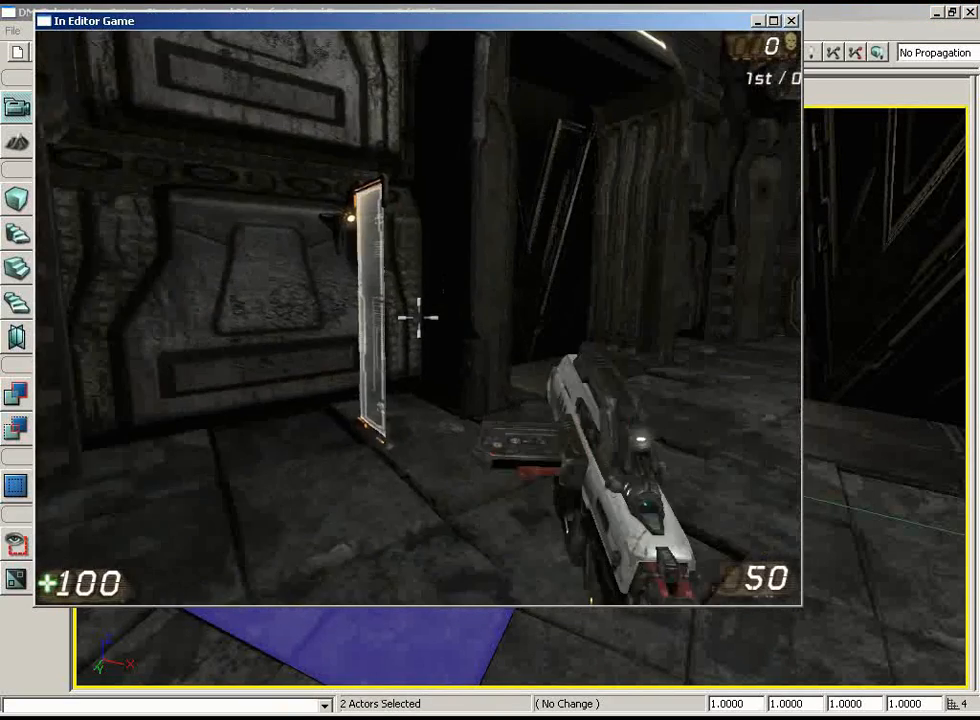
pyautogui.press('e')
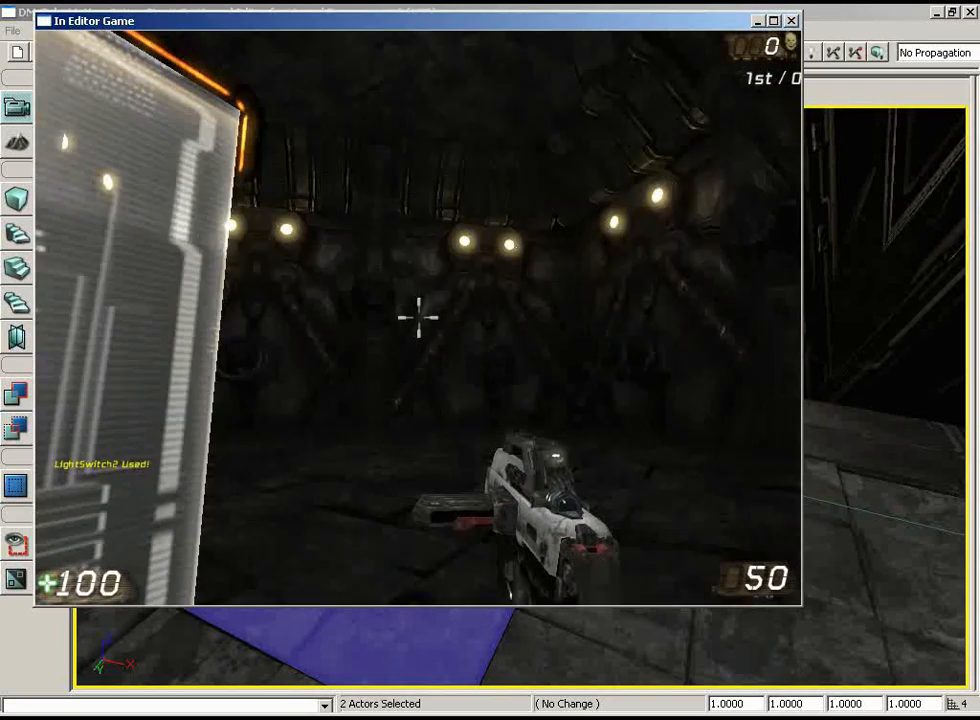
pyautogui.press('e')
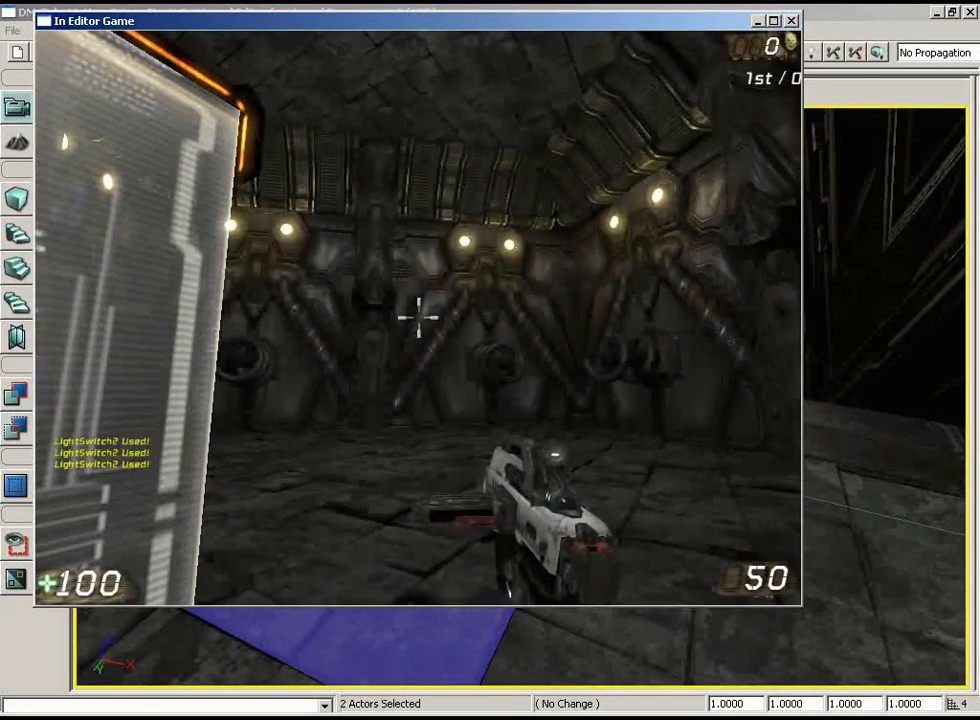
pyautogui.press('e')
# Step: Walk to the panel on the other side of the door, toggle the lights repeatedly with LightSwitch1, and end the play test
pyautogui.press('w')
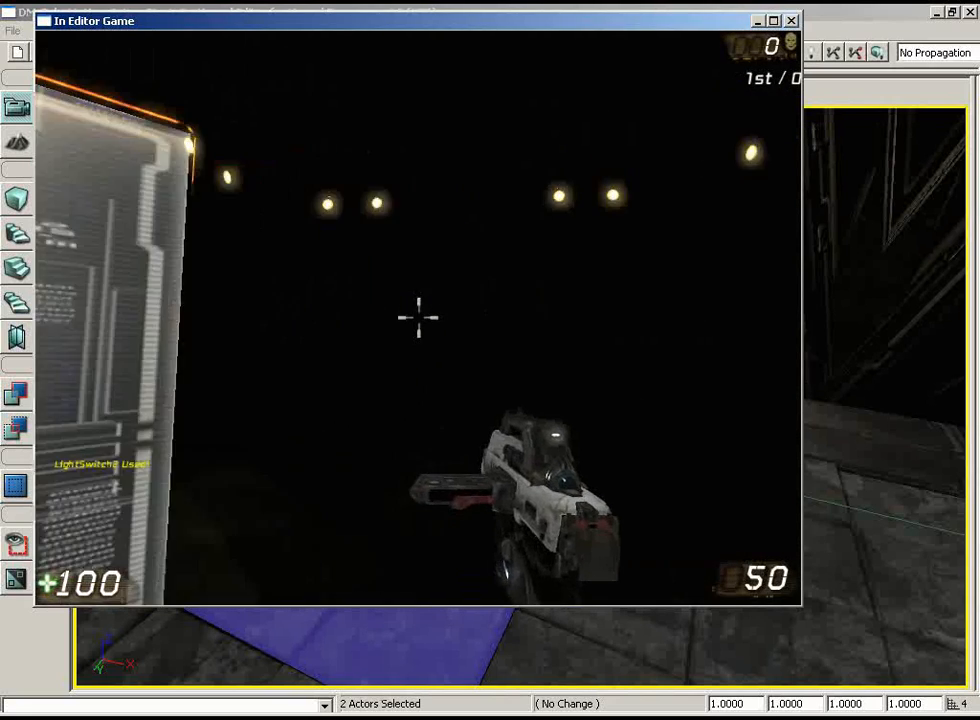
pyautogui.press('e')
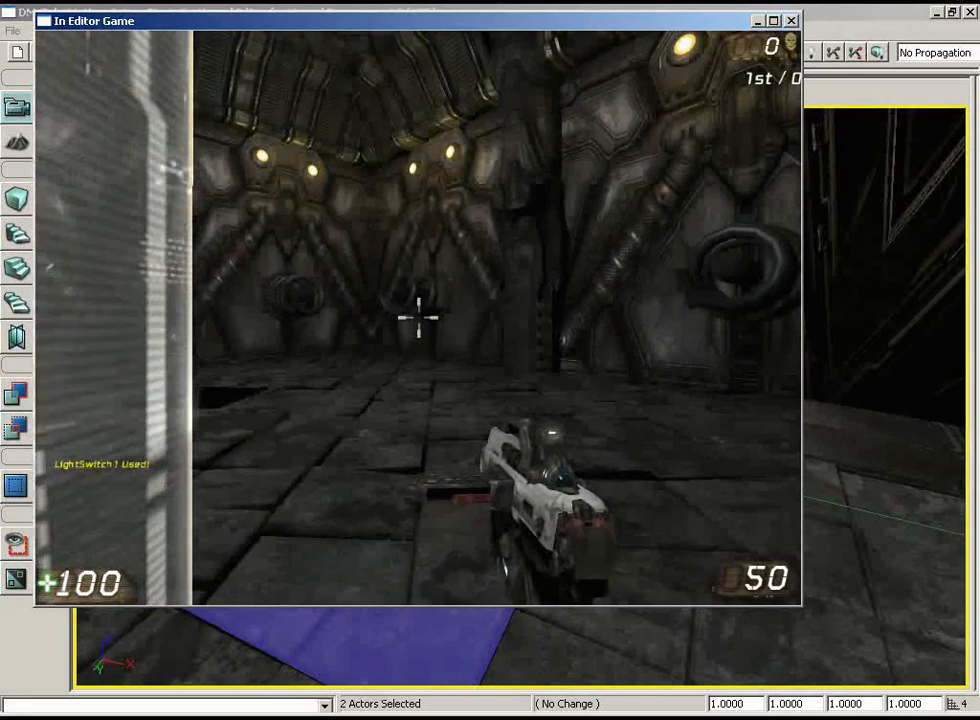
pyautogui.press('e')
pyautogui.press('e')
pyautogui.press('e')
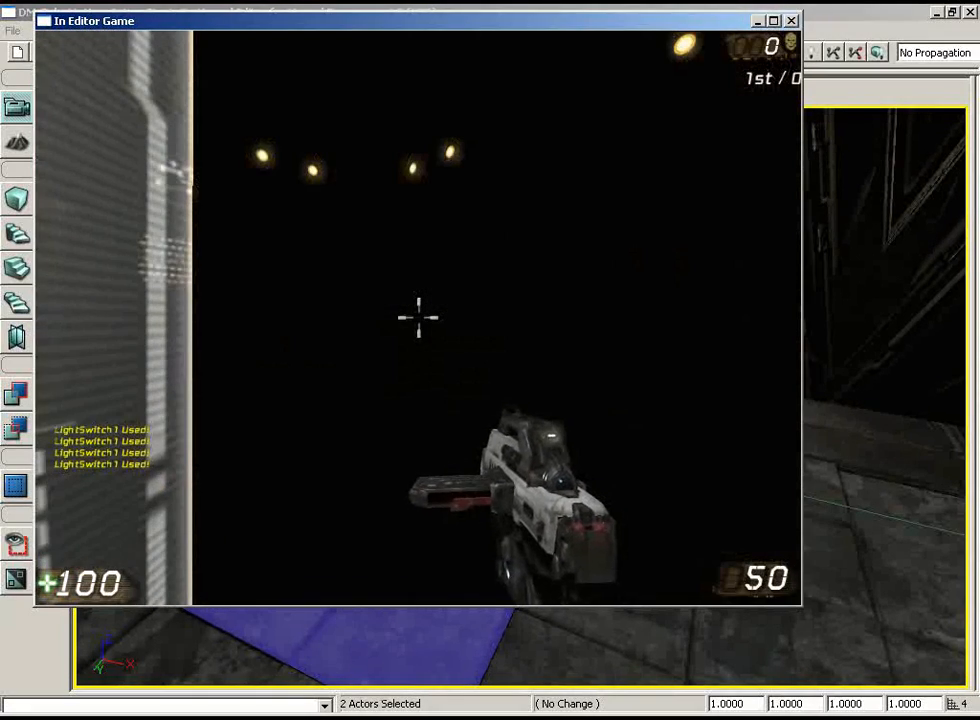
pyautogui.press('e')
pyautogui.press('s')
pyautogui.press('w')
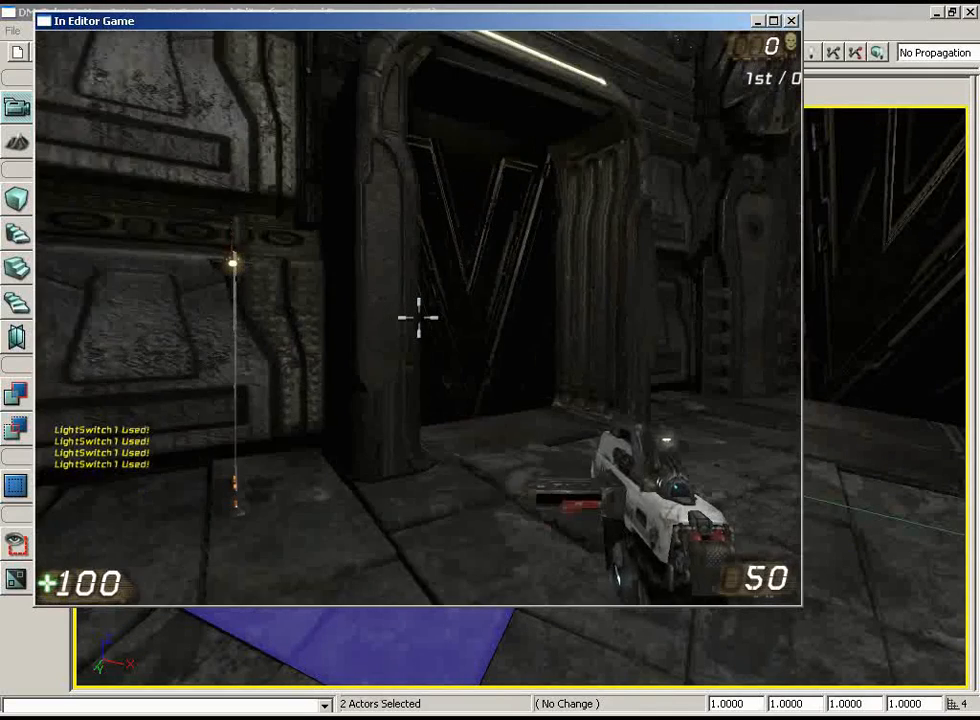
pyautogui.press('Escape')
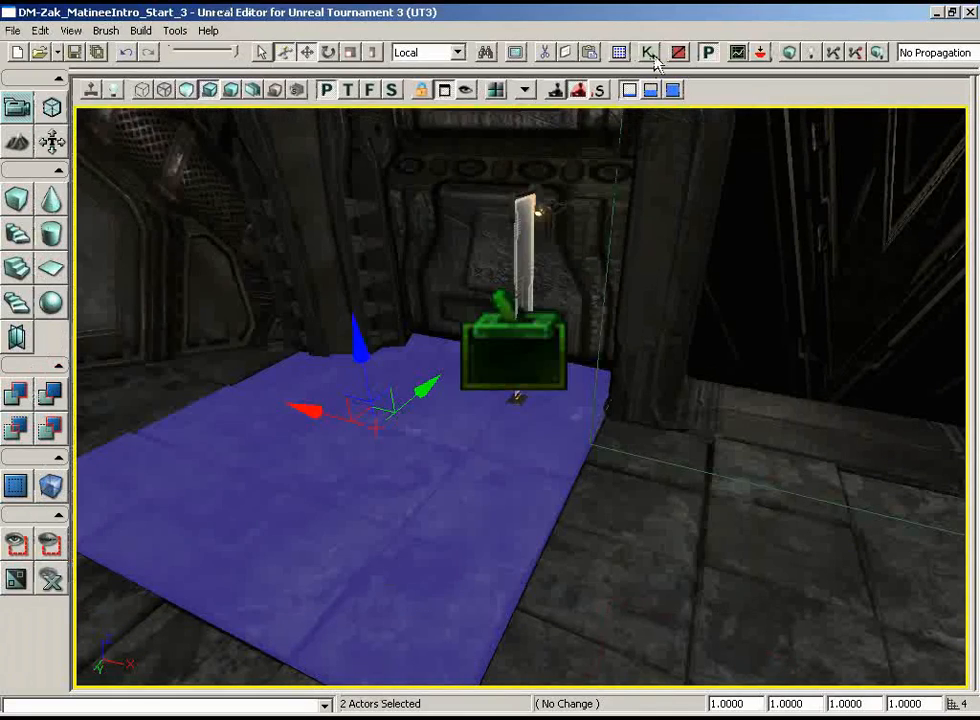
# Step: Group all the light-dimmer events, condition, Bool actions, Matinee and light variables in Kismet into a new sub-sequence named LightDimmerSequence
pyautogui.click(651, 55)
pyautogui.scroll(-7, 730, 270)
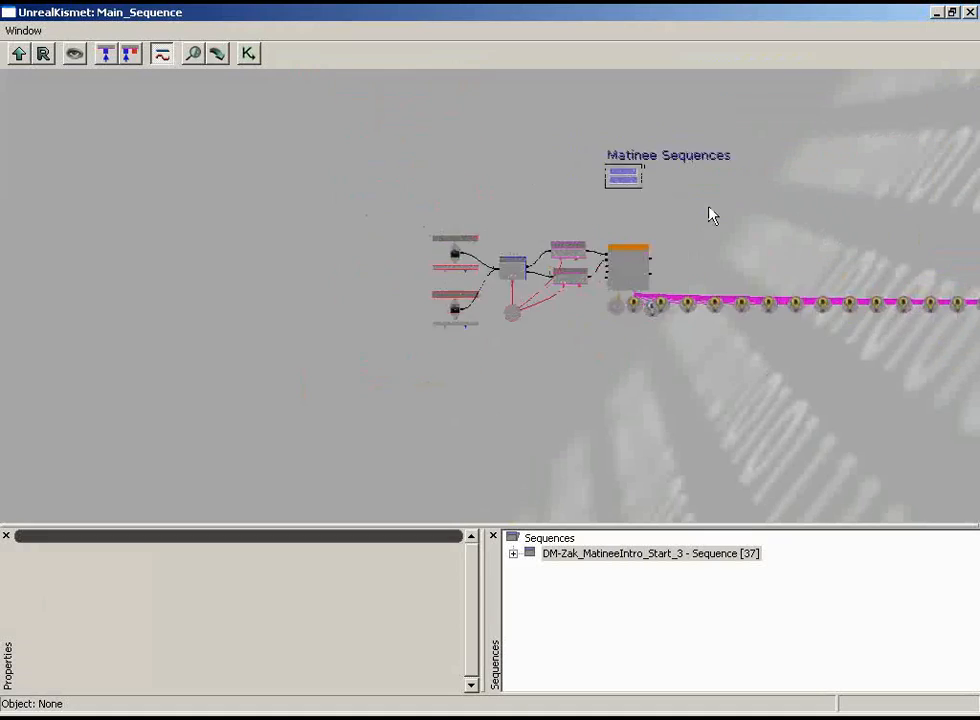
pyautogui.moveTo(711, 215); pyautogui.dragTo(882, 157)
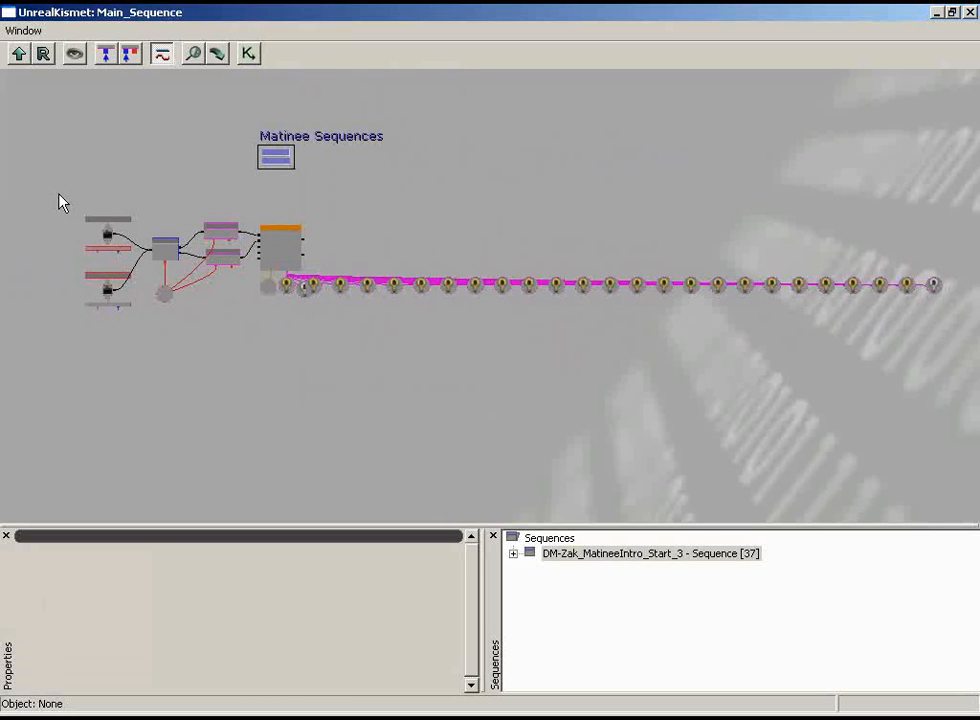
pyautogui.keyDown('ctrl'); pyautogui.keyDown('alt'); pyautogui.moveTo(48, 184); pyautogui.dragTo(893, 340); pyautogui.keyUp('alt'); pyautogui.keyUp('ctrl')
pyautogui.moveTo(631, 333); pyautogui.dragTo(481, 291)
pyautogui.rightClick(443, 227)
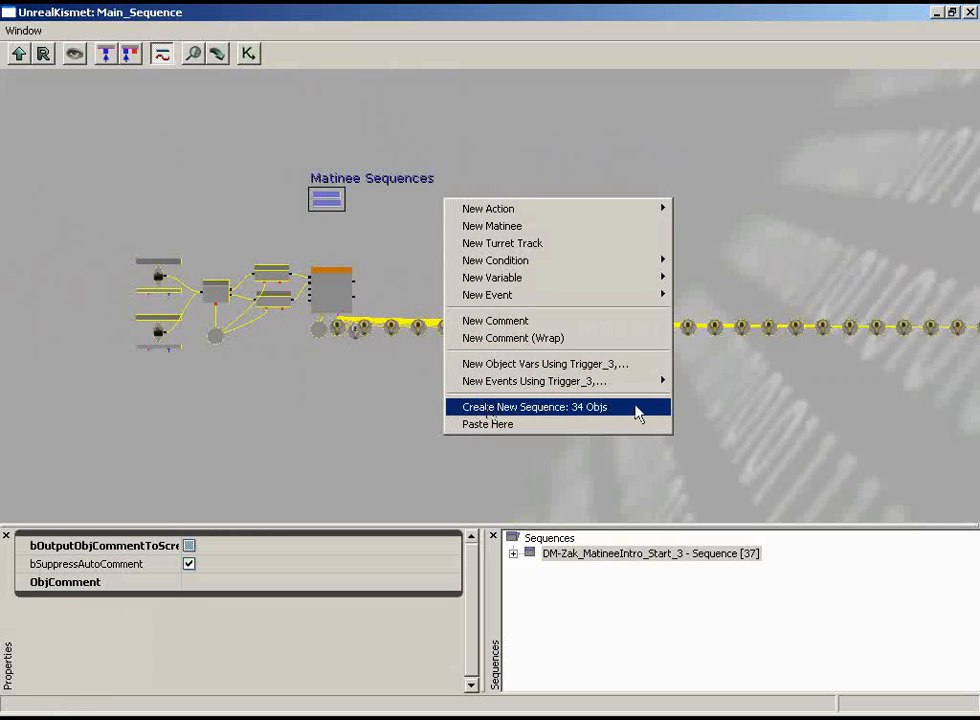
pyautogui.click(600, 407)
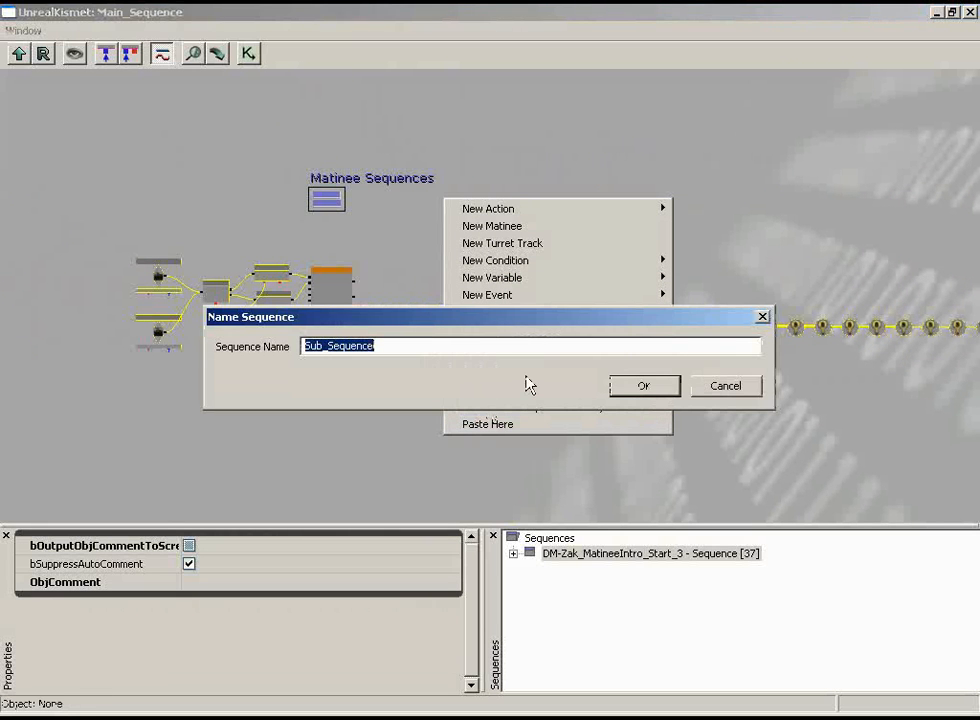
pyautogui.write('LightDimmer')
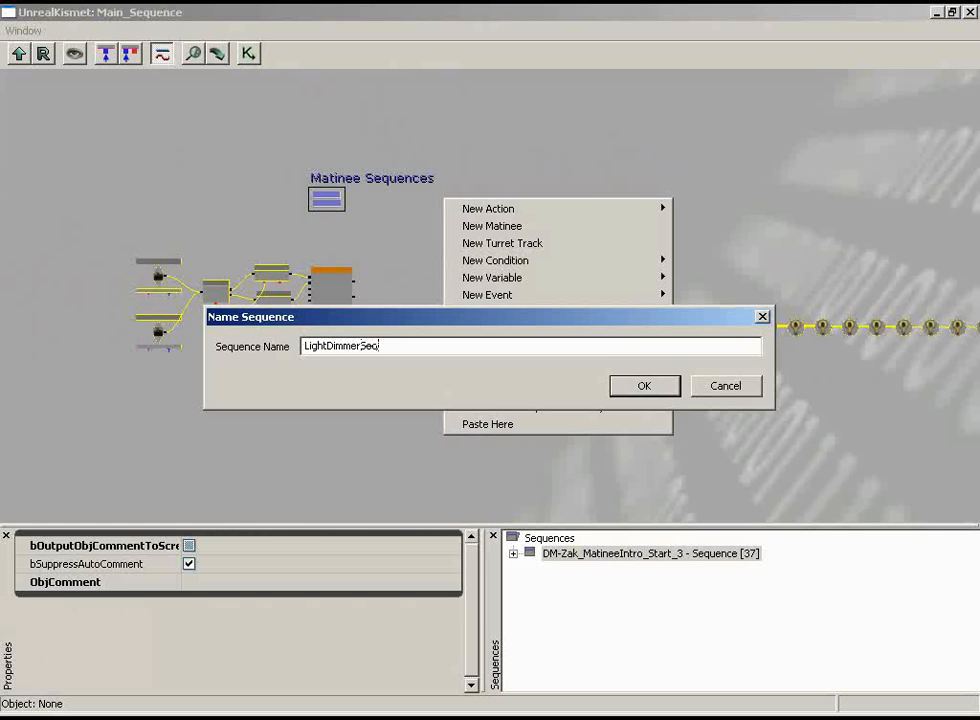
pyautogui.press('Return')
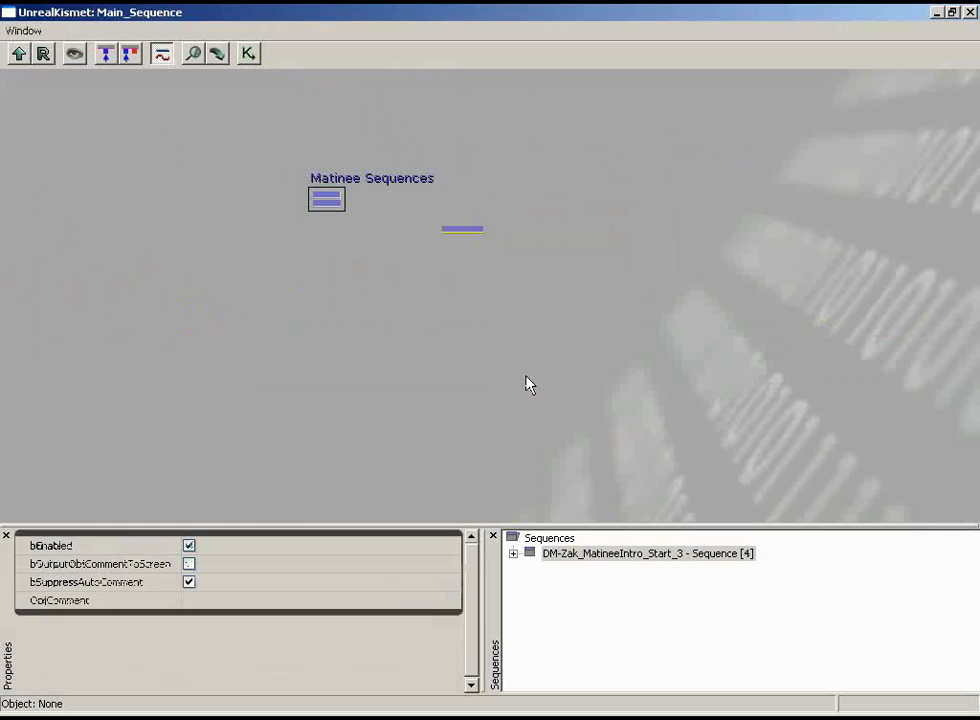
# Step: Place LightDimmerSequence below DoorSequence, enlarge the Matinee Sequences comment box to enclose it, and close Kismet
pyautogui.scroll(5, 527, 372)
pyautogui.moveTo(563, 512); pyautogui.dragTo(524, 505)
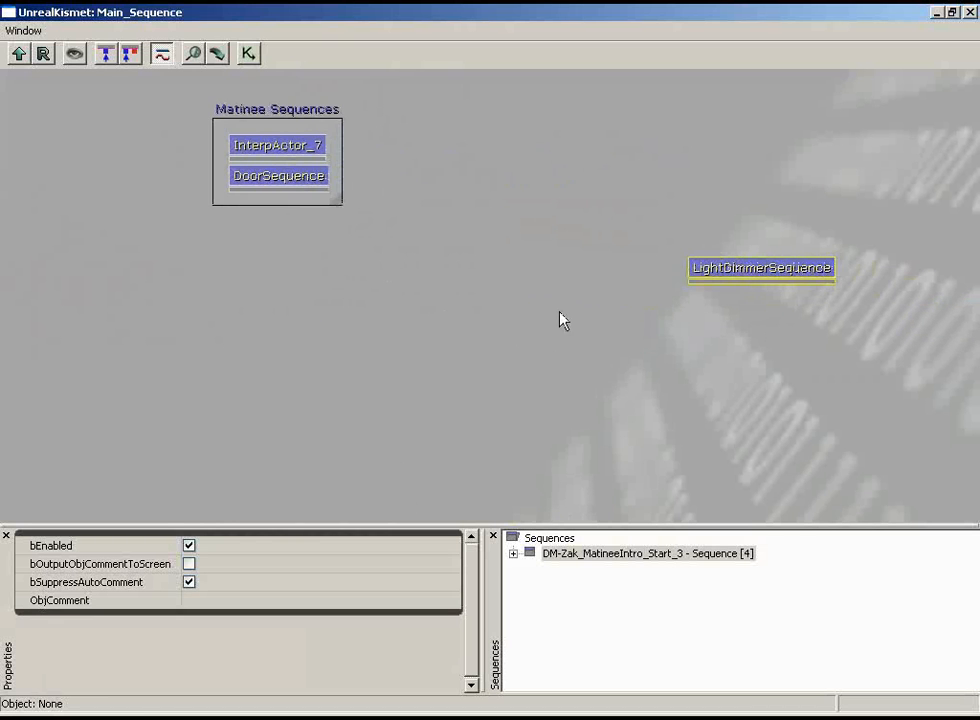
pyautogui.keyDown('ctrl'); pyautogui.moveTo(781, 269); pyautogui.dragTo(321, 211); pyautogui.keyUp('ctrl')
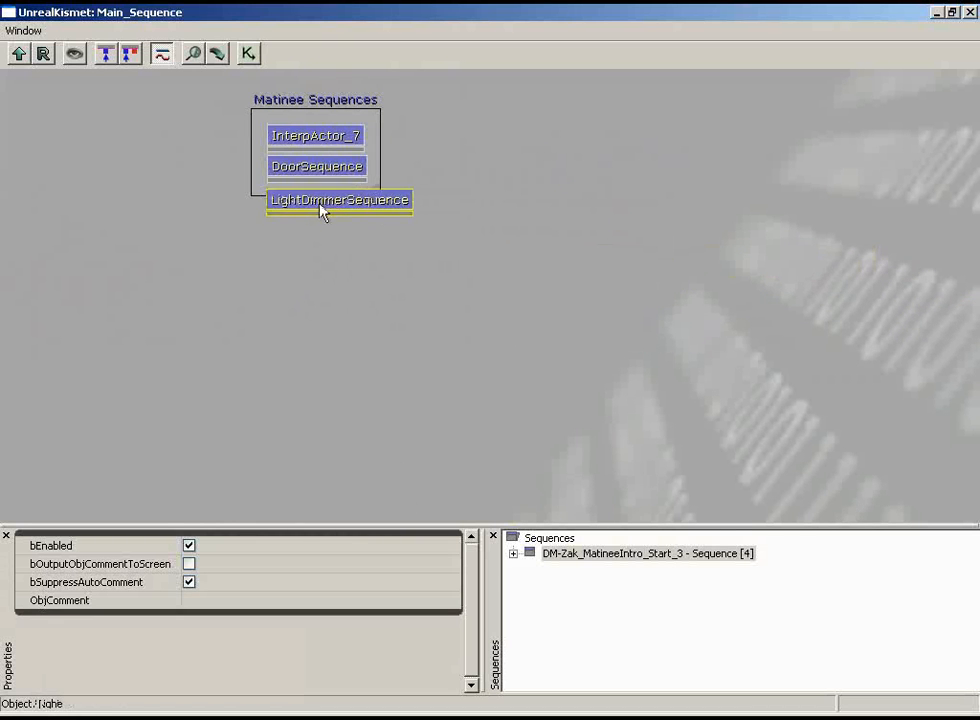
pyautogui.click(324, 103)
pyautogui.moveTo(379, 188); pyautogui.dragTo(425, 229)
pyautogui.moveTo(202, 144); pyautogui.dragTo(475, 220)
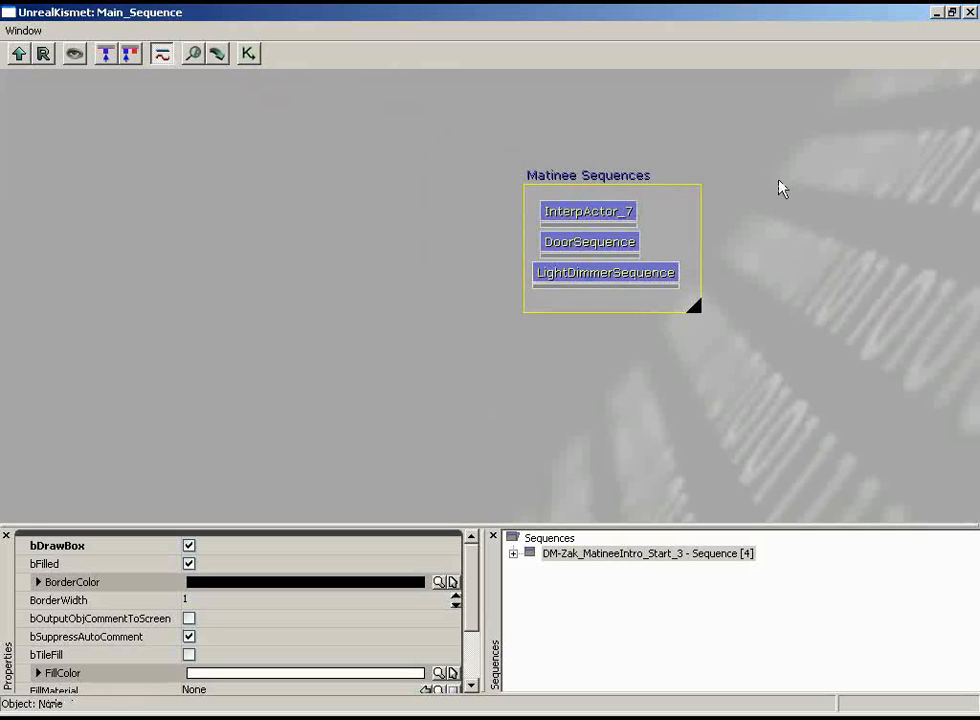
pyautogui.click(968, 12)
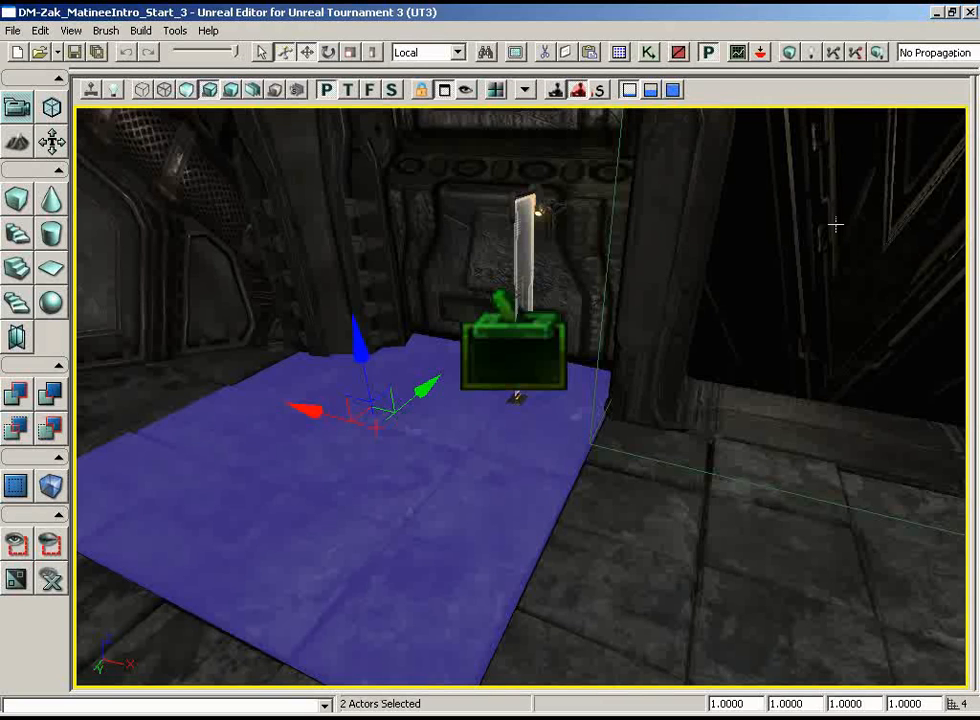